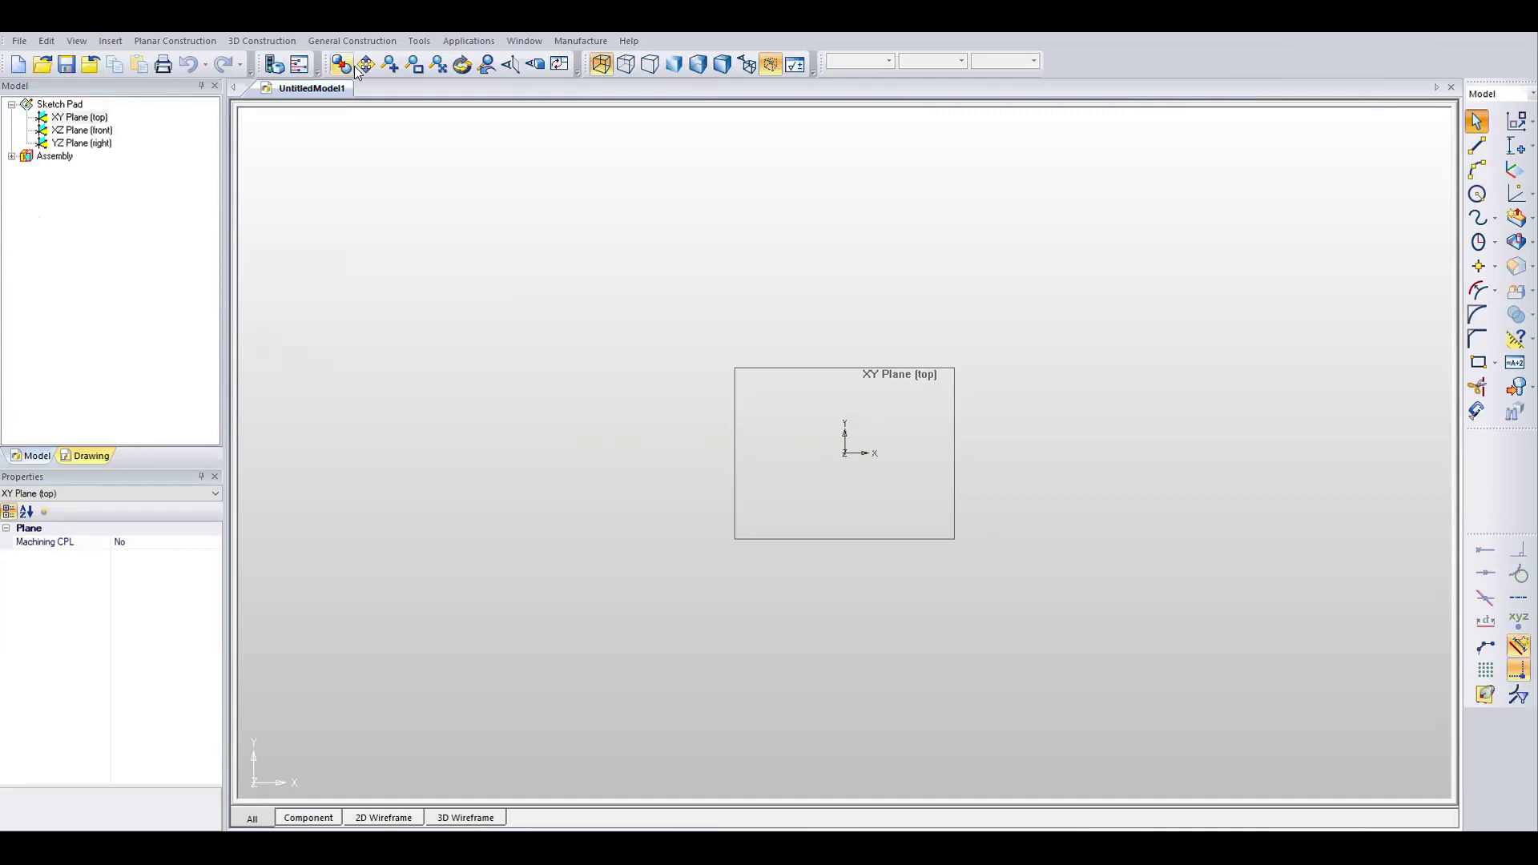
# Expand the Assembly branch in the model tree and make the YZ Plane (right) the active construction plane.
pyautogui.click(12, 105)
pyautogui.click(12, 105)
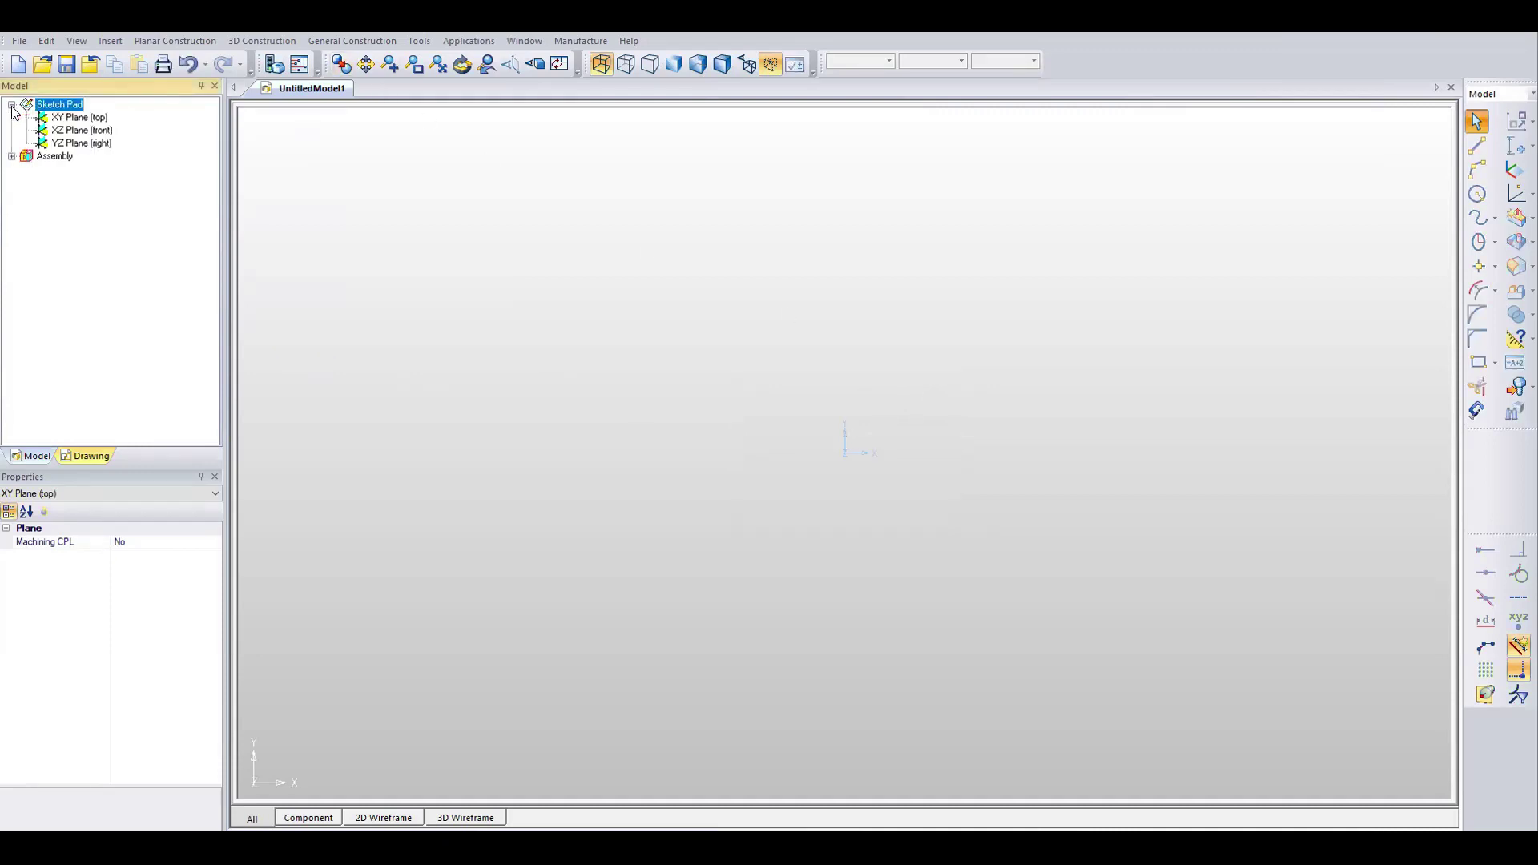
pyautogui.click(12, 157)
pyautogui.moveTo(872, 448)
pyautogui.mouseDown(button='middle')
pyautogui.moveTo(834, 473)
pyautogui.moveTo(894, 268)
pyautogui.moveTo(879, 484)
pyautogui.moveTo(1050, 209)
pyautogui.moveTo(848, 529)
pyautogui.moveTo(886, 395)
pyautogui.moveTo(801, 580)
pyautogui.moveTo(838, 604)
pyautogui.moveTo(924, 608)
pyautogui.moveTo(926, 690)
pyautogui.mouseUp(button='middle')
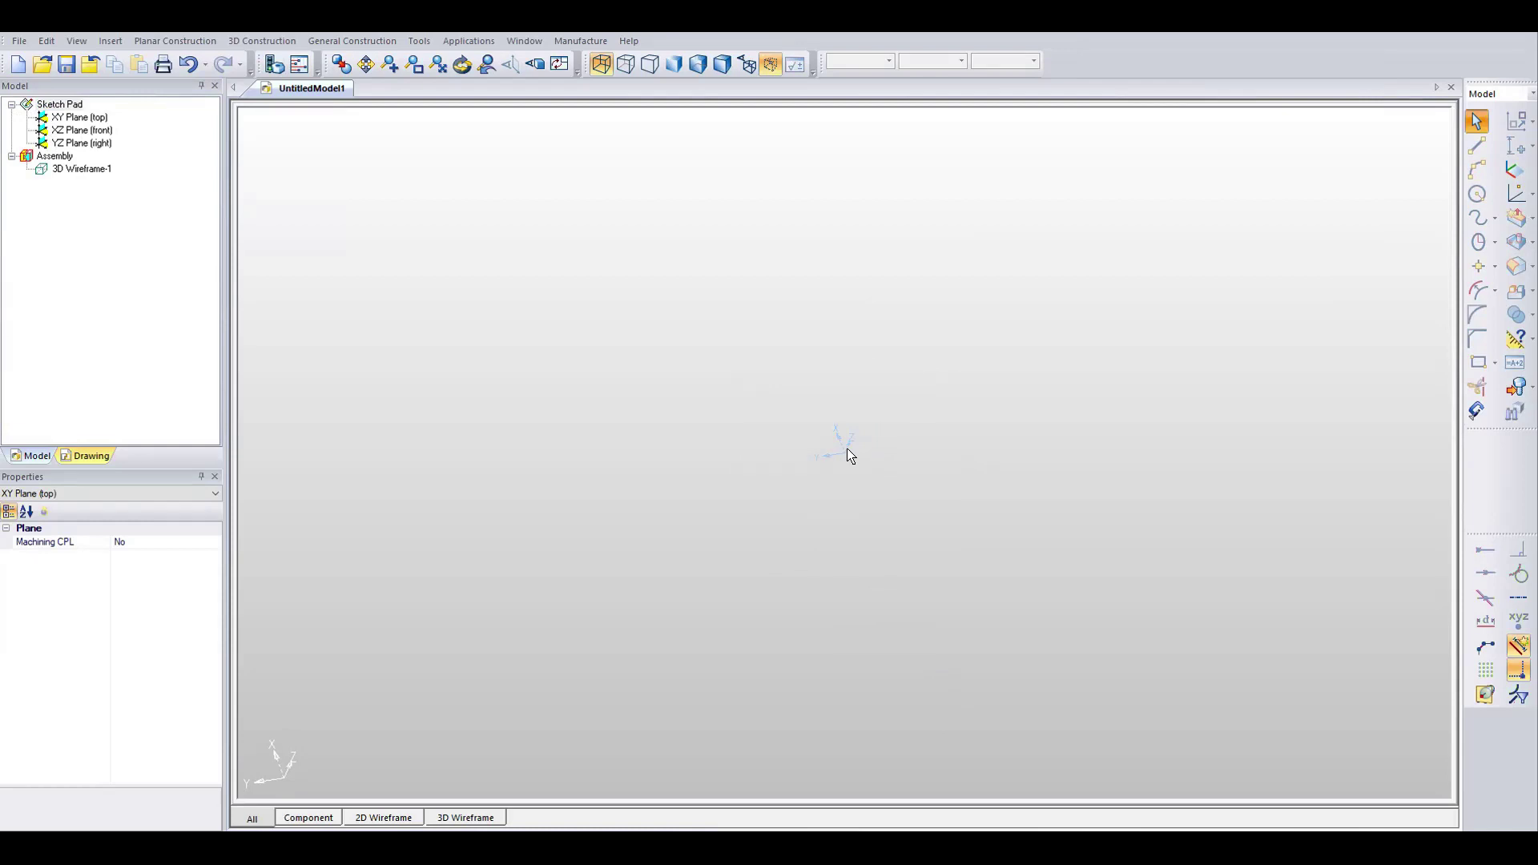
pyautogui.click(88, 143)
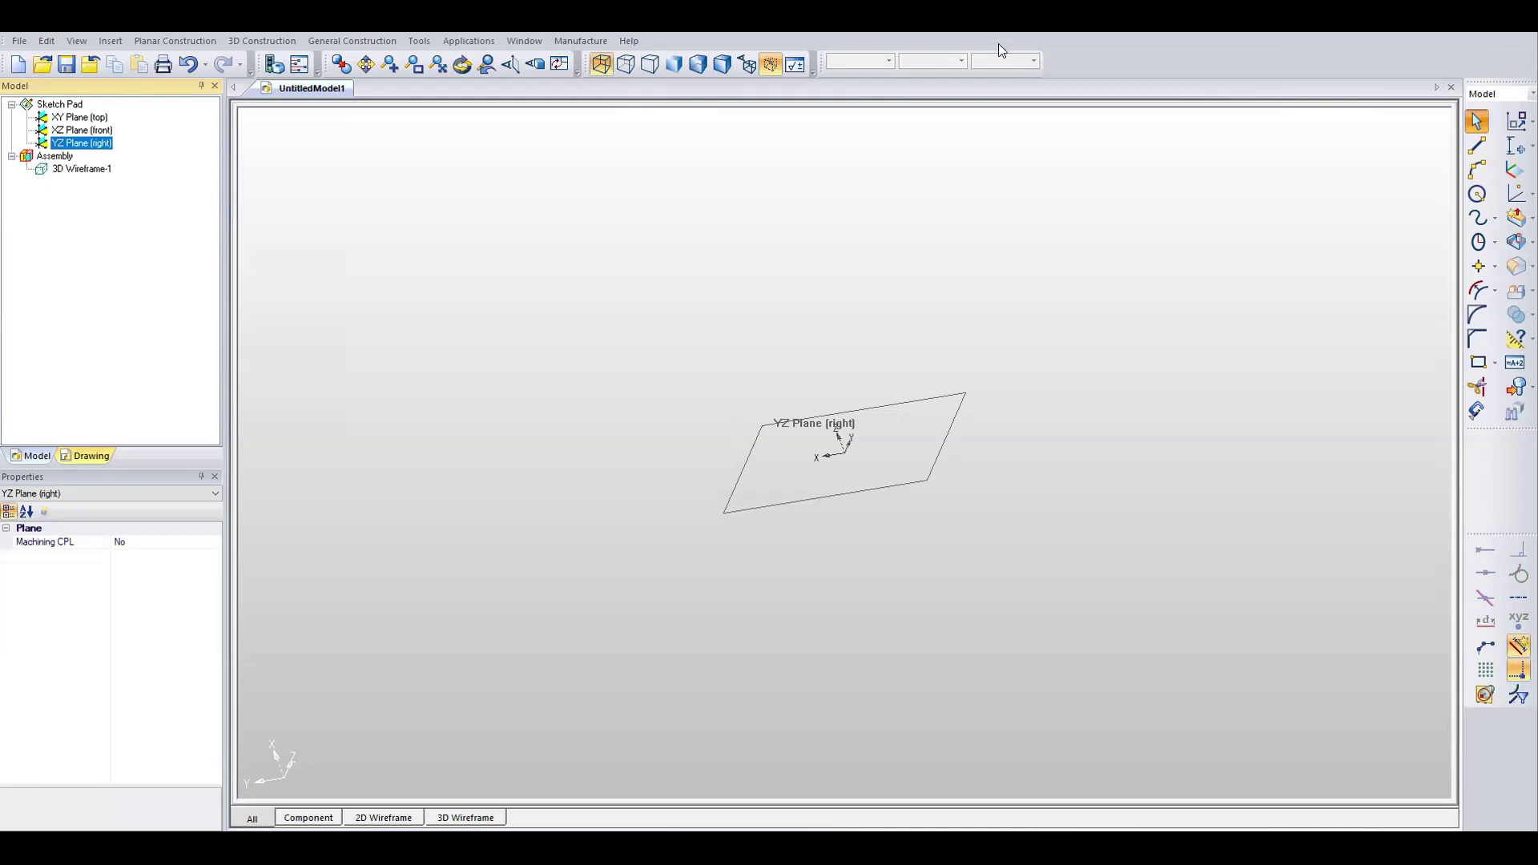
pyautogui.moveTo(681, 280)
pyautogui.mouseDown()
pyautogui.moveTo(851, 261)
pyautogui.moveTo(896, 213)
pyautogui.moveTo(916, 262)
pyautogui.moveTo(993, 253)
pyautogui.moveTo(968, 276)
pyautogui.mouseUp()
pyautogui.moveTo(1000, 230); pyautogui.dragTo(998, 264)
pyautogui.moveTo(1041, 217); pyautogui.dragTo(960, 218)
pyautogui.moveTo(575, 315); pyautogui.dragTo(583, 314)
pyautogui.moveTo(416, 430); pyautogui.dragTo(421, 579)
pyautogui.moveTo(567, 379); pyautogui.dragTo(416, 439)
pyautogui.moveTo(575, 375)
pyautogui.mouseDown()
pyautogui.moveTo(673, 370)
pyautogui.moveTo(618, 433)
pyautogui.mouseUp()
pyautogui.moveTo(669, 374); pyautogui.dragTo(668, 488)
pyautogui.moveTo(679, 486)
pyautogui.mouseDown()
pyautogui.moveTo(635, 580)
pyautogui.moveTo(616, 583)
pyautogui.mouseUp()
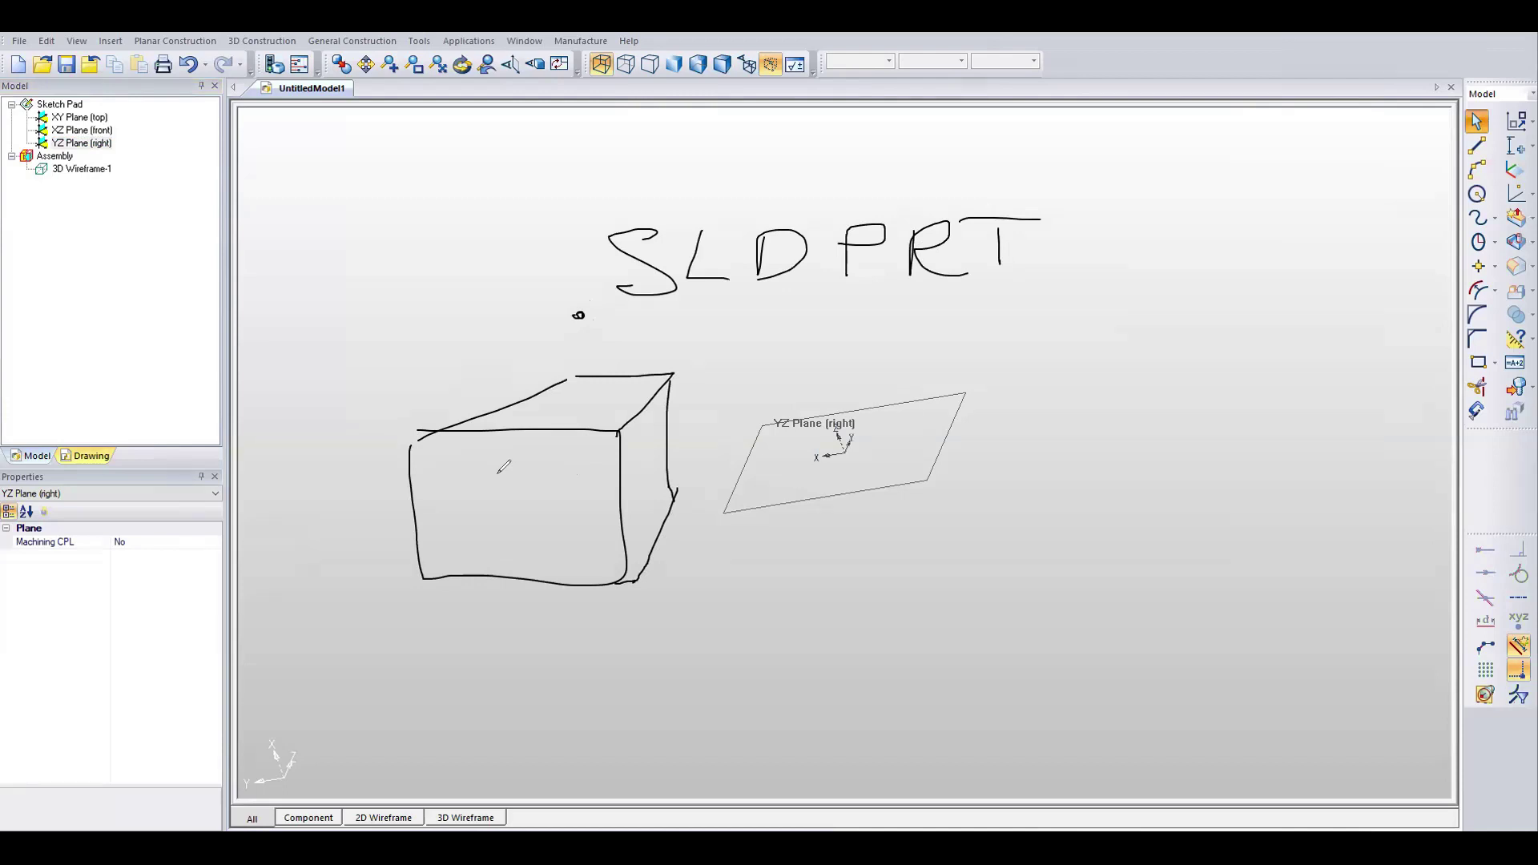
pyautogui.moveTo(577, 373); pyautogui.dragTo(568, 378)
pyautogui.moveTo(502, 692)
pyautogui.mouseDown()
pyautogui.moveTo(560, 659)
pyautogui.moveTo(553, 629)
pyautogui.moveTo(565, 641)
pyautogui.mouseUp()
pyautogui.moveTo(659, 611)
pyautogui.mouseDown()
pyautogui.moveTo(767, 611)
pyautogui.moveTo(753, 637)
pyautogui.mouseUp()
pyautogui.moveTo(826, 594); pyautogui.dragTo(825, 597)
pyautogui.moveTo(895, 604)
pyautogui.mouseDown()
pyautogui.moveTo(895, 641)
pyautogui.moveTo(934, 645)
pyautogui.moveTo(1048, 593)
pyautogui.mouseUp()
pyautogui.moveTo(808, 673); pyautogui.dragTo(1130, 666)
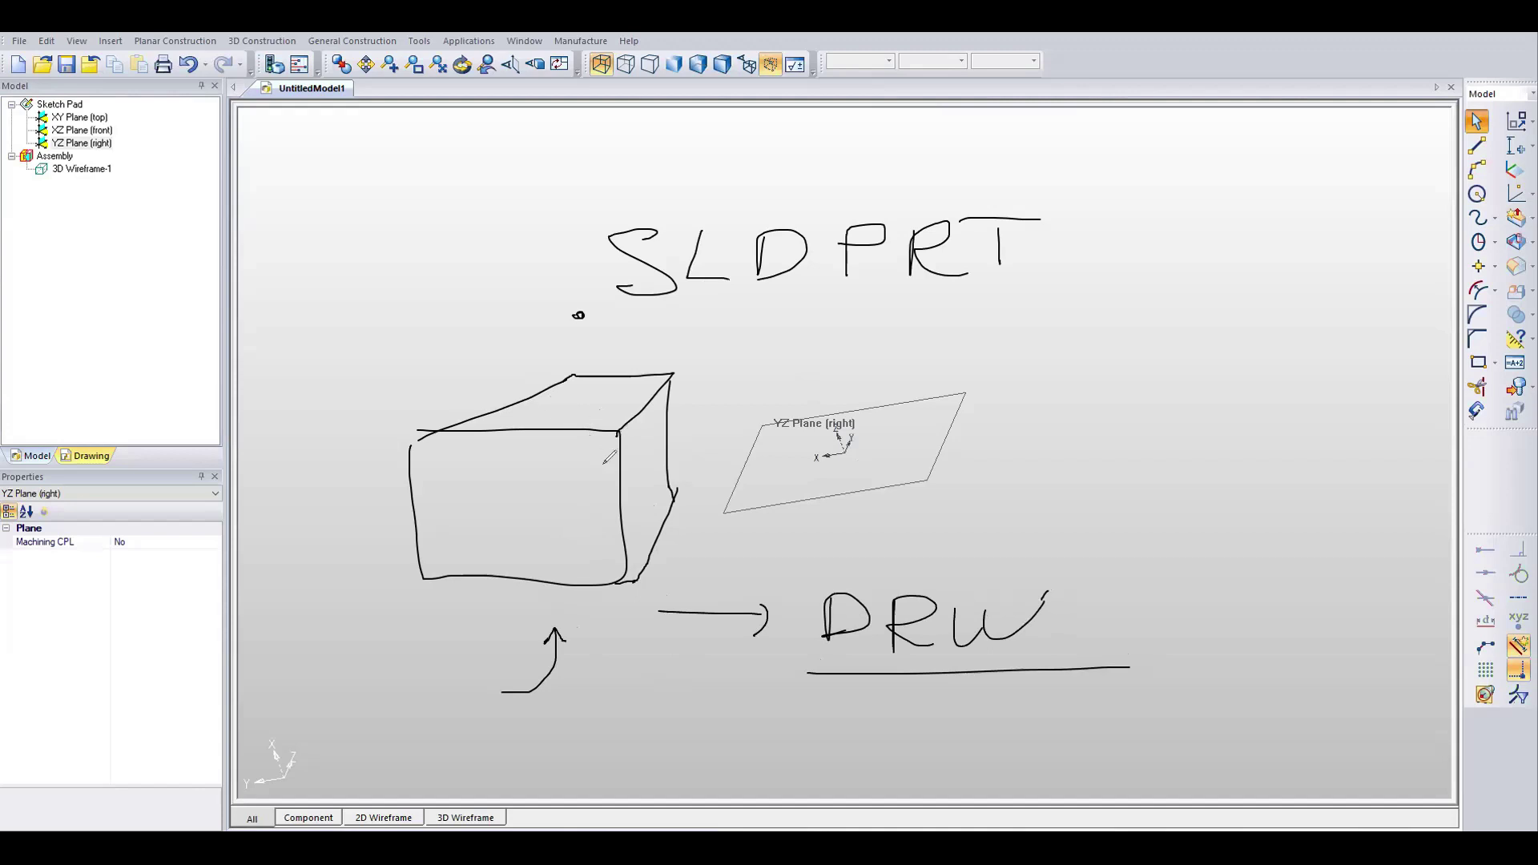
pyautogui.moveTo(639, 409)
pyautogui.mouseDown()
pyautogui.moveTo(609, 312)
pyautogui.moveTo(642, 413)
pyautogui.moveTo(561, 433)
pyautogui.mouseUp()
pyautogui.moveTo(474, 330)
pyautogui.mouseDown()
pyautogui.moveTo(783, 274)
pyautogui.moveTo(828, 239)
pyautogui.mouseUp()
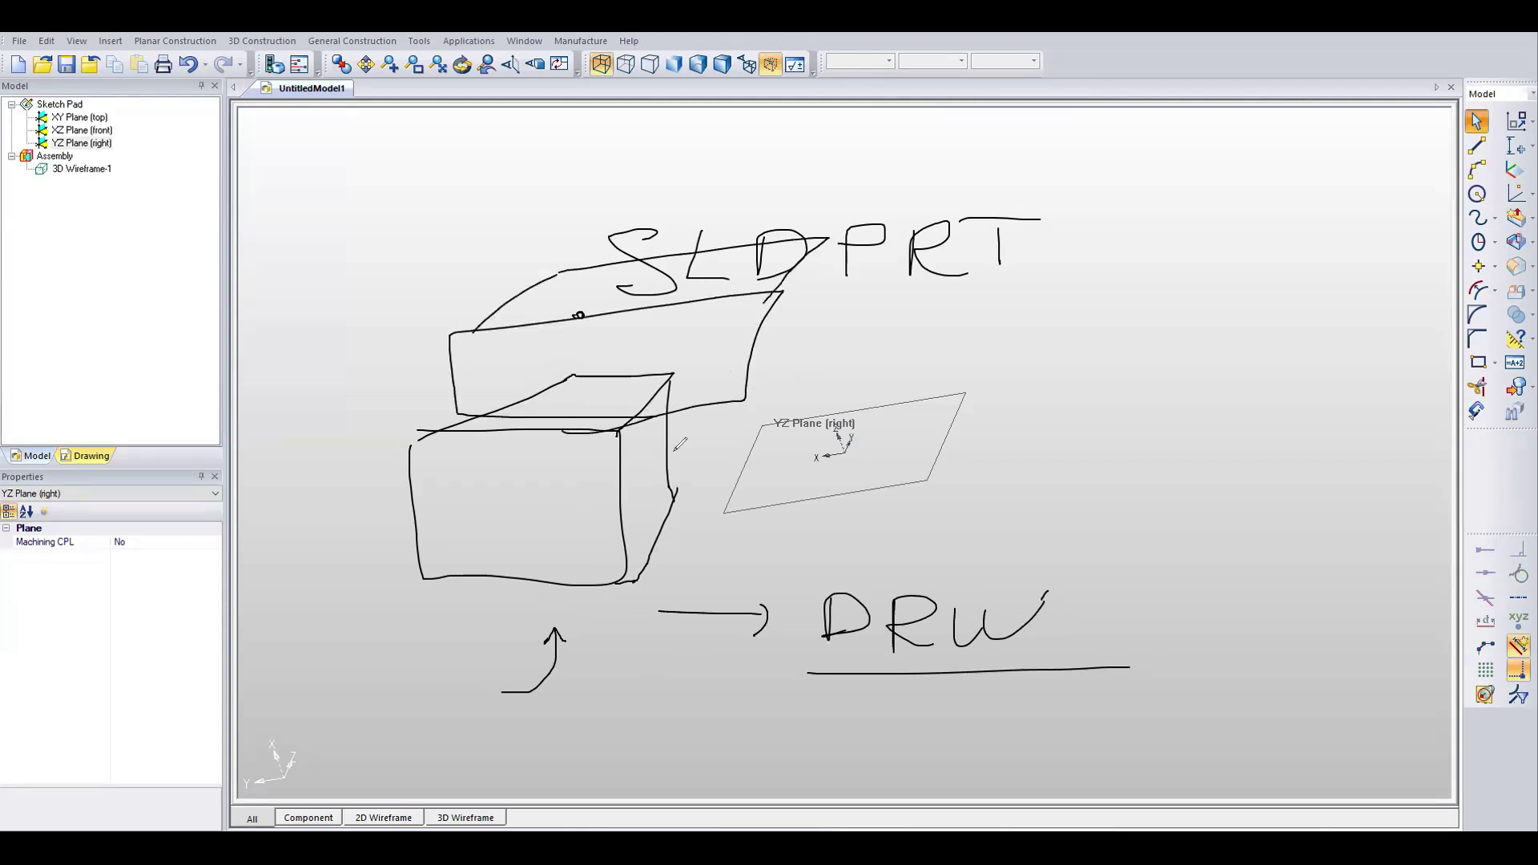
pyautogui.moveTo(693, 409)
pyautogui.mouseDown()
pyautogui.moveTo(661, 489)
pyautogui.moveTo(727, 505)
pyautogui.moveTo(715, 517)
pyautogui.mouseUp()
pyautogui.moveTo(678, 349); pyautogui.dragTo(689, 370)
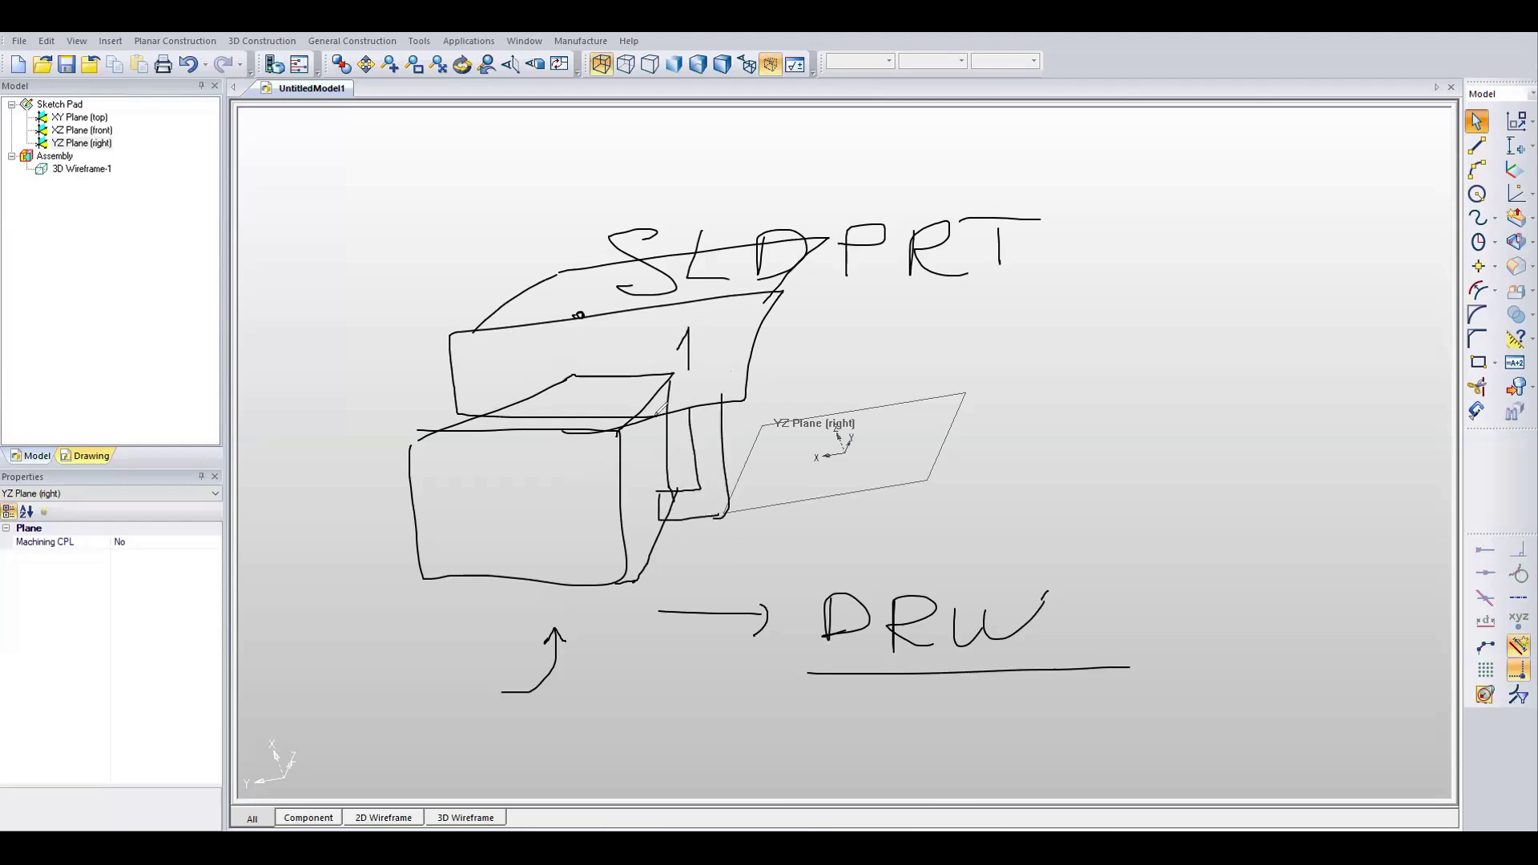
pyautogui.moveTo(455, 267)
pyautogui.mouseDown()
pyautogui.moveTo(484, 246)
pyautogui.moveTo(477, 310)
pyautogui.moveTo(523, 301)
pyautogui.mouseUp()
pyautogui.moveTo(538, 494); pyautogui.dragTo(590, 524)
pyautogui.moveTo(699, 474)
pyautogui.mouseDown()
pyautogui.moveTo(717, 485)
pyautogui.moveTo(695, 500)
pyautogui.mouseUp()
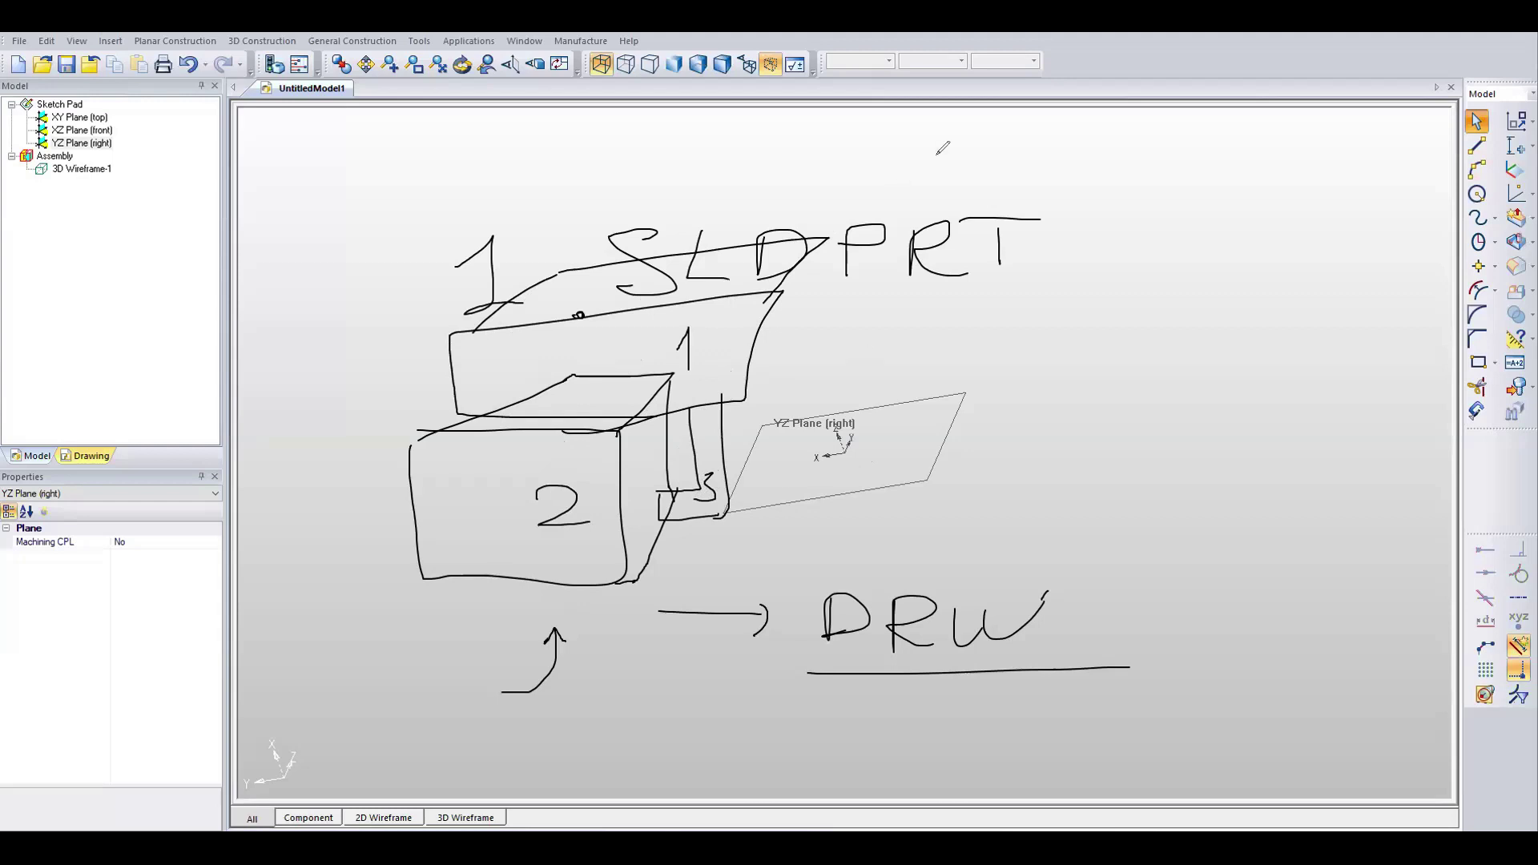
pyautogui.press('e')
pyautogui.moveTo(663, 216)
pyautogui.mouseDown()
pyautogui.moveTo(585, 290)
pyautogui.moveTo(663, 218)
pyautogui.mouseUp()
pyautogui.moveTo(513, 224)
pyautogui.mouseDown()
pyautogui.moveTo(481, 254)
pyautogui.moveTo(529, 276)
pyautogui.mouseUp()
pyautogui.moveTo(470, 333)
pyautogui.mouseDown()
pyautogui.moveTo(533, 331)
pyautogui.moveTo(523, 392)
pyautogui.mouseUp()
pyautogui.moveTo(585, 335)
pyautogui.mouseDown()
pyautogui.moveTo(660, 342)
pyautogui.moveTo(654, 401)
pyautogui.mouseUp()
pyautogui.moveTo(647, 338); pyautogui.dragTo(654, 399)
pyautogui.moveTo(480, 449)
pyautogui.mouseDown()
pyautogui.moveTo(503, 463)
pyautogui.moveTo(473, 500)
pyautogui.mouseUp()
pyautogui.moveTo(635, 445)
pyautogui.mouseDown()
pyautogui.moveTo(583, 441)
pyautogui.moveTo(634, 521)
pyautogui.moveTo(642, 447)
pyautogui.moveTo(614, 495)
pyautogui.mouseUp()
pyautogui.moveTo(617, 255); pyautogui.dragTo(625, 280)
pyautogui.moveTo(613, 358); pyautogui.dragTo(633, 377)
pyautogui.moveTo(705, 266); pyautogui.dragTo(774, 330)
pyautogui.moveTo(693, 392)
pyautogui.mouseDown()
pyautogui.moveTo(760, 354)
pyautogui.moveTo(658, 502)
pyautogui.mouseUp()
pyautogui.moveTo(803, 273)
pyautogui.mouseDown()
pyautogui.moveTo(968, 262)
pyautogui.moveTo(815, 416)
pyautogui.mouseUp()
pyautogui.moveTo(815, 429); pyautogui.dragTo(981, 428)
pyautogui.moveTo(977, 262); pyautogui.dragTo(972, 414)
pyautogui.moveTo(807, 222)
pyautogui.mouseDown()
pyautogui.moveTo(843, 242)
pyautogui.moveTo(845, 217)
pyautogui.mouseUp()
pyautogui.moveTo(877, 197); pyautogui.dragTo(865, 235)
pyautogui.moveTo(901, 233)
pyautogui.mouseDown()
pyautogui.moveTo(903, 200)
pyautogui.moveTo(936, 231)
pyautogui.mouseUp()
pyautogui.click(960, 228)
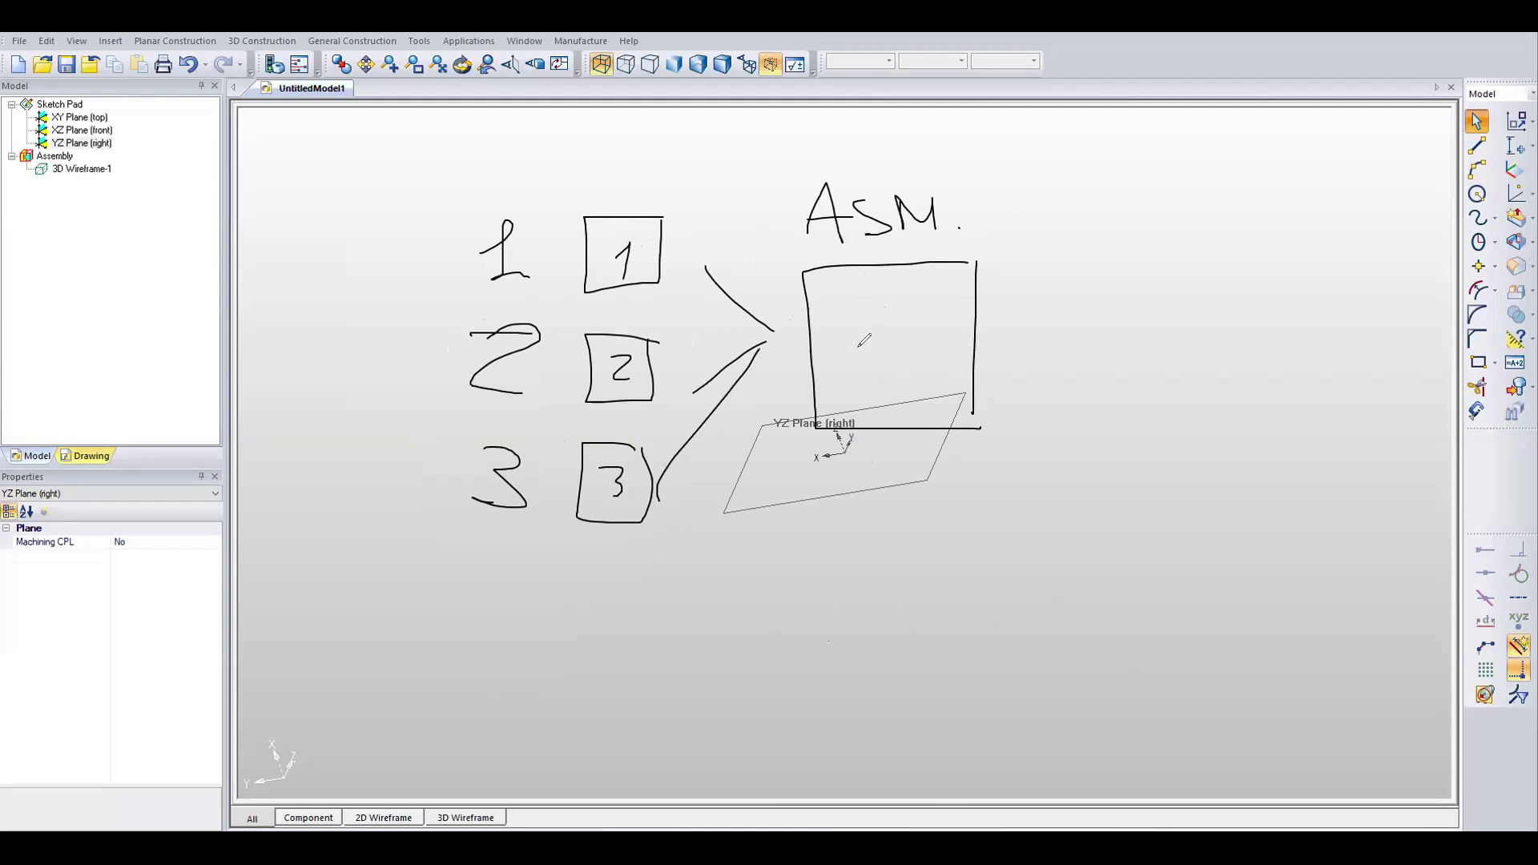
pyautogui.moveTo(804, 272)
pyautogui.mouseDown()
pyautogui.moveTo(987, 253)
pyautogui.moveTo(992, 400)
pyautogui.moveTo(962, 433)
pyautogui.mouseUp()
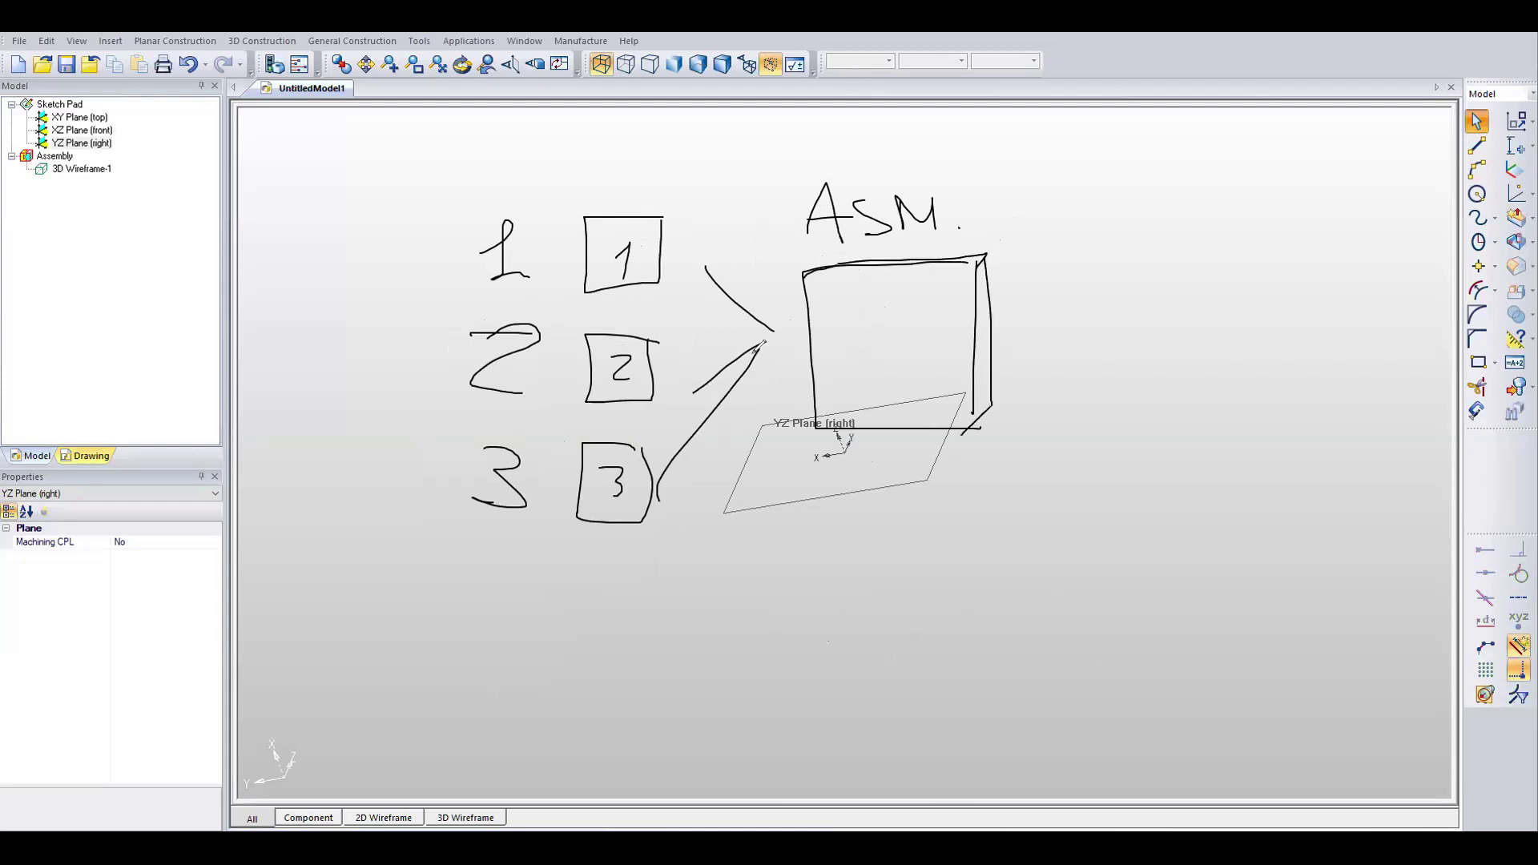
pyautogui.moveTo(706, 270); pyautogui.dragTo(819, 316)
pyautogui.moveTo(731, 380); pyautogui.dragTo(796, 353)
pyautogui.moveTo(750, 438); pyautogui.dragTo(814, 365)
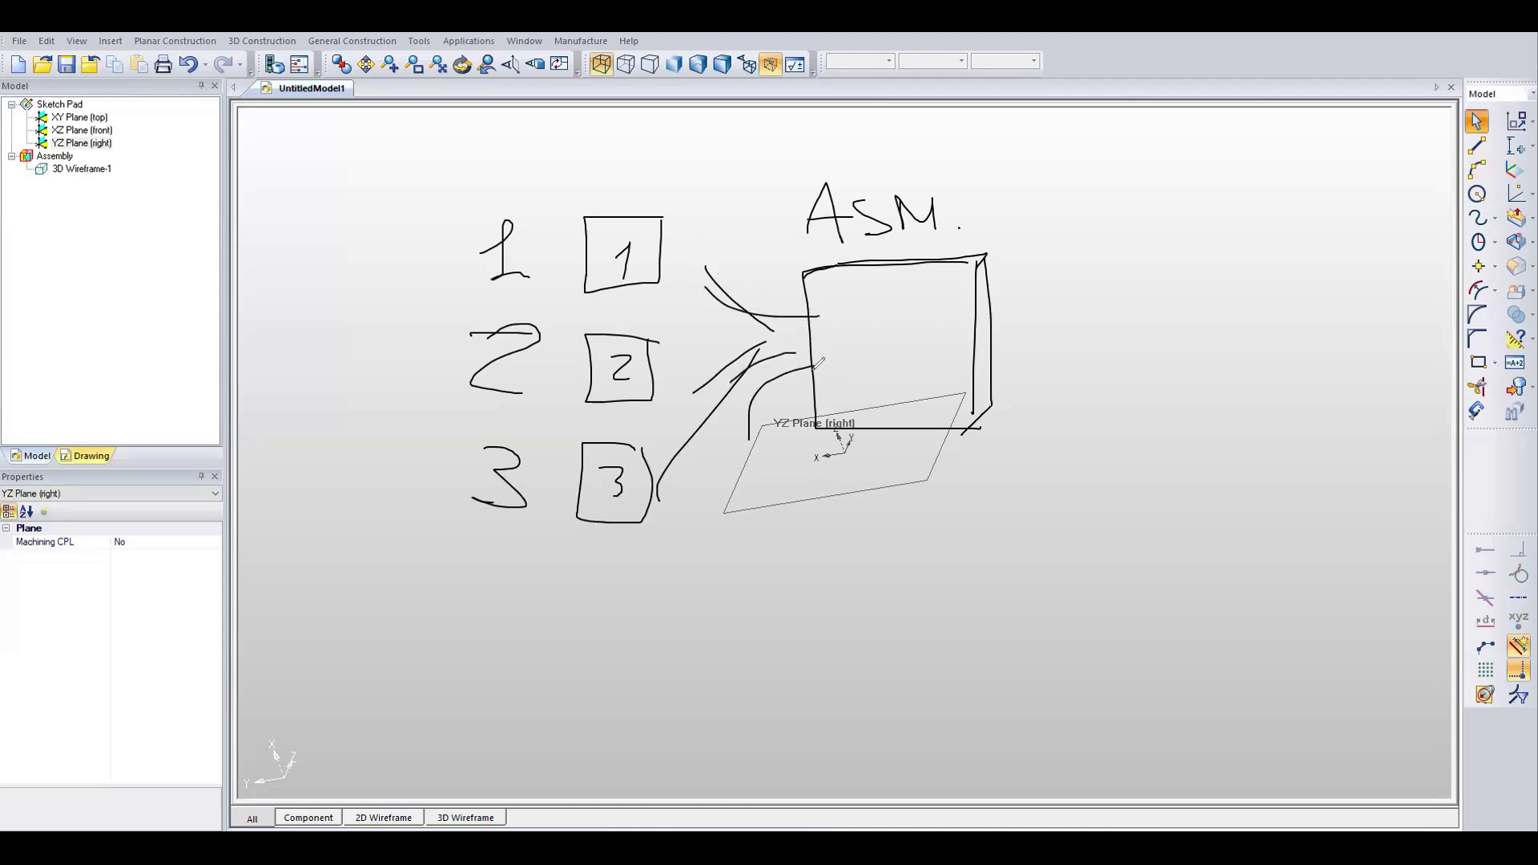
pyautogui.moveTo(795, 656)
pyautogui.mouseDown()
pyautogui.moveTo(859, 713)
pyautogui.moveTo(803, 733)
pyautogui.moveTo(791, 661)
pyautogui.moveTo(829, 626)
pyautogui.moveTo(874, 621)
pyautogui.moveTo(860, 733)
pyautogui.mouseUp()
pyautogui.moveTo(814, 658)
pyautogui.mouseDown()
pyautogui.moveTo(797, 621)
pyautogui.moveTo(875, 614)
pyautogui.moveTo(812, 657)
pyautogui.moveTo(871, 610)
pyautogui.moveTo(834, 703)
pyautogui.mouseUp()
pyautogui.moveTo(842, 637)
pyautogui.mouseDown()
pyautogui.moveTo(841, 702)
pyautogui.moveTo(795, 757)
pyautogui.moveTo(903, 744)
pyautogui.moveTo(836, 725)
pyautogui.mouseUp()
pyautogui.moveTo(804, 579); pyautogui.dragTo(920, 559)
pyautogui.moveTo(896, 794)
pyautogui.mouseDown()
pyautogui.moveTo(841, 553)
pyautogui.moveTo(827, 558)
pyautogui.mouseUp()
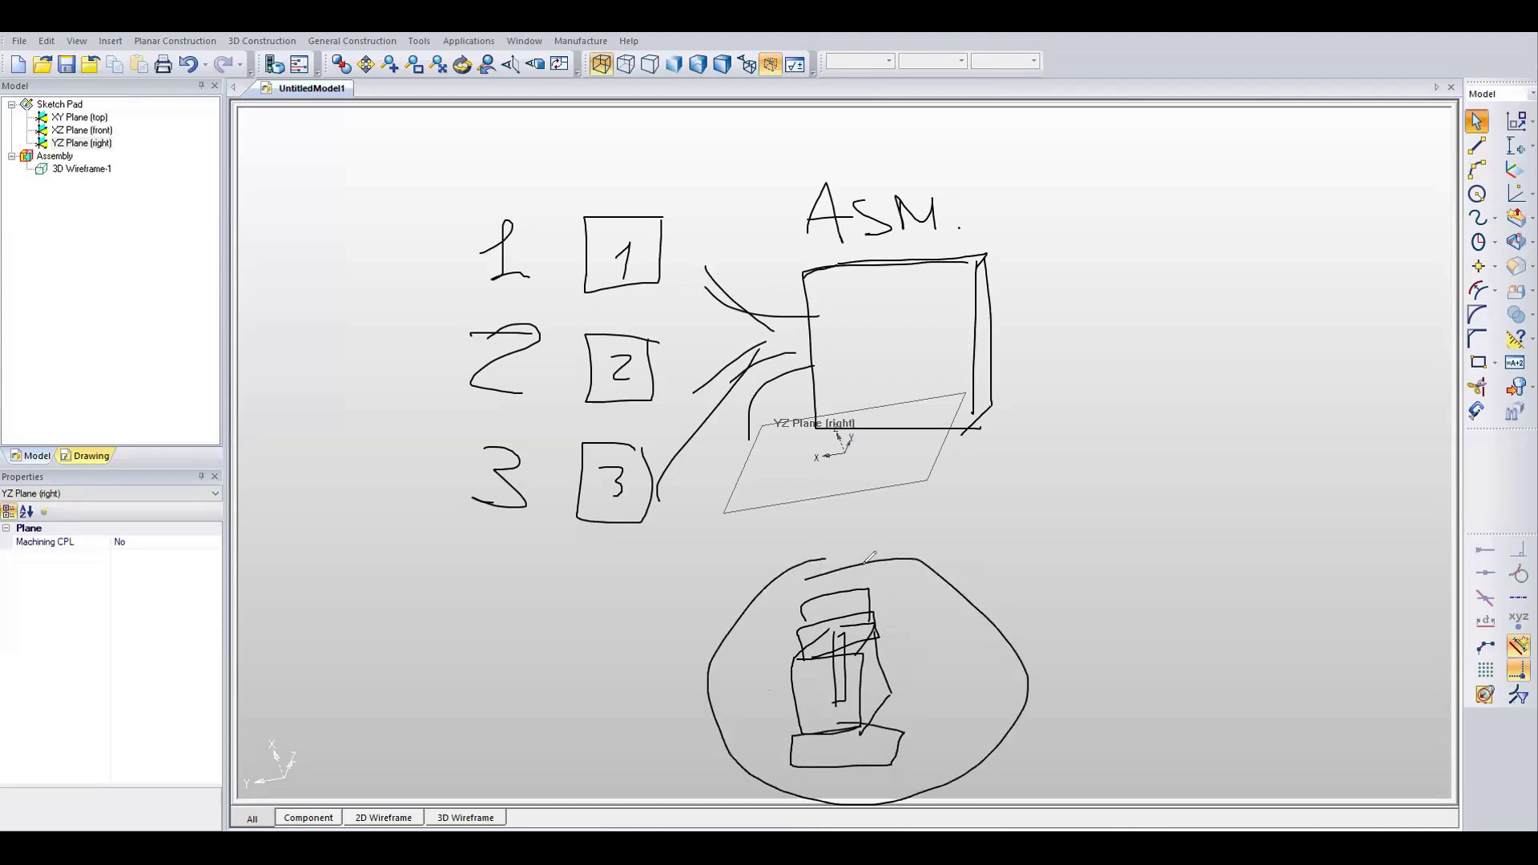
pyautogui.moveTo(833, 170)
pyautogui.mouseDown()
pyautogui.moveTo(803, 168)
pyautogui.moveTo(839, 166)
pyautogui.mouseUp()
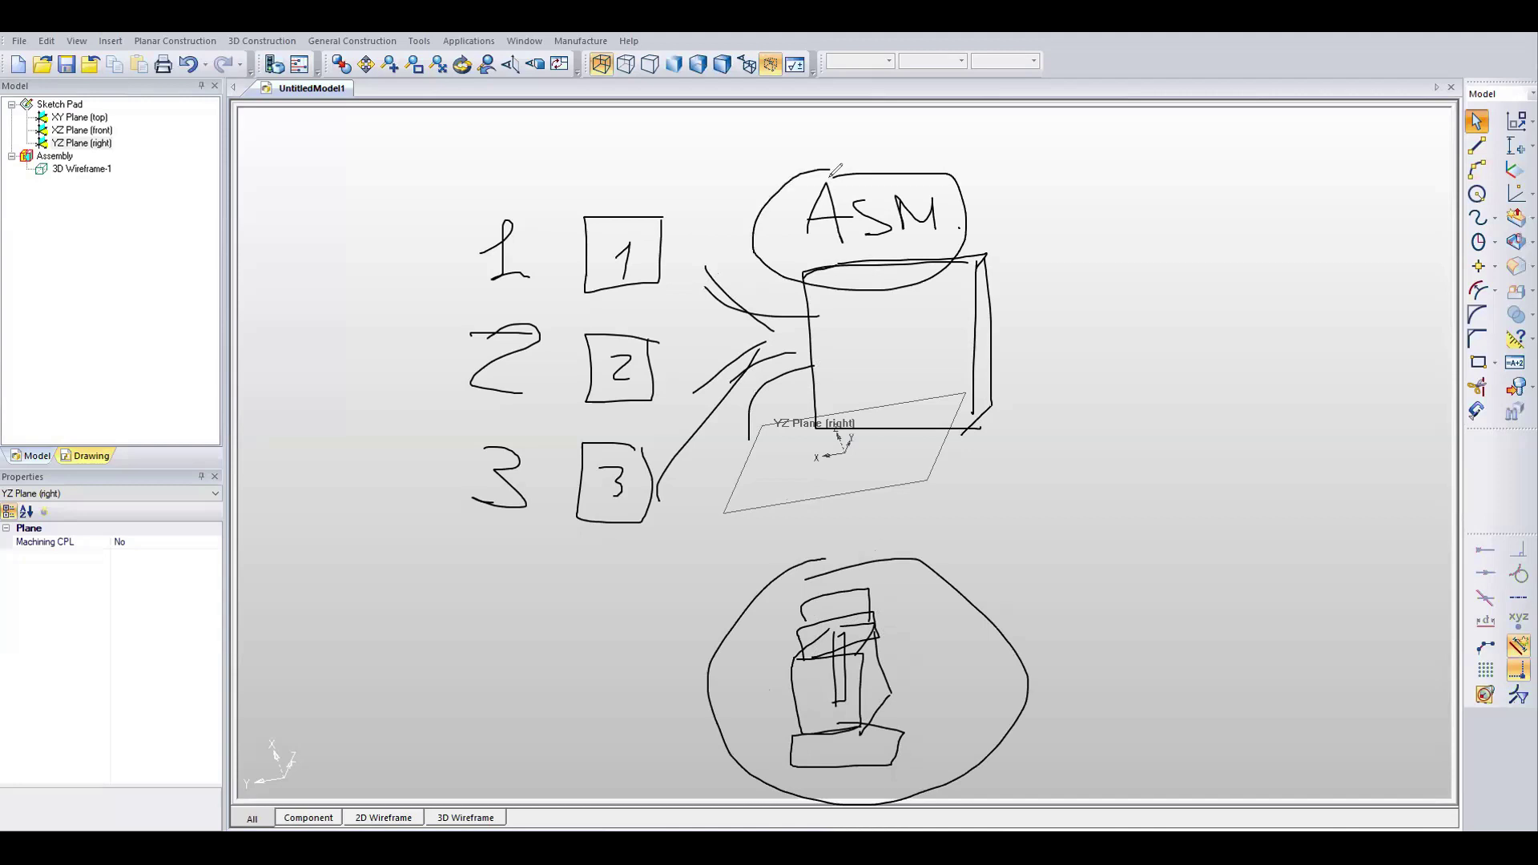
pyautogui.press('e')
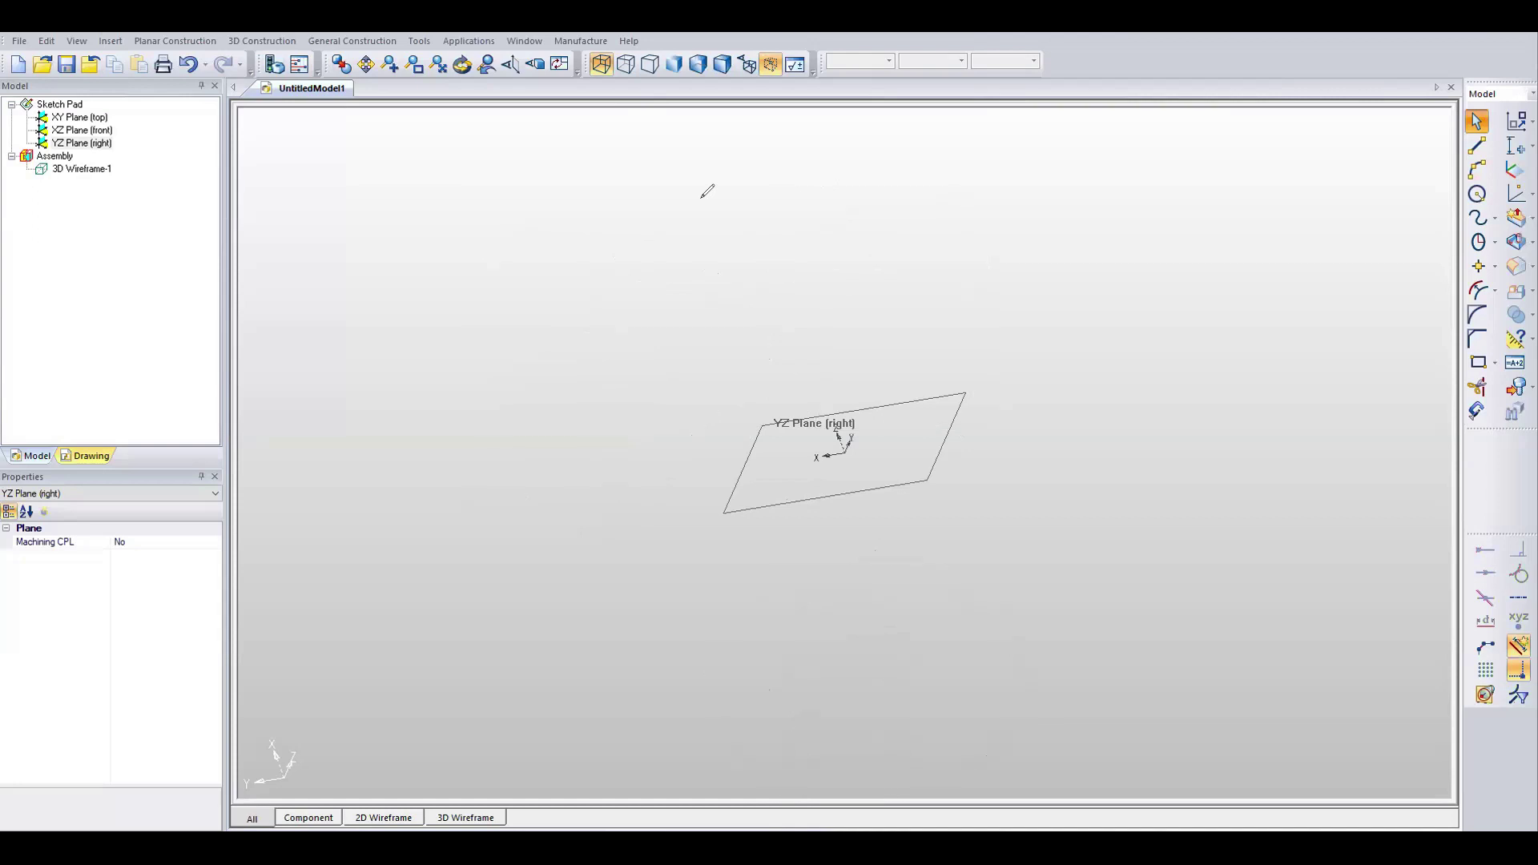
pyautogui.press('Escape')
pyautogui.moveTo(820, 230); pyautogui.dragTo(996, 227)
pyautogui.moveTo(935, 345)
pyautogui.mouseDown()
pyautogui.moveTo(1000, 215)
pyautogui.moveTo(1000, 377)
pyautogui.mouseUp()
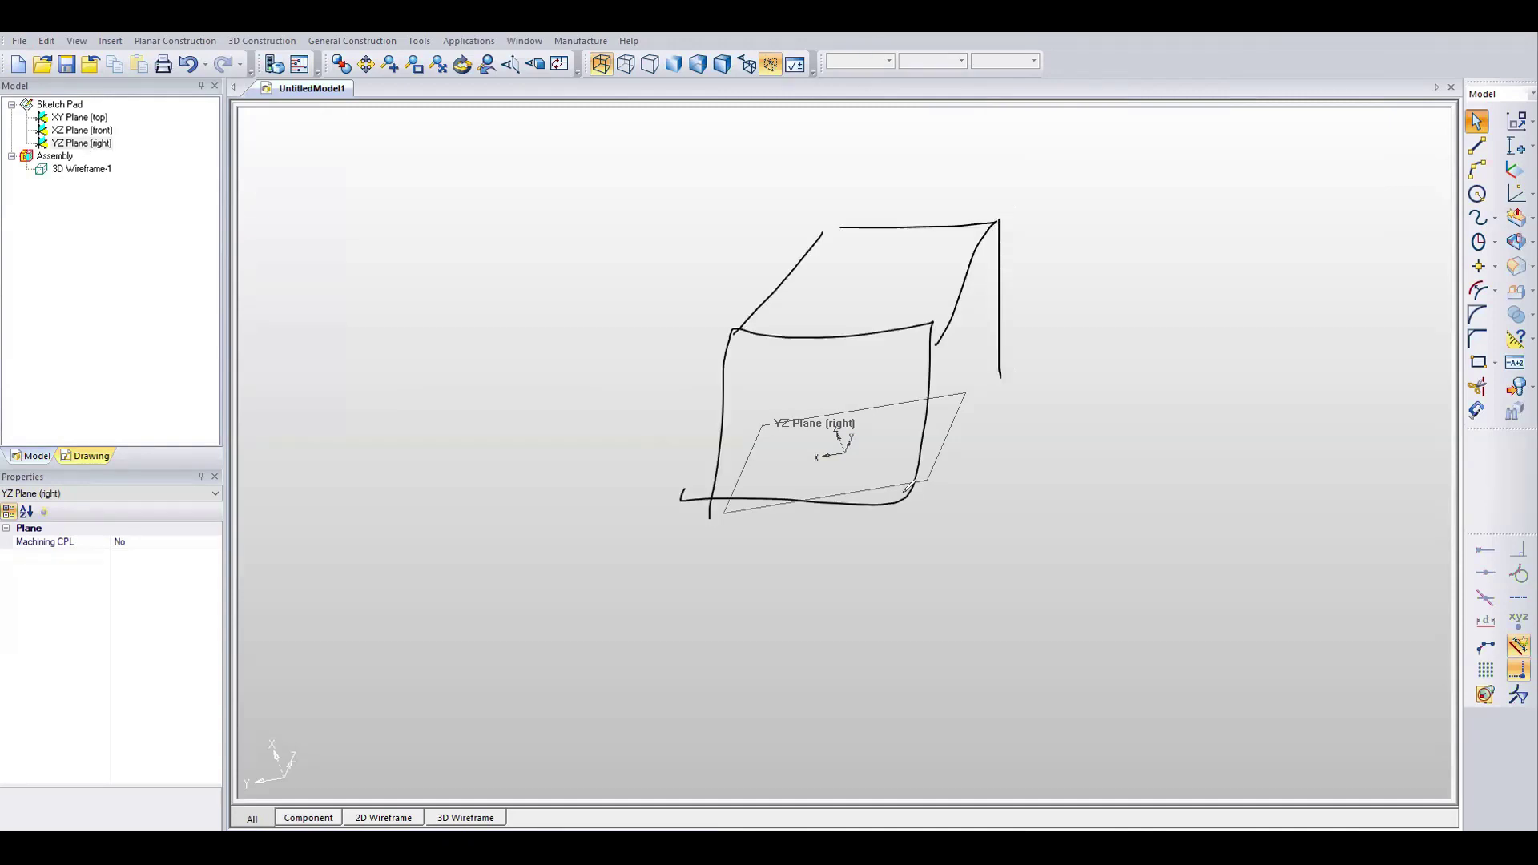
pyautogui.moveTo(716, 487)
pyautogui.mouseDown()
pyautogui.moveTo(912, 489)
pyautogui.moveTo(1009, 374)
pyautogui.mouseUp()
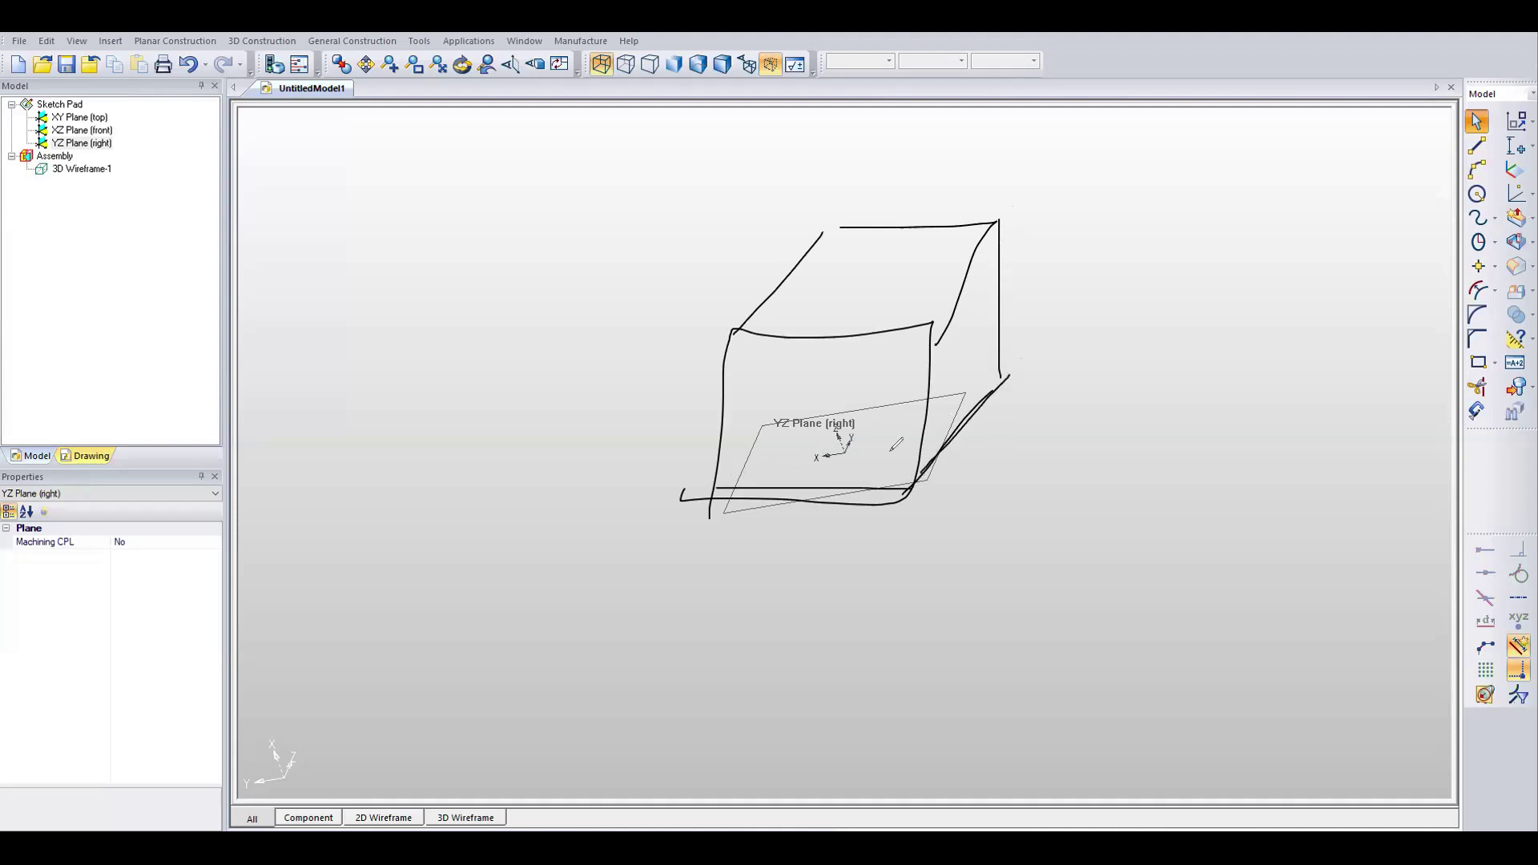
pyautogui.moveTo(862, 628); pyautogui.dragTo(865, 529)
pyautogui.moveTo(710, 487)
pyautogui.mouseDown()
pyautogui.moveTo(887, 357)
pyautogui.moveTo(926, 459)
pyautogui.moveTo(909, 481)
pyautogui.mouseUp()
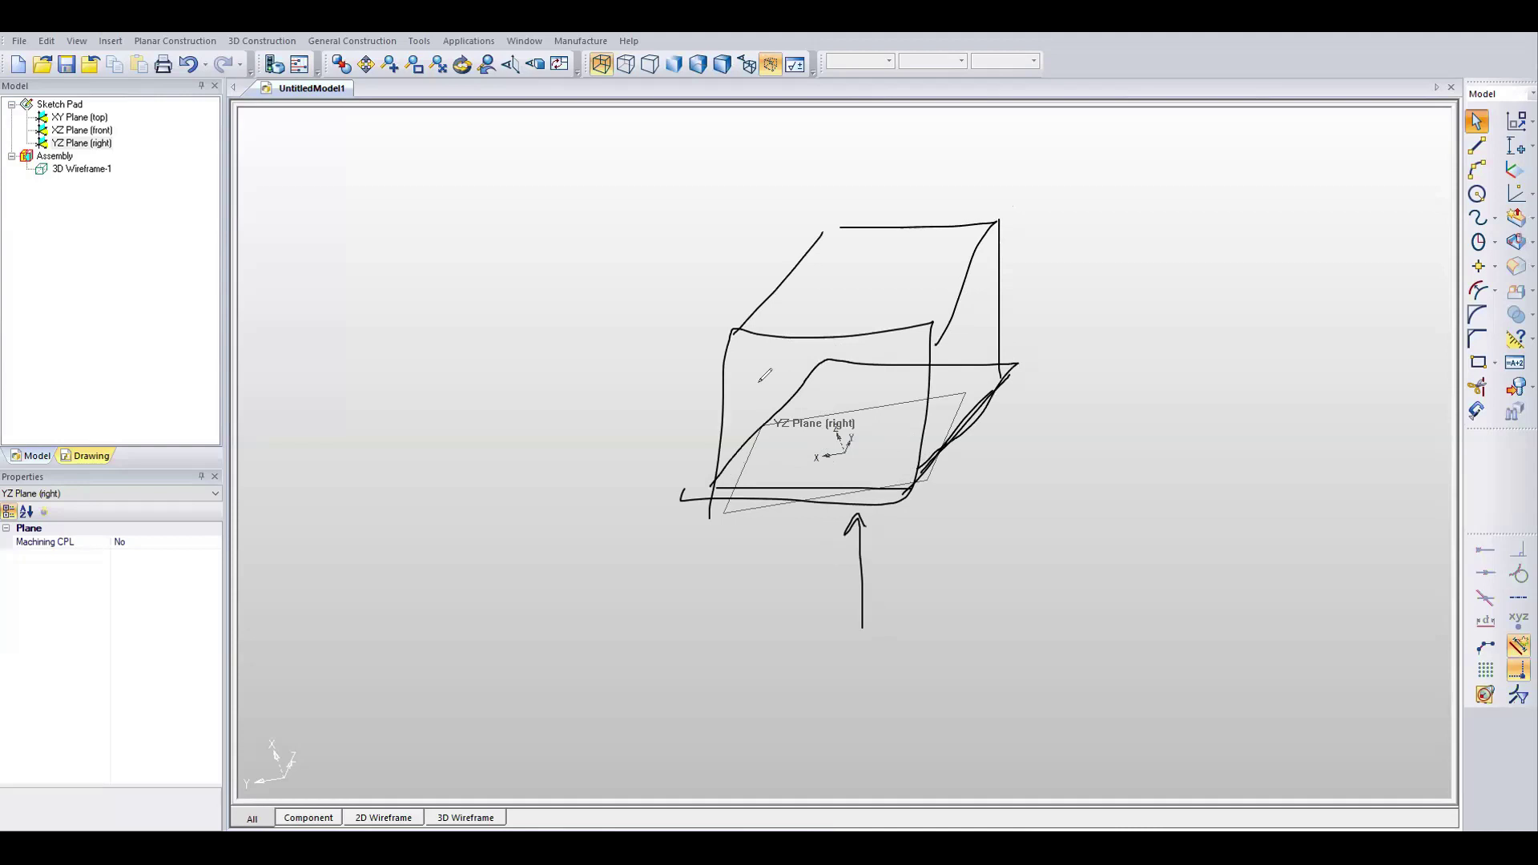
pyautogui.moveTo(847, 235)
pyautogui.mouseDown()
pyautogui.moveTo(817, 390)
pyautogui.moveTo(951, 384)
pyautogui.mouseUp()
pyautogui.moveTo(770, 415); pyautogui.dragTo(948, 403)
pyautogui.moveTo(705, 413); pyautogui.dragTo(885, 409)
pyautogui.moveTo(1302, 344); pyautogui.dragTo(1382, 537)
pyautogui.moveTo(1352, 326); pyautogui.dragTo(1351, 542)
pyautogui.moveTo(1091, 434); pyautogui.dragTo(1437, 431)
pyautogui.moveTo(1085, 338)
pyautogui.mouseDown()
pyautogui.moveTo(1376, 229)
pyautogui.moveTo(1468, 224)
pyautogui.mouseUp()
pyautogui.moveTo(1359, 326)
pyautogui.mouseDown()
pyautogui.moveTo(1462, 250)
pyautogui.moveTo(1464, 382)
pyautogui.mouseUp()
pyautogui.moveTo(1371, 508); pyautogui.dragTo(1458, 405)
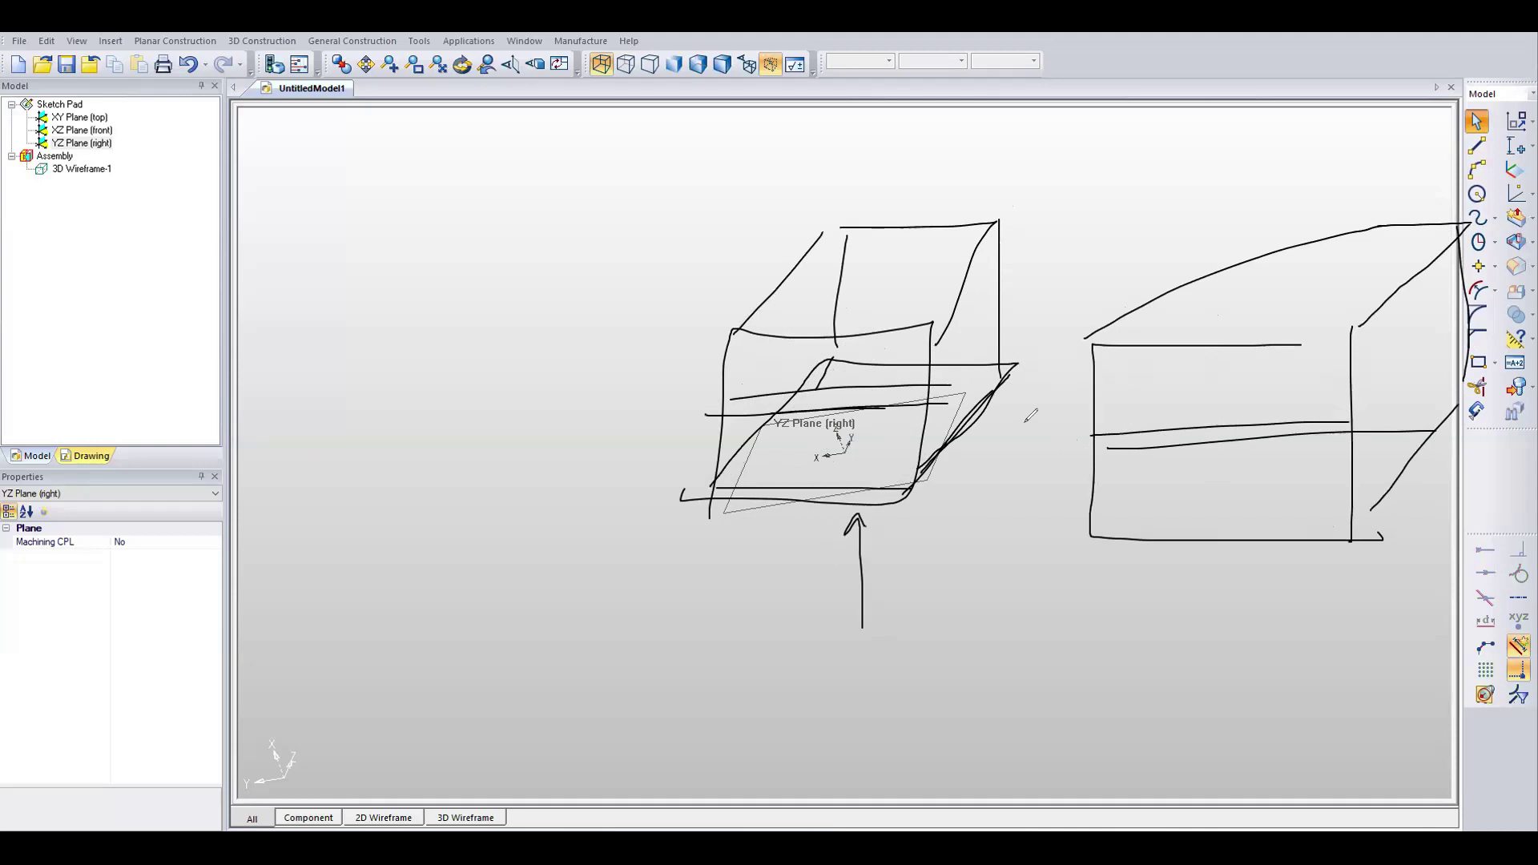
pyautogui.moveTo(1301, 344); pyautogui.dragTo(1336, 336)
pyautogui.press('e')
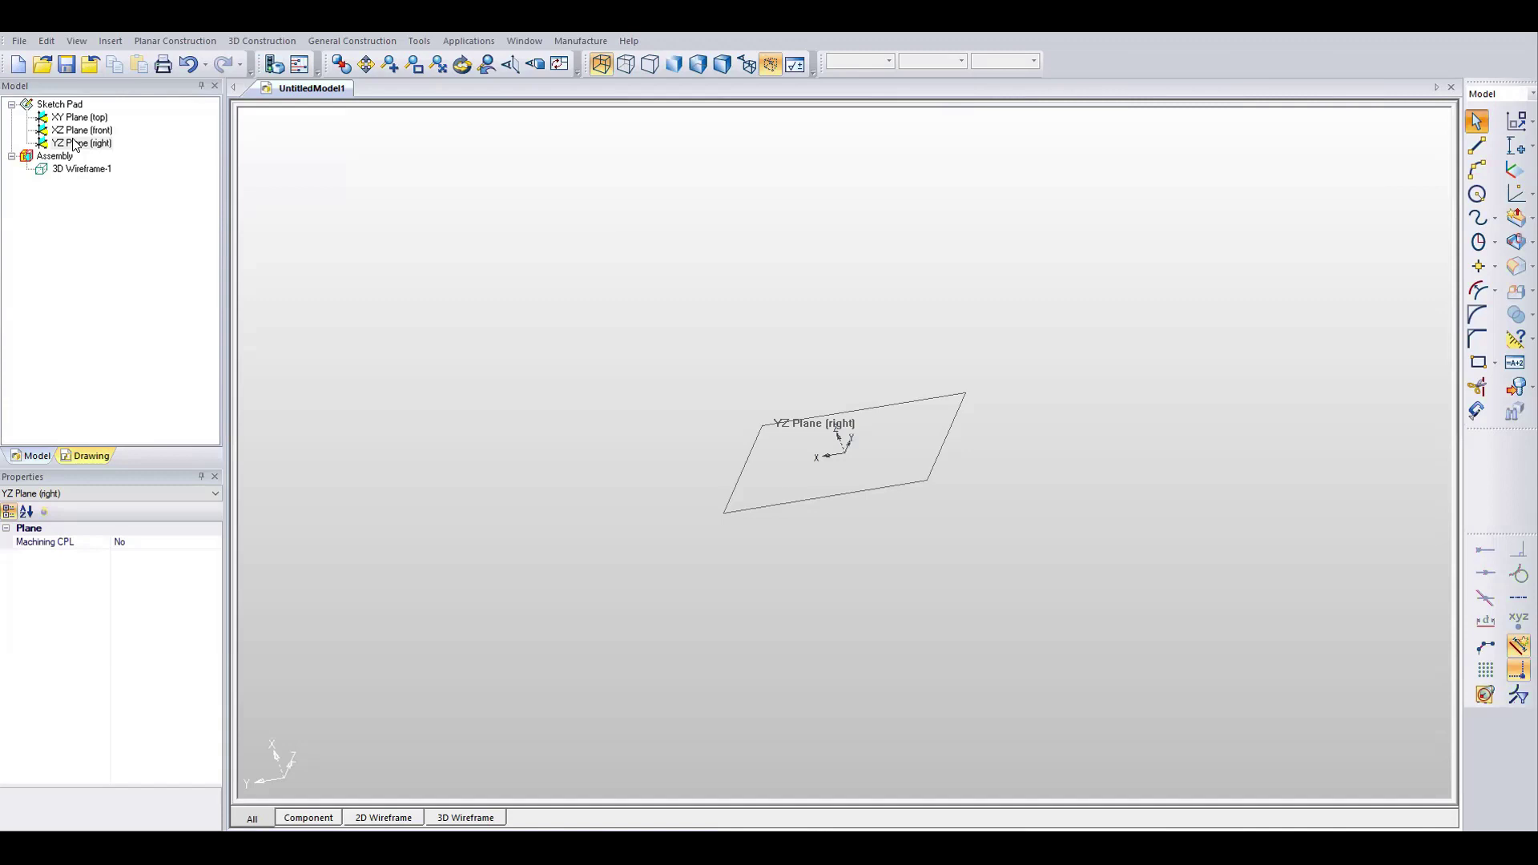
# Make the XY Plane (top) the active construction plane and align the view to it.
pyautogui.click(84, 117)
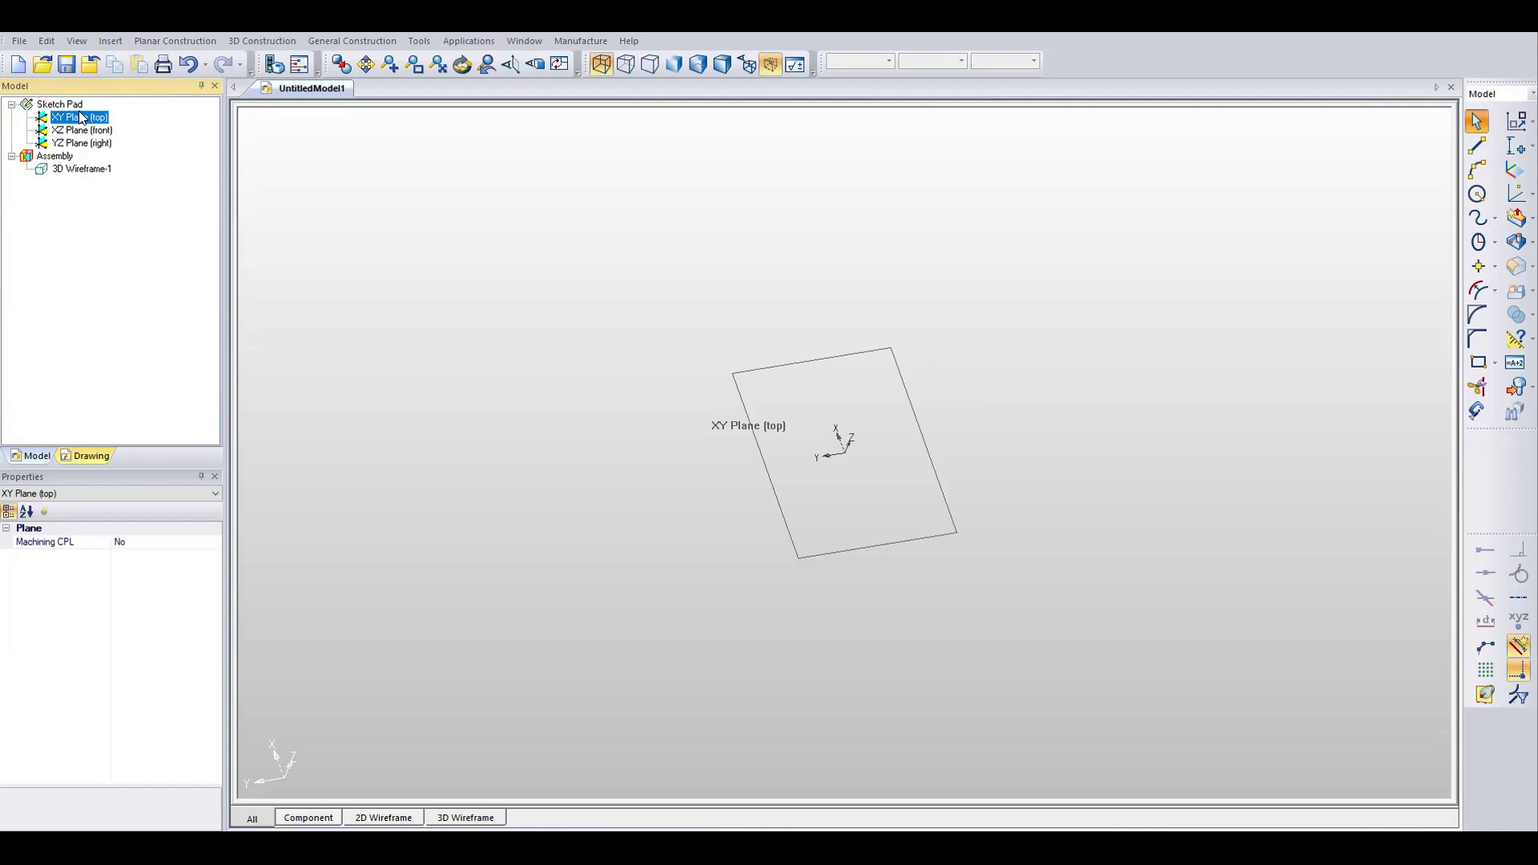
pyautogui.rightClick(80, 116)
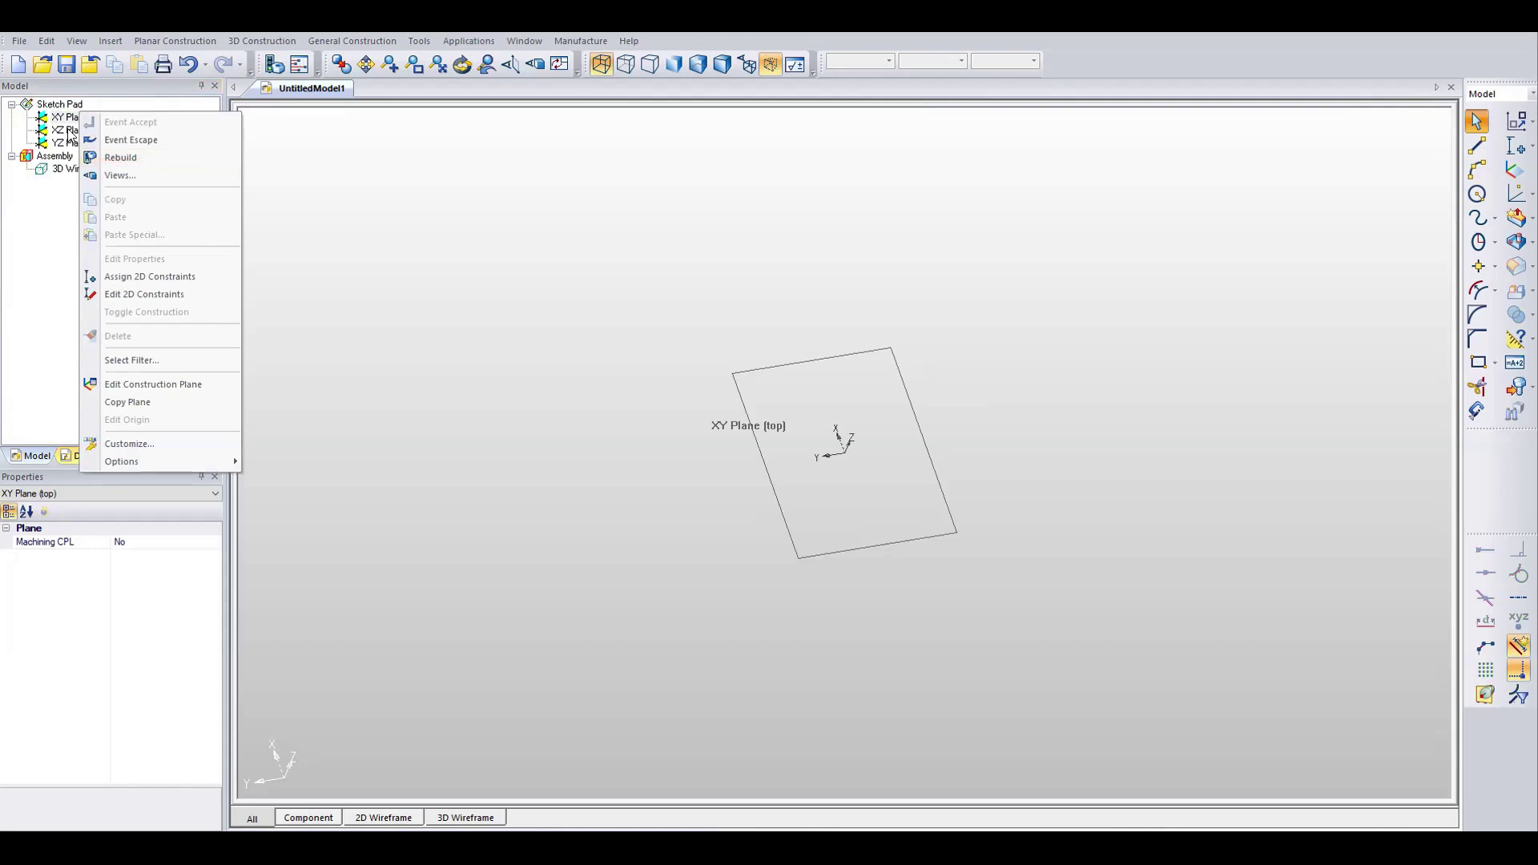
pyautogui.click(511, 70)
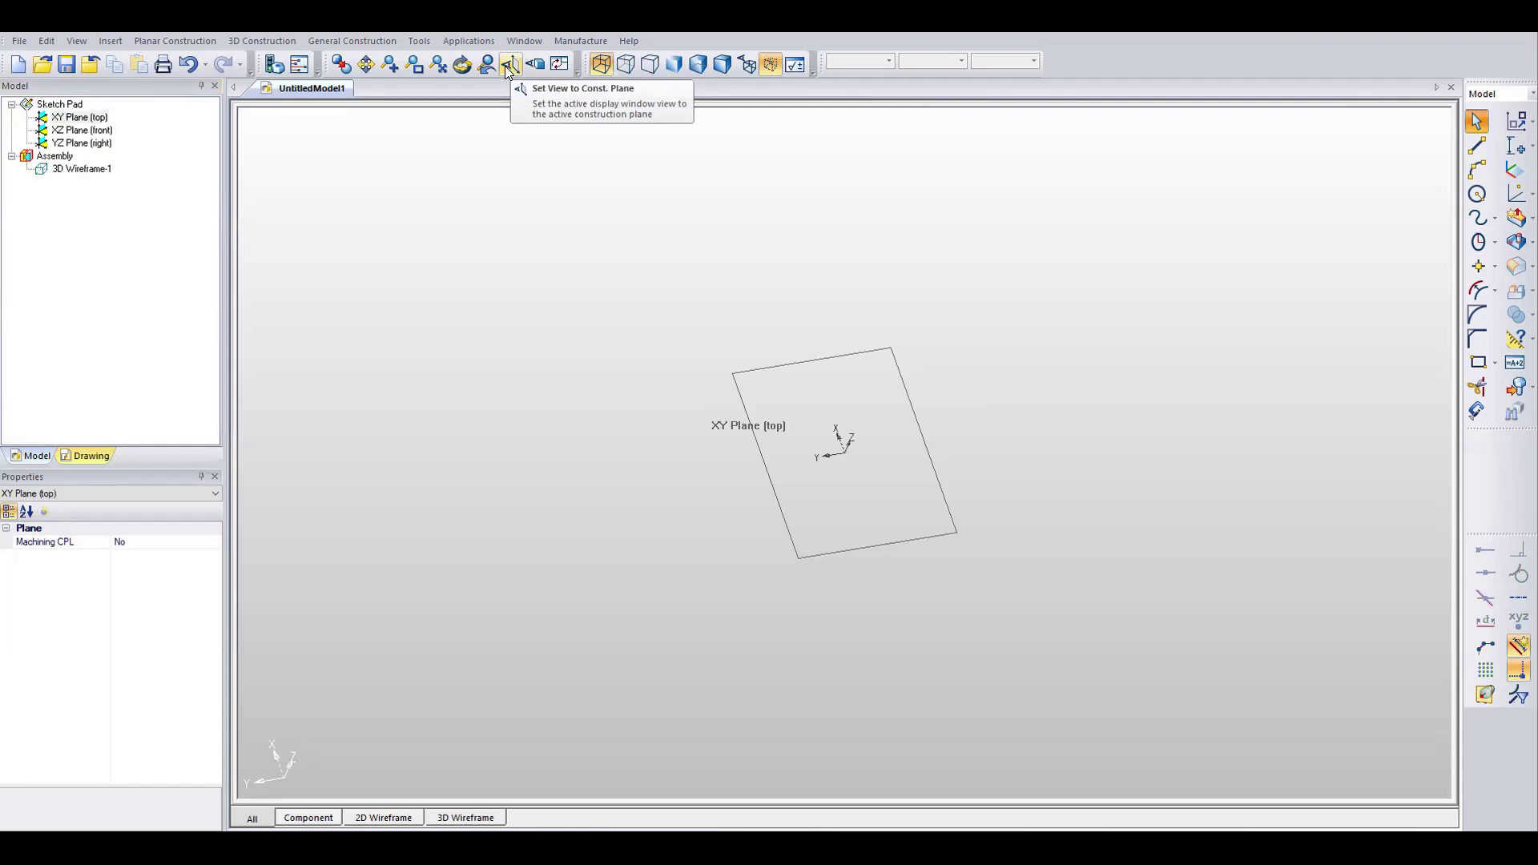
pyautogui.click(505, 65)
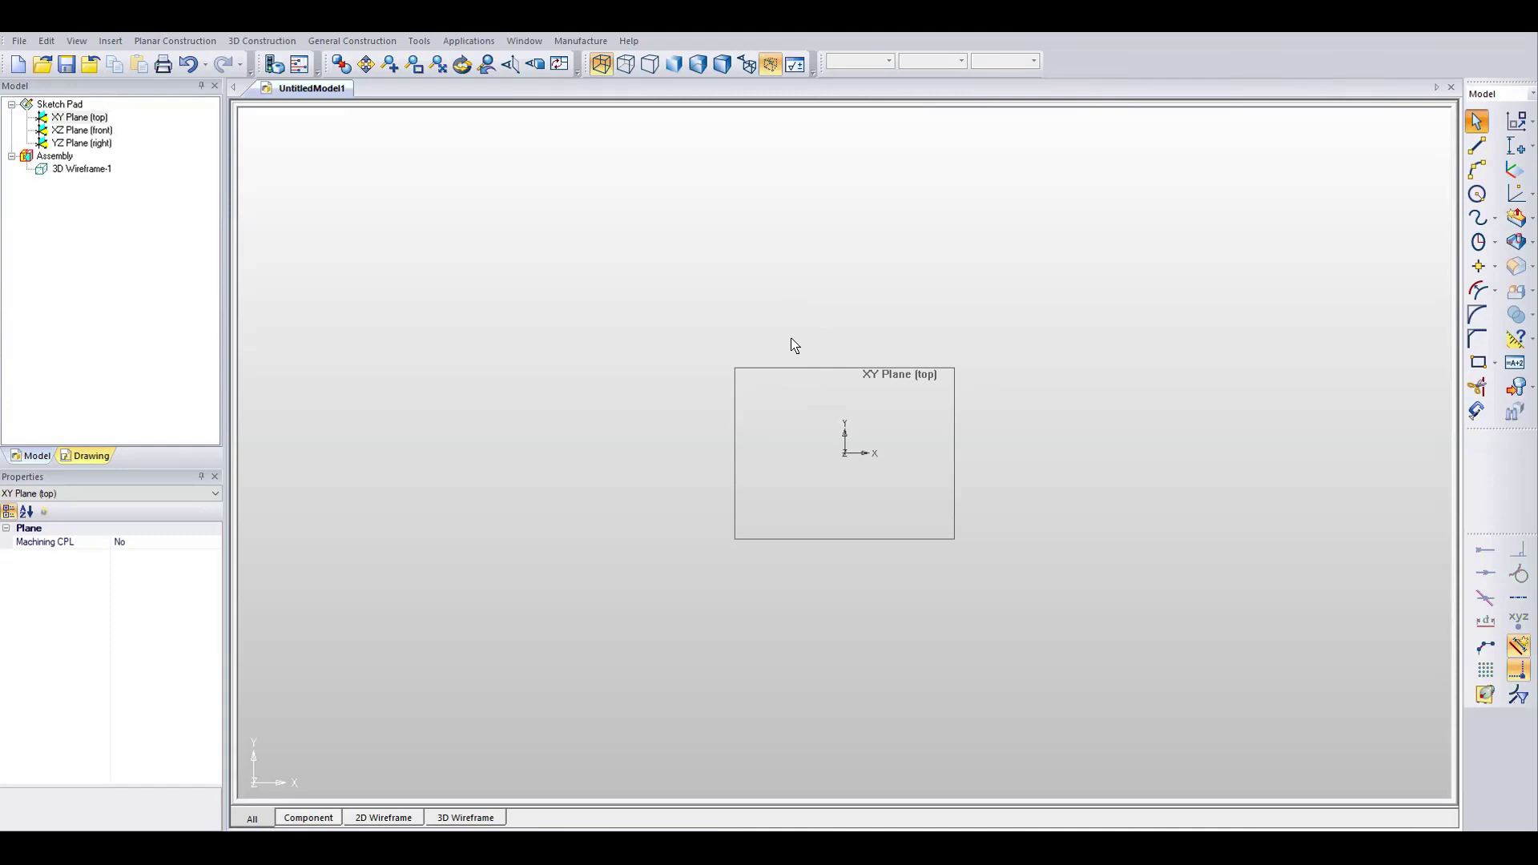
# Draw a 500 mm wide and 400 mm high rectangle on the XY plane with its first corner at the origin.
pyautogui.click(1476, 195)
pyautogui.click(1478, 362)
pyautogui.click(64, 117)
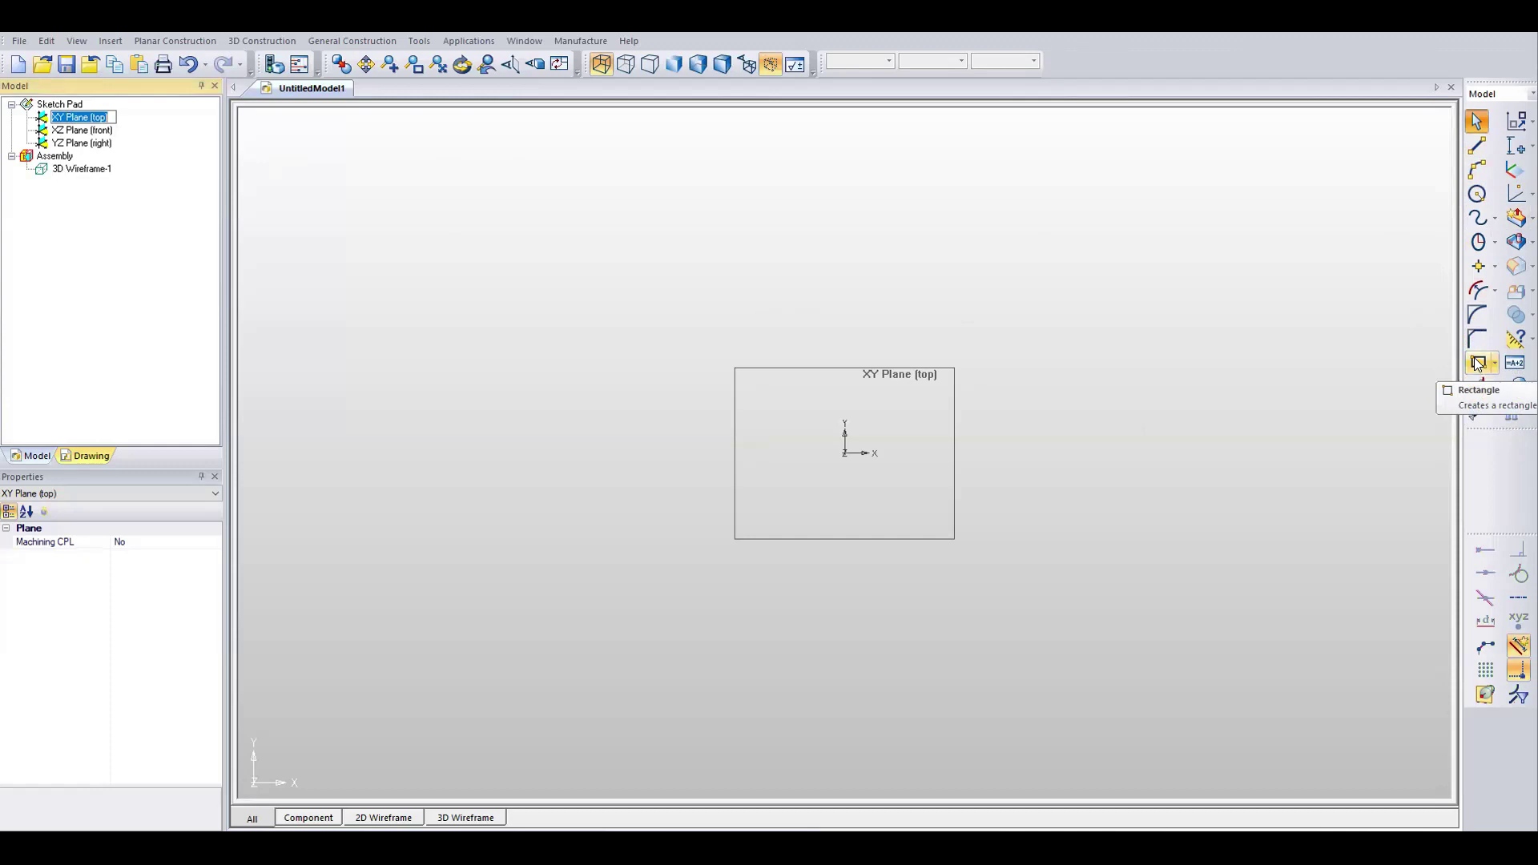
pyautogui.click(1478, 364)
pyautogui.click(847, 452)
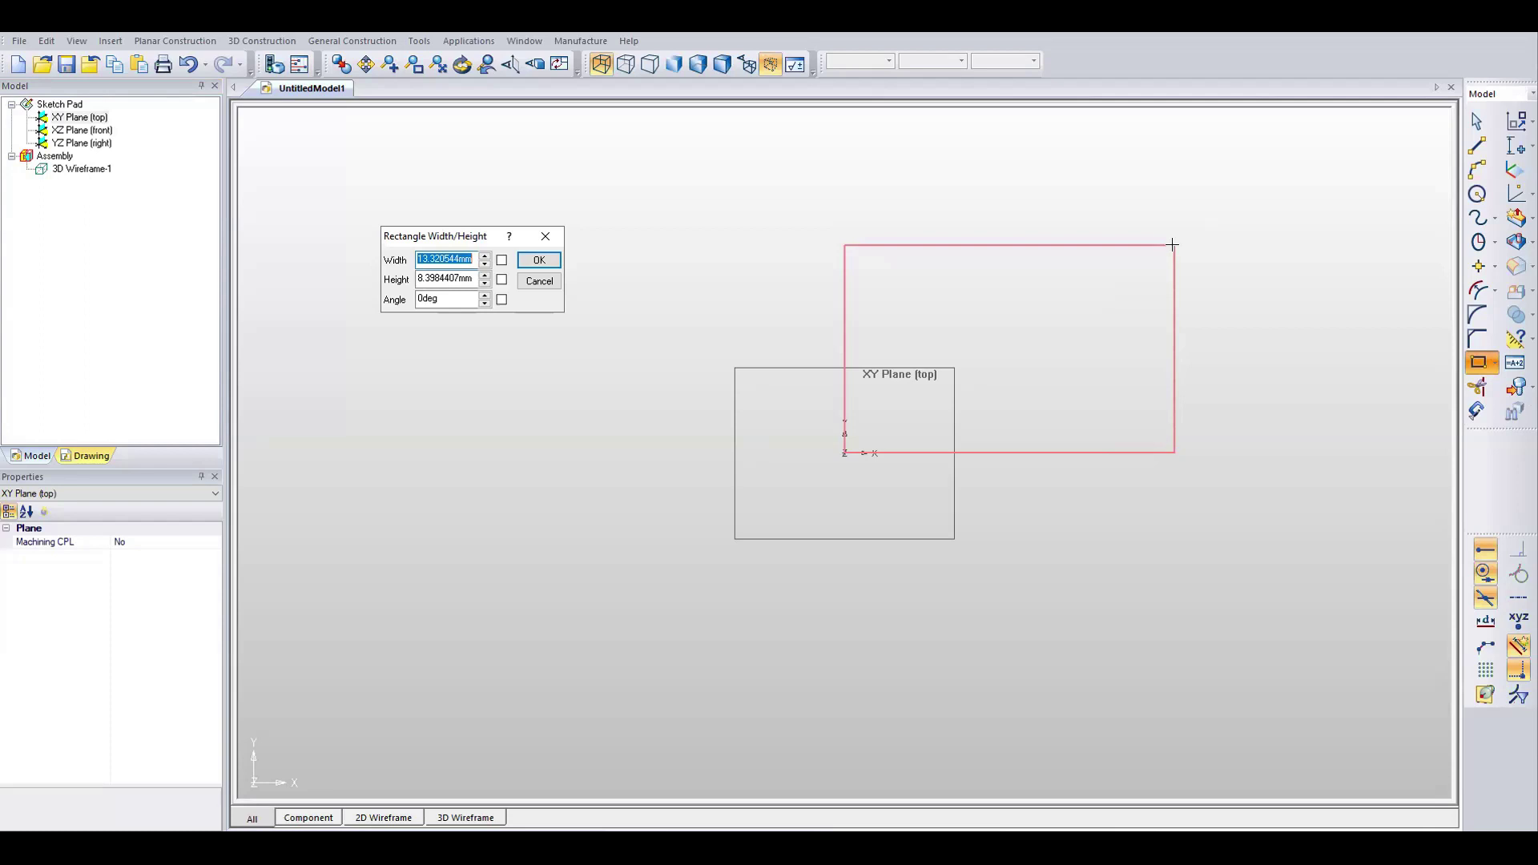
pyautogui.write('500')
pyautogui.press('Tab')
pyautogui.write('400')
pyautogui.press('Return')
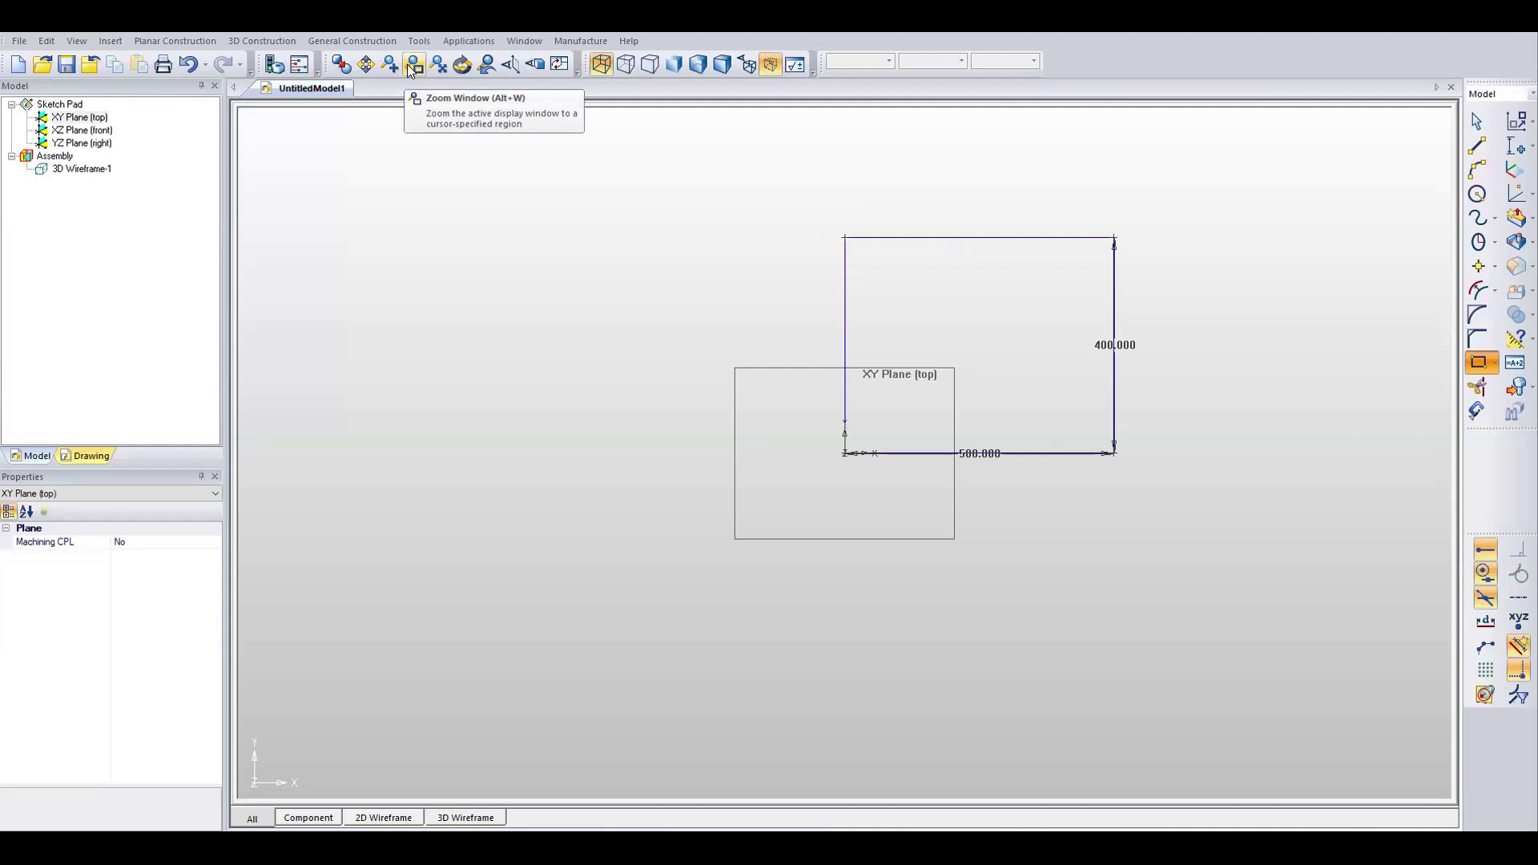
# Examine the rectangle at different magnifications using Zoom In/Out, Zoom Window and Zoom Extents.
pyautogui.click(71, 42)
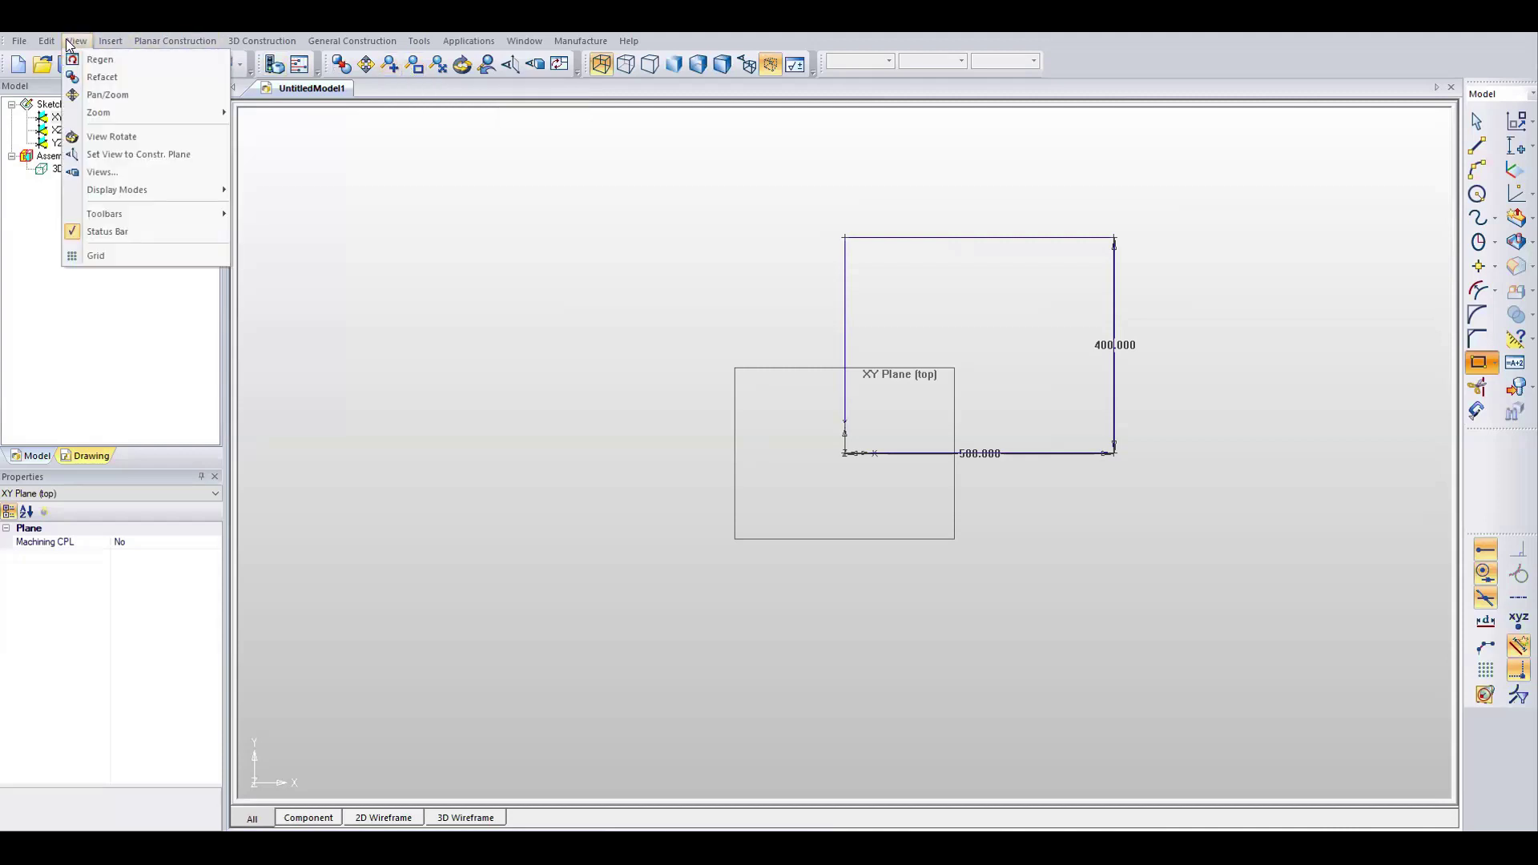
pyautogui.moveTo(115, 109)
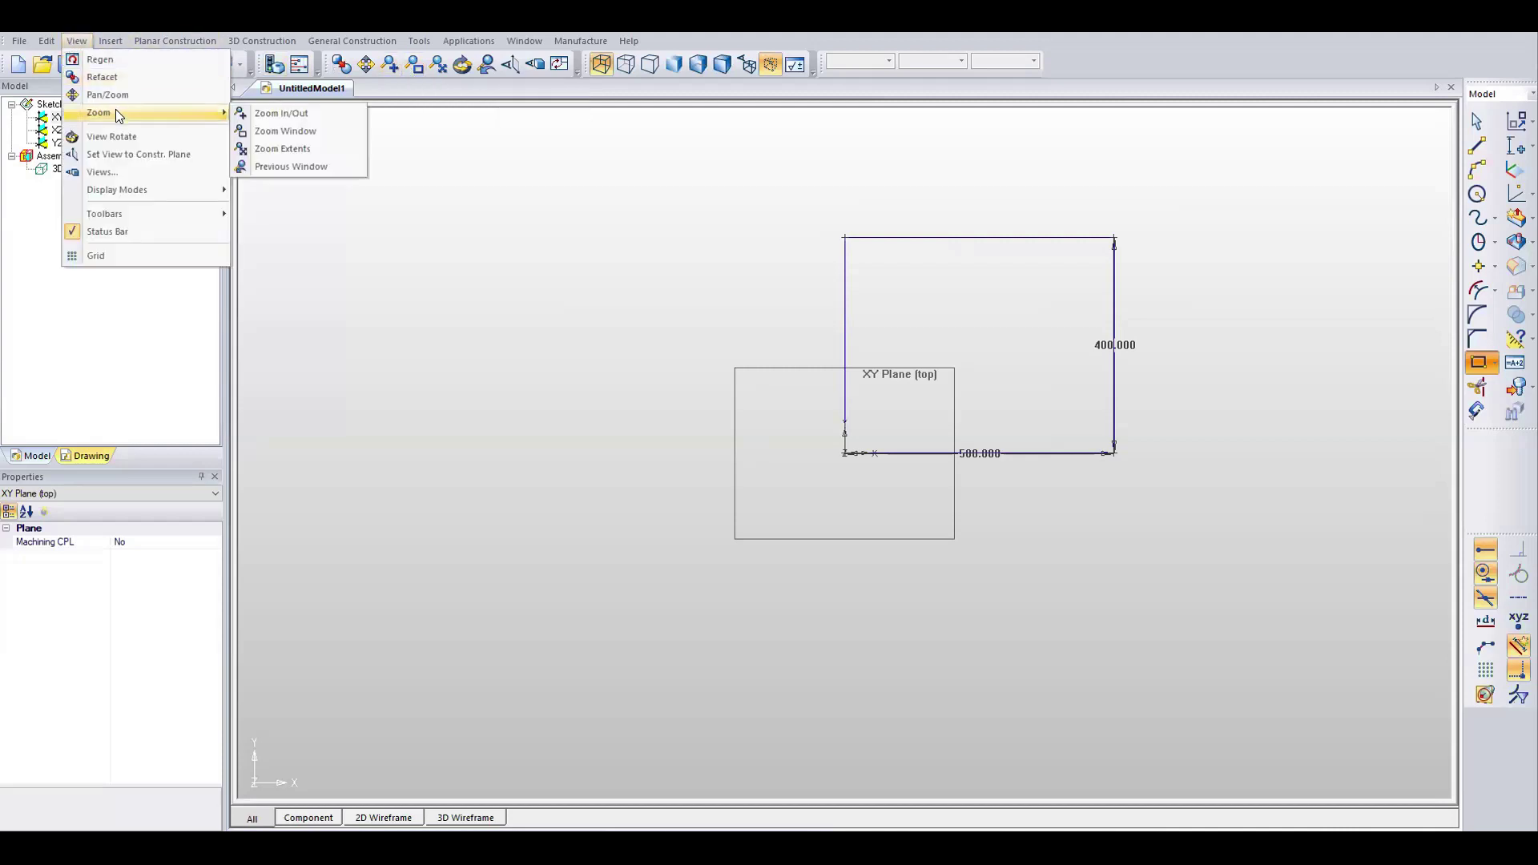
pyautogui.click(273, 113)
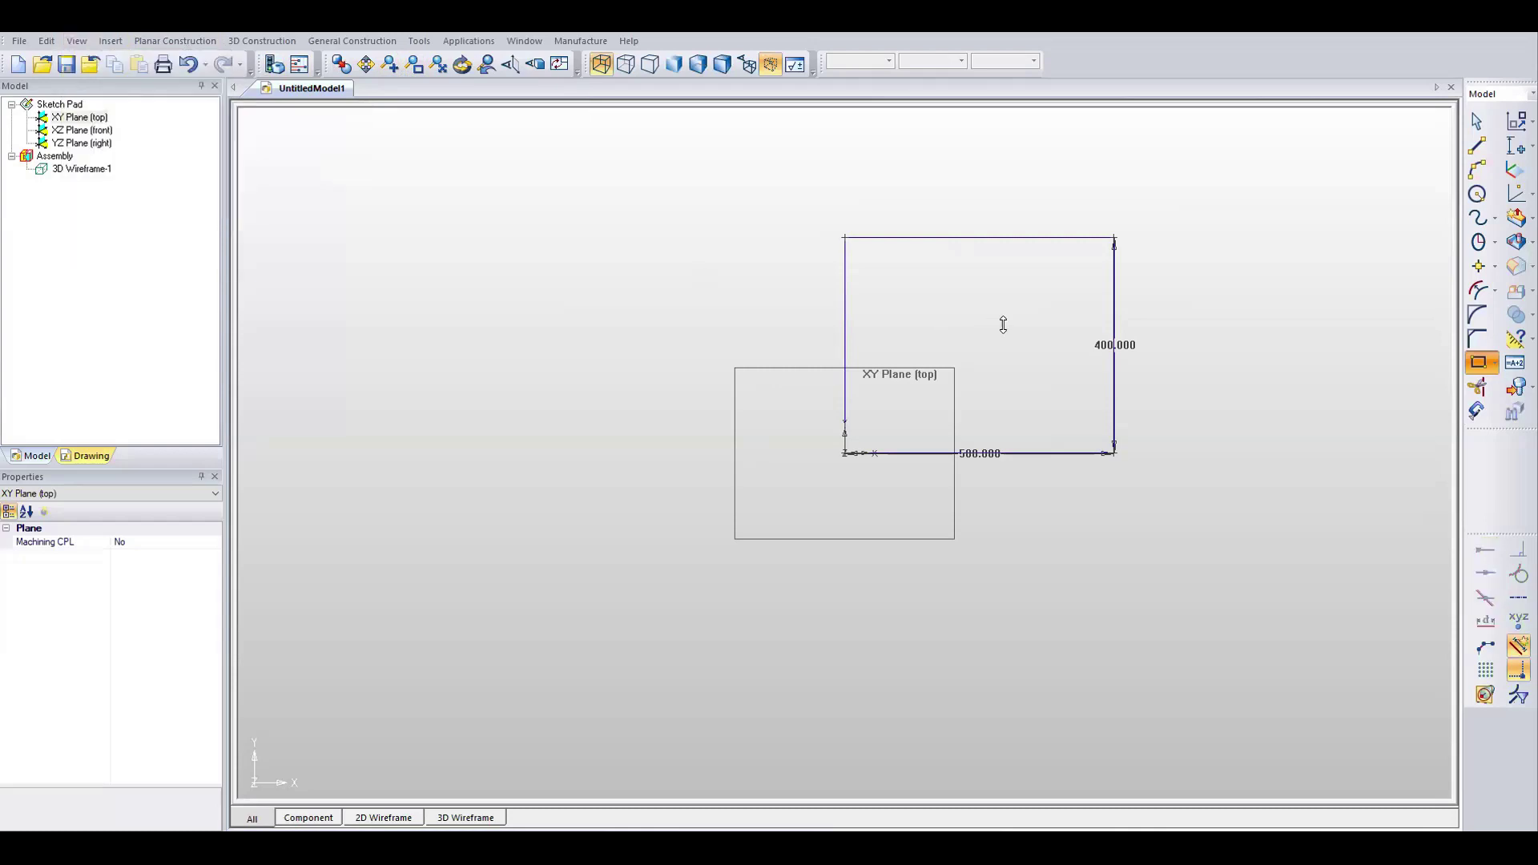
pyautogui.moveTo(1016, 319); pyautogui.dragTo(1019, 299)
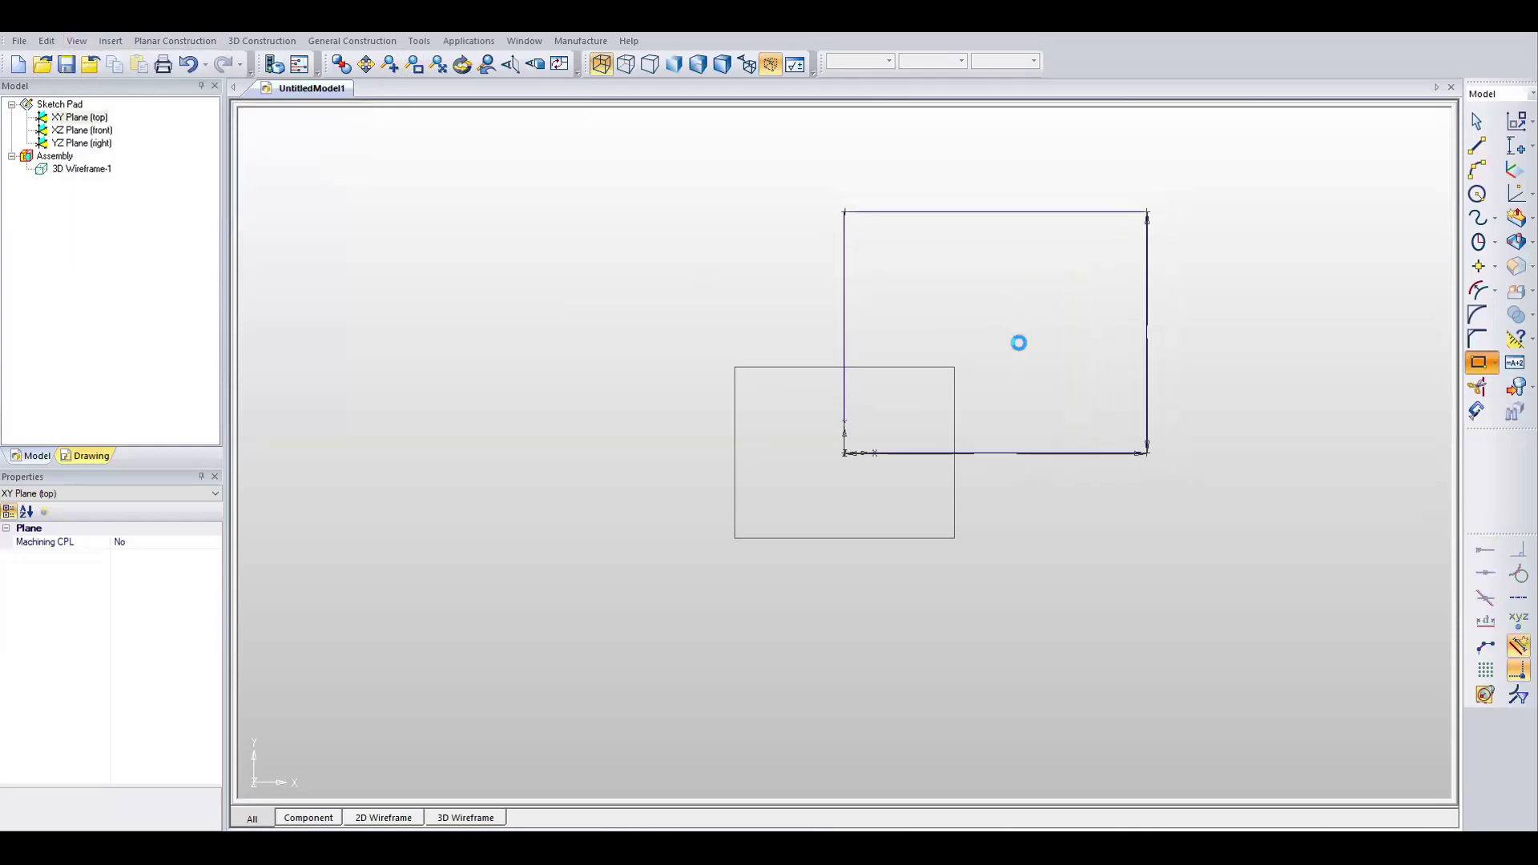
pyautogui.click(413, 72)
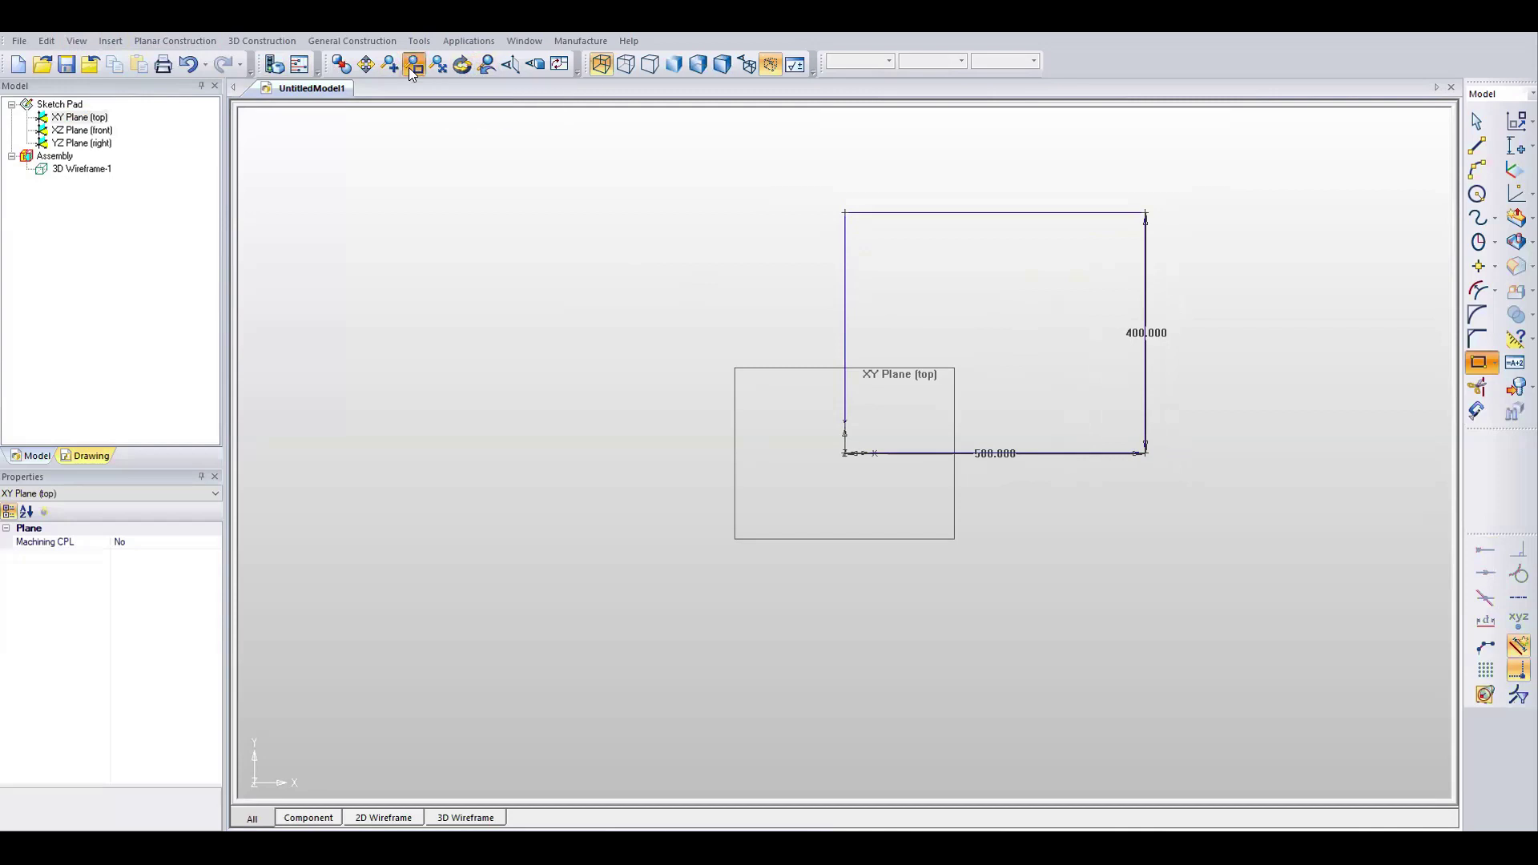
pyautogui.moveTo(786, 187); pyautogui.dragTo(1216, 503)
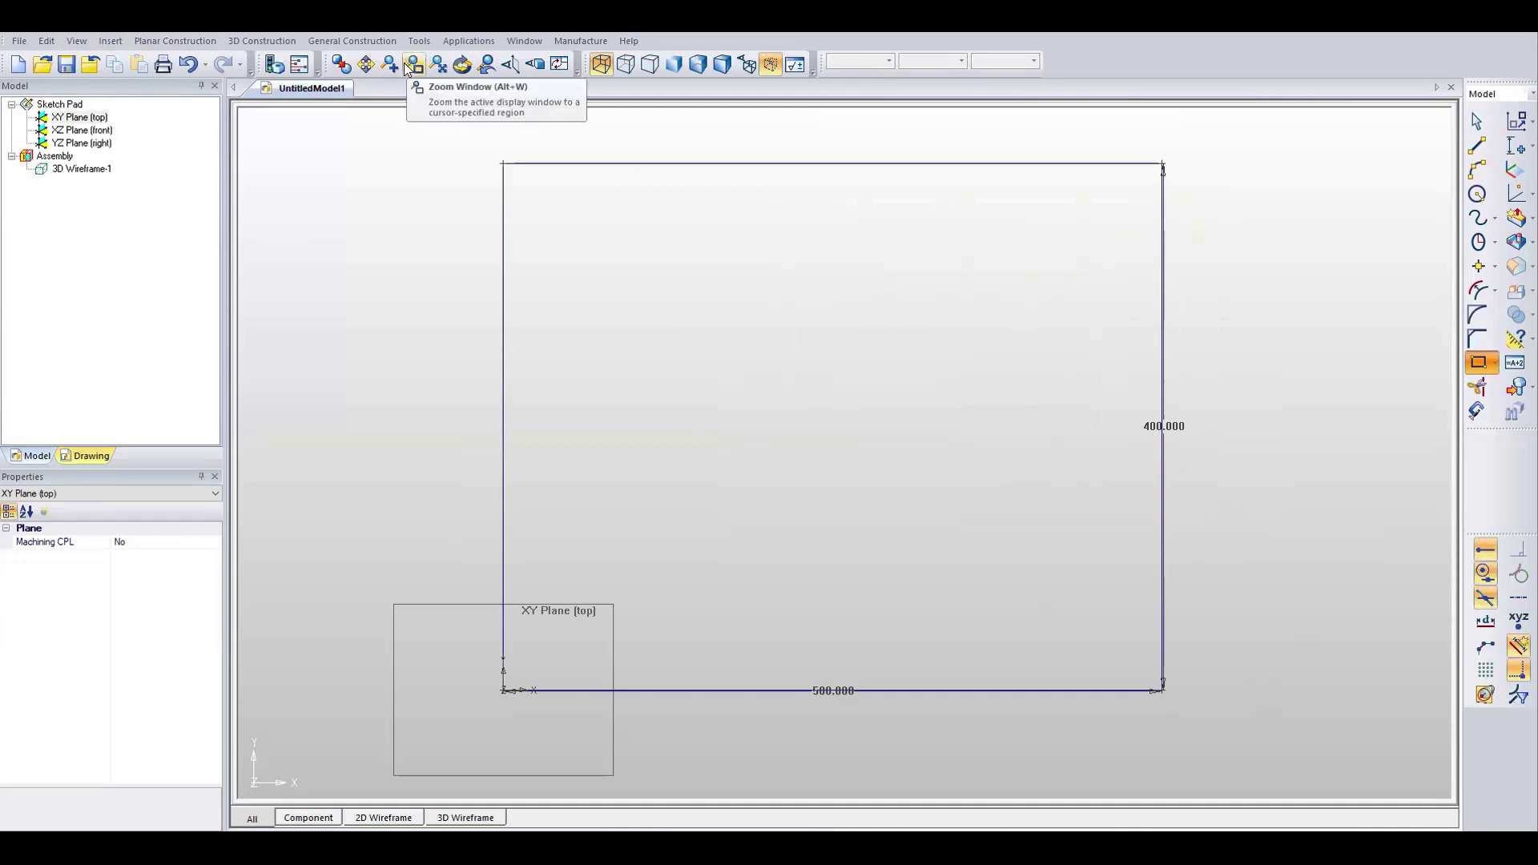
pyautogui.click(442, 70)
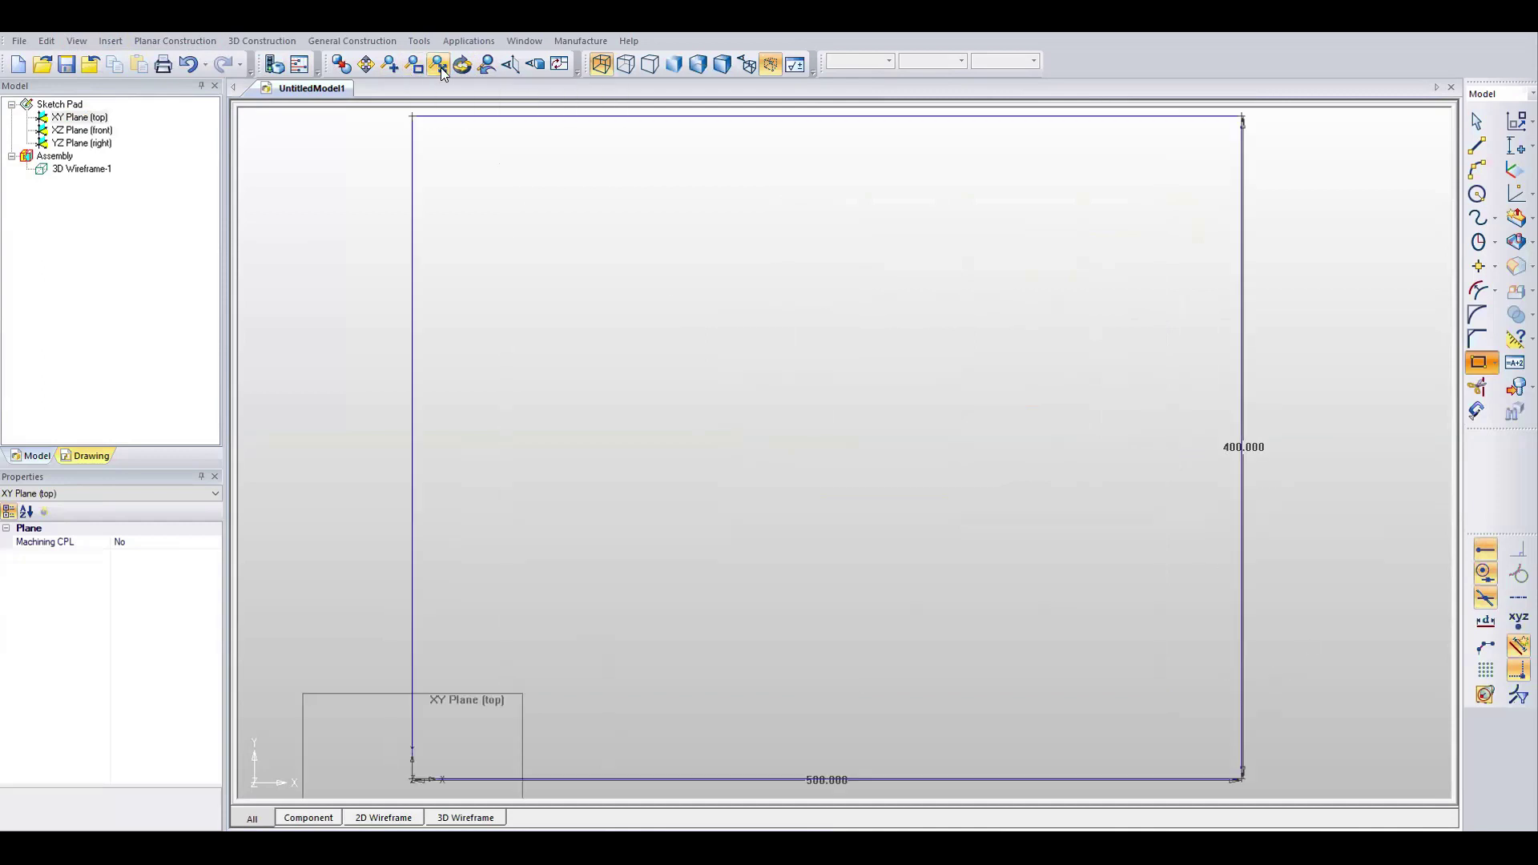
pyautogui.scroll(-2, 649, 371)
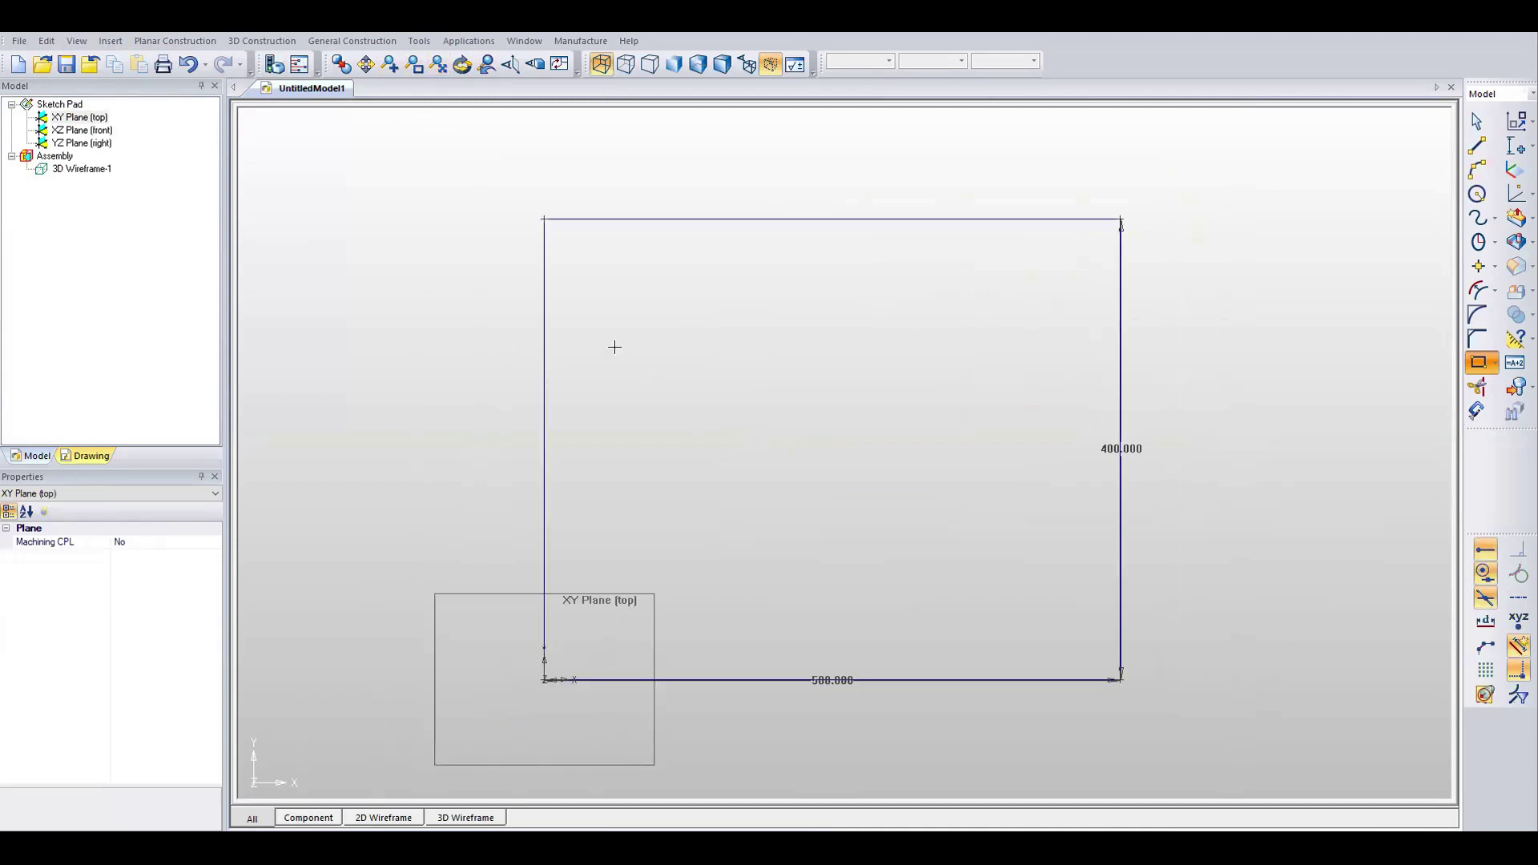
pyautogui.click(440, 70)
pyautogui.scroll(-2, 543, 222)
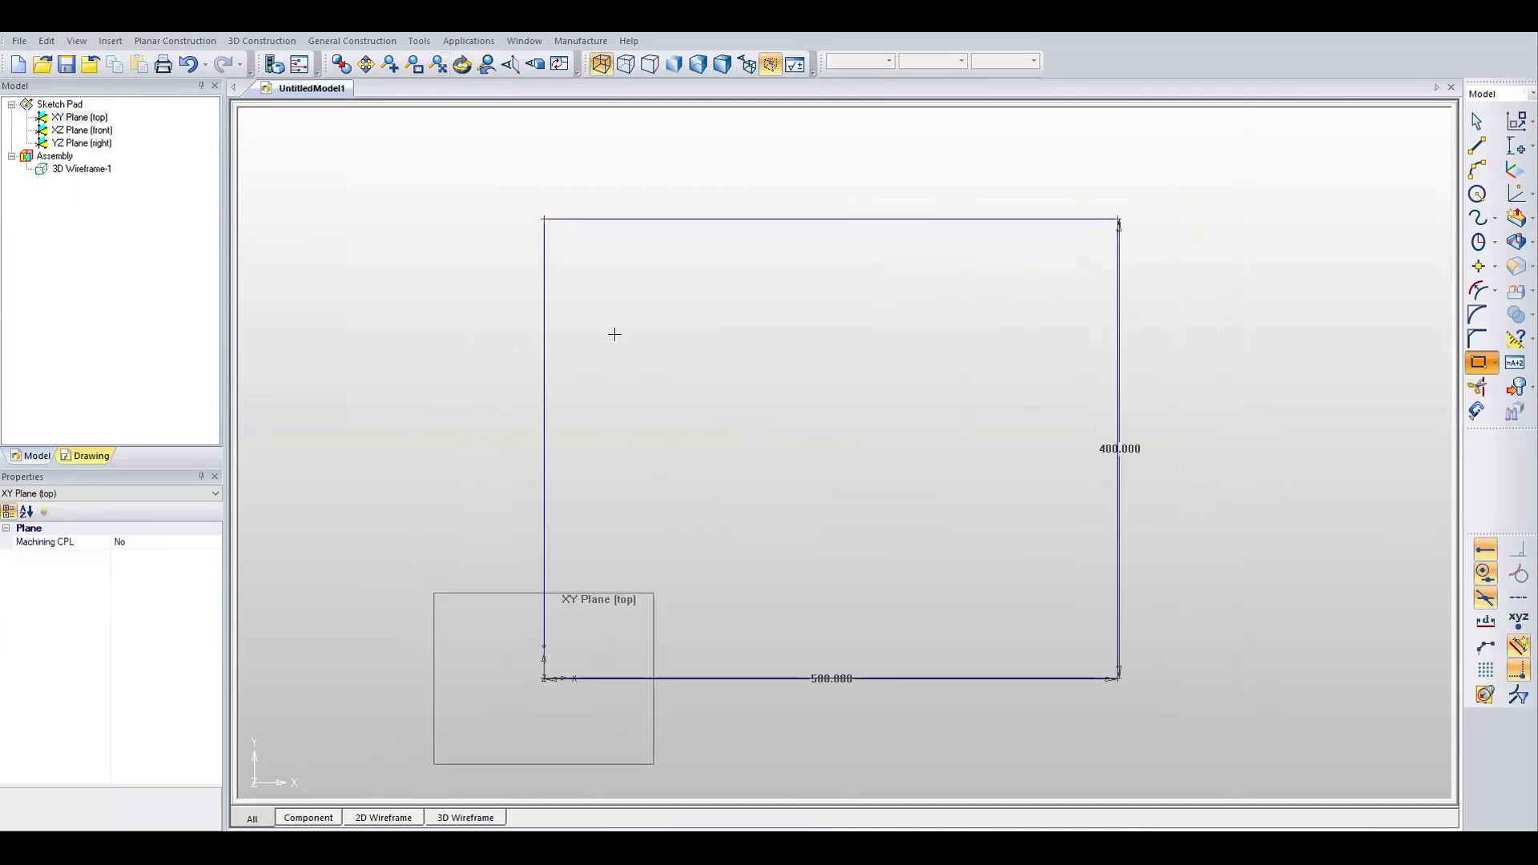
# Zoom in and out on the rectangle and fit the whole drawing back into the view.
pyautogui.scroll(1, 855, 452)
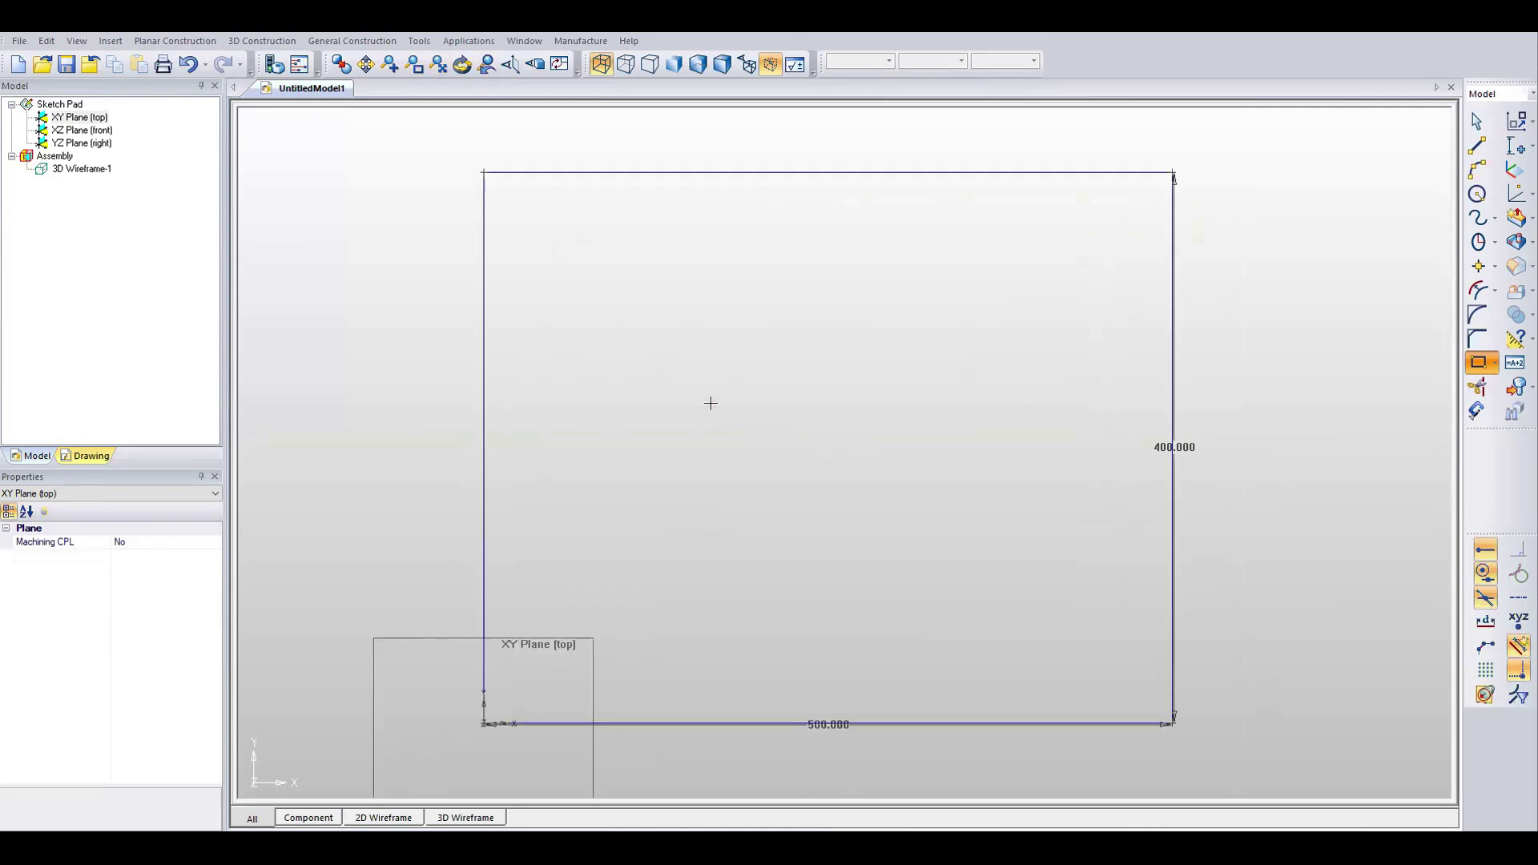
pyautogui.scroll(-2, 693, 389)
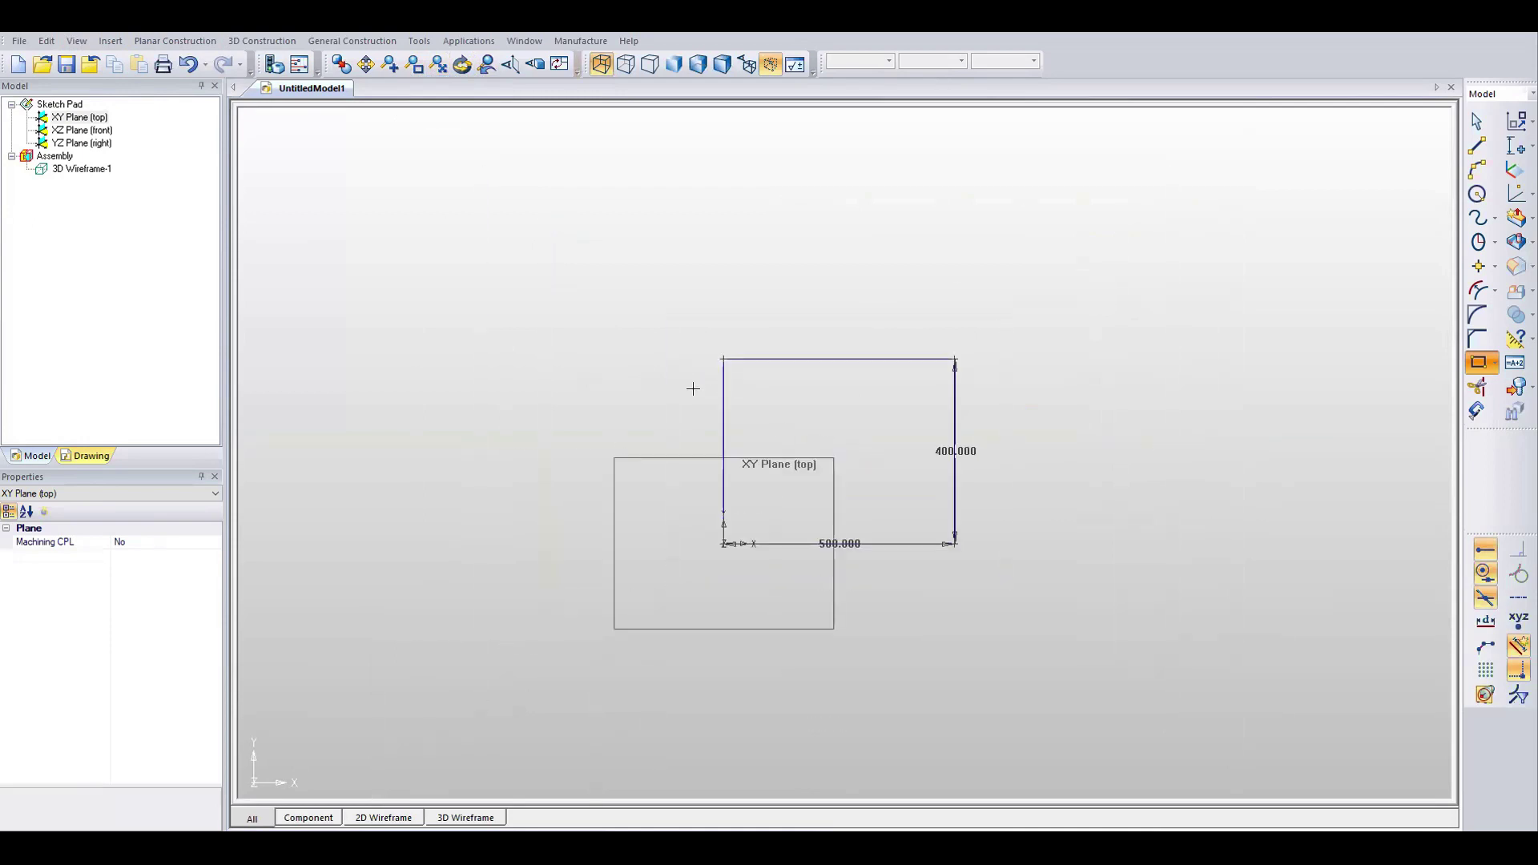
pyautogui.scroll(-3, 849, 543)
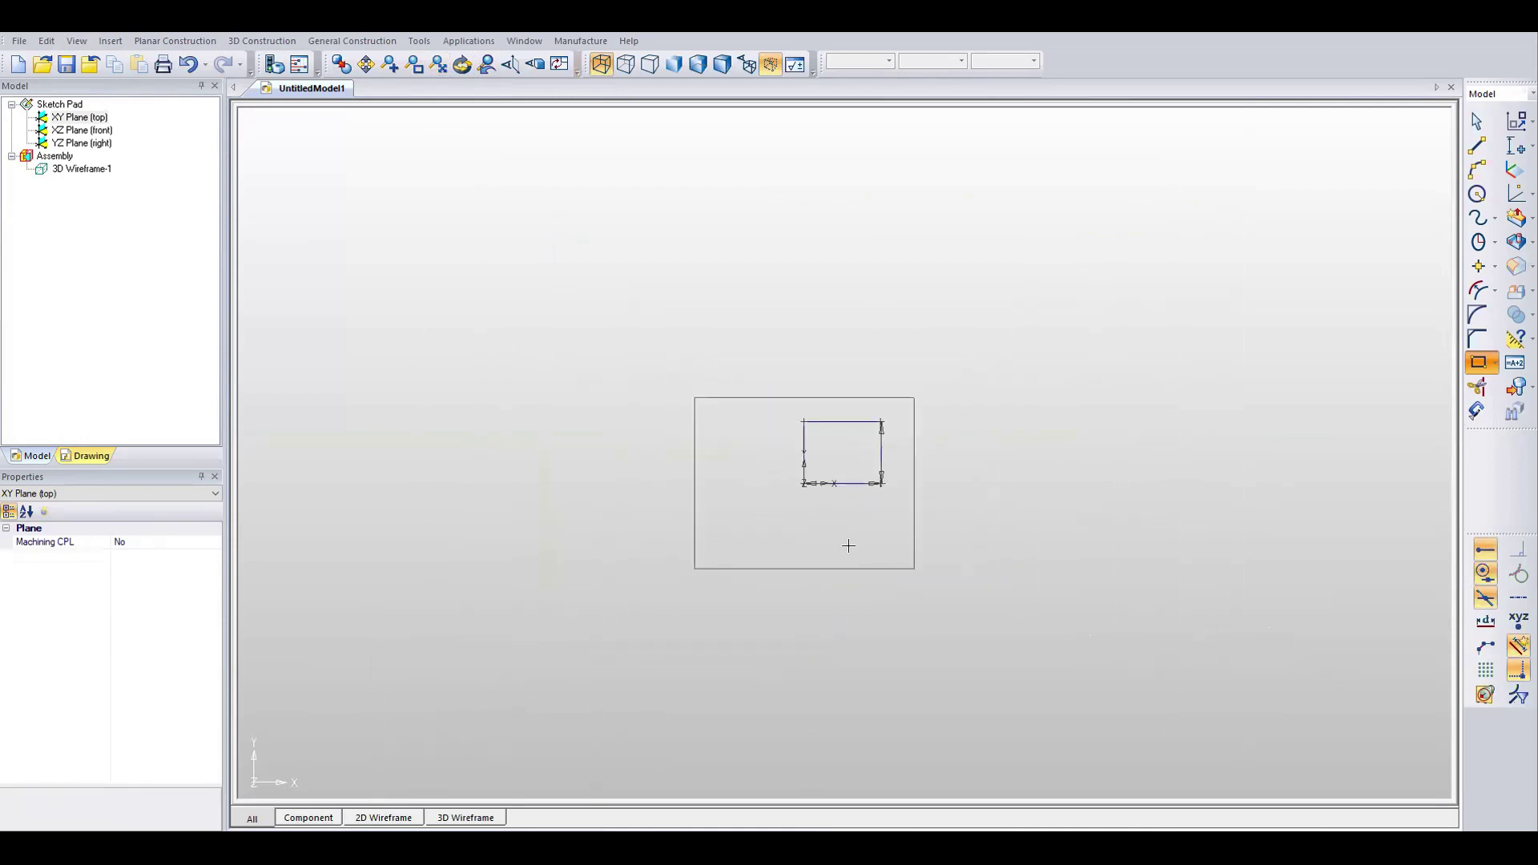
pyautogui.click(443, 69)
pyautogui.scroll(2, 866, 477)
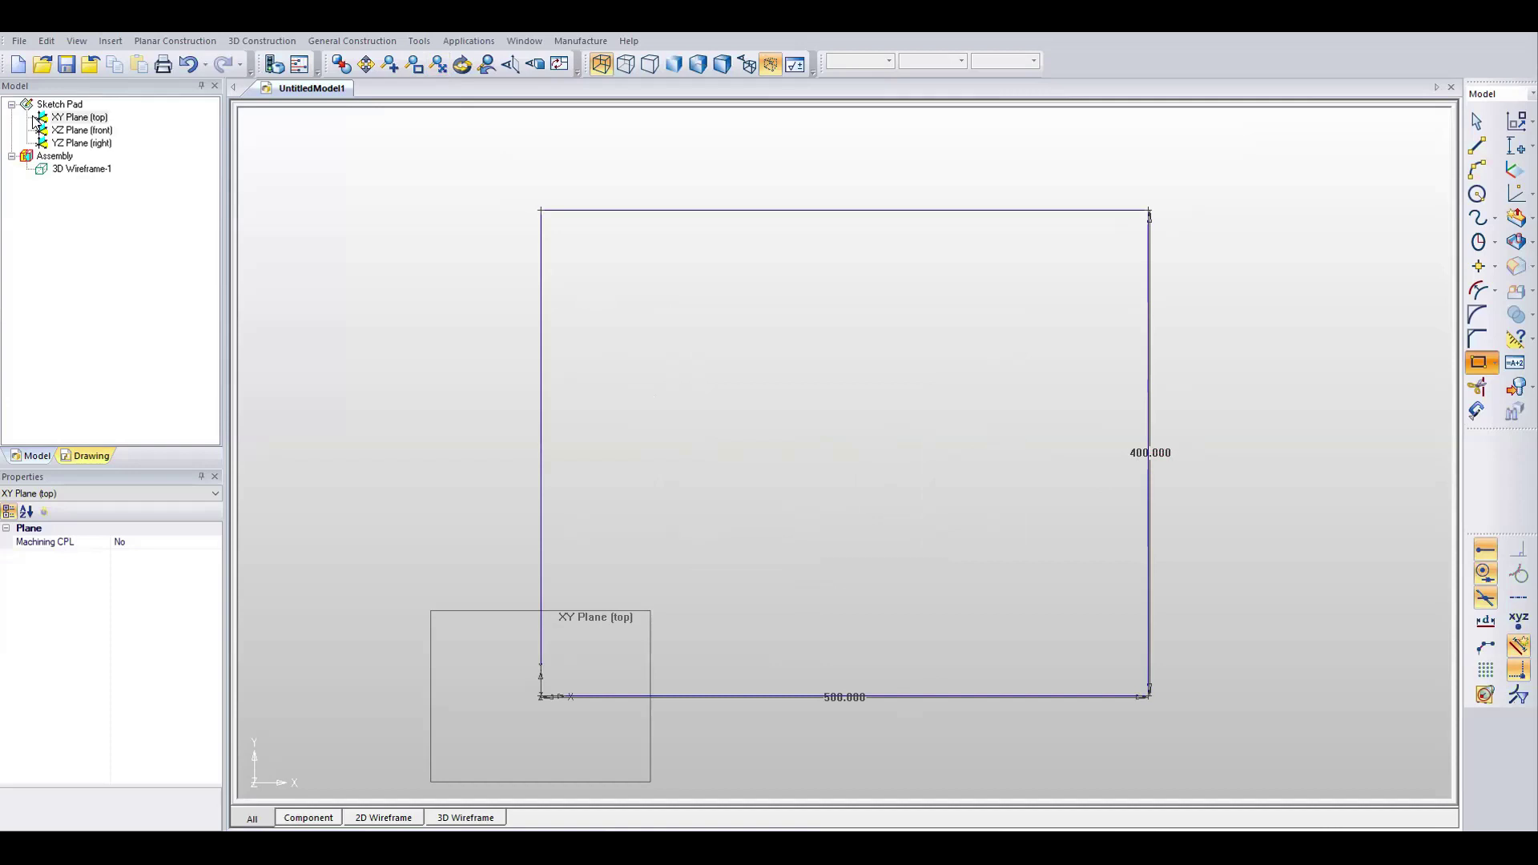
# Set the rectangle's height dimension to 450 mm.
pyautogui.doubleClick(1164, 450)
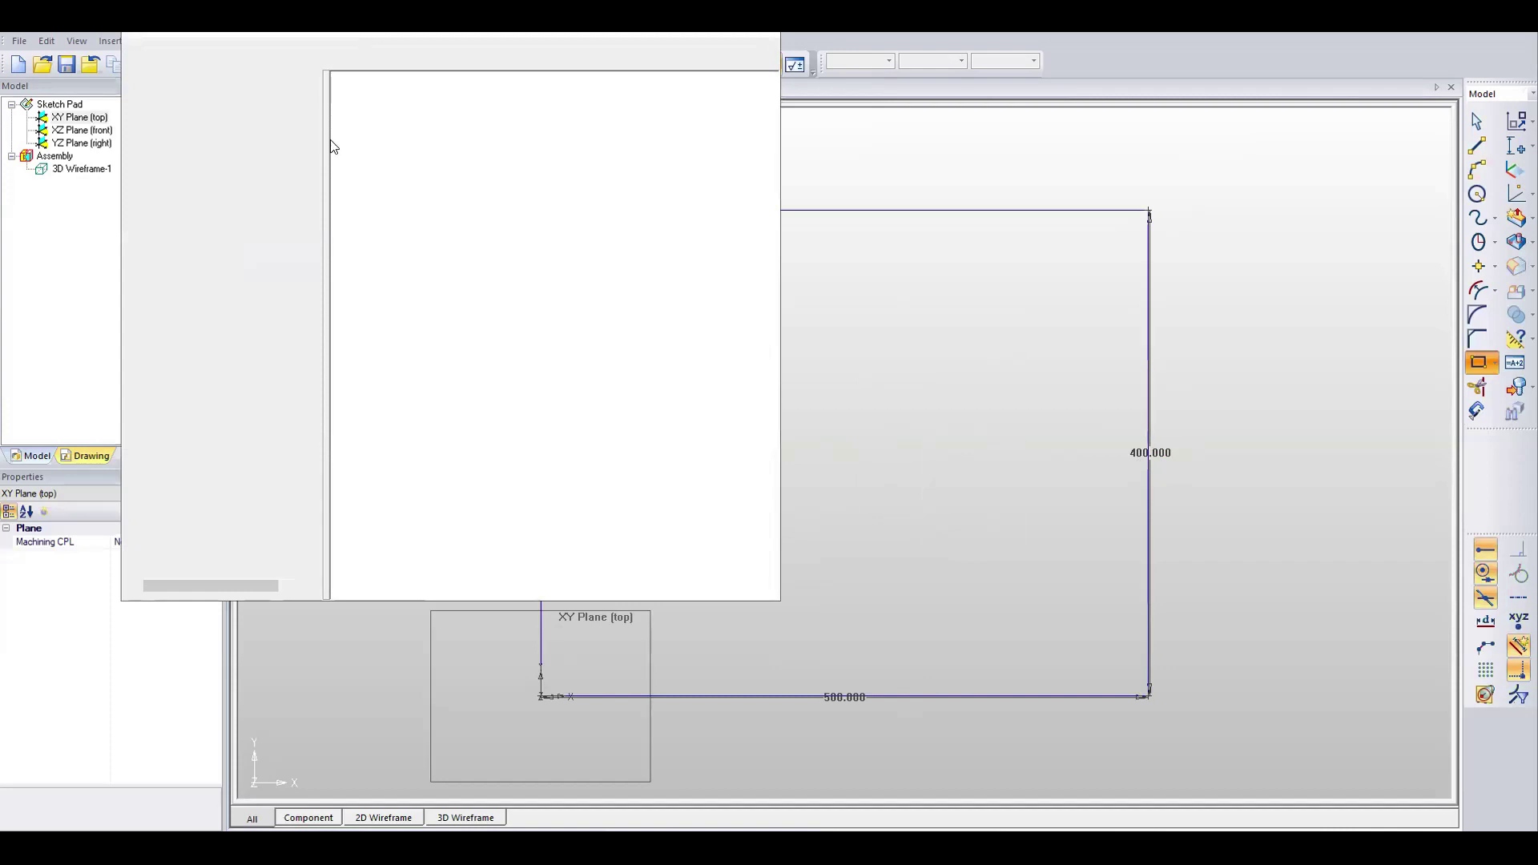
pyautogui.click(760, 43)
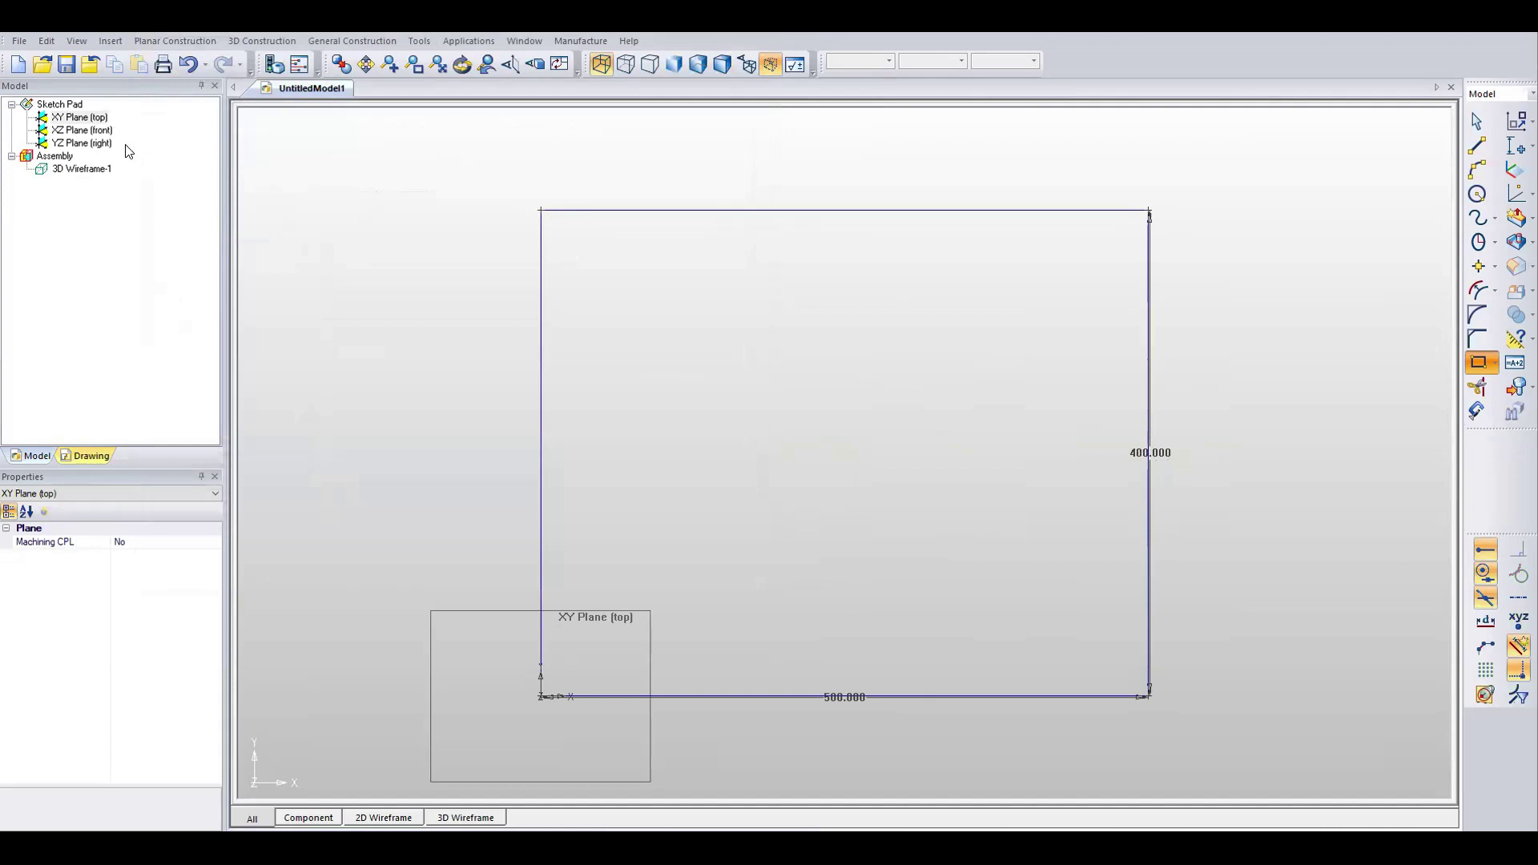
pyautogui.click(1477, 120)
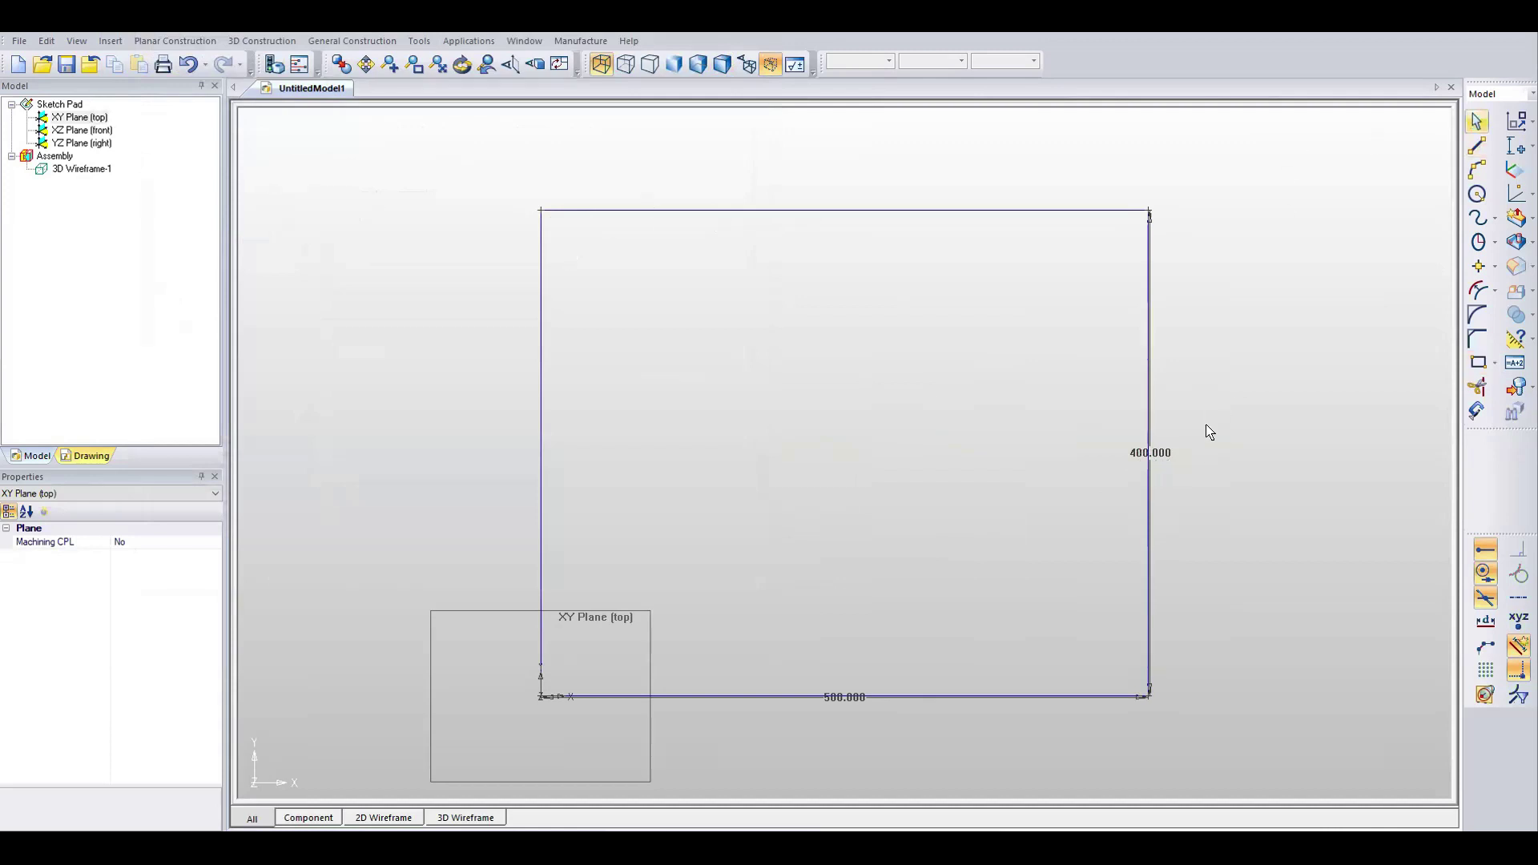
pyautogui.doubleClick(1167, 455)
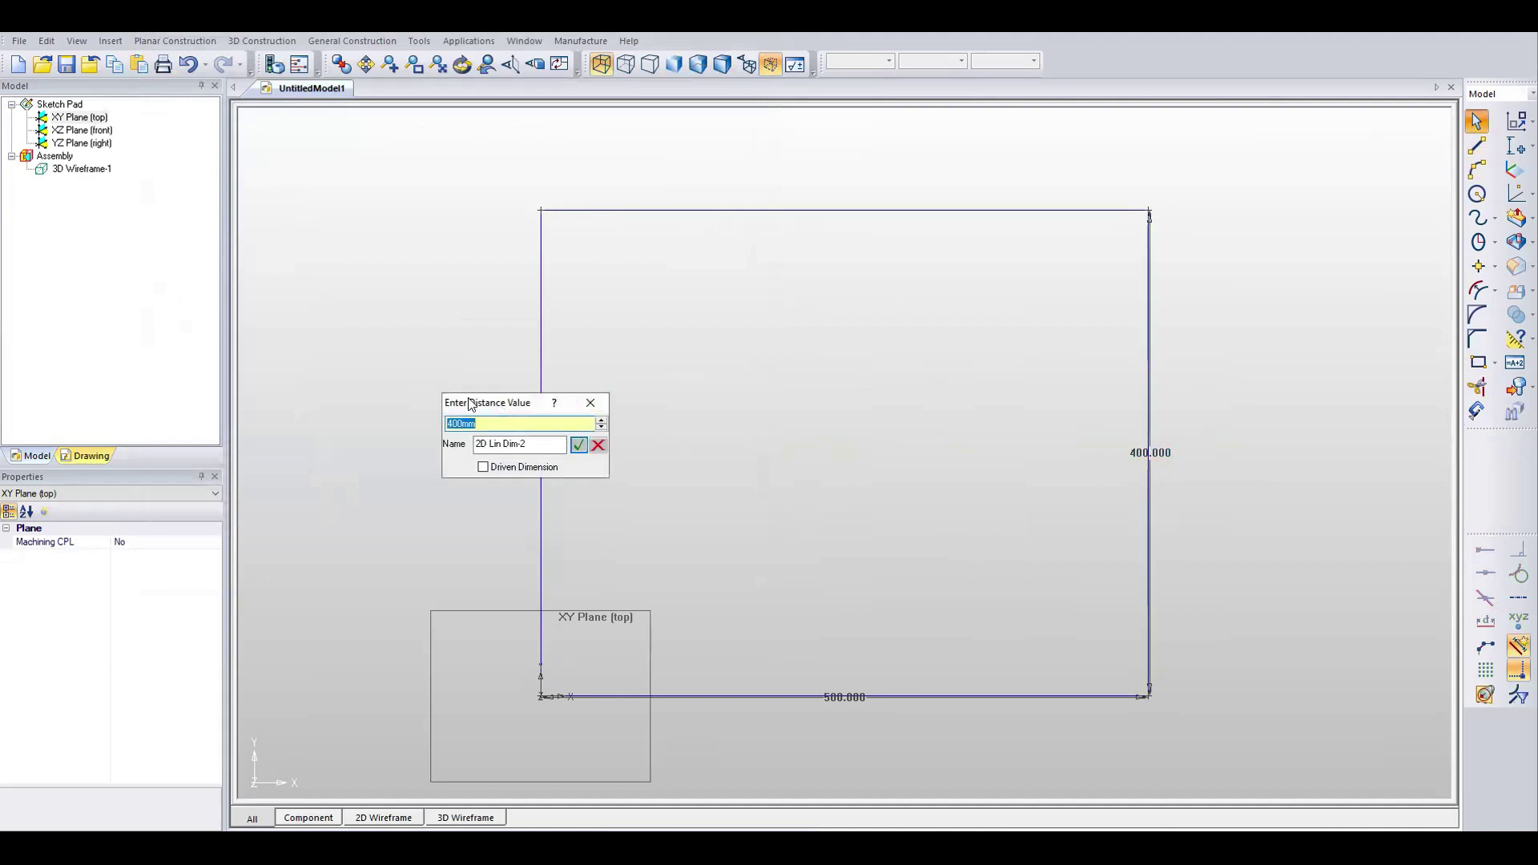
pyautogui.moveTo(749, 411); pyautogui.dragTo(750, 413)
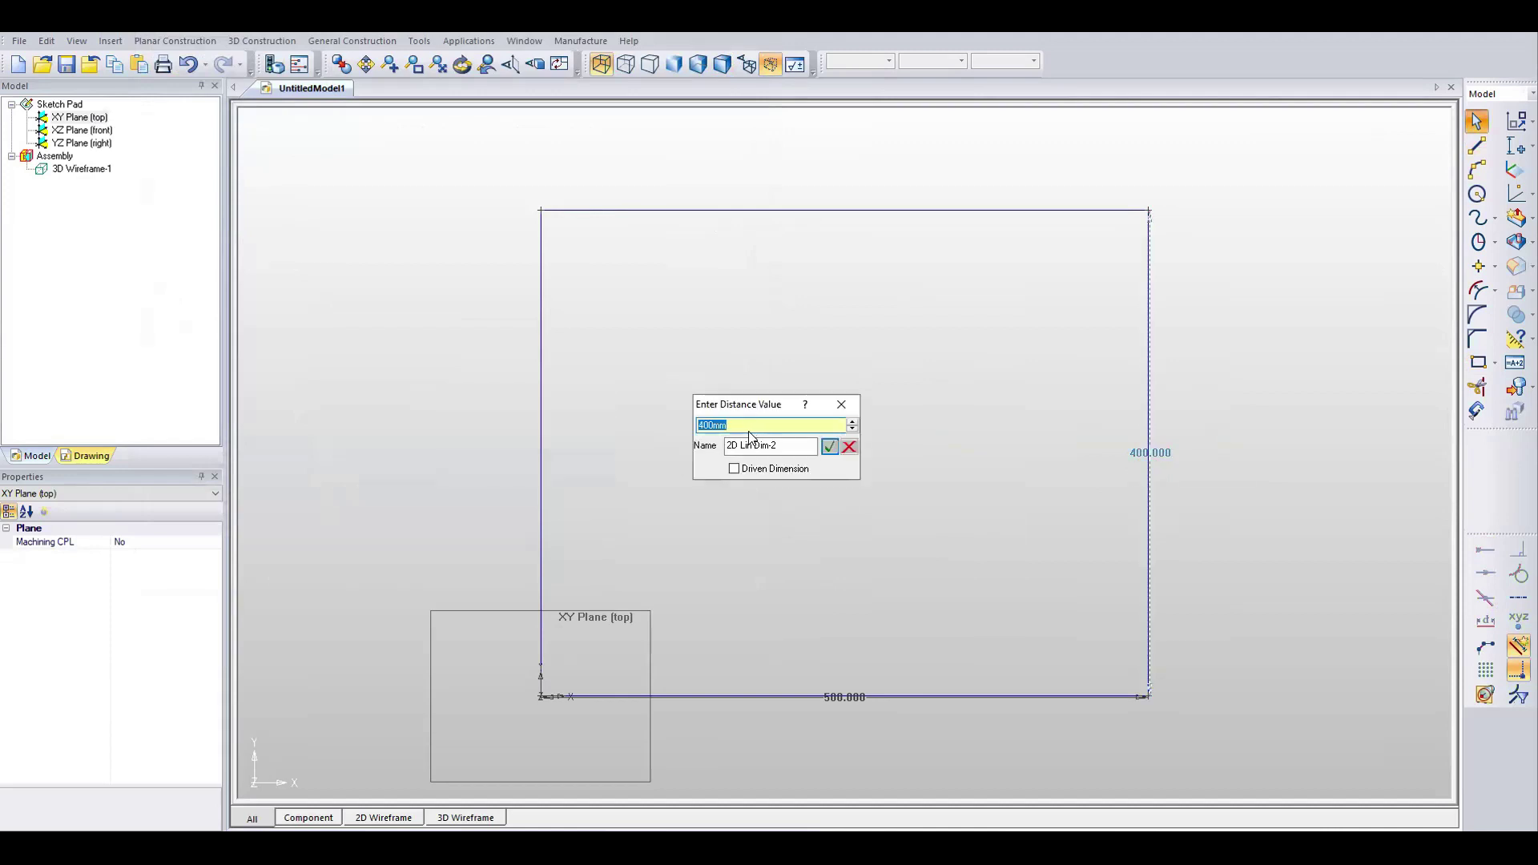
pyautogui.write('450')
pyautogui.press('Return')
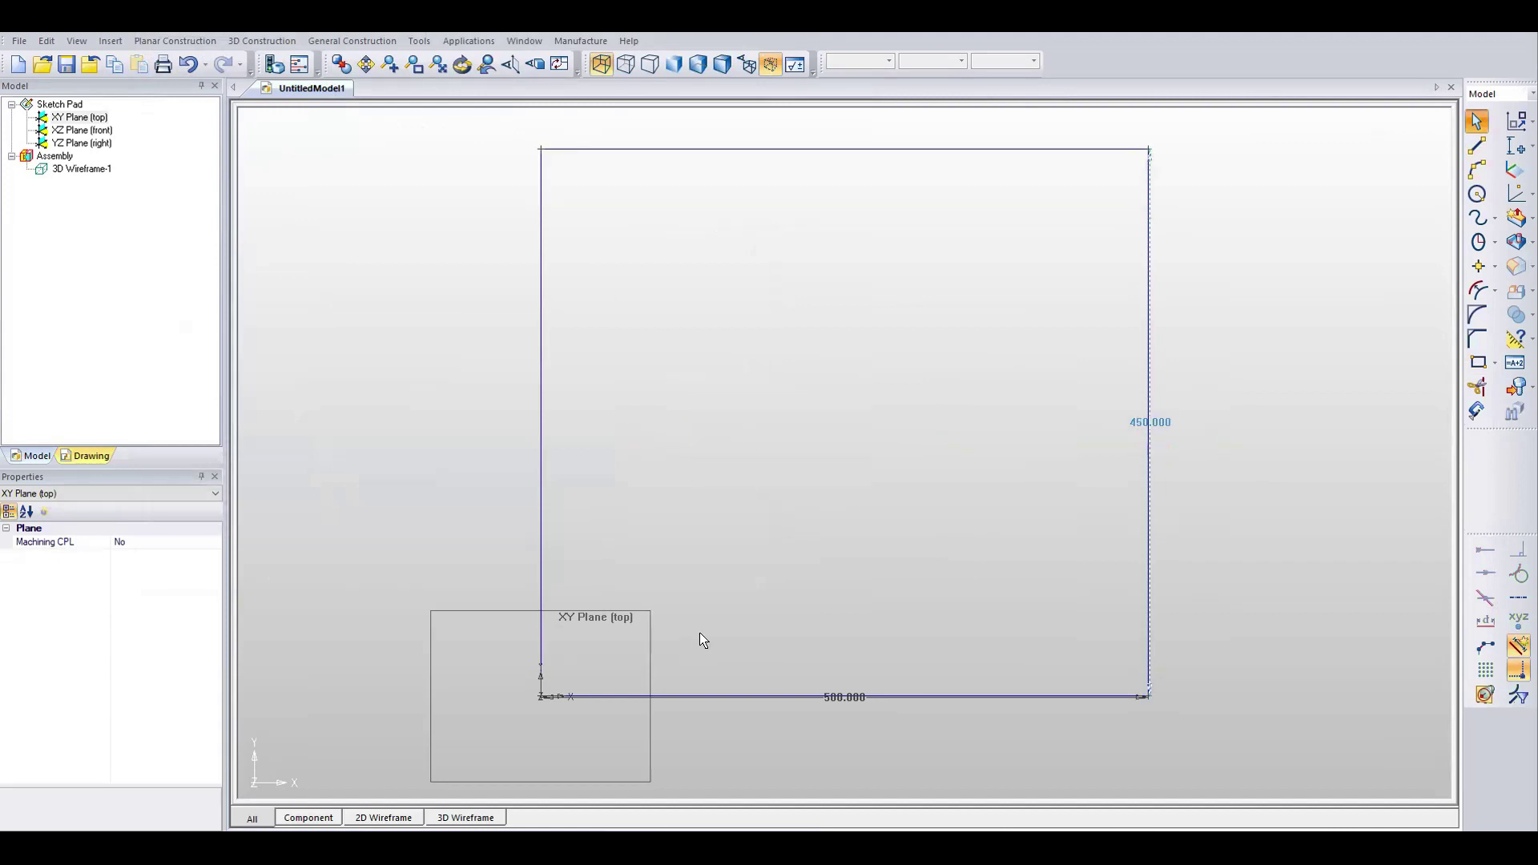
# Move the rectangle's height dimension outward so it stands clear of the right edge.
pyautogui.click(845, 706)
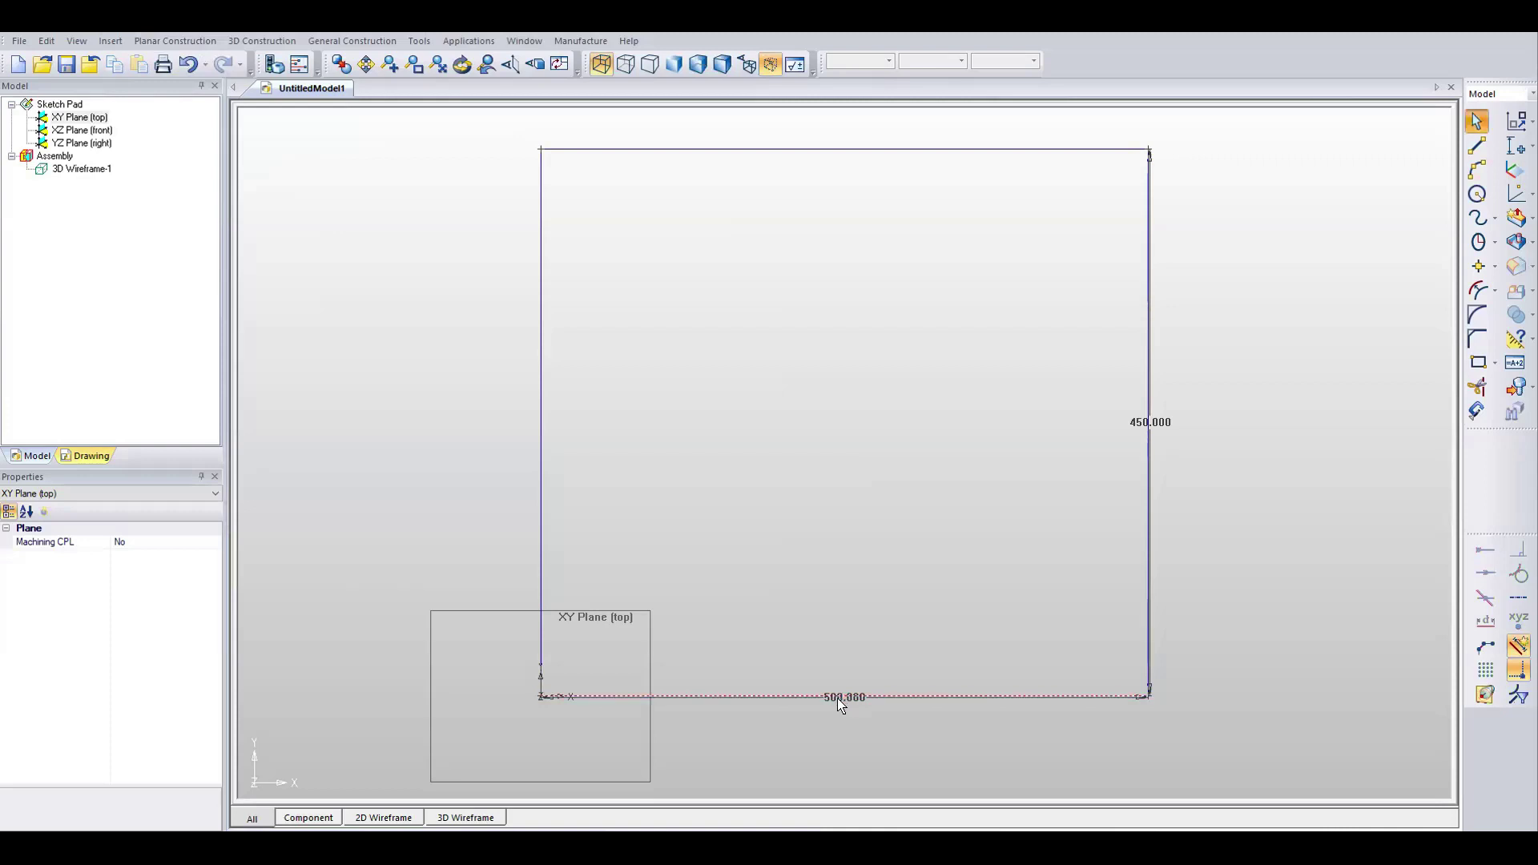
pyautogui.scroll(1, 833, 708)
pyautogui.scroll(-2, 837, 713)
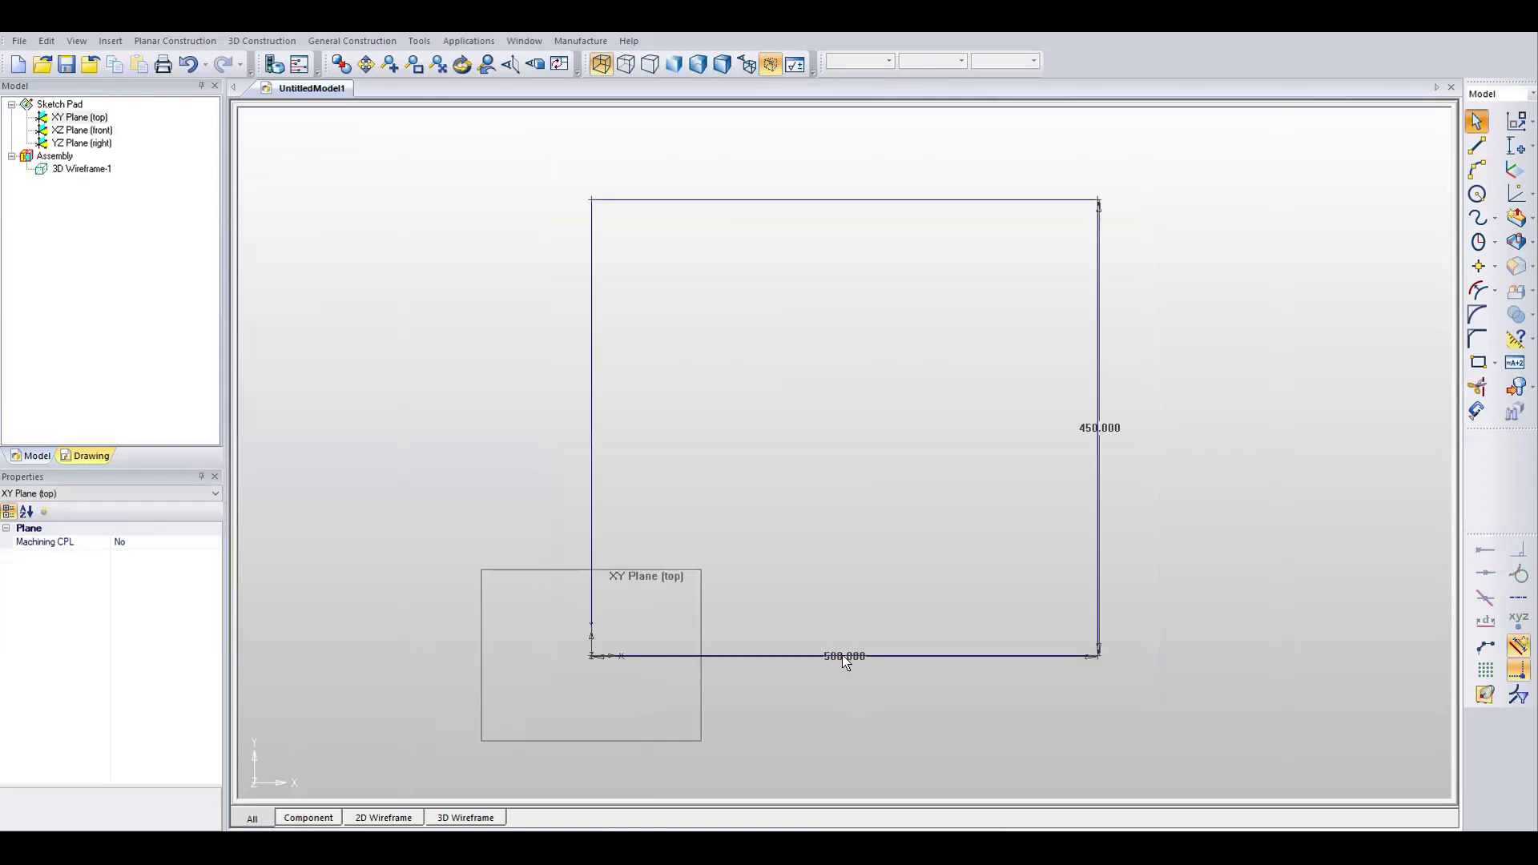
pyautogui.click(839, 667)
pyautogui.press('Escape')
pyautogui.moveTo(1098, 434); pyautogui.dragTo(1137, 433)
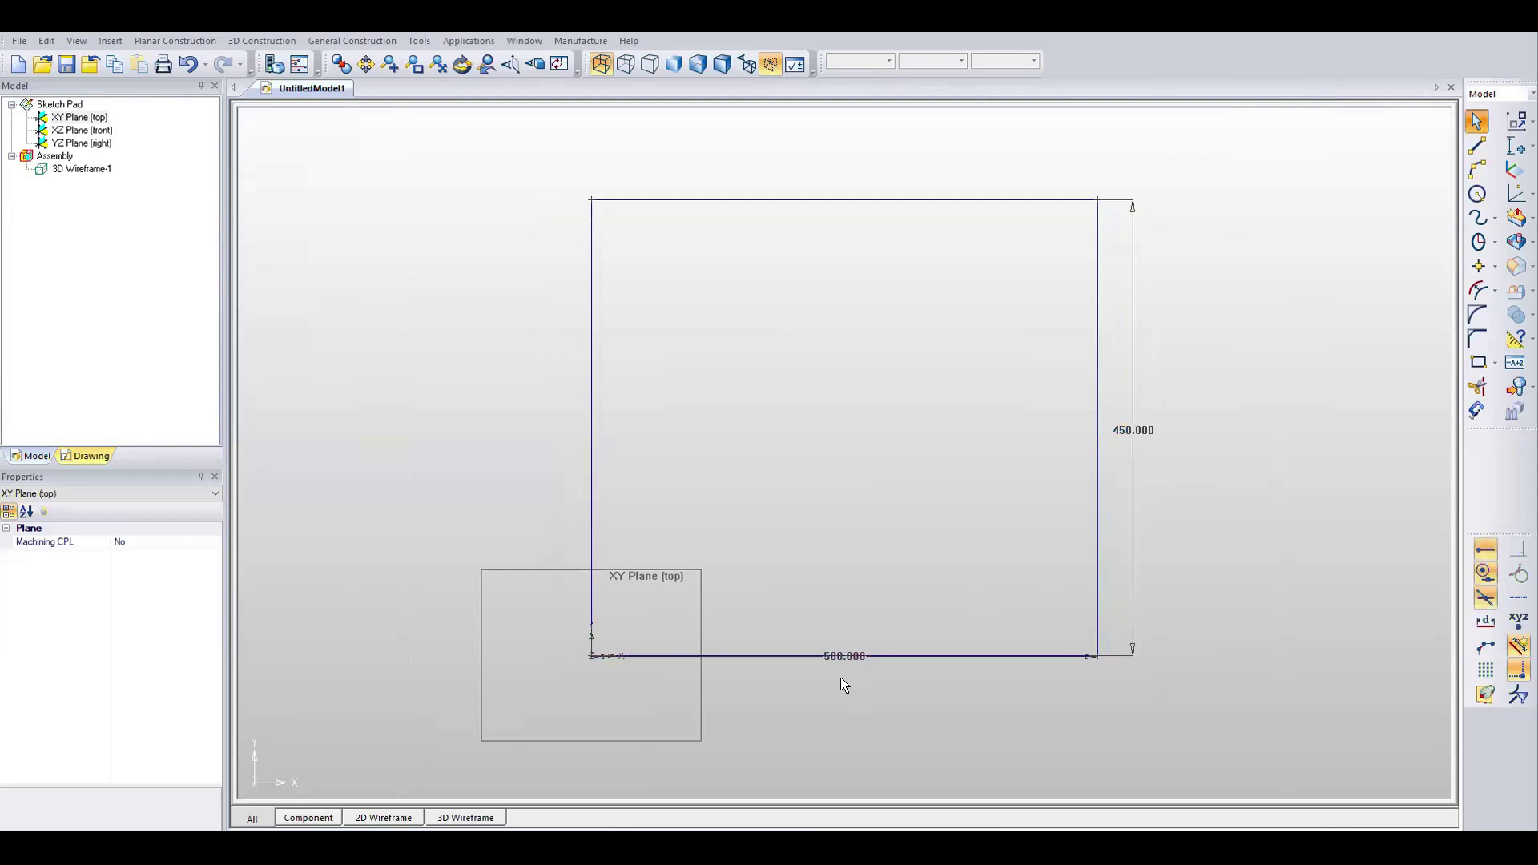
# Move the rectangle's width dimension to just below the bottom edge.
pyautogui.scroll(2, 676, 302)
pyautogui.scroll(-3, 676, 302)
pyautogui.click(415, 70)
pyautogui.moveTo(805, 601); pyautogui.dragTo(834, 618)
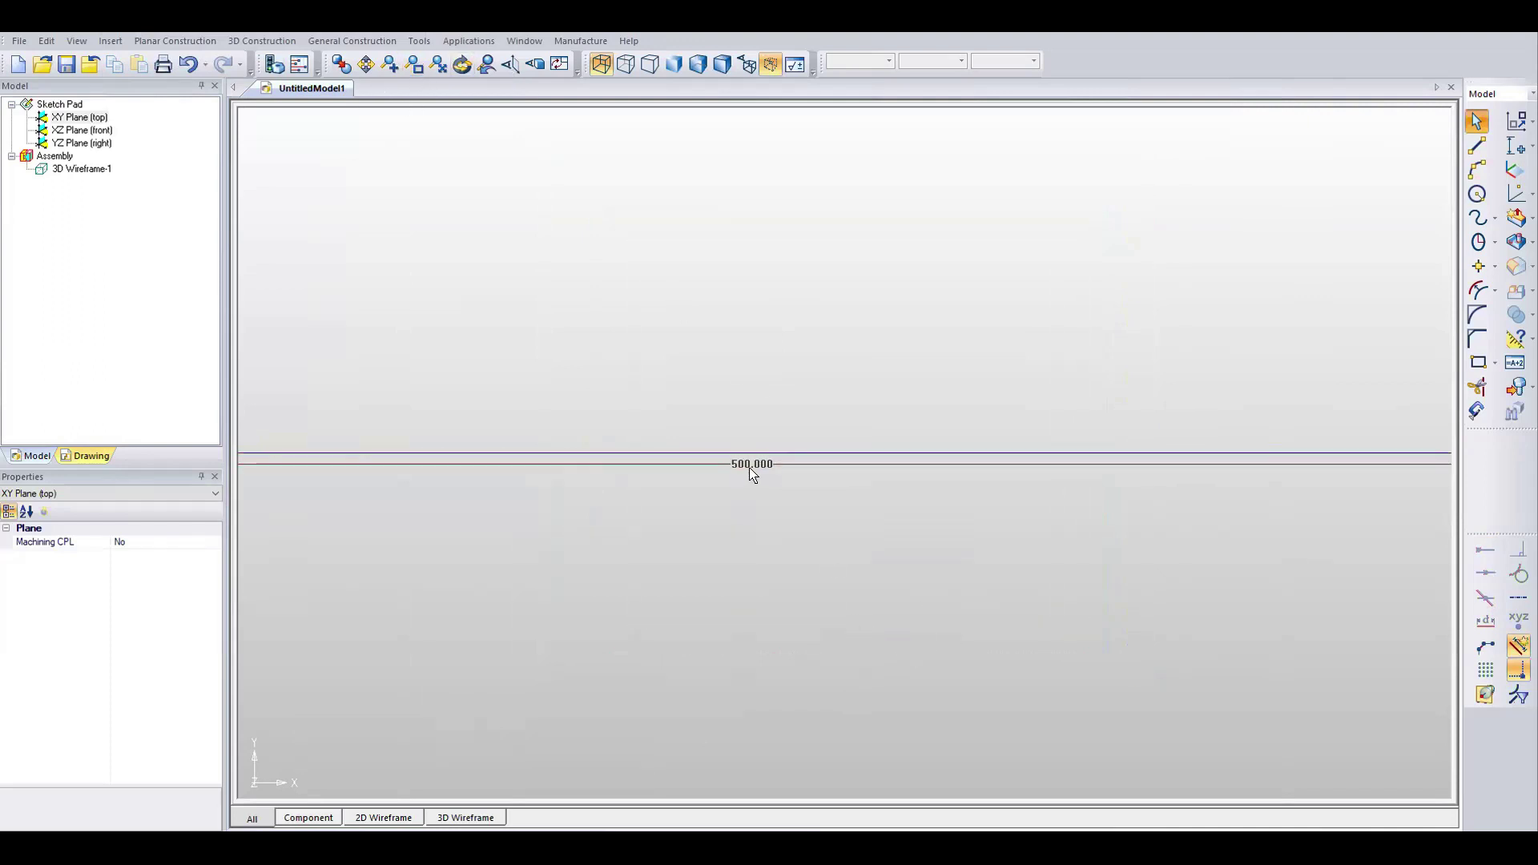
pyautogui.scroll(-4, 817, 481)
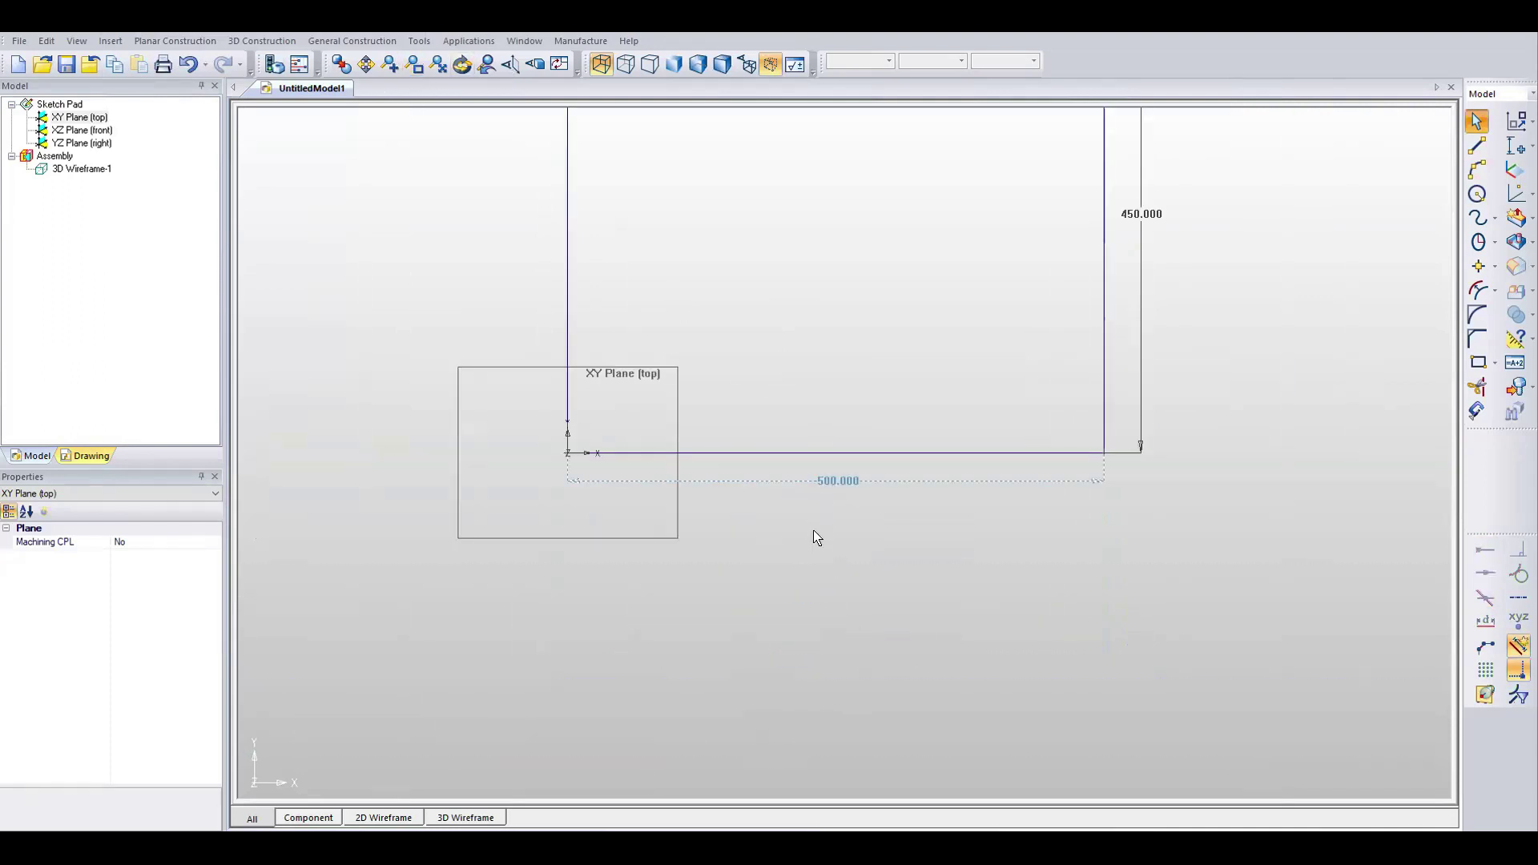
pyautogui.scroll(-2, 837, 597)
pyautogui.scroll(1, 931, 224)
pyautogui.click(852, 472)
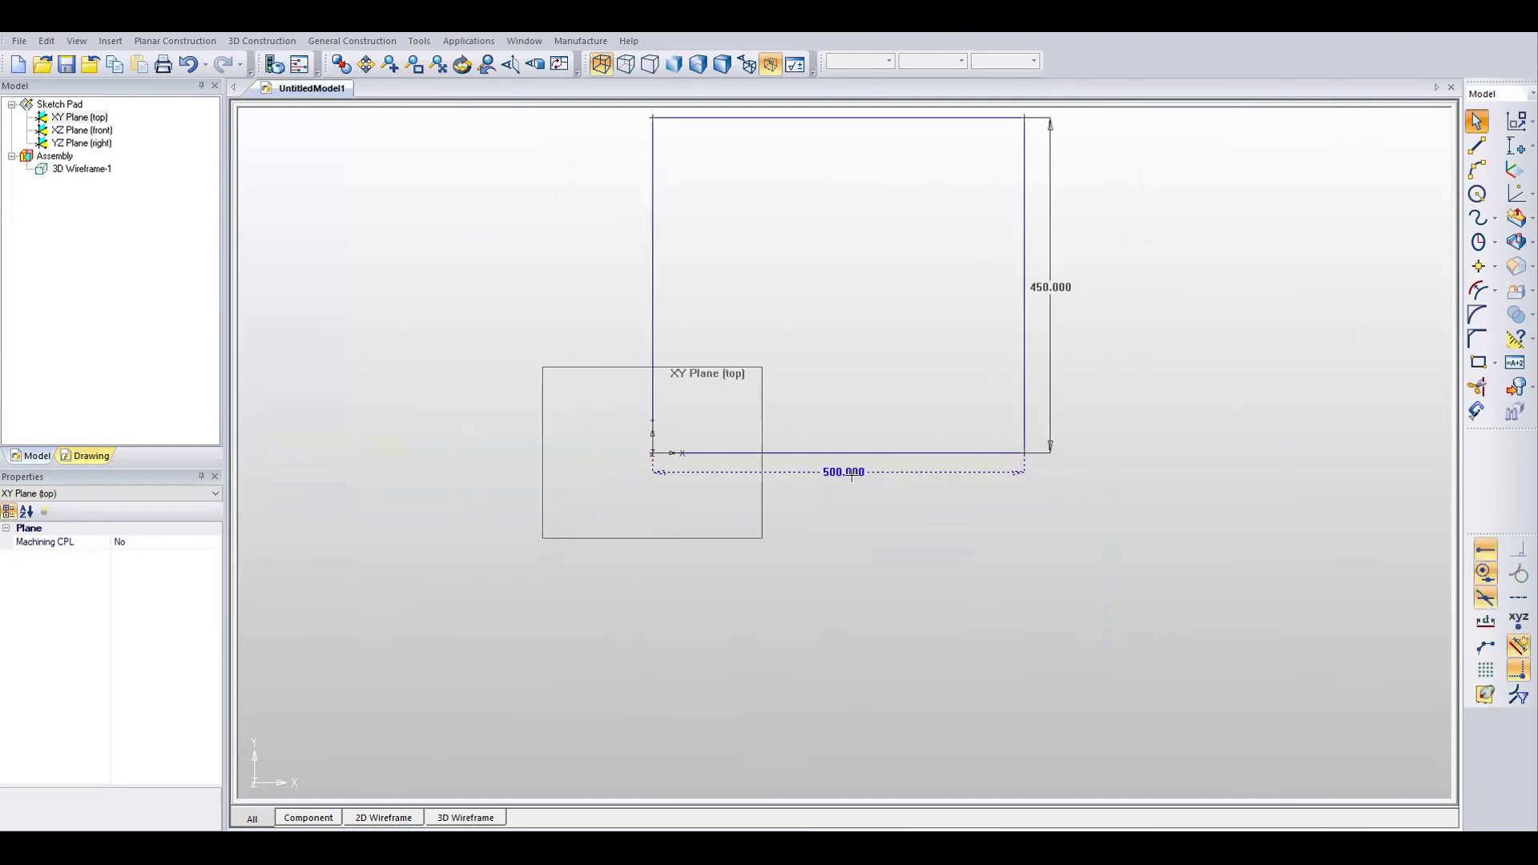
pyautogui.click(853, 479)
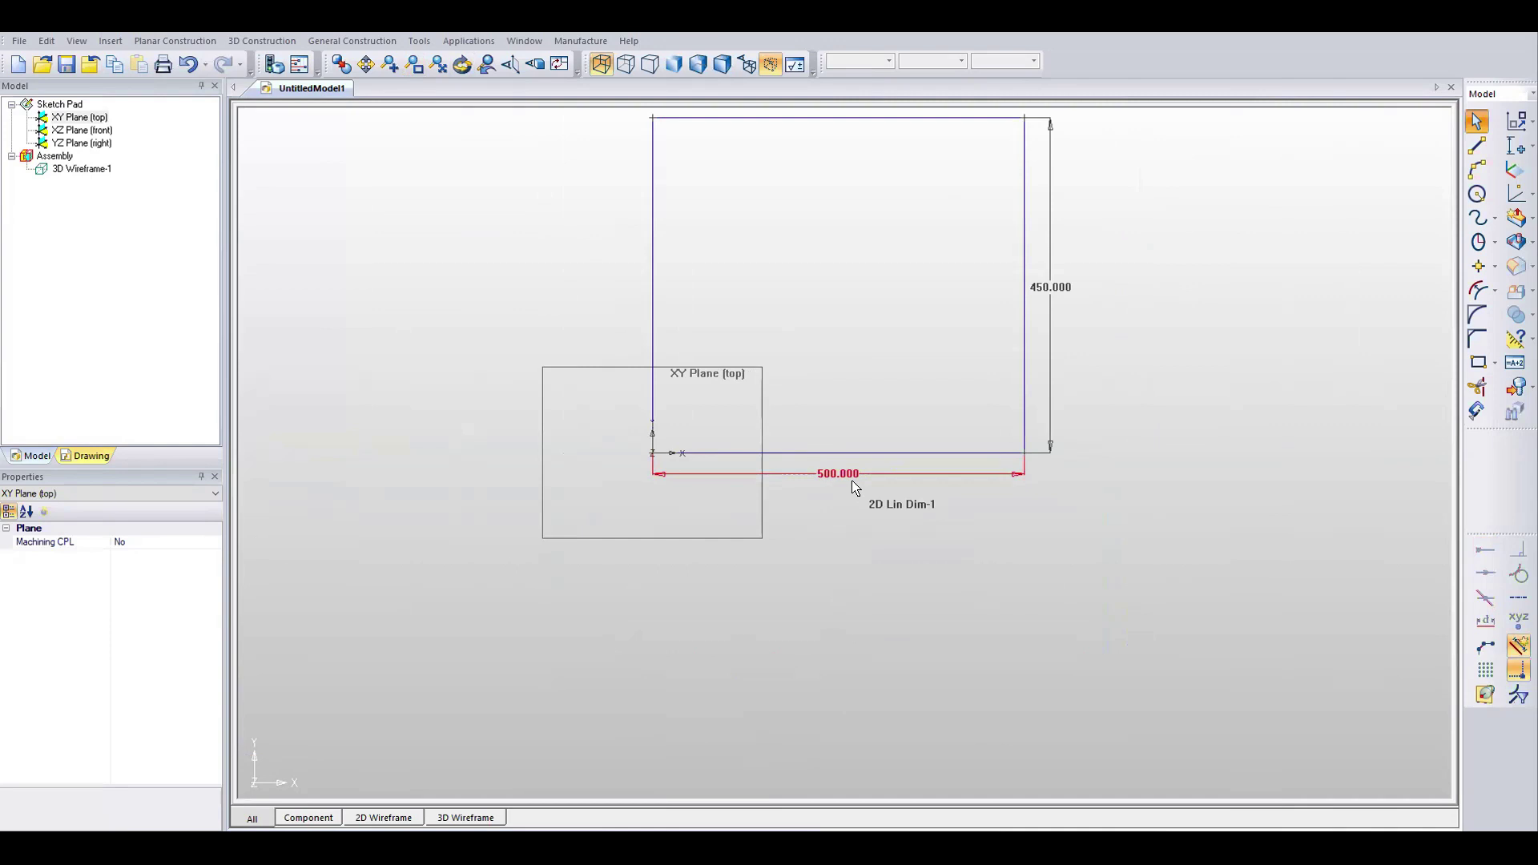
# Place the height dimension farther out from the rectangle's right edge.
pyautogui.scroll(-2, 854, 486)
pyautogui.scroll(1, 917, 256)
pyautogui.click(974, 338)
pyautogui.moveTo(975, 338); pyautogui.dragTo(1023, 345)
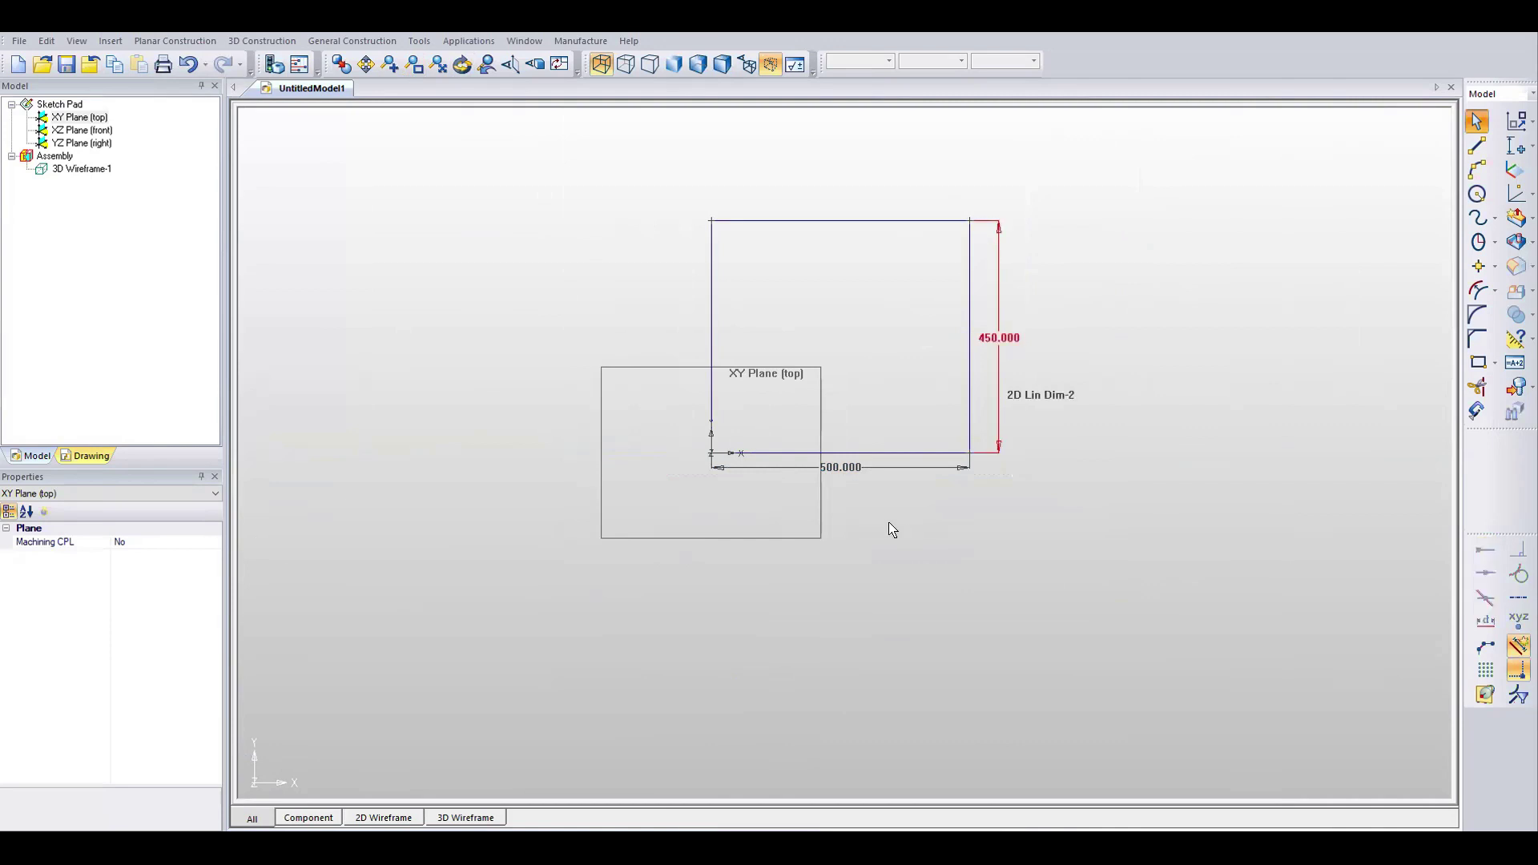
# Set the rectangle's width to 600 mm and its height to 500 mm.
pyautogui.click(870, 472)
pyautogui.doubleClick(870, 472)
pyautogui.write('600mm')
pyautogui.press('Return')
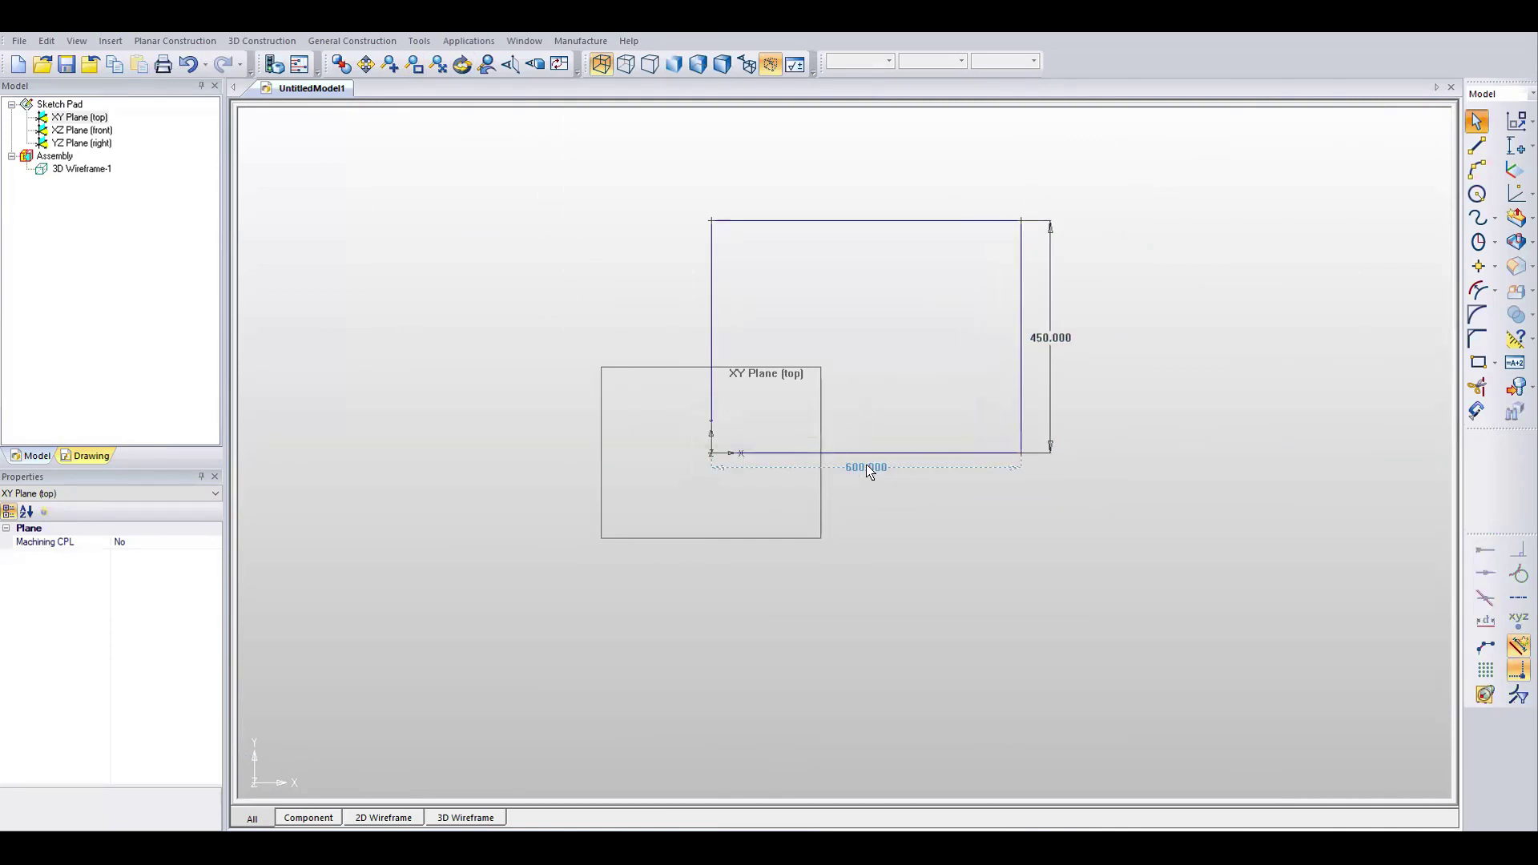
pyautogui.doubleClick(1042, 339)
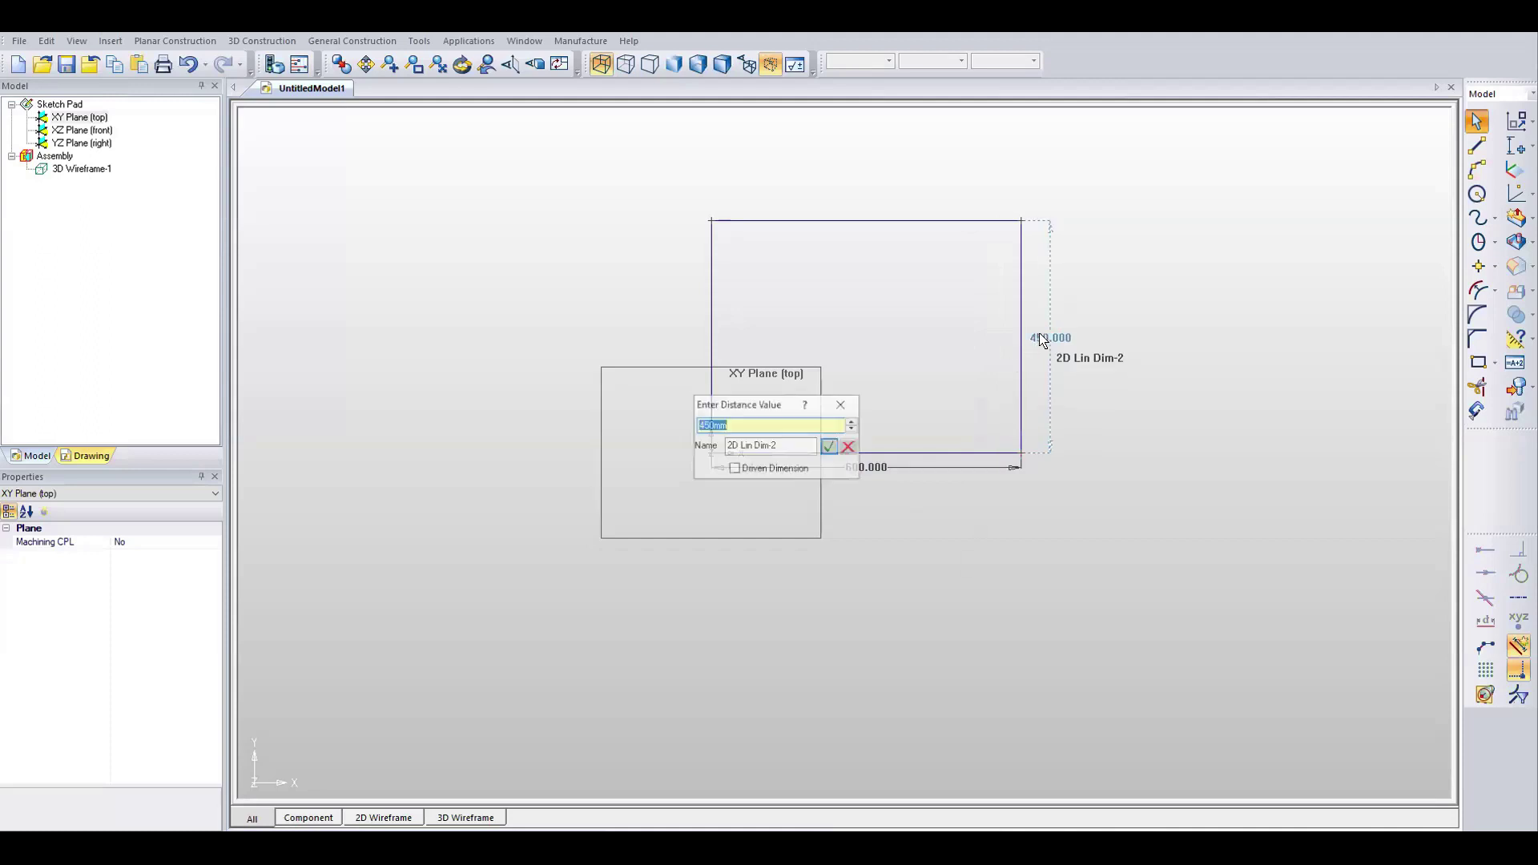
pyautogui.write('500')
pyautogui.press('Return')
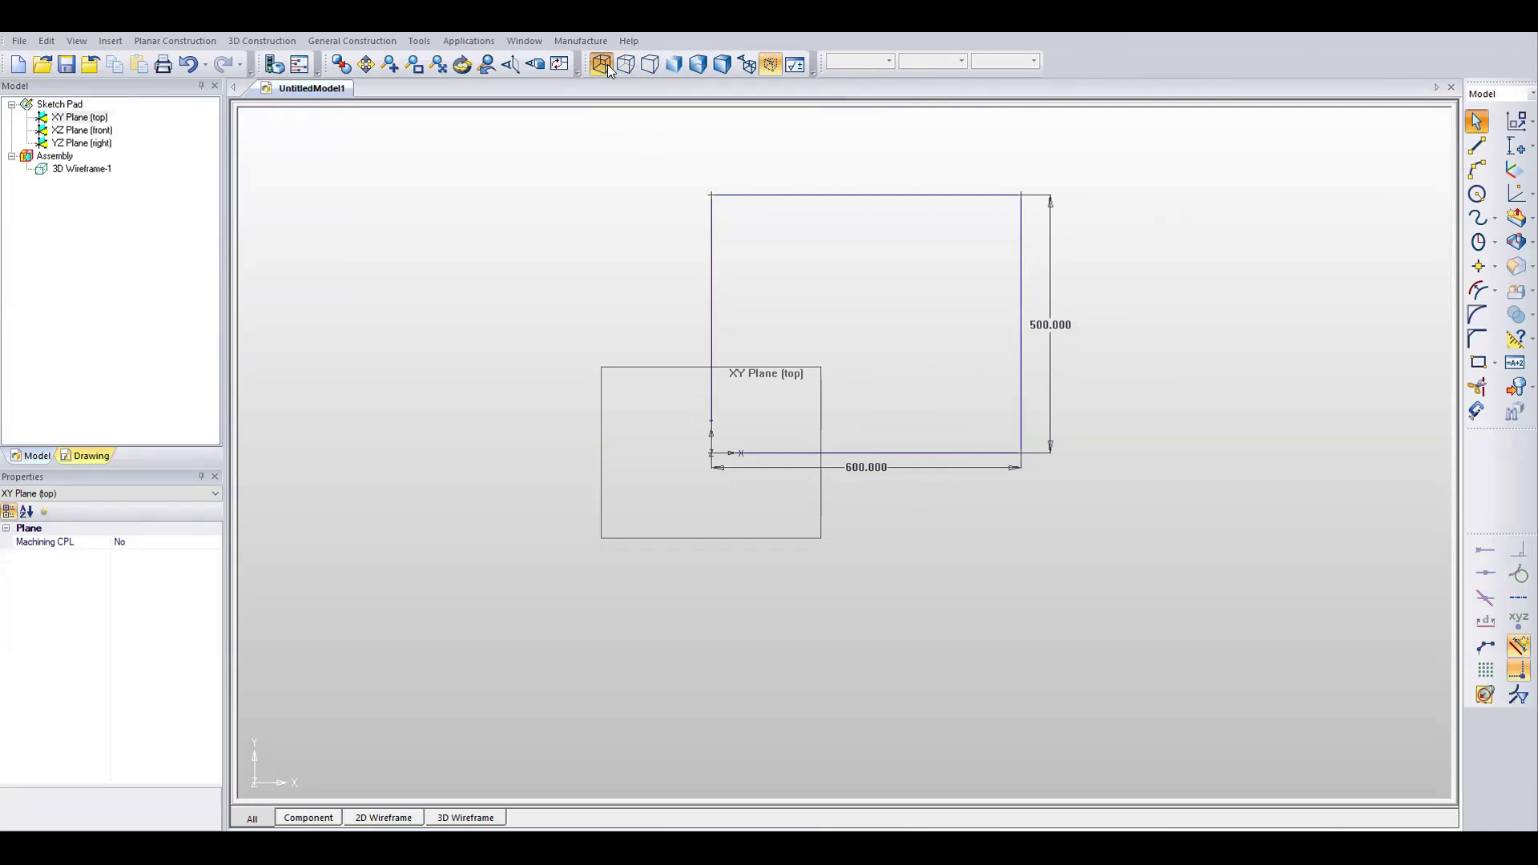
pyautogui.click(672, 65)
pyautogui.click(600, 67)
pyautogui.click(1516, 218)
pyautogui.click(1022, 256)
pyautogui.click(518, 232)
# Preview a new component extruded 10 mm up from the rectangle, seen at an angle.
pyautogui.click(1516, 218)
pyautogui.click(967, 349)
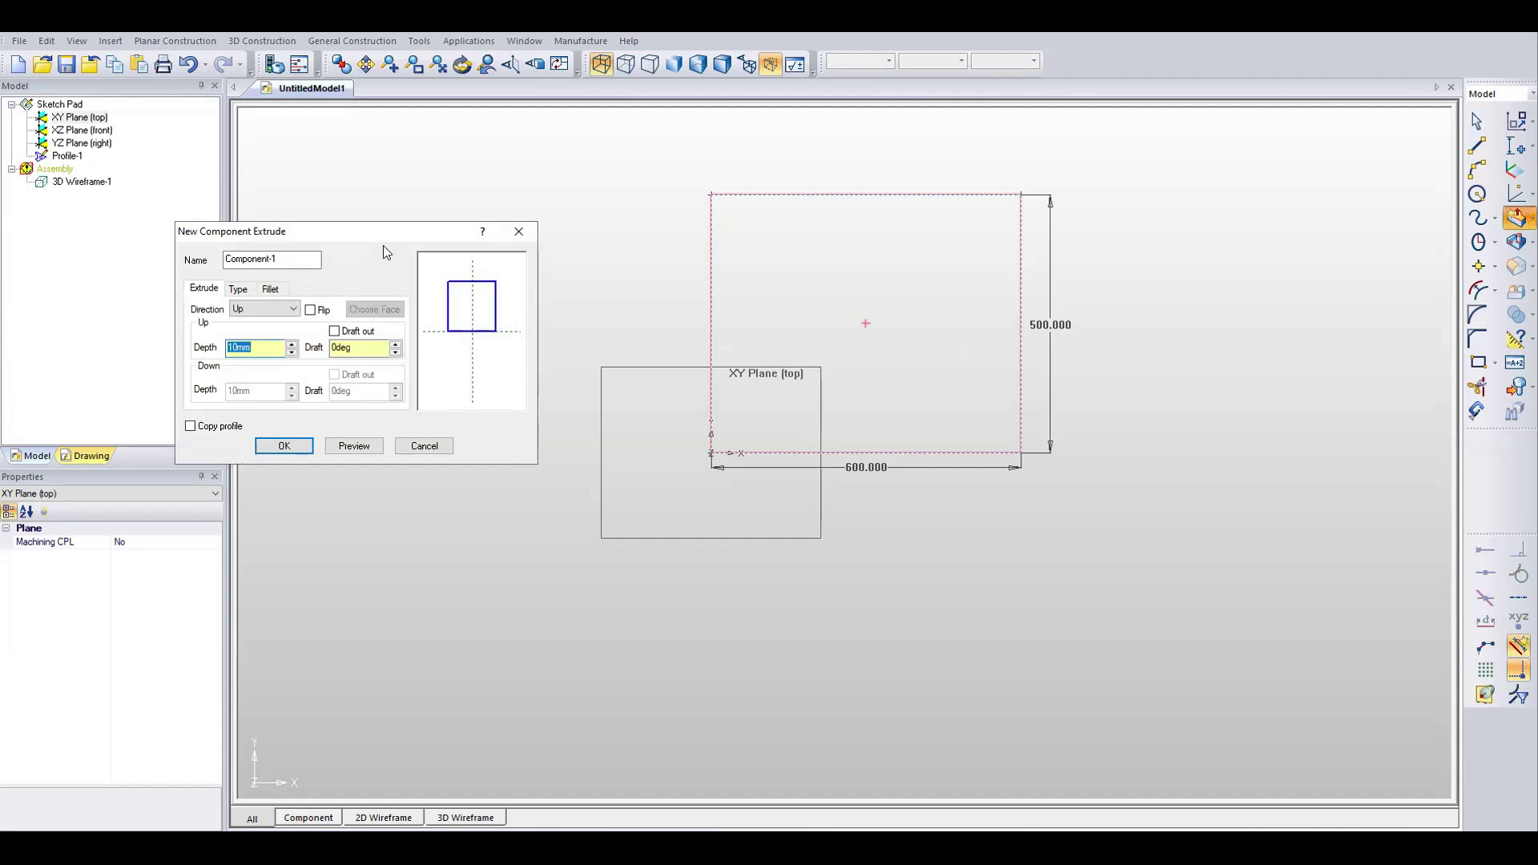
pyautogui.moveTo(416, 237); pyautogui.dragTo(493, 265)
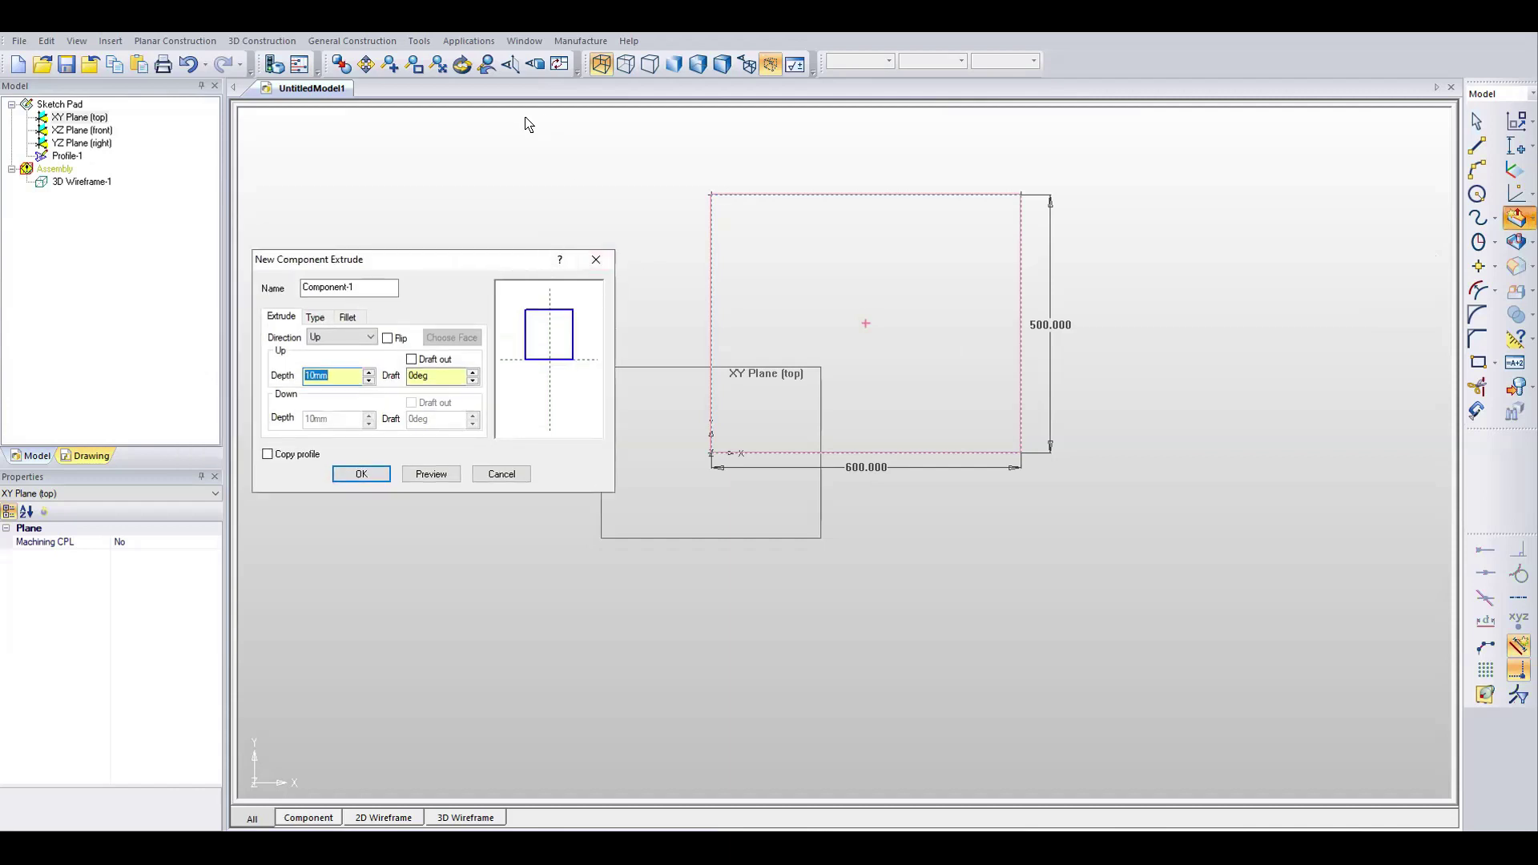
pyautogui.click(415, 66)
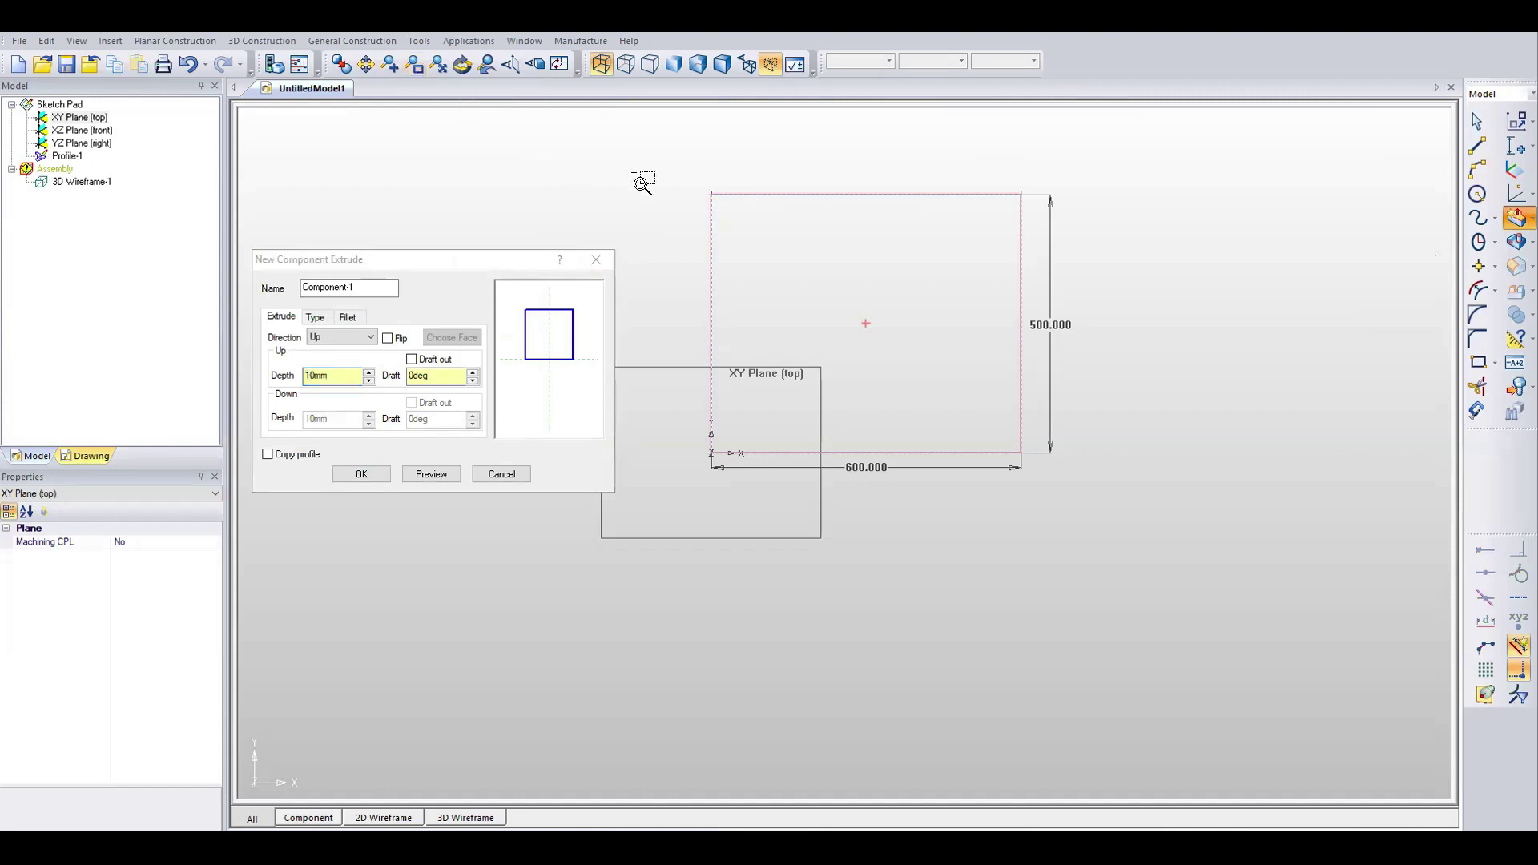
pyautogui.moveTo(667, 168)
pyautogui.mouseDown()
pyautogui.moveTo(1053, 506)
pyautogui.moveTo(1128, 534)
pyautogui.mouseUp()
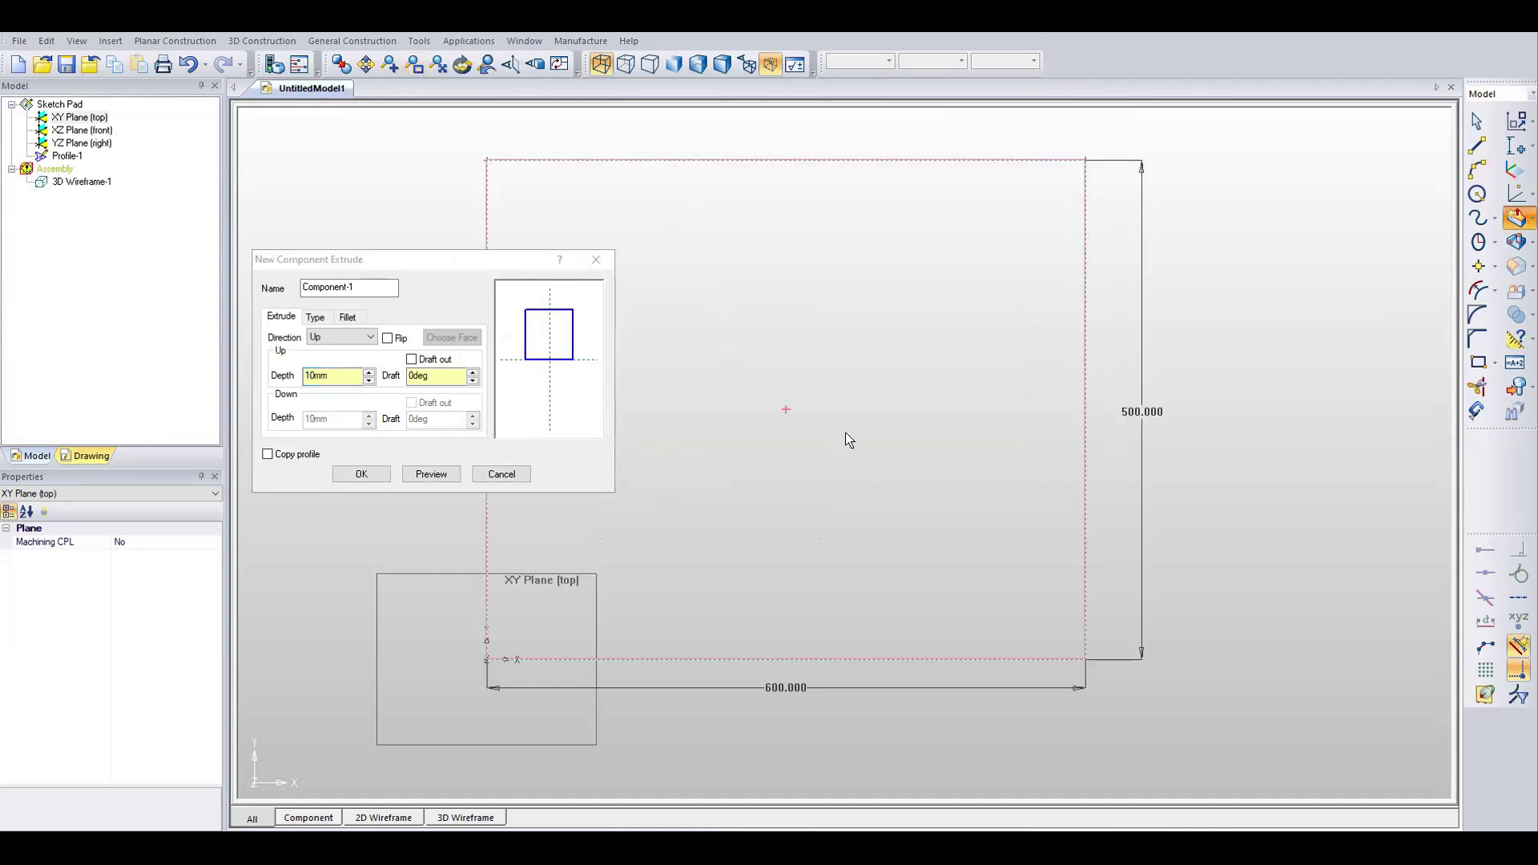
pyautogui.scroll(-3, 893, 324)
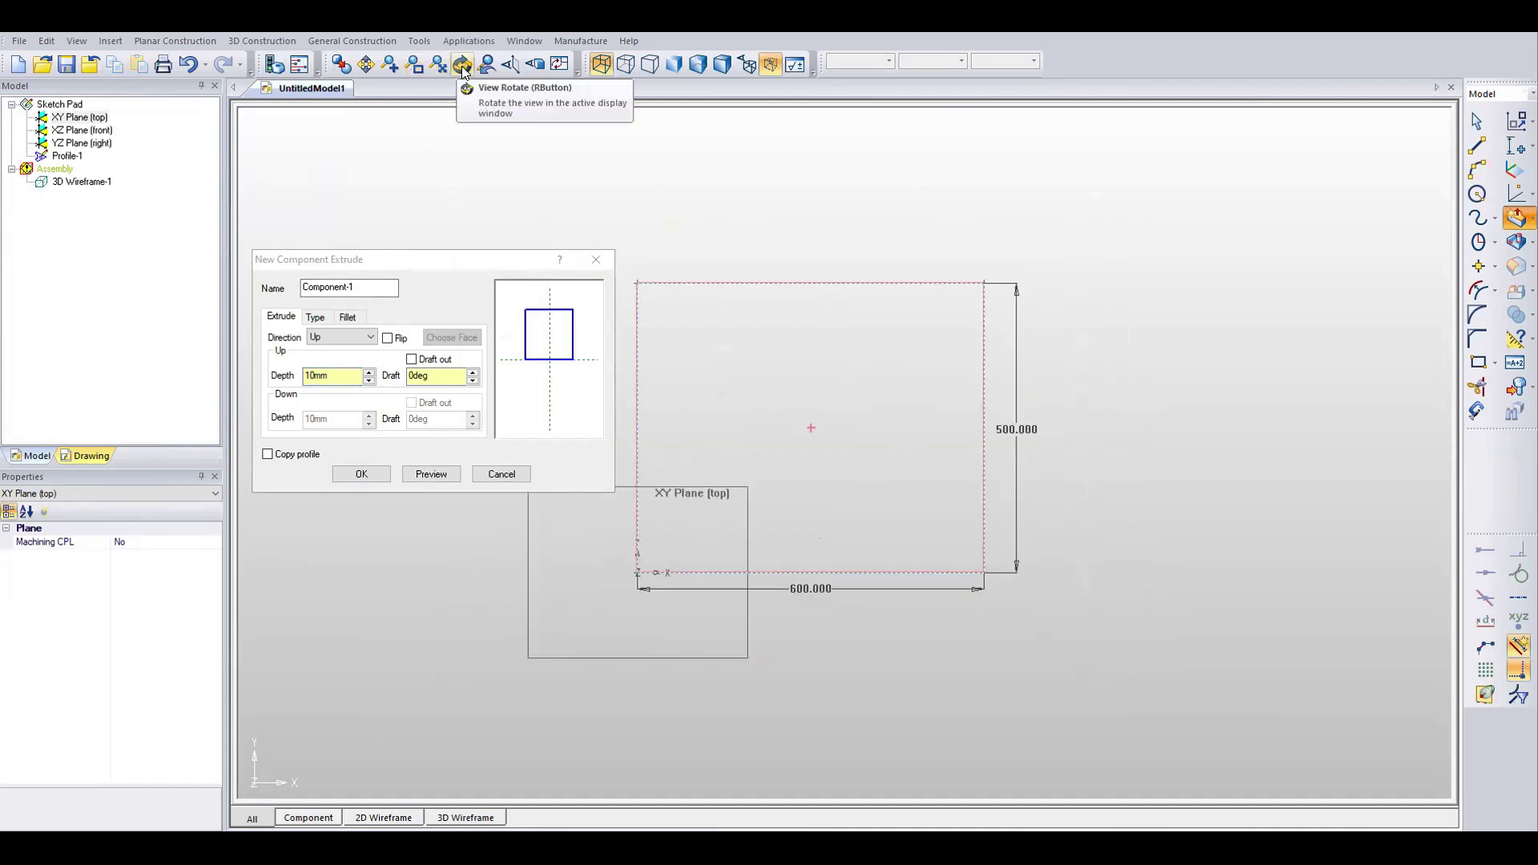
pyautogui.click(462, 64)
pyautogui.moveTo(1050, 515)
pyautogui.mouseDown()
pyautogui.moveTo(1068, 477)
pyautogui.moveTo(999, 450)
pyautogui.moveTo(949, 389)
pyautogui.moveTo(965, 320)
pyautogui.moveTo(844, 432)
pyautogui.mouseUp()
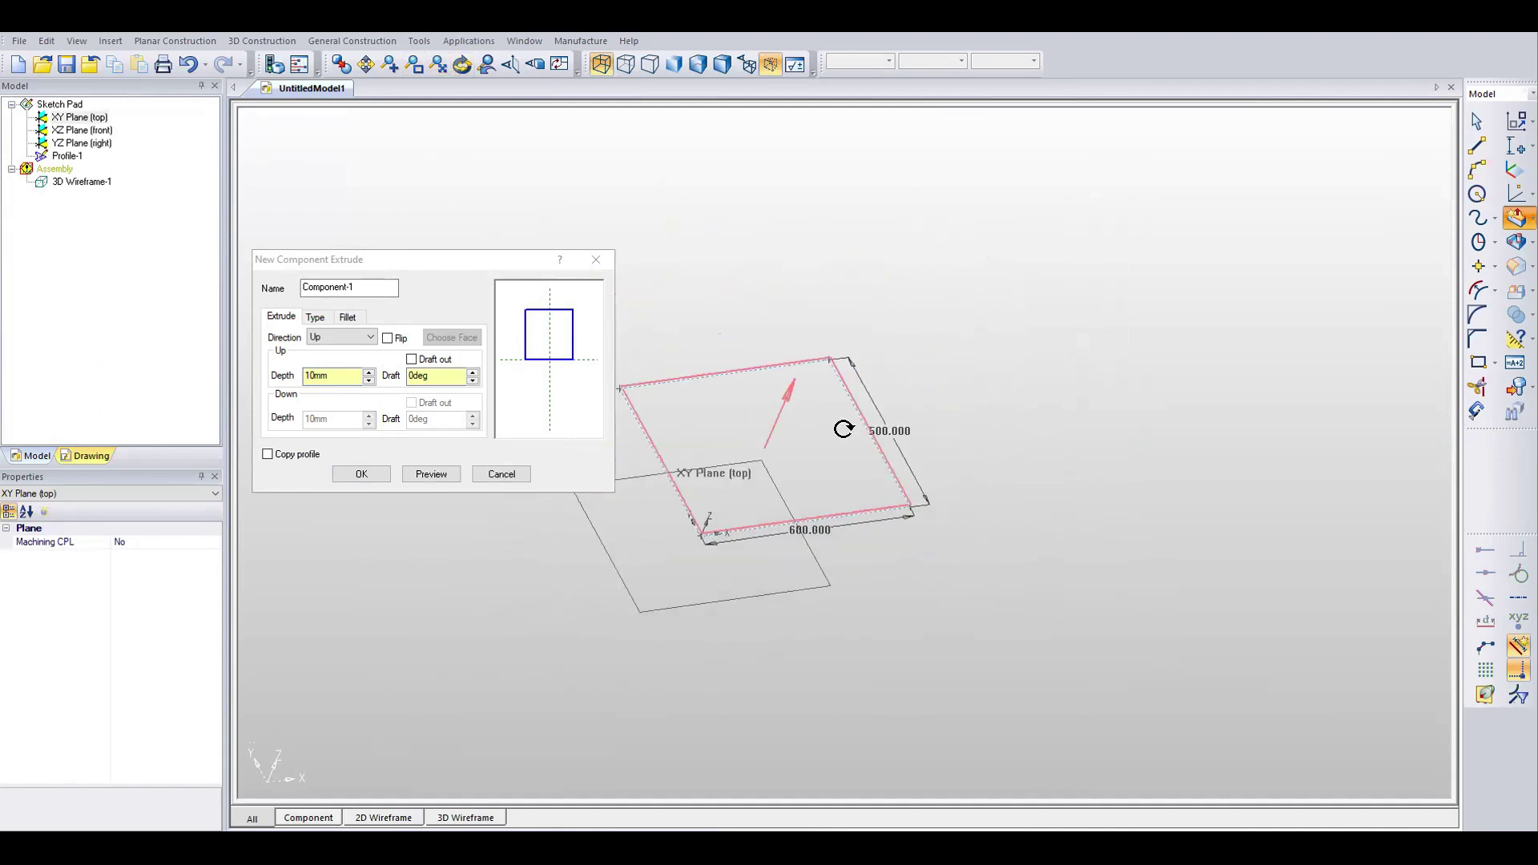
pyautogui.moveTo(637, 395)
pyautogui.mouseDown()
pyautogui.moveTo(1033, 395)
pyautogui.moveTo(628, 377)
pyautogui.mouseUp()
pyautogui.click(513, 267)
pyautogui.moveTo(514, 267); pyautogui.dragTo(448, 327)
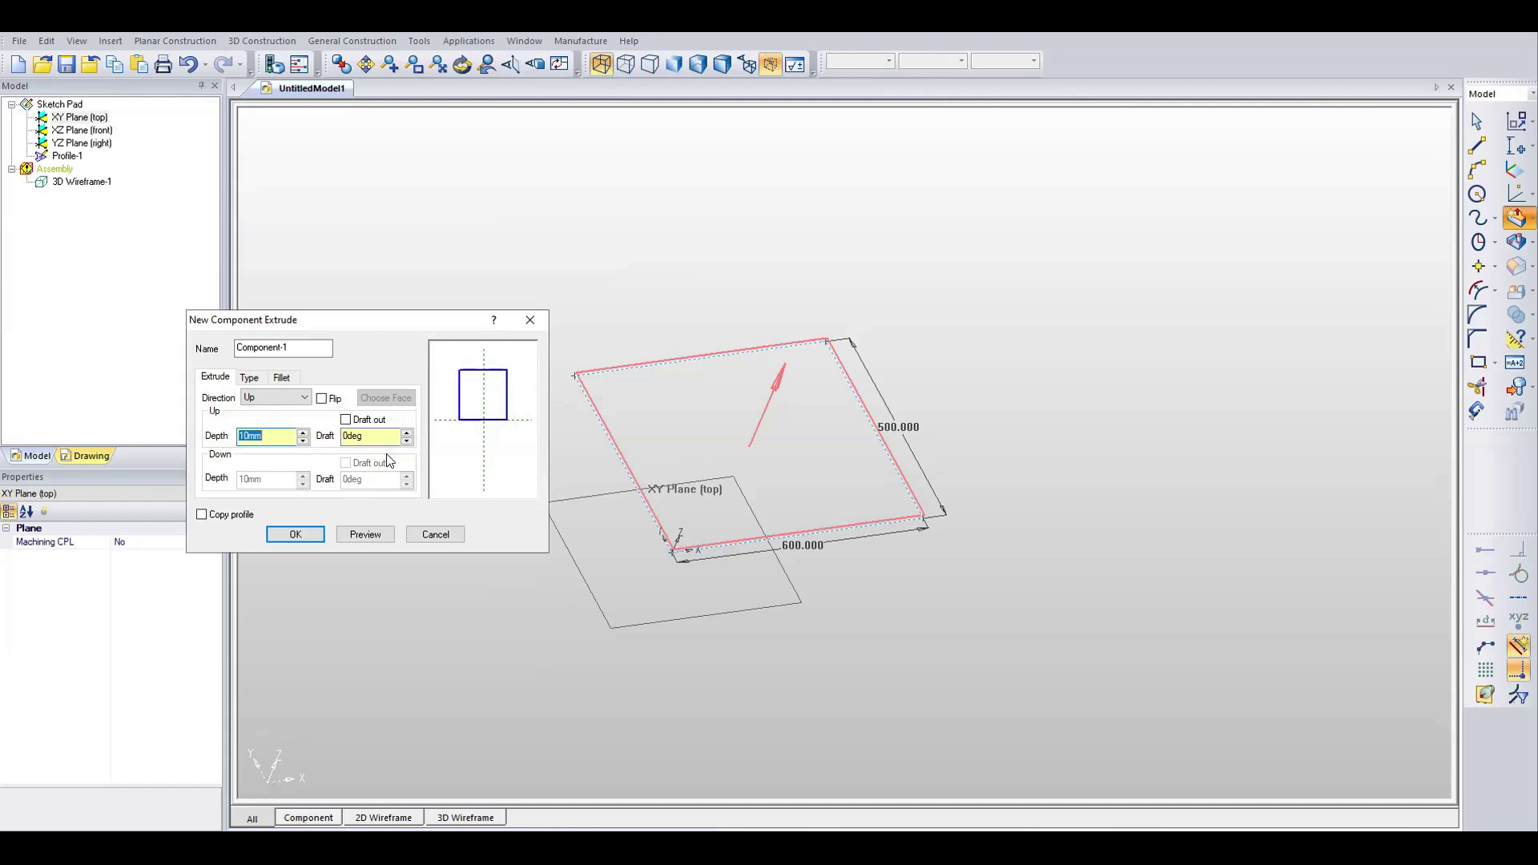
pyautogui.click(373, 539)
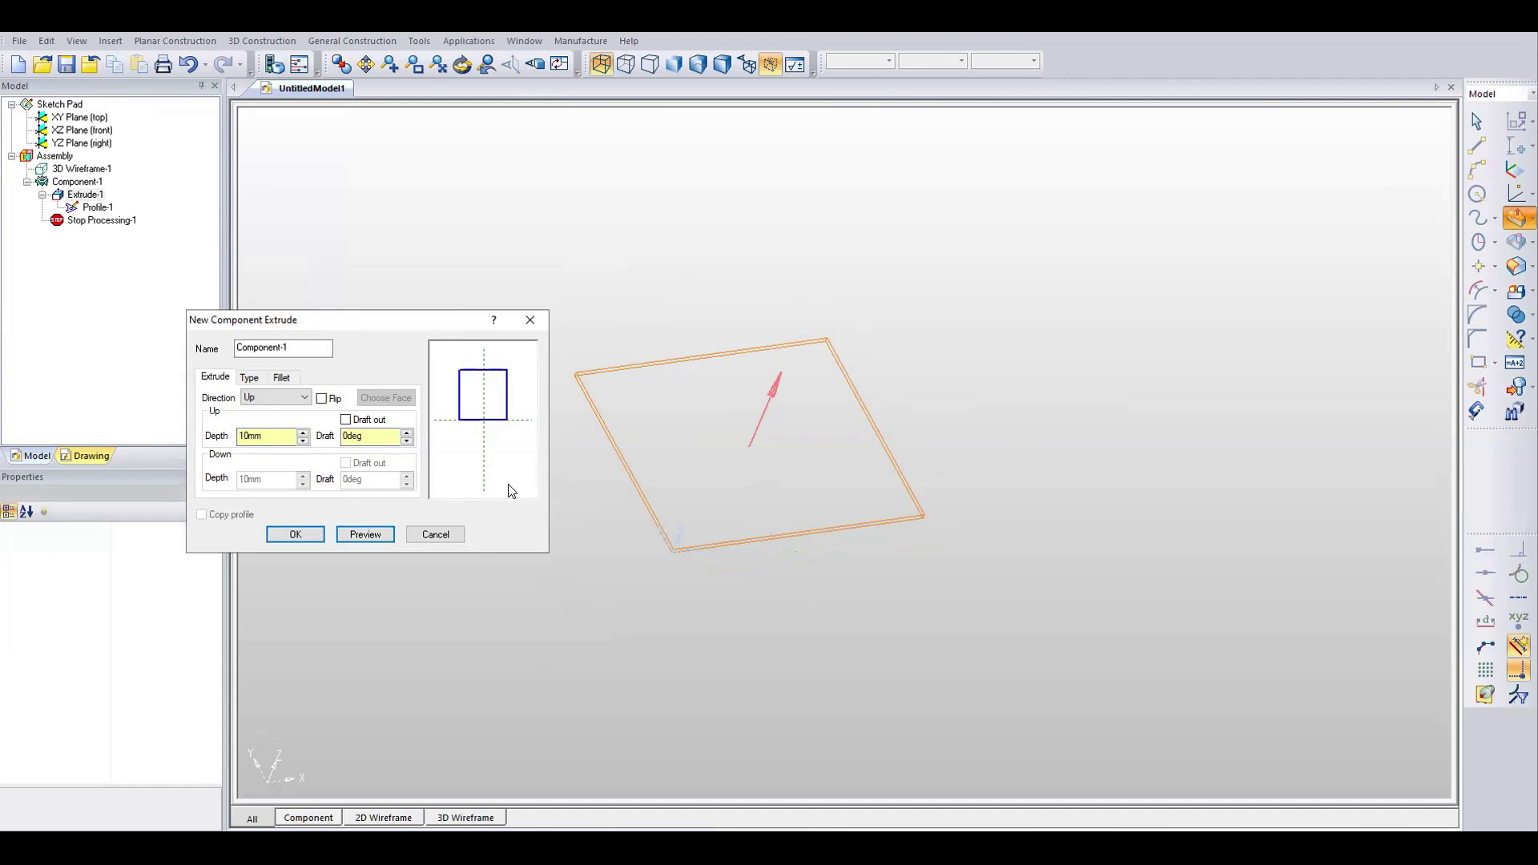
# Name the new extruded component BOTTOM.
pyautogui.moveTo(321, 347); pyautogui.dragTo(229, 351)
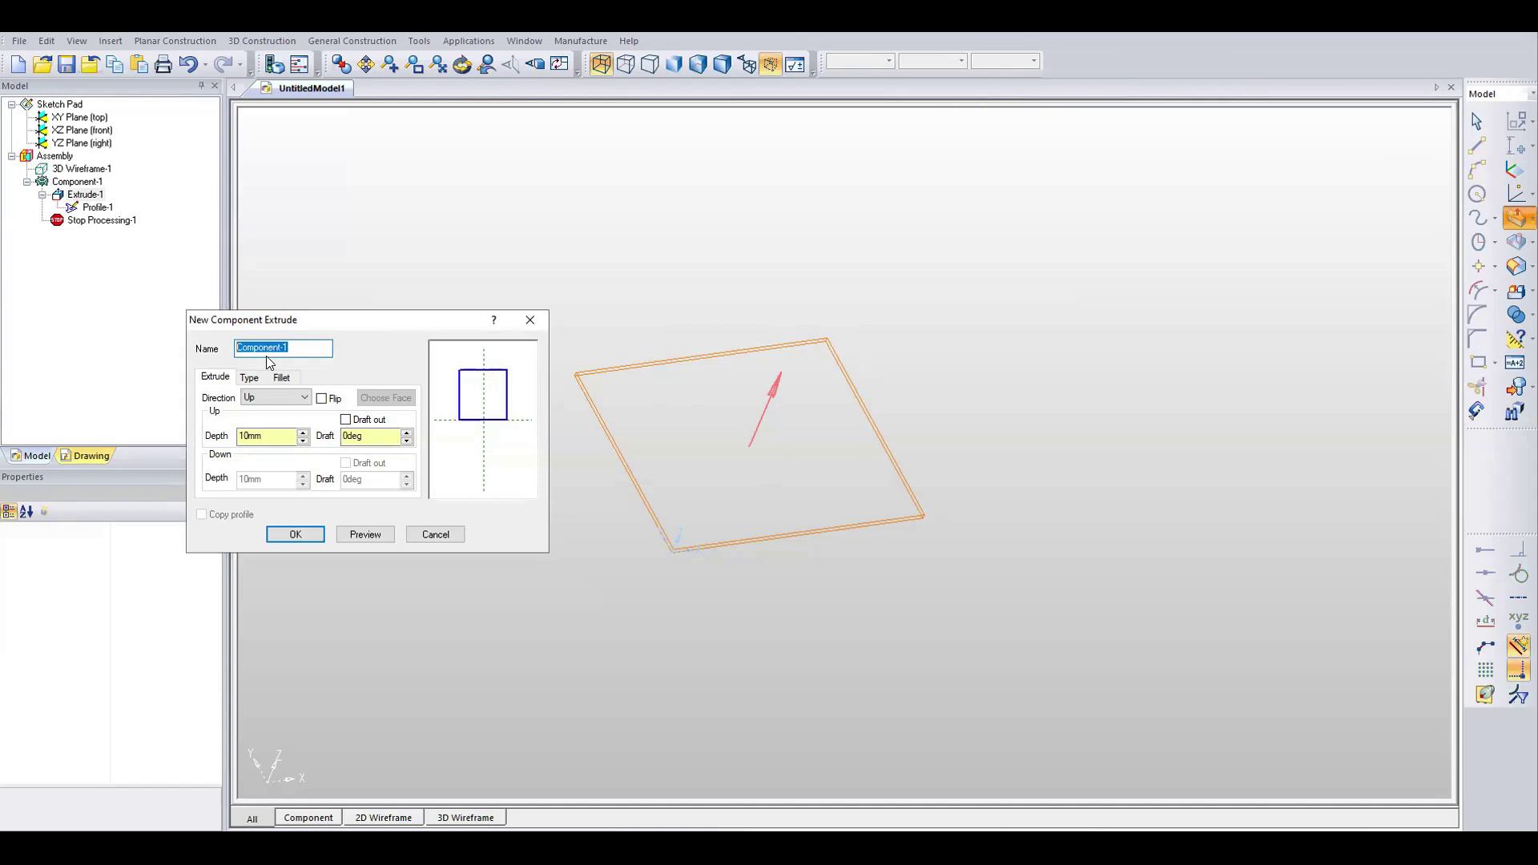
pyautogui.write('И')
pyautogui.press('BackSpace')
pyautogui.write('И')
pyautogui.press('BackSpace')
pyautogui.write('BOTTOM')
pyautogui.doubleClick(280, 349)
pyautogui.write('DOWN')
pyautogui.press('BackSpace')
pyautogui.press('BackSpace')
pyautogui.press('BackSpace')
pyautogui.press('BackSpace')
pyautogui.write('BOTTOM')
# Try the Down extrusion direction, settle on Both, and set the up depth to 45 mm.
pyautogui.click(267, 399)
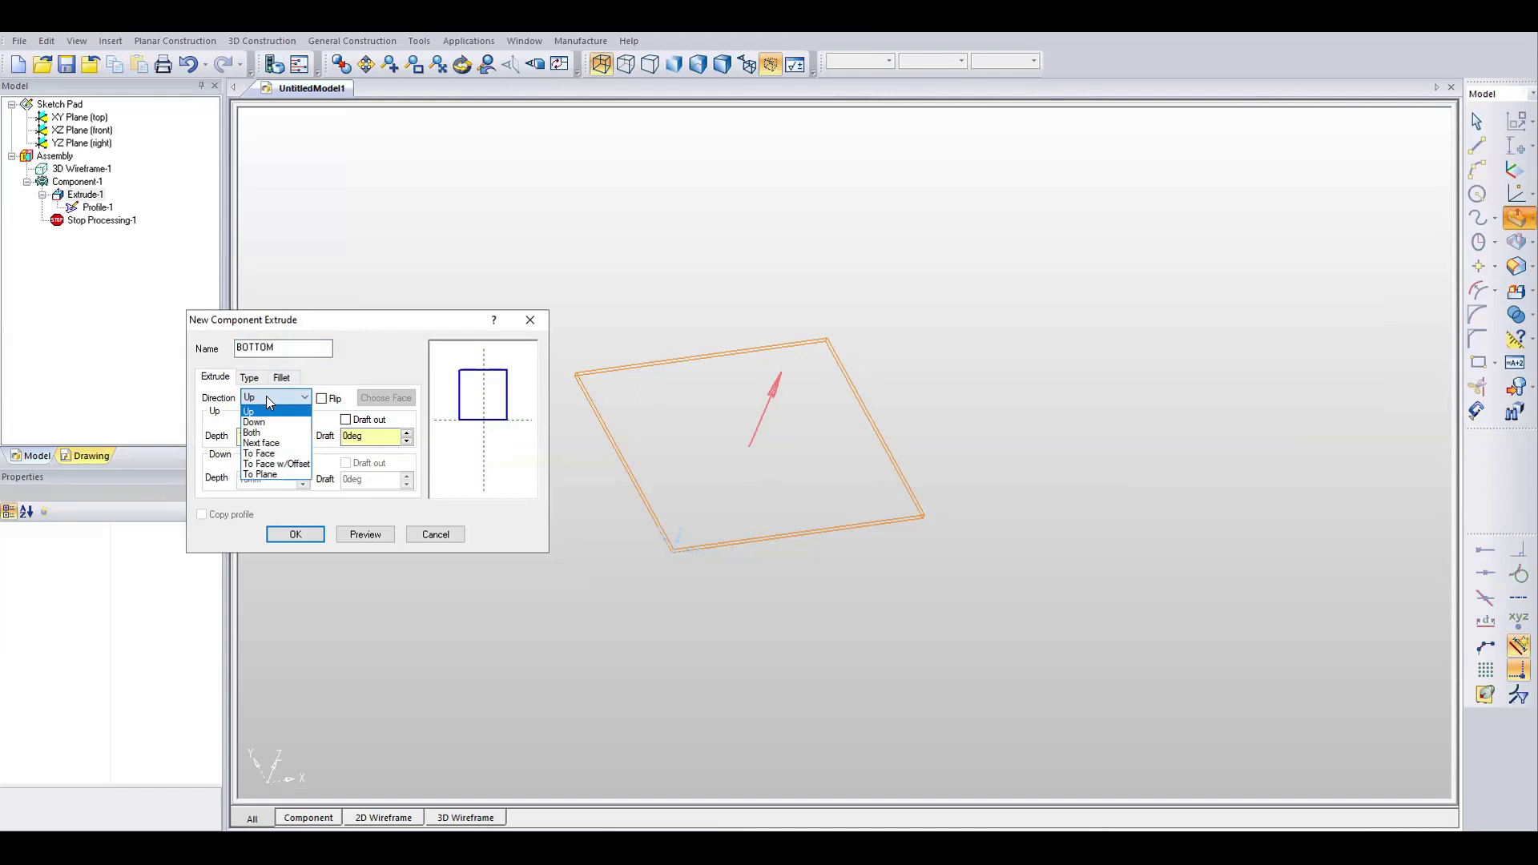
pyautogui.click(268, 423)
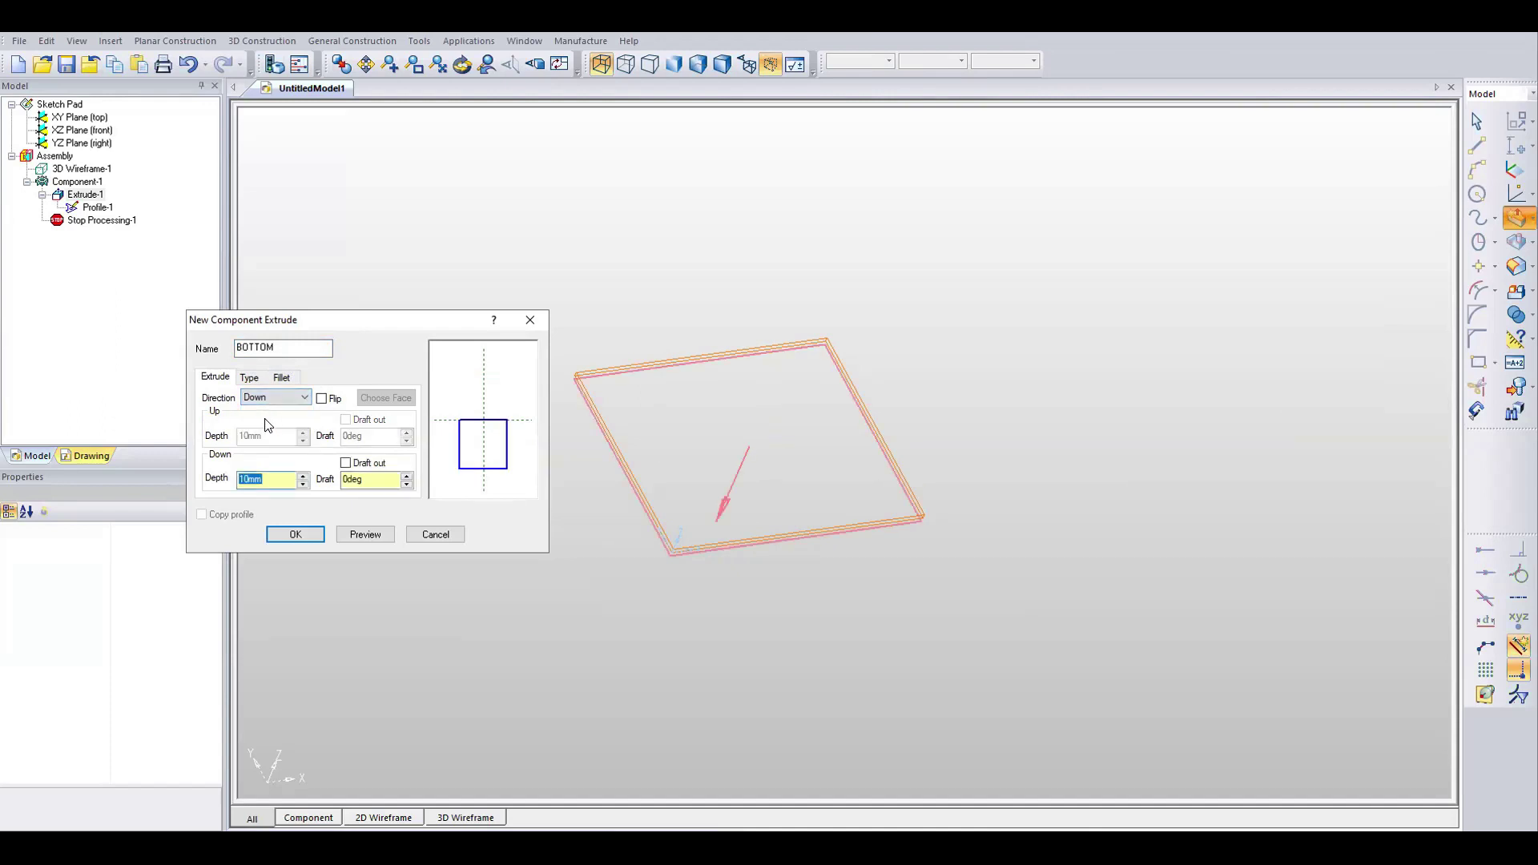
pyautogui.click(269, 399)
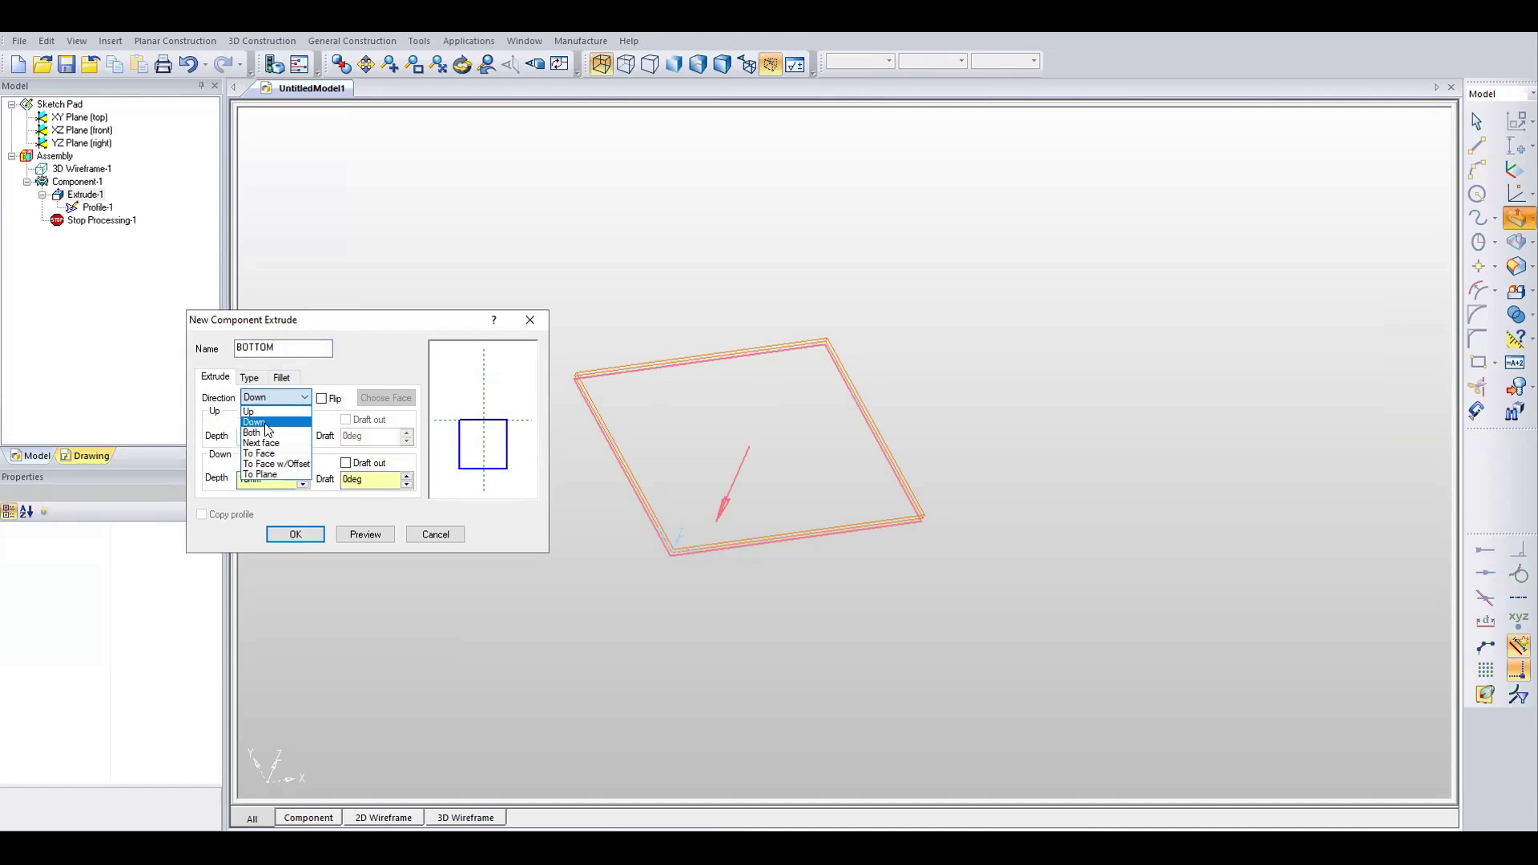
pyautogui.click(264, 433)
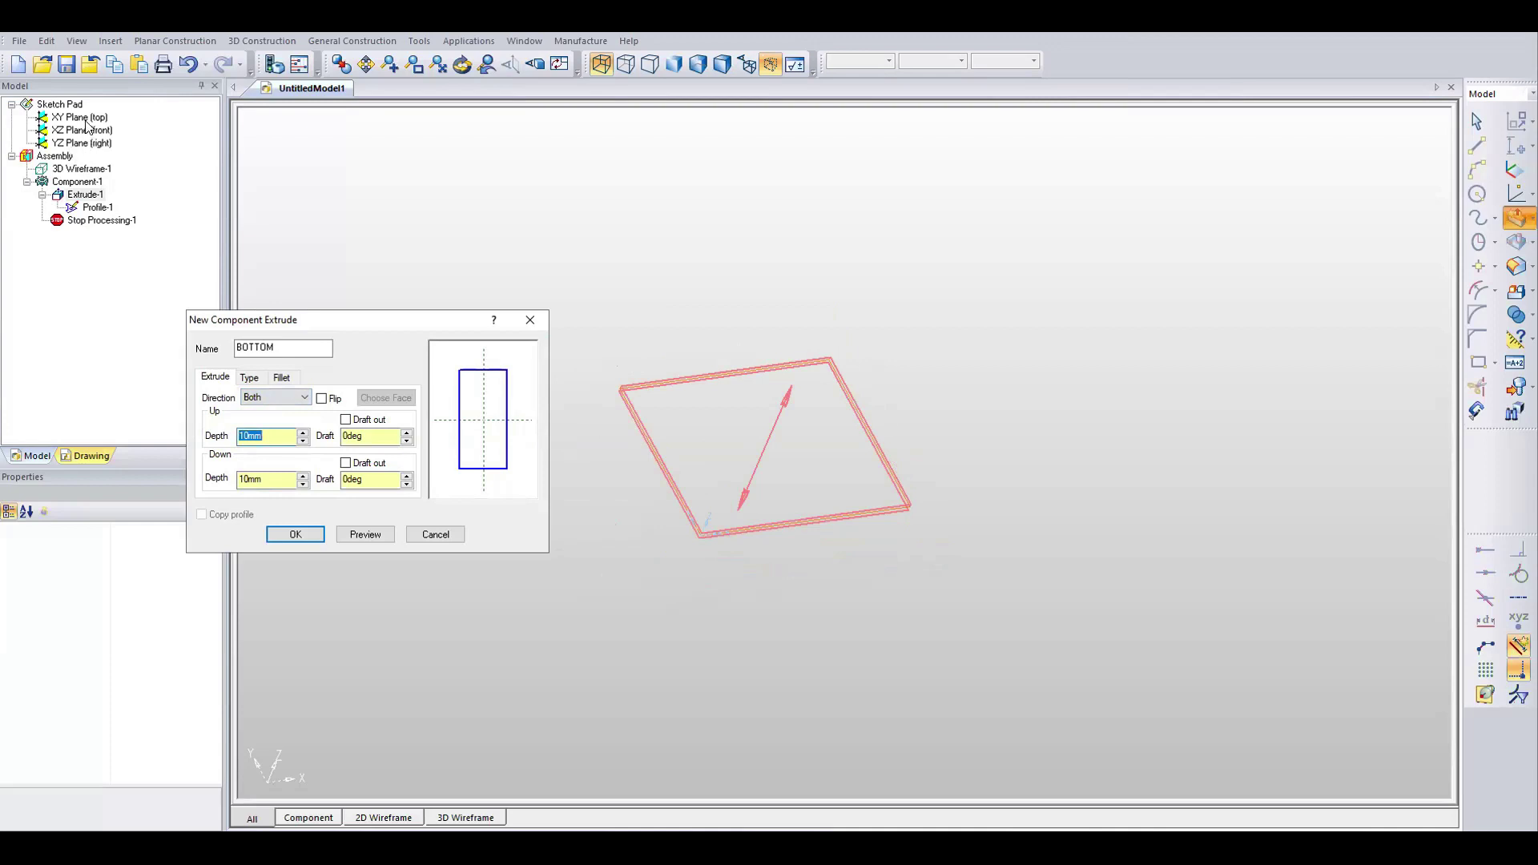
pyautogui.scroll(7, 305, 435)
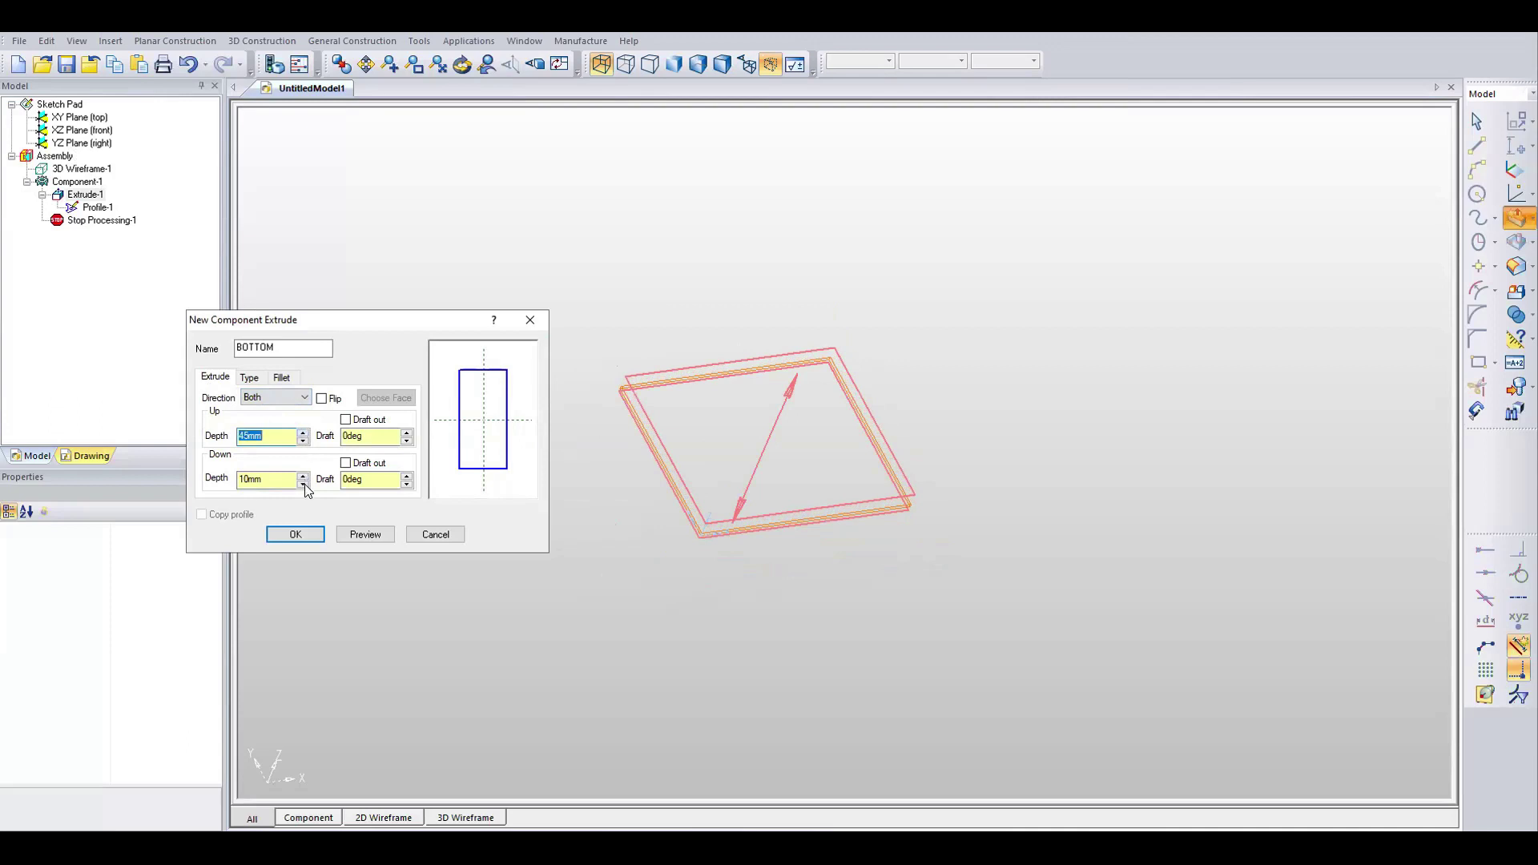
# Try the Next face, To Face, To Face w/Offset and To Plane extrusion directions for the BOTTOM component.
pyautogui.click(305, 397)
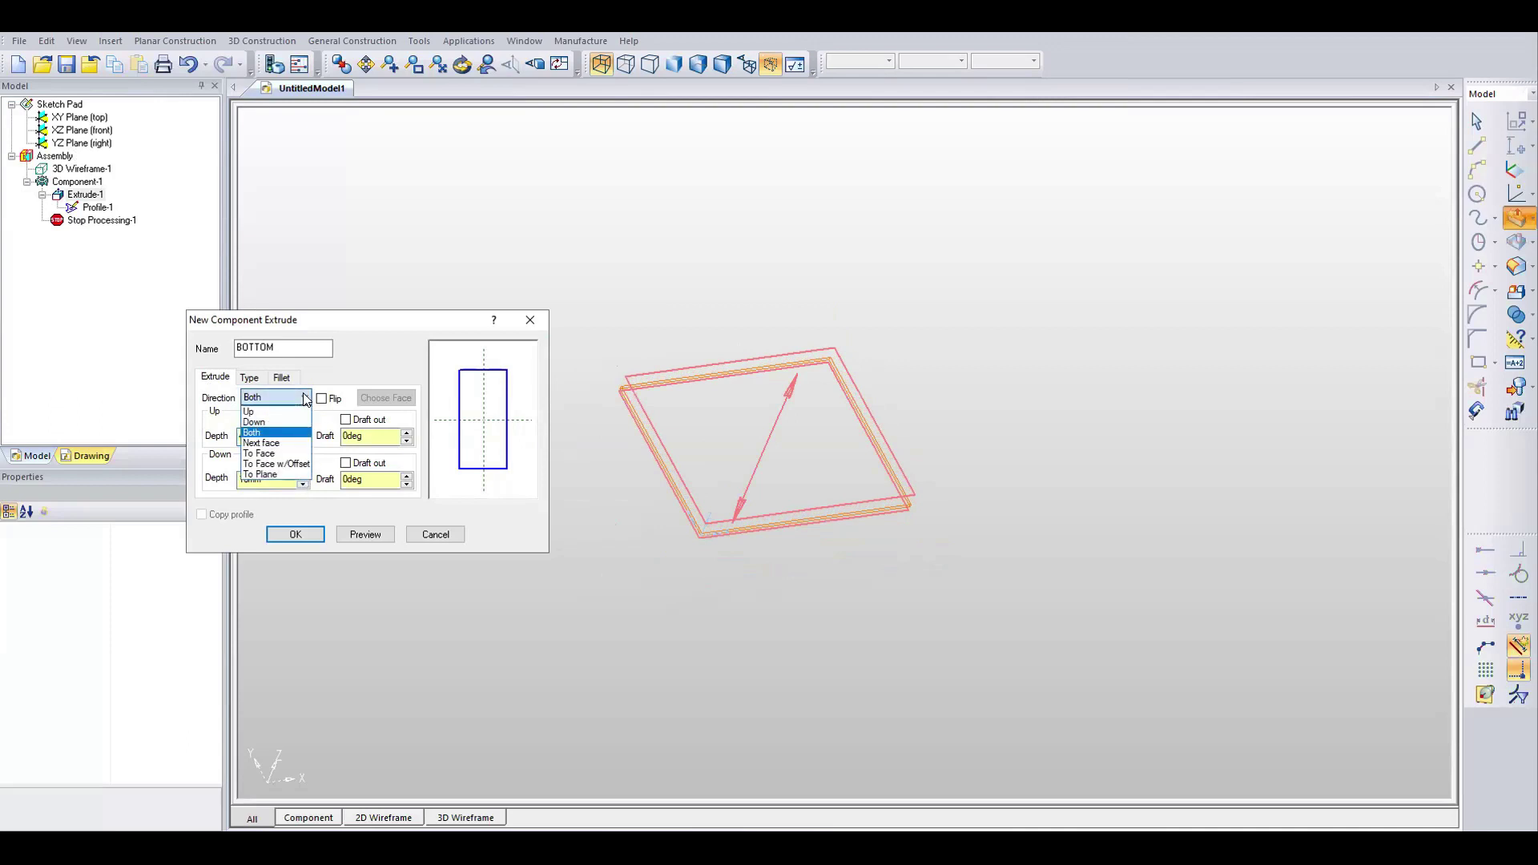
pyautogui.click(290, 443)
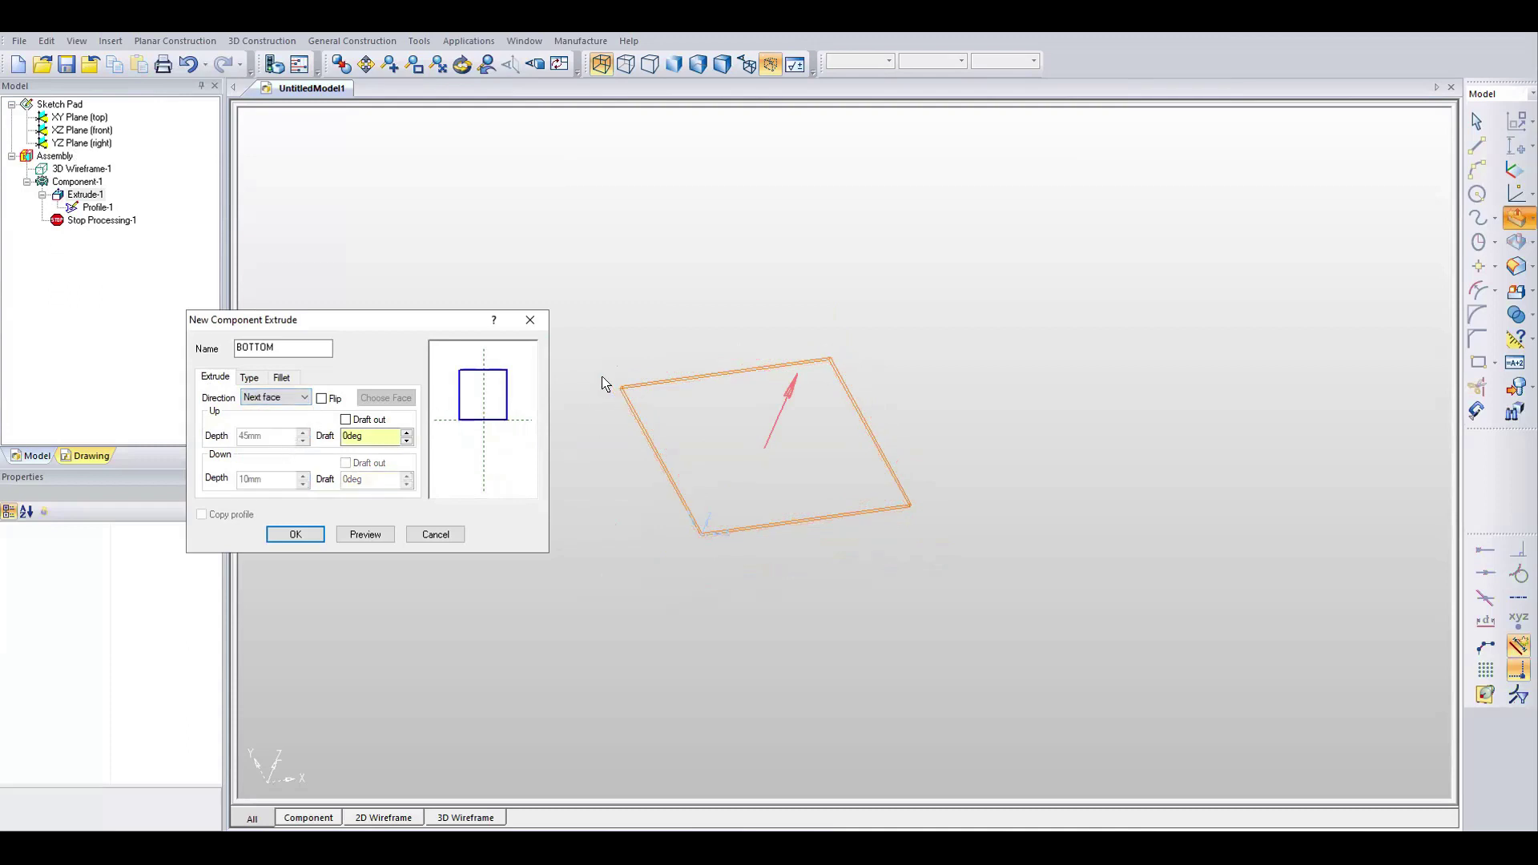
pyautogui.click(304, 398)
pyautogui.click(284, 454)
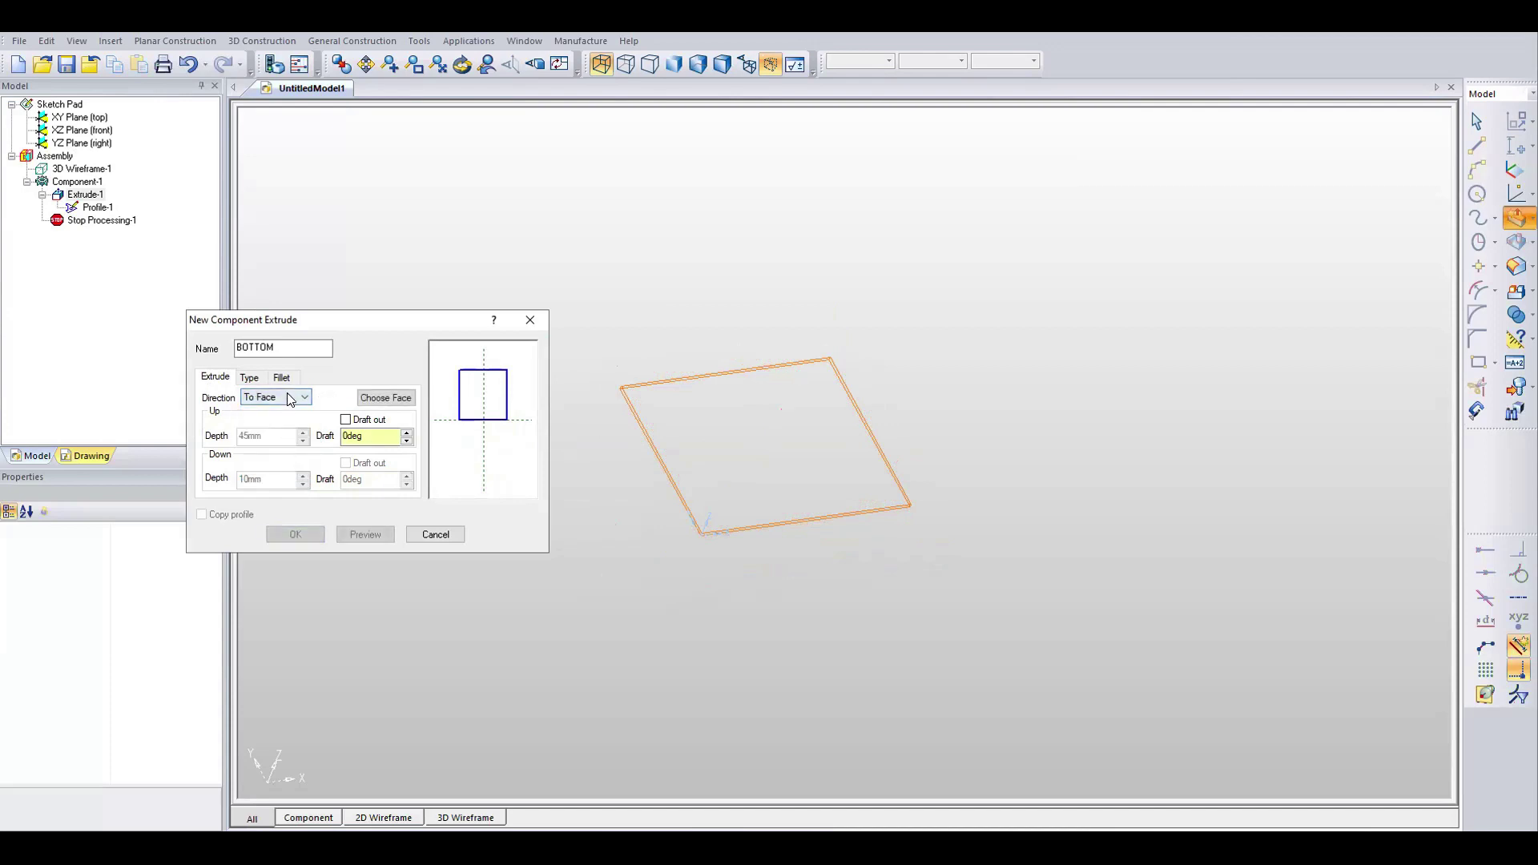
pyautogui.click(290, 399)
pyautogui.click(290, 398)
pyautogui.click(290, 398)
pyautogui.click(286, 465)
pyautogui.click(296, 396)
pyautogui.click(285, 473)
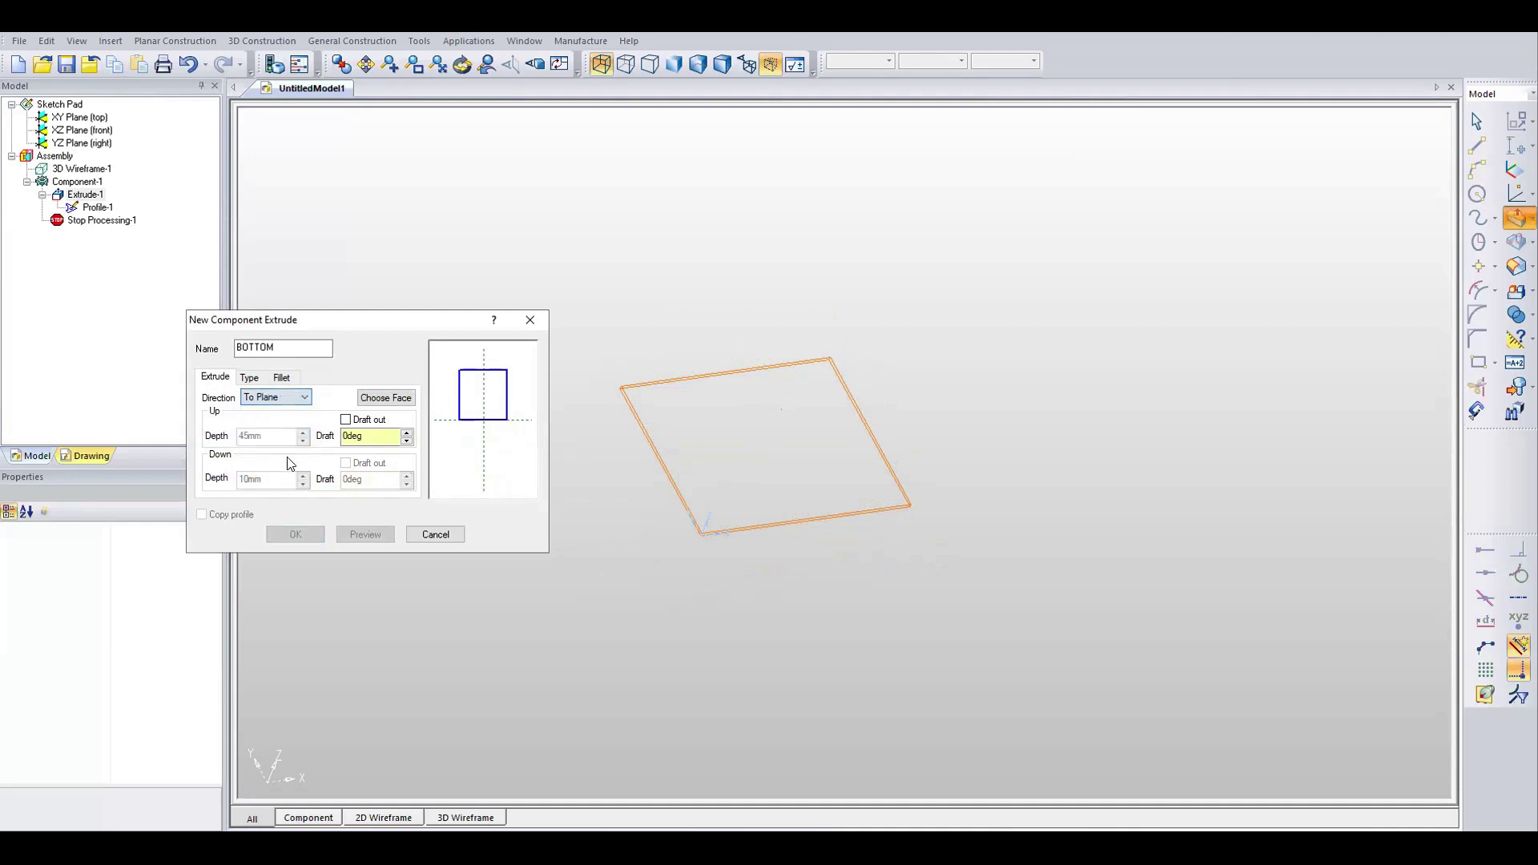
# Set the extrusion direction to Up with a depth of 20 mm.
pyautogui.click(295, 396)
pyautogui.click(290, 411)
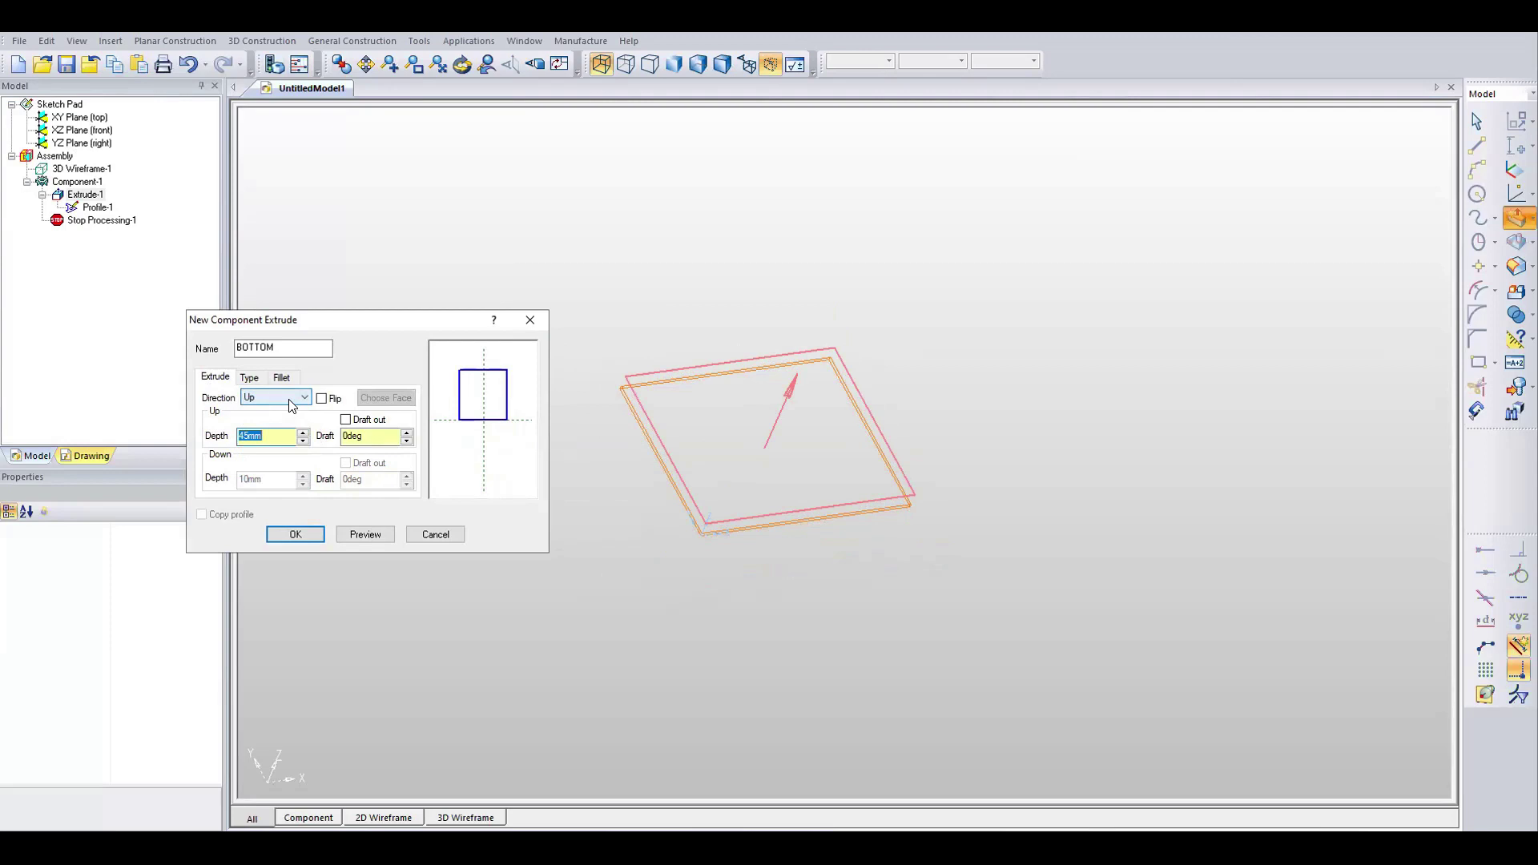
pyautogui.click(255, 435)
pyautogui.moveTo(202, 445); pyautogui.dragTo(204, 450)
pyautogui.write('20')
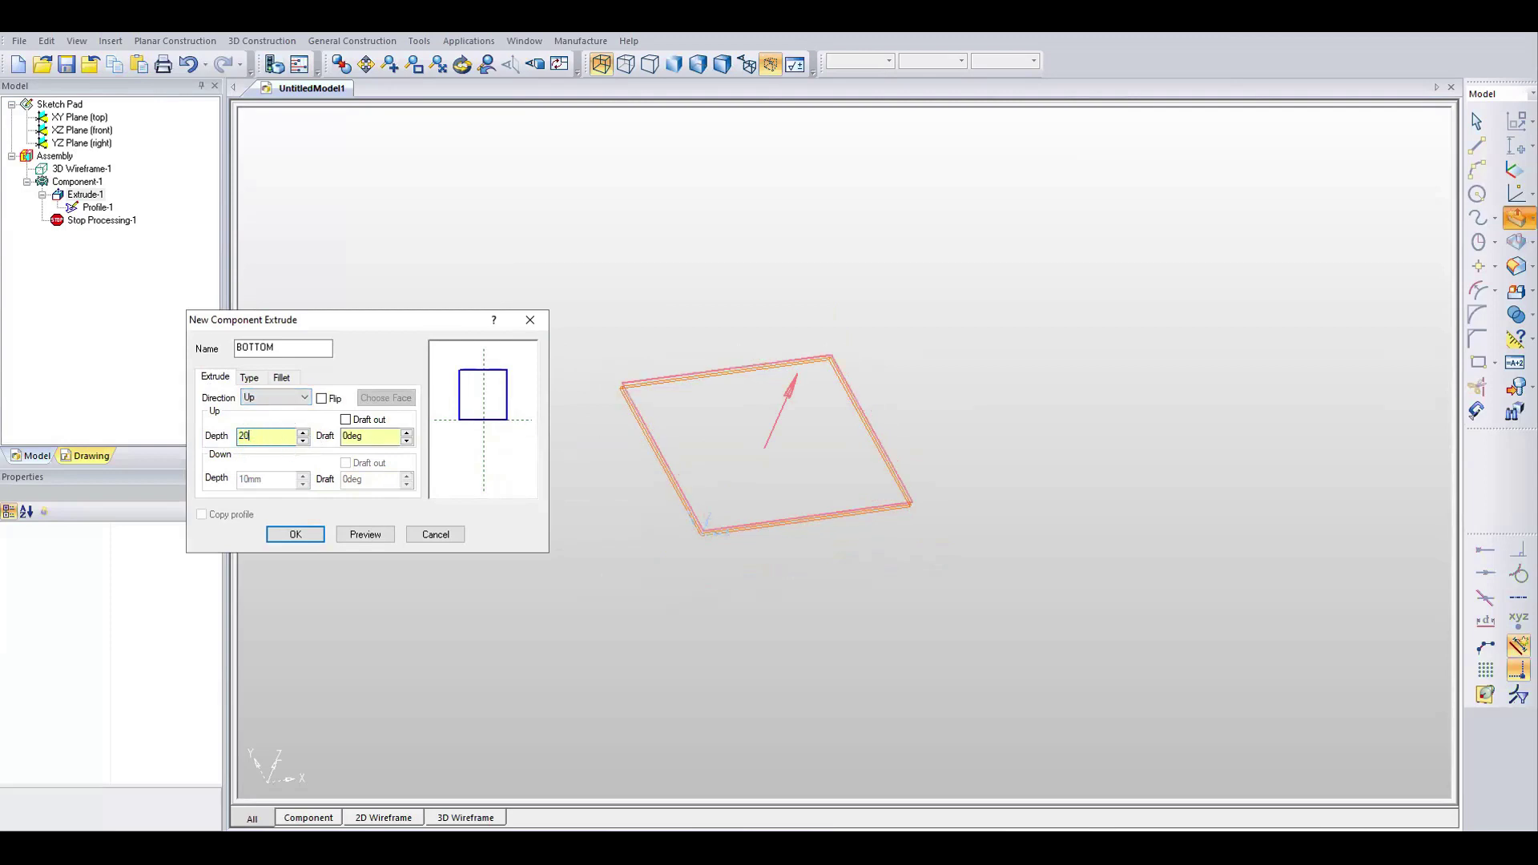
pyautogui.moveTo(233, 437); pyautogui.dragTo(239, 433)
# Try flipping the extrusion in the Up and Down directions, and return to the unflipped Up direction.
pyautogui.click(322, 399)
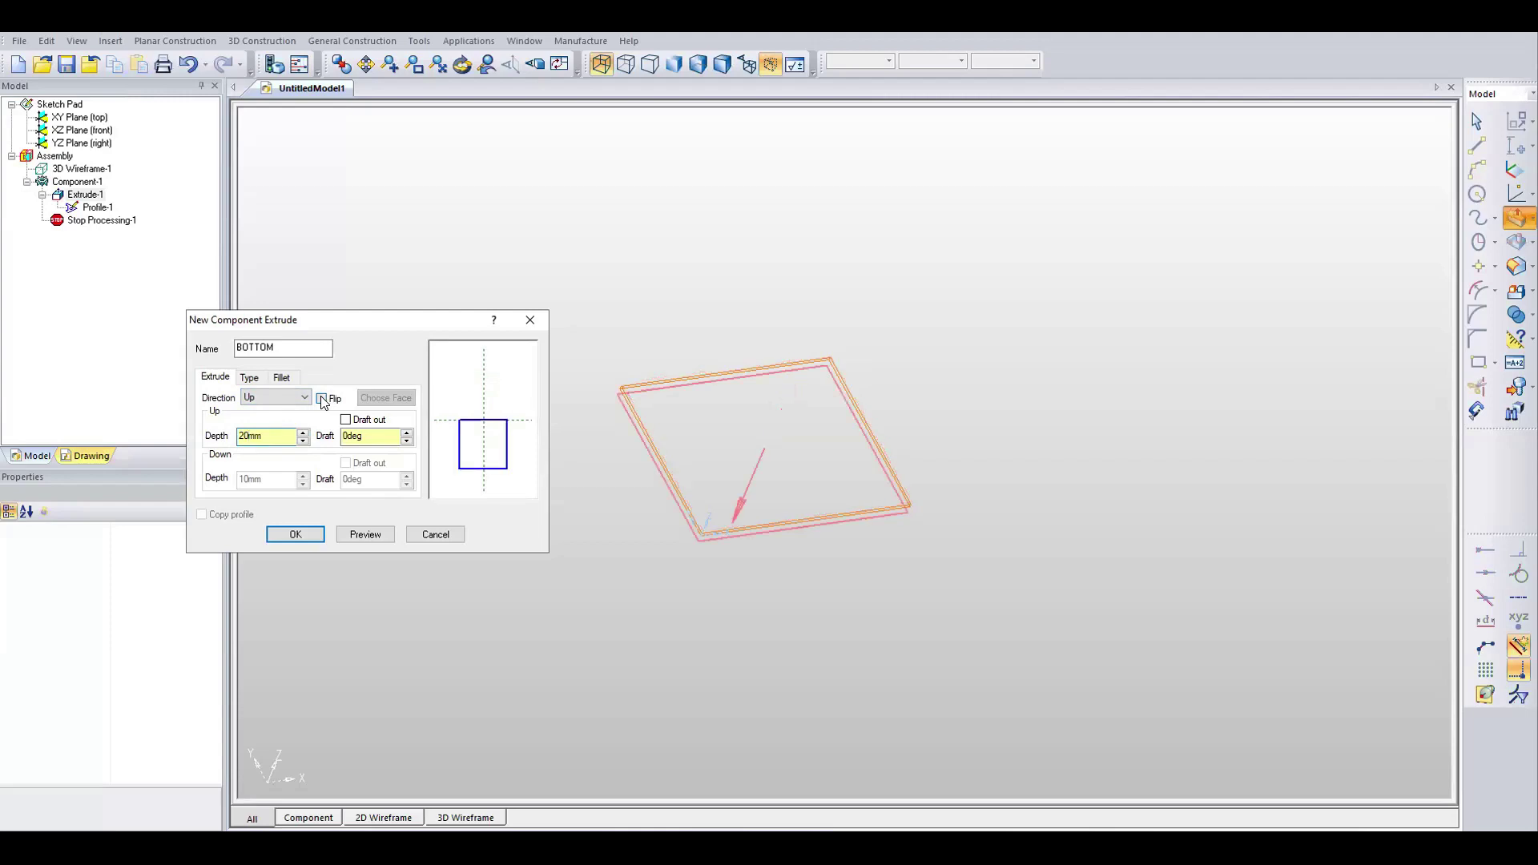
pyautogui.click(323, 400)
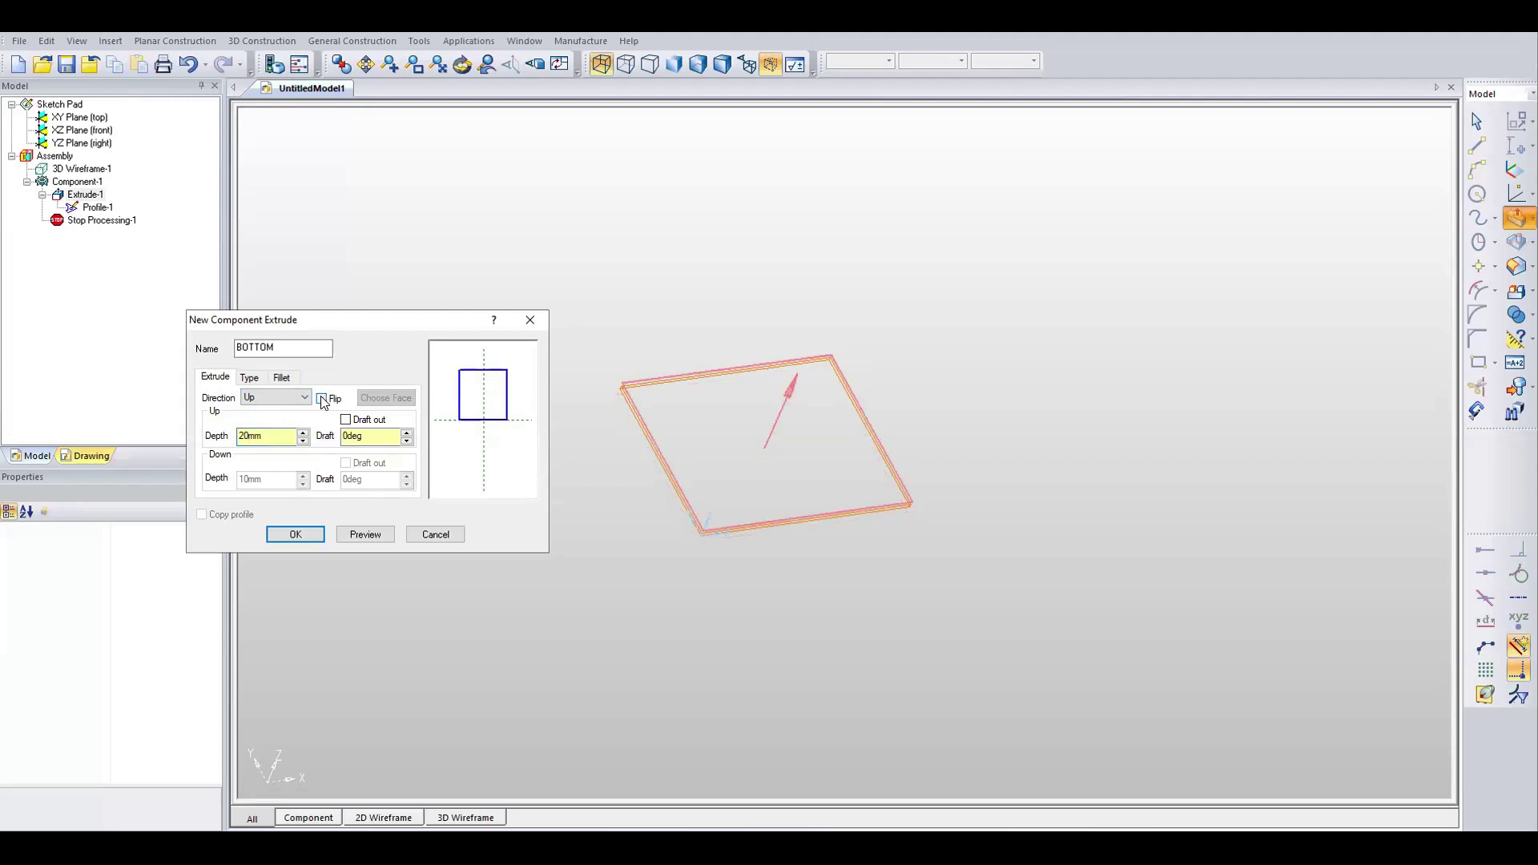
pyautogui.click(323, 400)
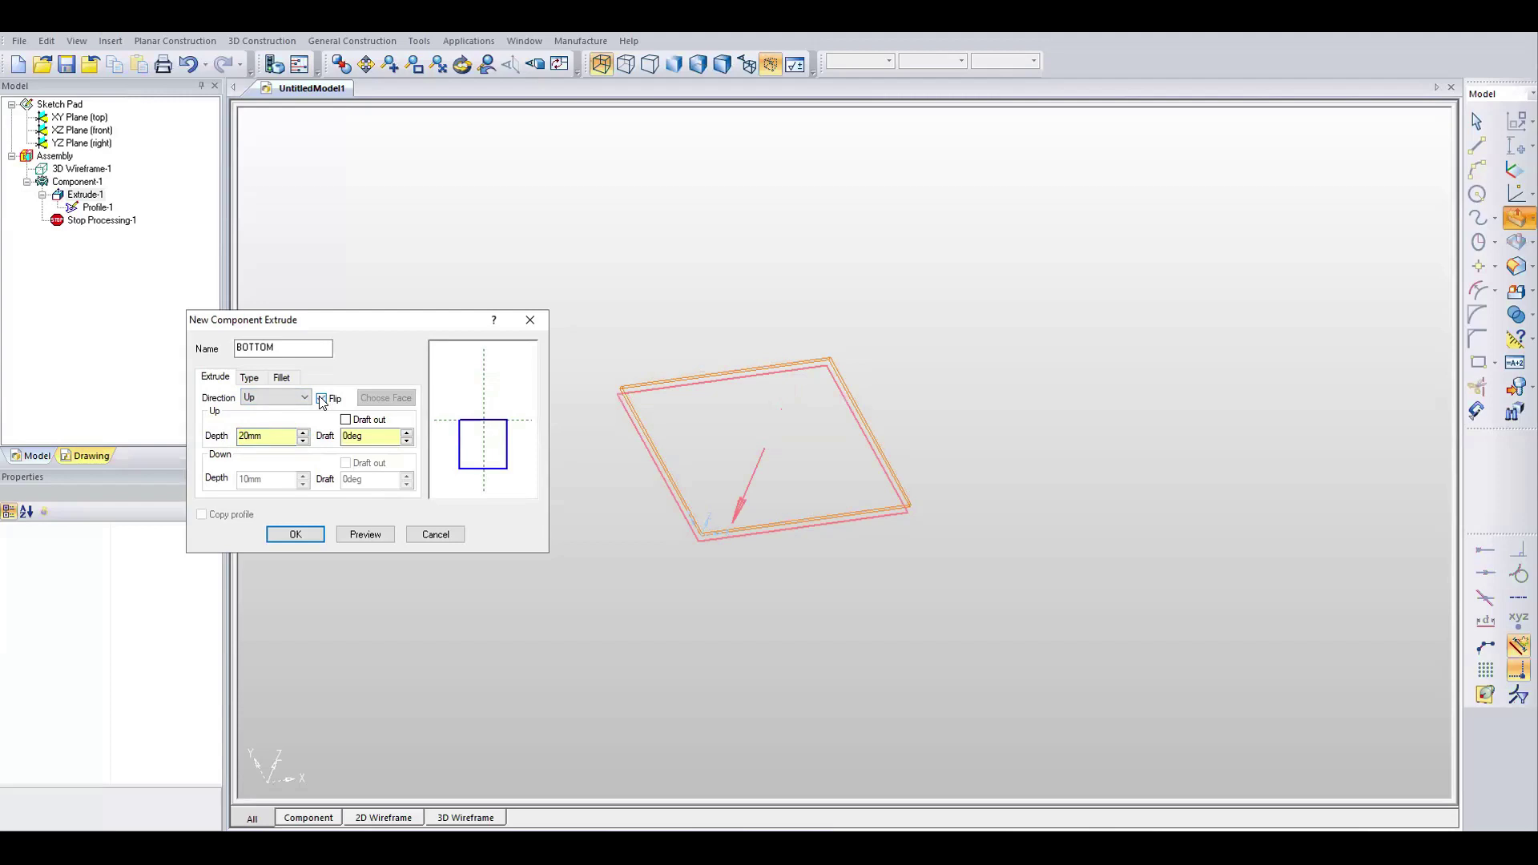
pyautogui.click(304, 398)
pyautogui.click(289, 420)
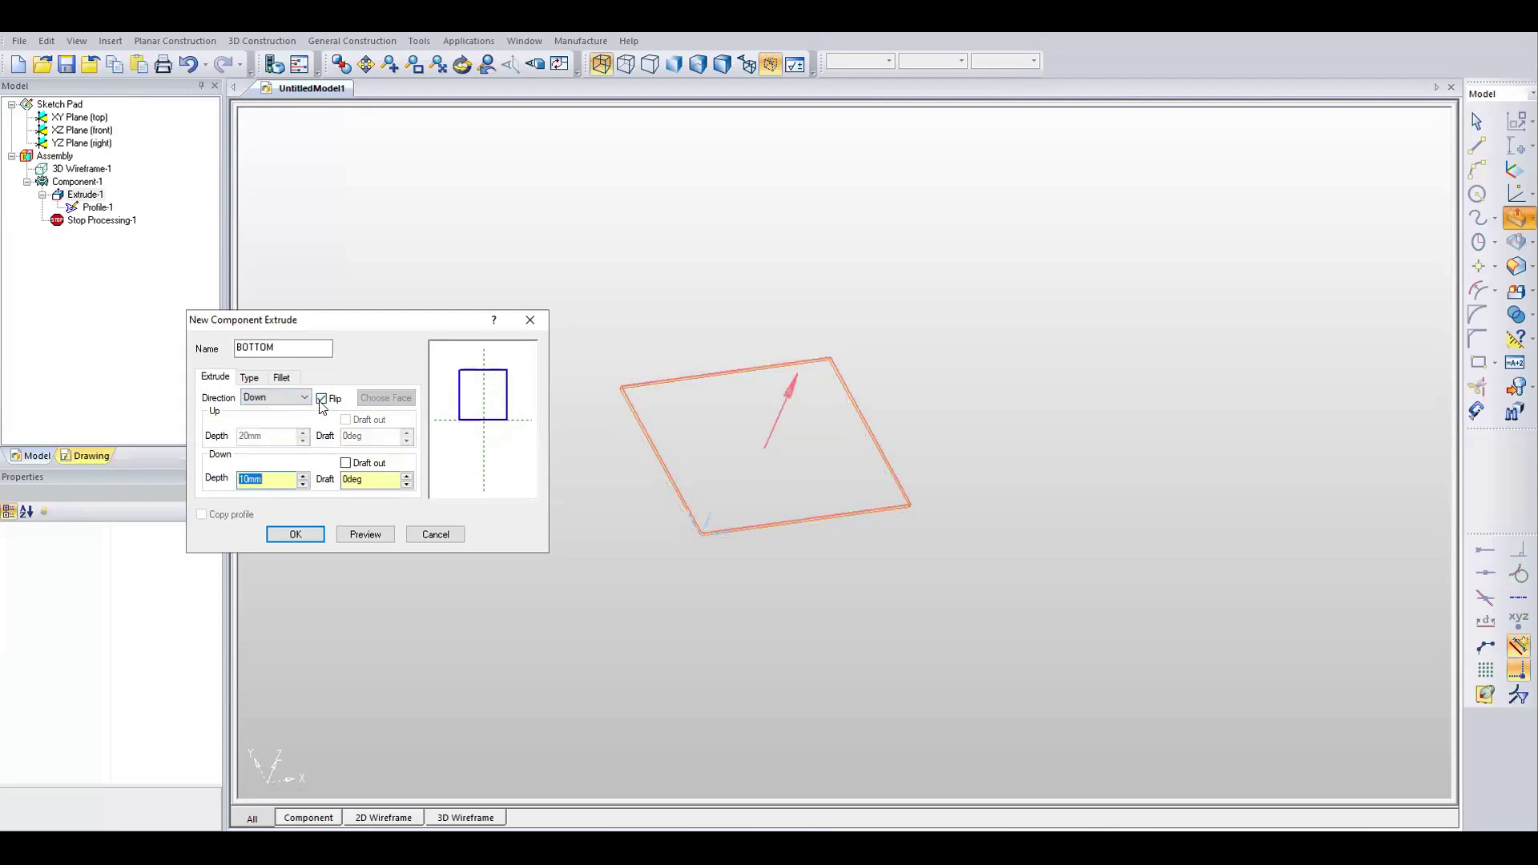
pyautogui.click(322, 399)
pyautogui.click(304, 396)
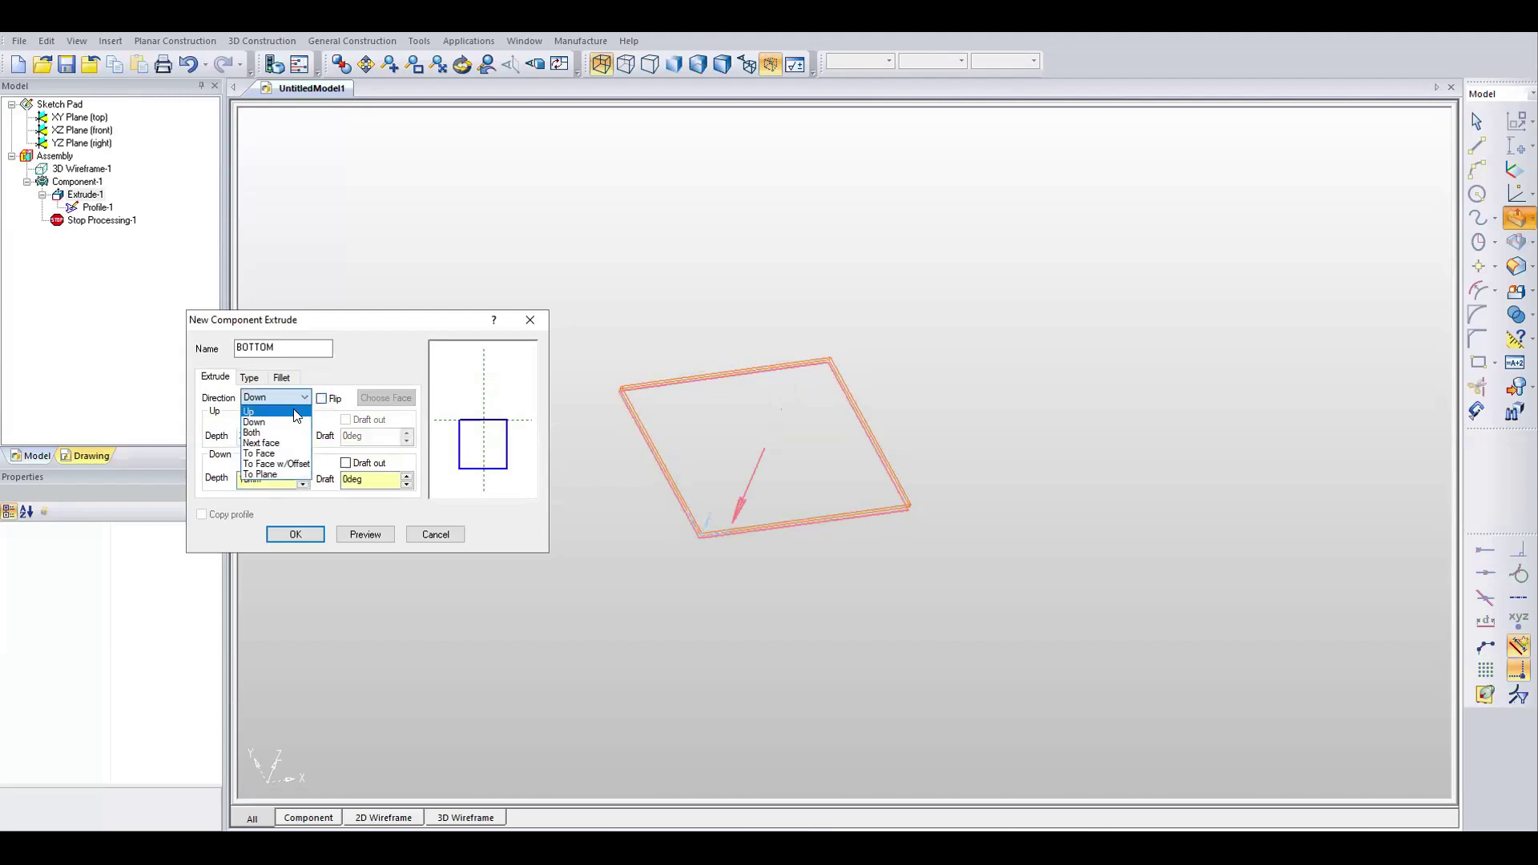
pyautogui.click(295, 412)
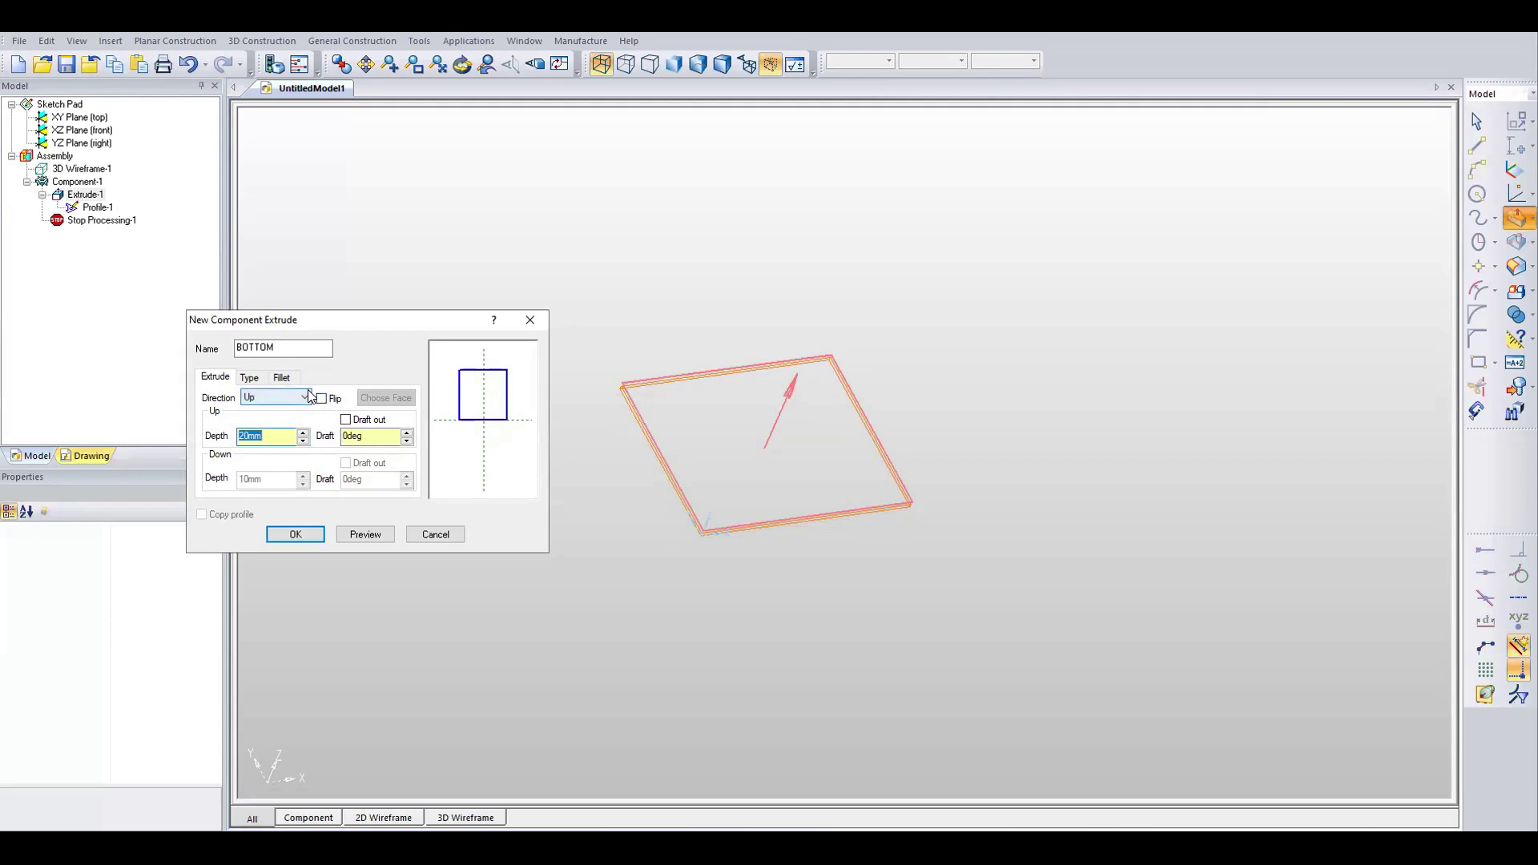
# Preview the extrusion, compare the wireframe, hidden-line and shaded display modes, and settle on shading with visible edges.
pyautogui.click(366, 534)
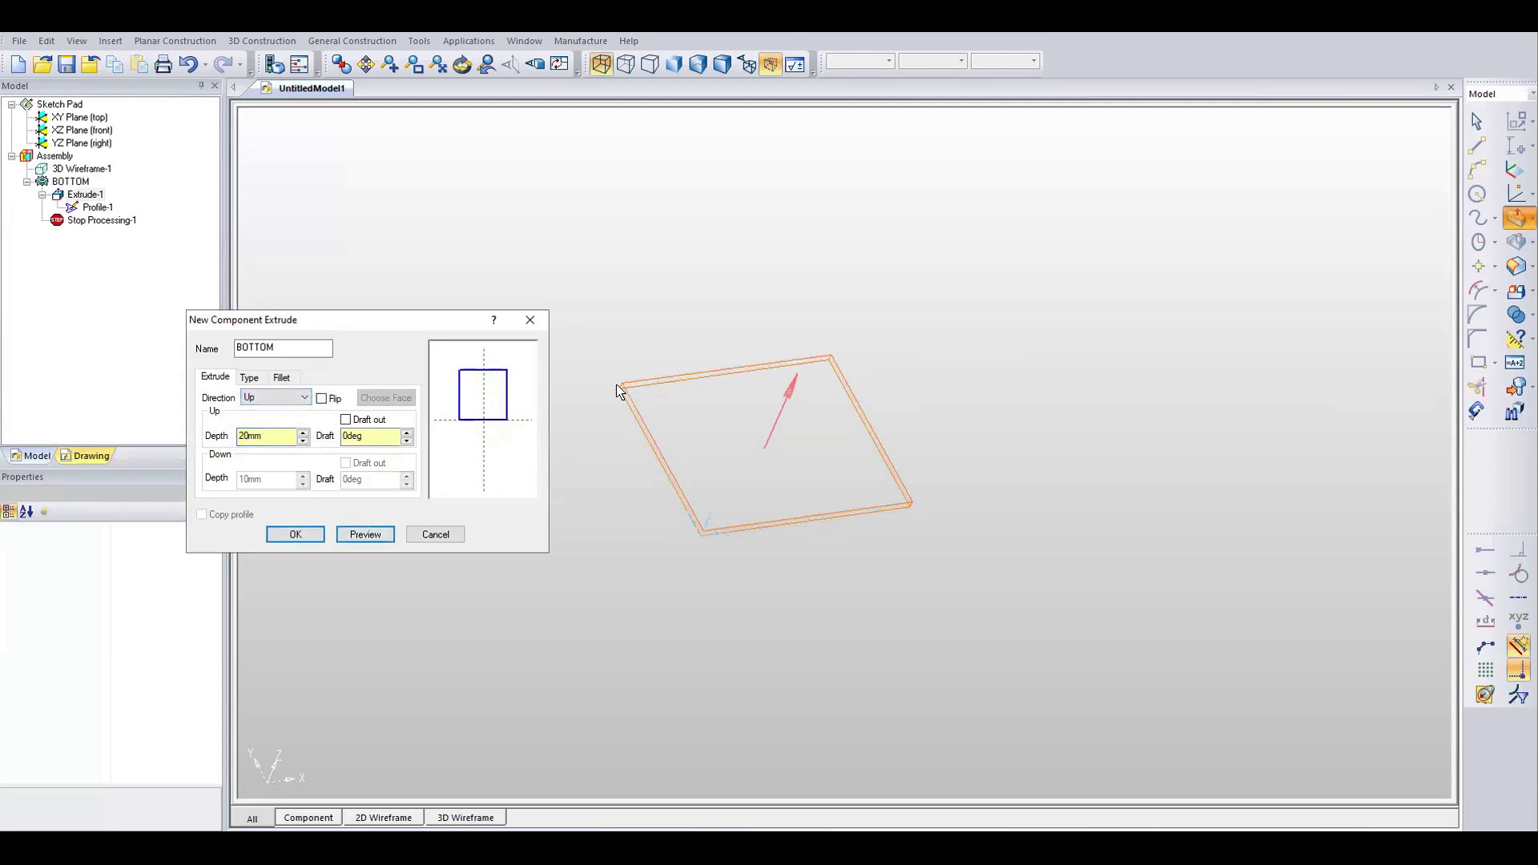
pyautogui.scroll(1, 650, 399)
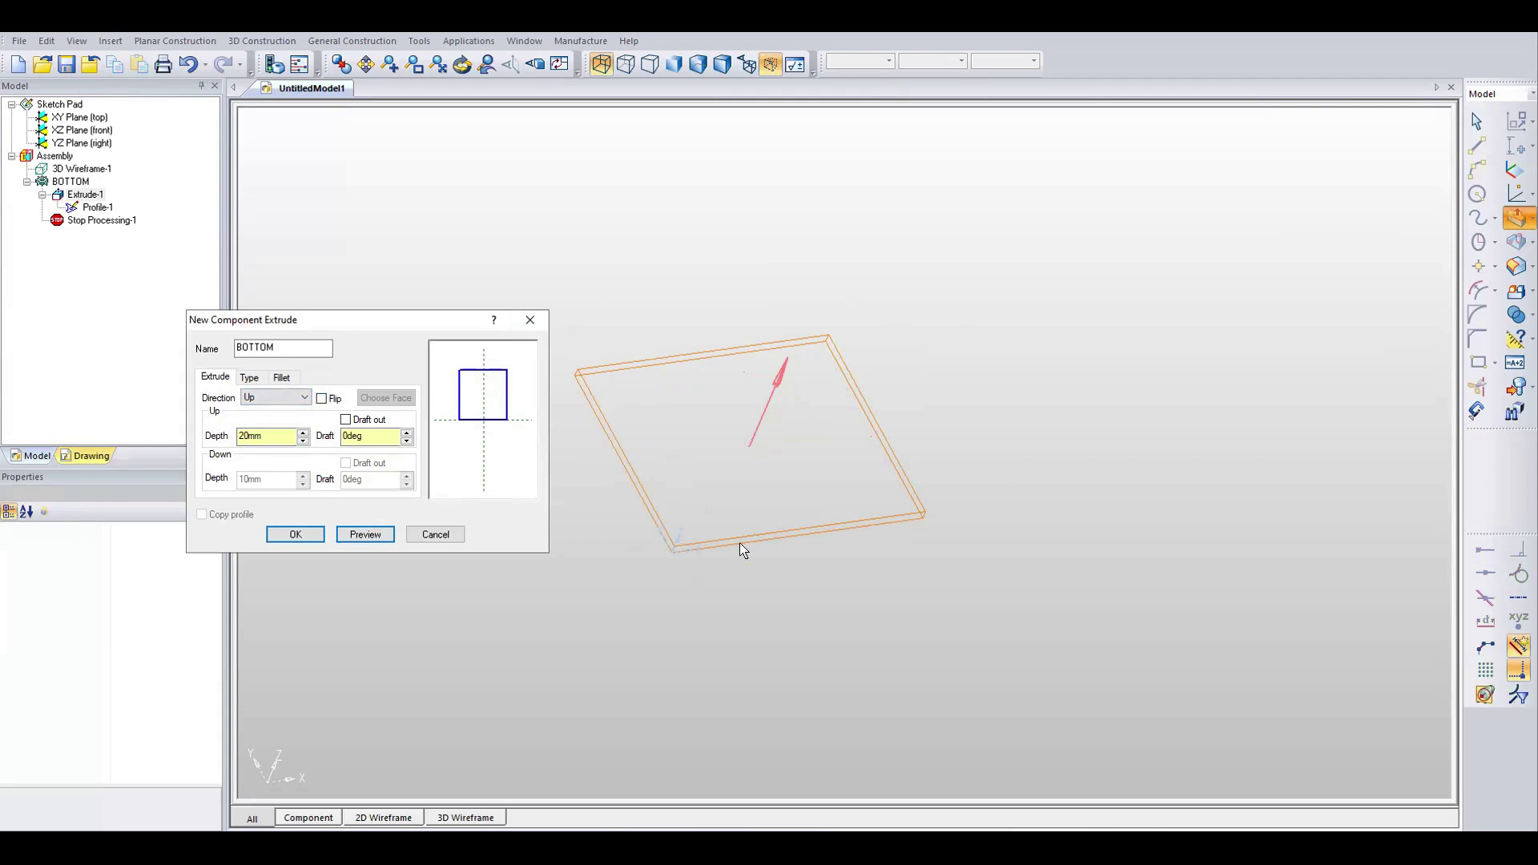
pyautogui.click(626, 64)
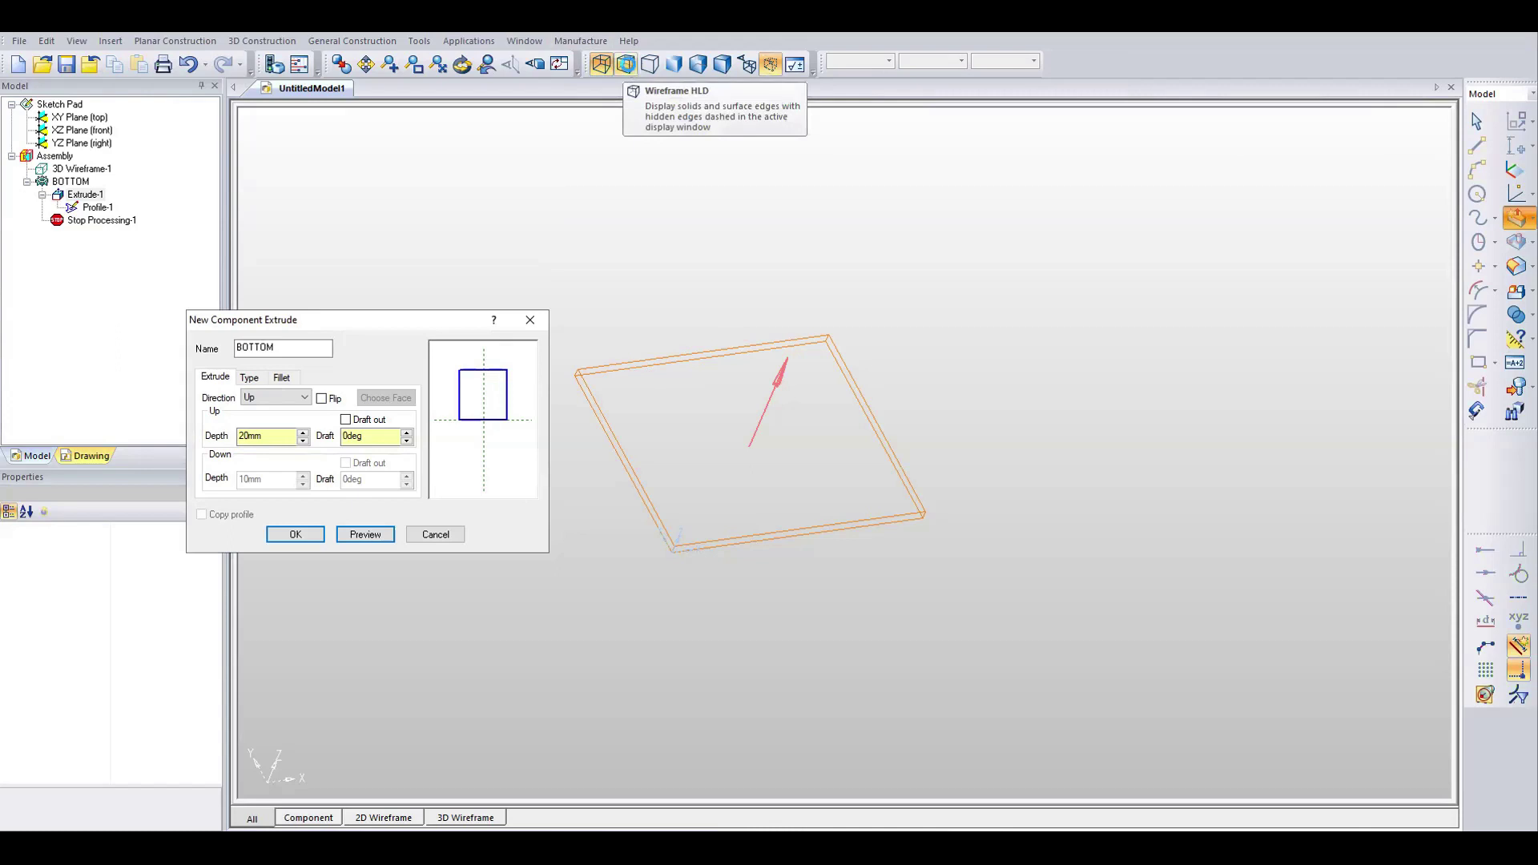
pyautogui.click(626, 66)
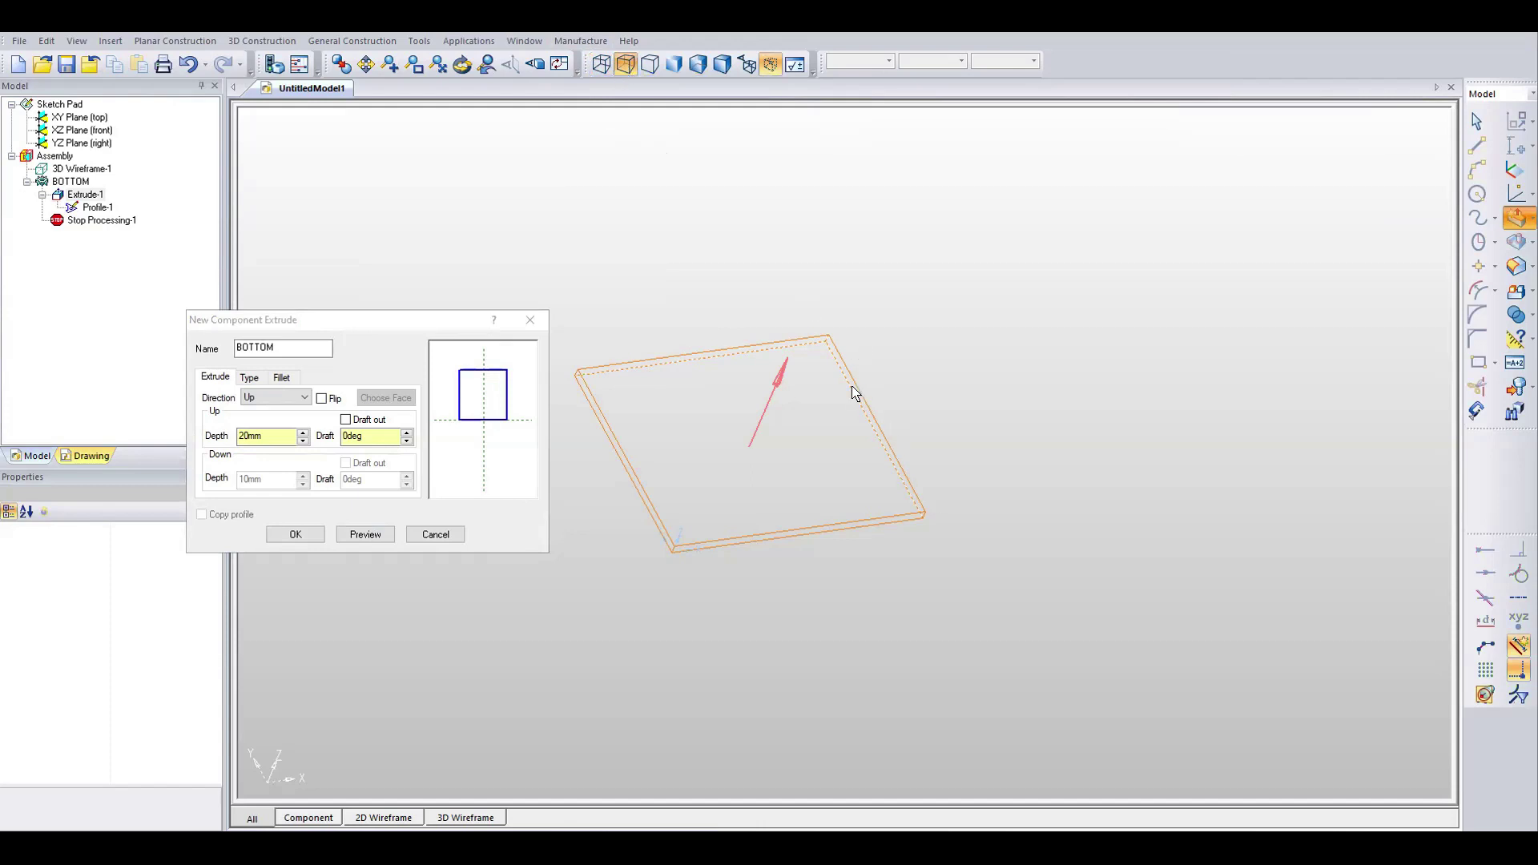
pyautogui.click(649, 68)
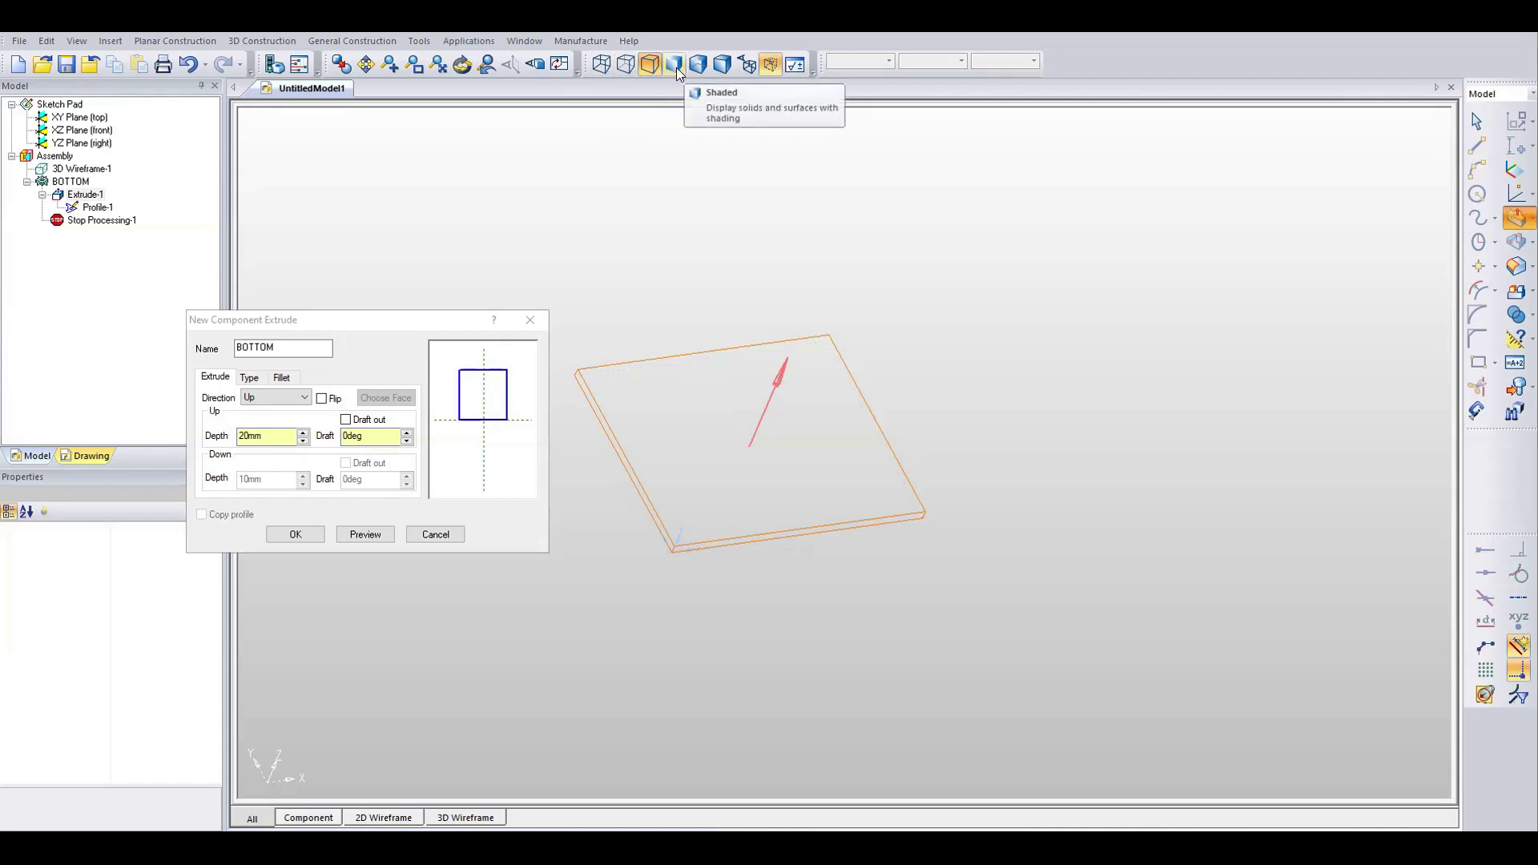
pyautogui.click(677, 72)
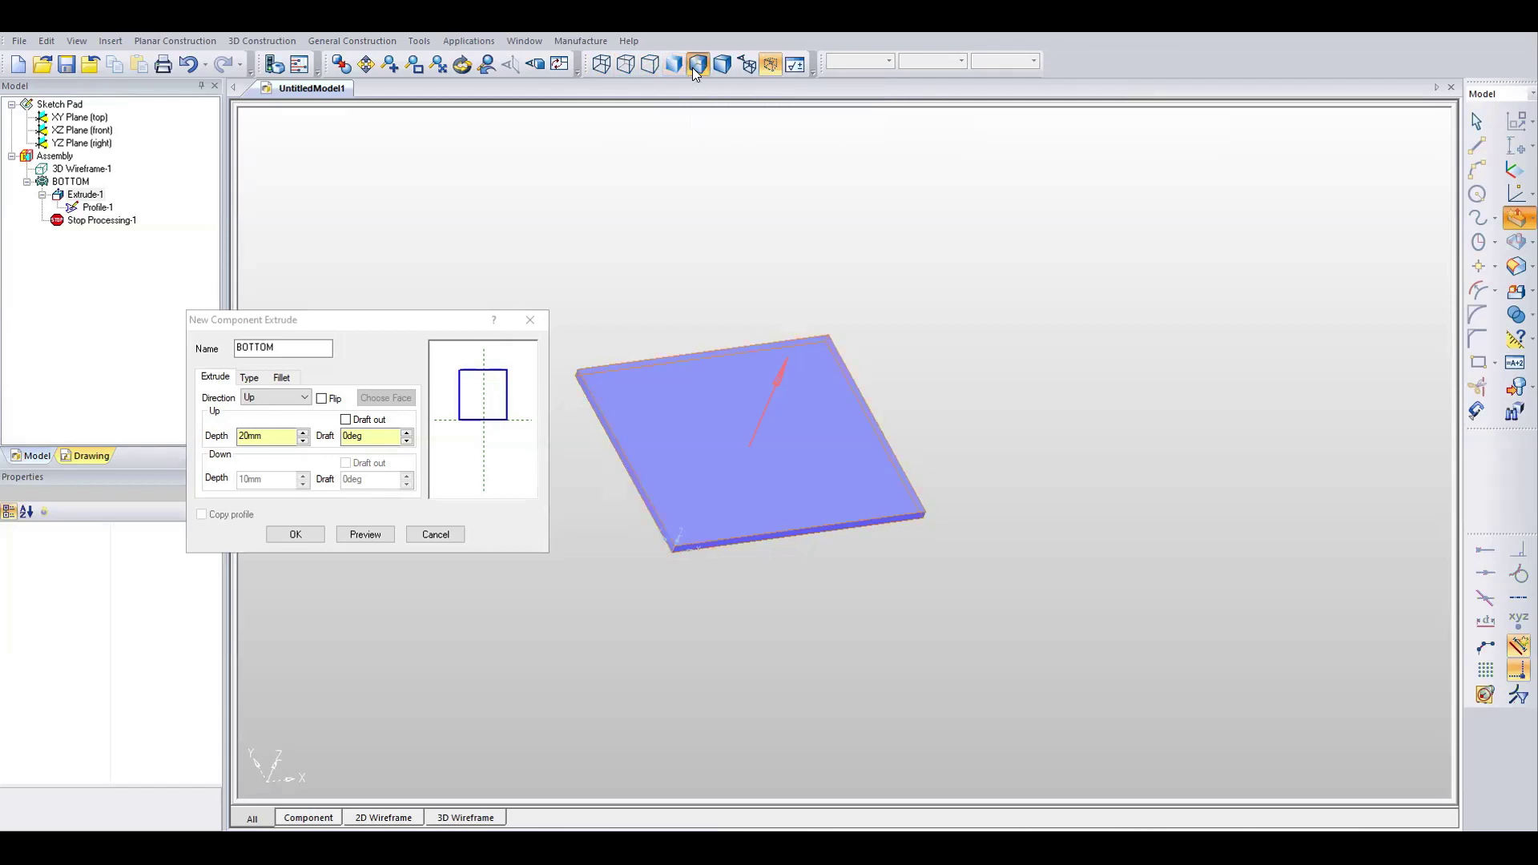
pyautogui.click(696, 69)
pyautogui.click(722, 70)
pyautogui.click(699, 70)
pyautogui.click(700, 67)
# Try stepping the upward draft angle up and down to 0.5 degrees, switching Draft out on and off.
pyautogui.click(367, 420)
pyautogui.click(406, 433)
pyautogui.click(406, 432)
pyautogui.click(406, 433)
pyautogui.click(406, 433)
pyautogui.click(406, 434)
pyautogui.click(406, 433)
pyautogui.click(406, 433)
pyautogui.click(406, 434)
pyautogui.click(407, 433)
pyautogui.click(406, 441)
pyautogui.click(406, 442)
pyautogui.click(406, 441)
pyautogui.click(406, 441)
pyautogui.click(407, 442)
pyautogui.click(407, 442)
pyautogui.click(406, 442)
pyautogui.click(407, 441)
pyautogui.click(406, 442)
pyautogui.click(406, 442)
pyautogui.click(406, 441)
pyautogui.click(406, 441)
pyautogui.click(406, 441)
pyautogui.click(406, 441)
pyautogui.click(354, 420)
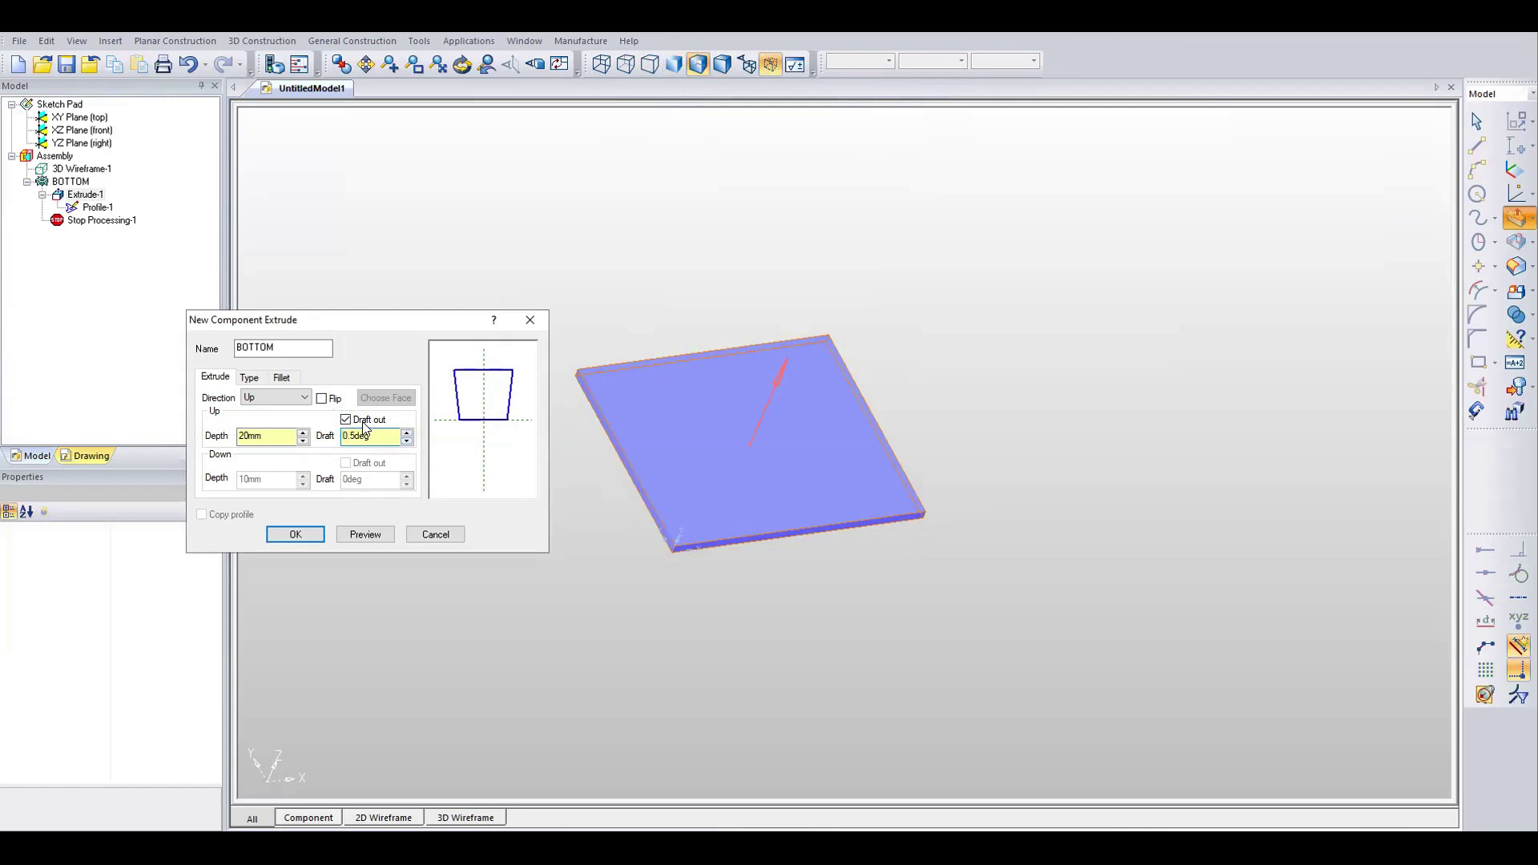
pyautogui.click(355, 422)
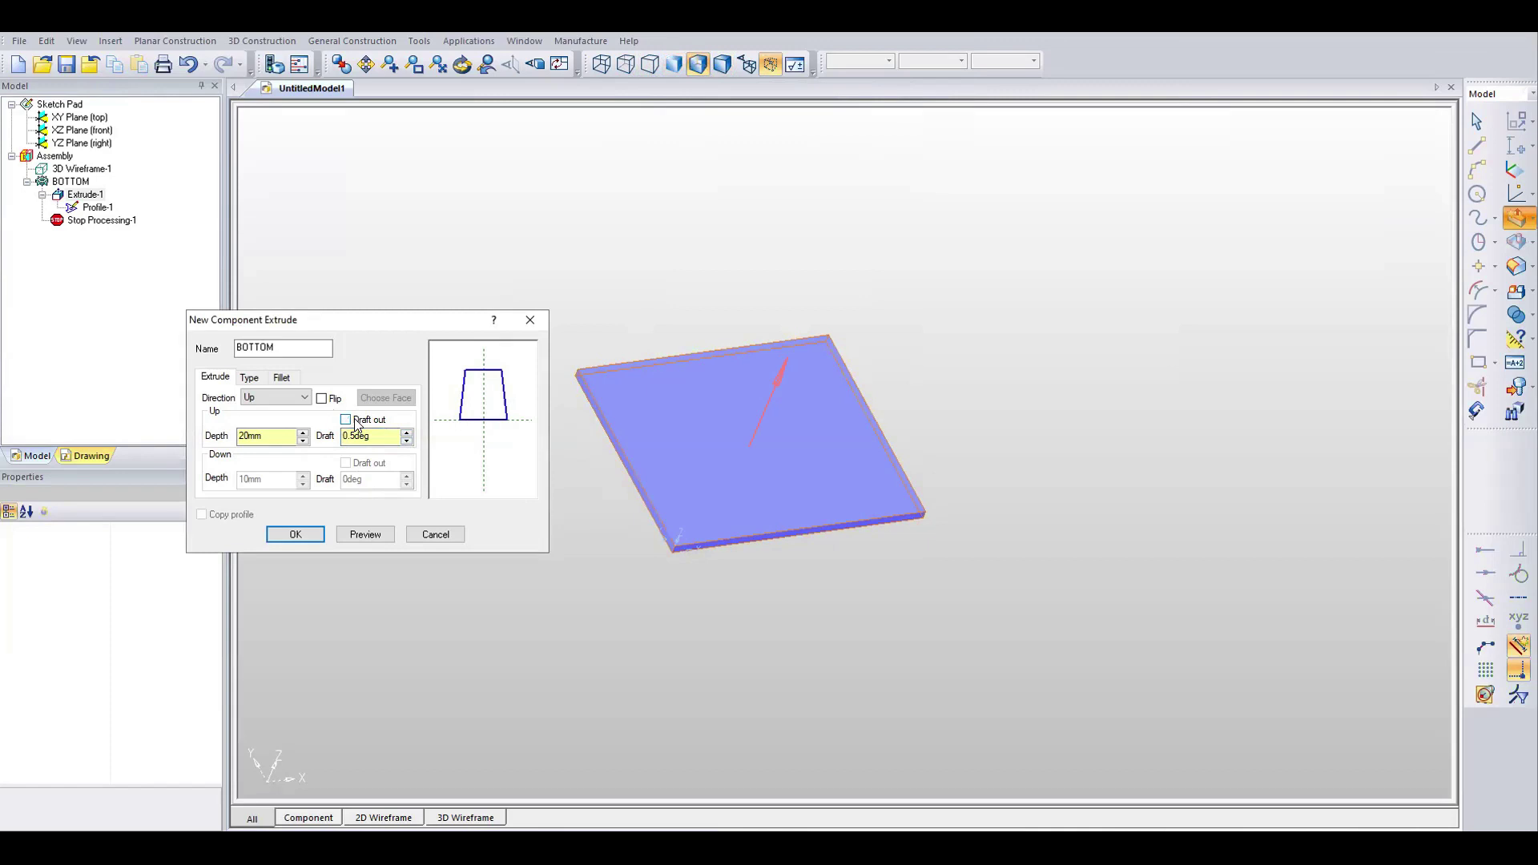
# Preview the extrusion with a 45-degree draft, first outward and again without Draft out.
pyautogui.doubleClick(363, 432)
pyautogui.write('45')
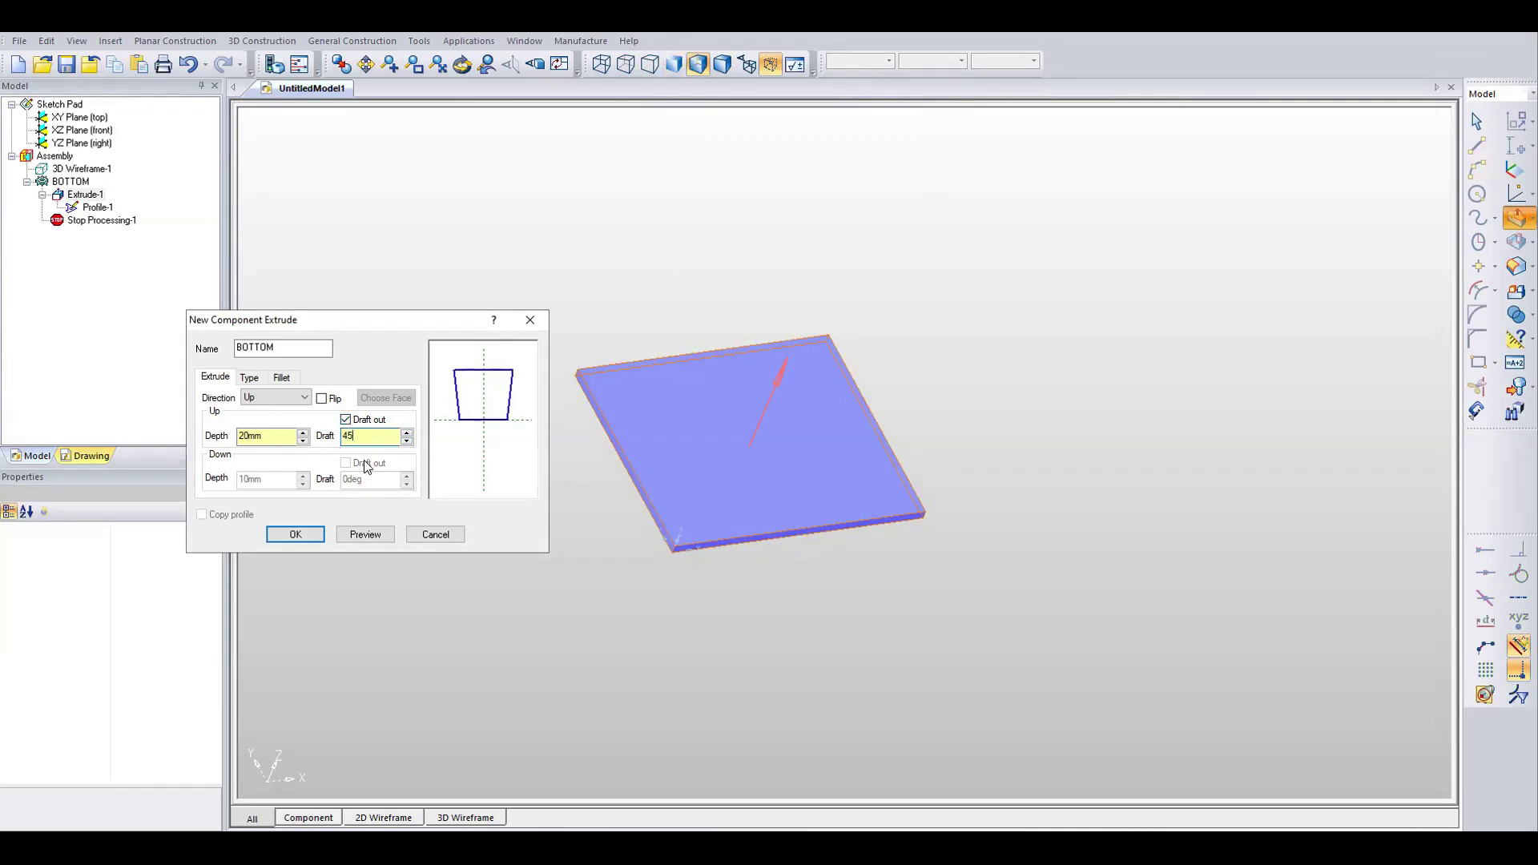
pyautogui.click(367, 536)
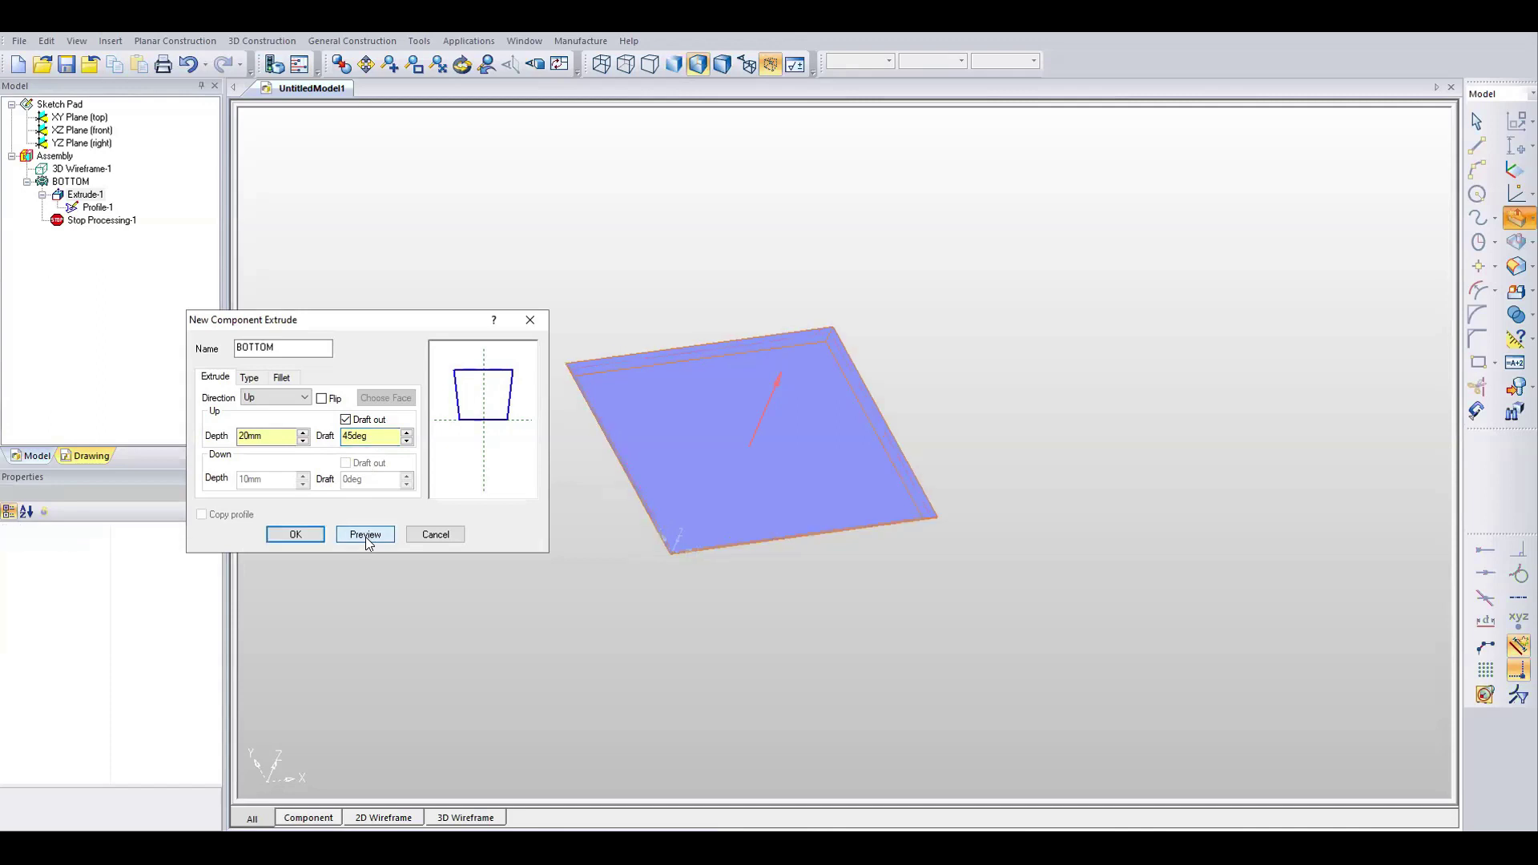
pyautogui.click(373, 420)
pyautogui.click(379, 538)
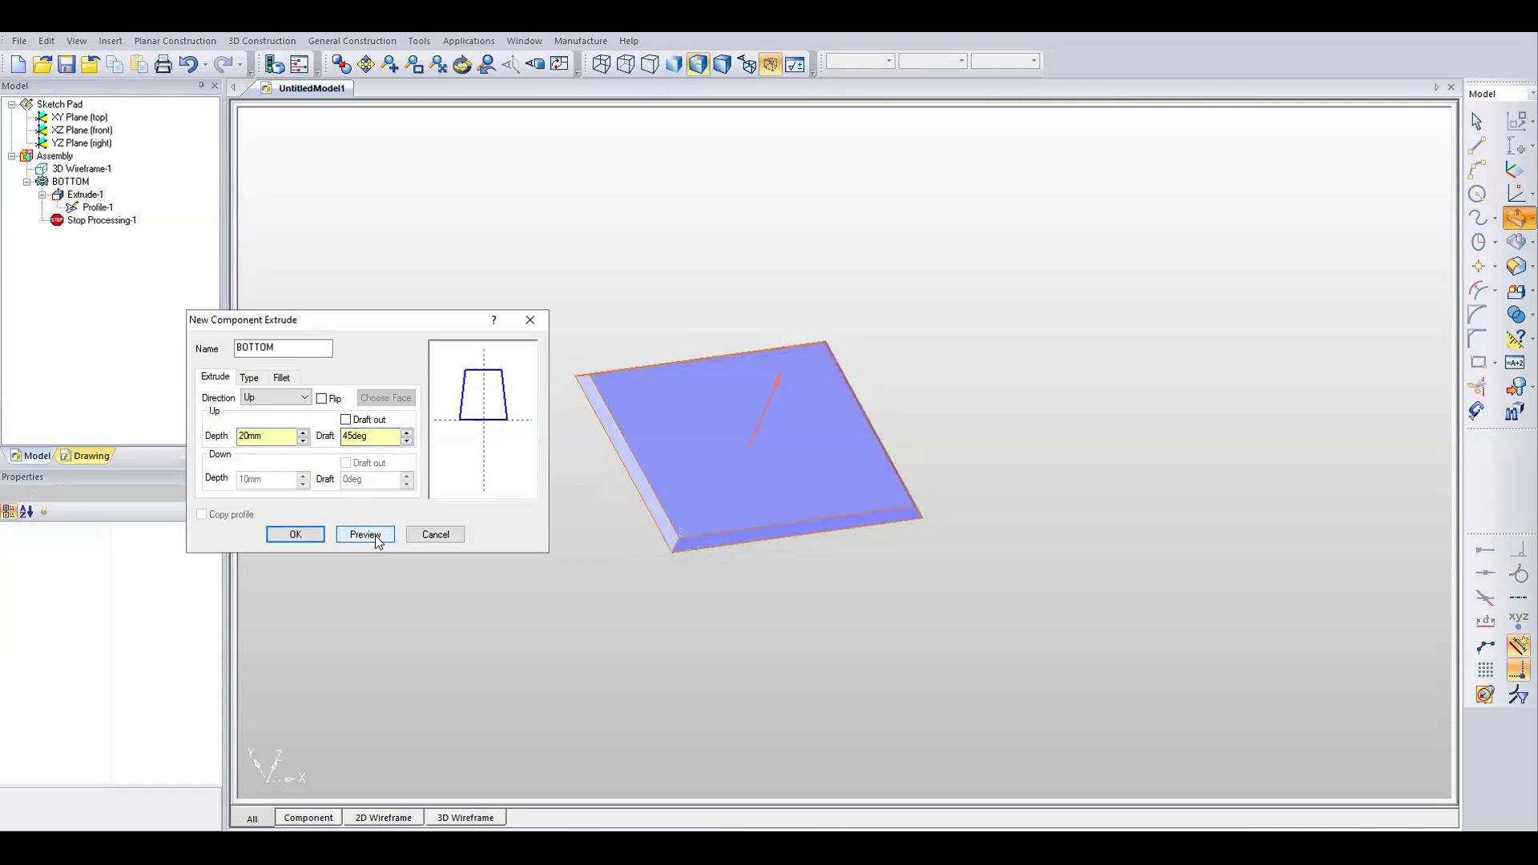
# Reset the upward draft to 0 degrees, preview the straight-sided plate and create the BOTTOM component.
pyautogui.doubleClick(365, 436)
pyautogui.write('0')
pyautogui.click(367, 538)
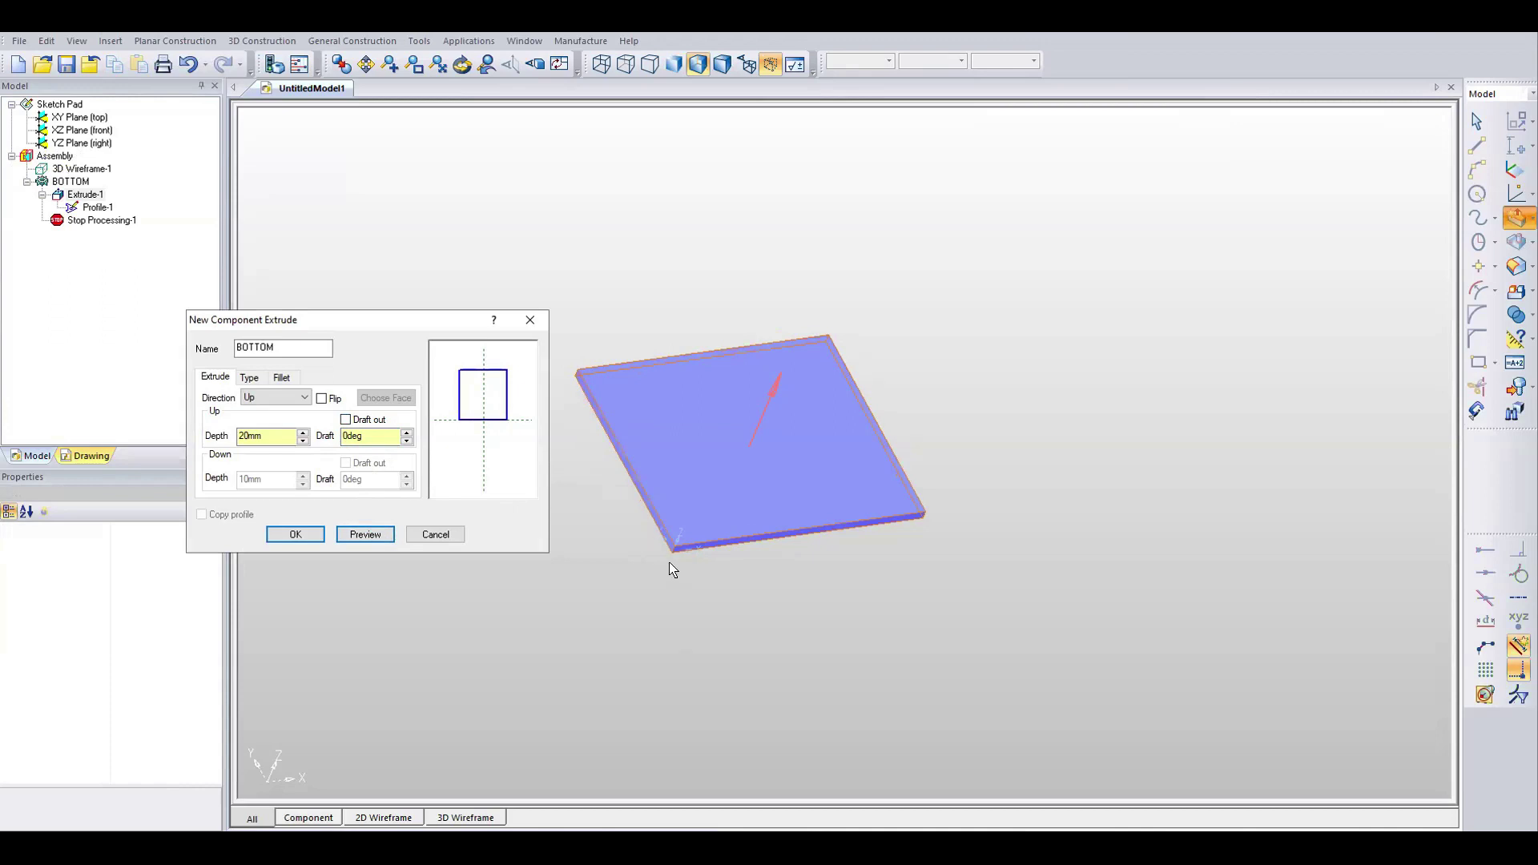
pyautogui.scroll(3, 671, 568)
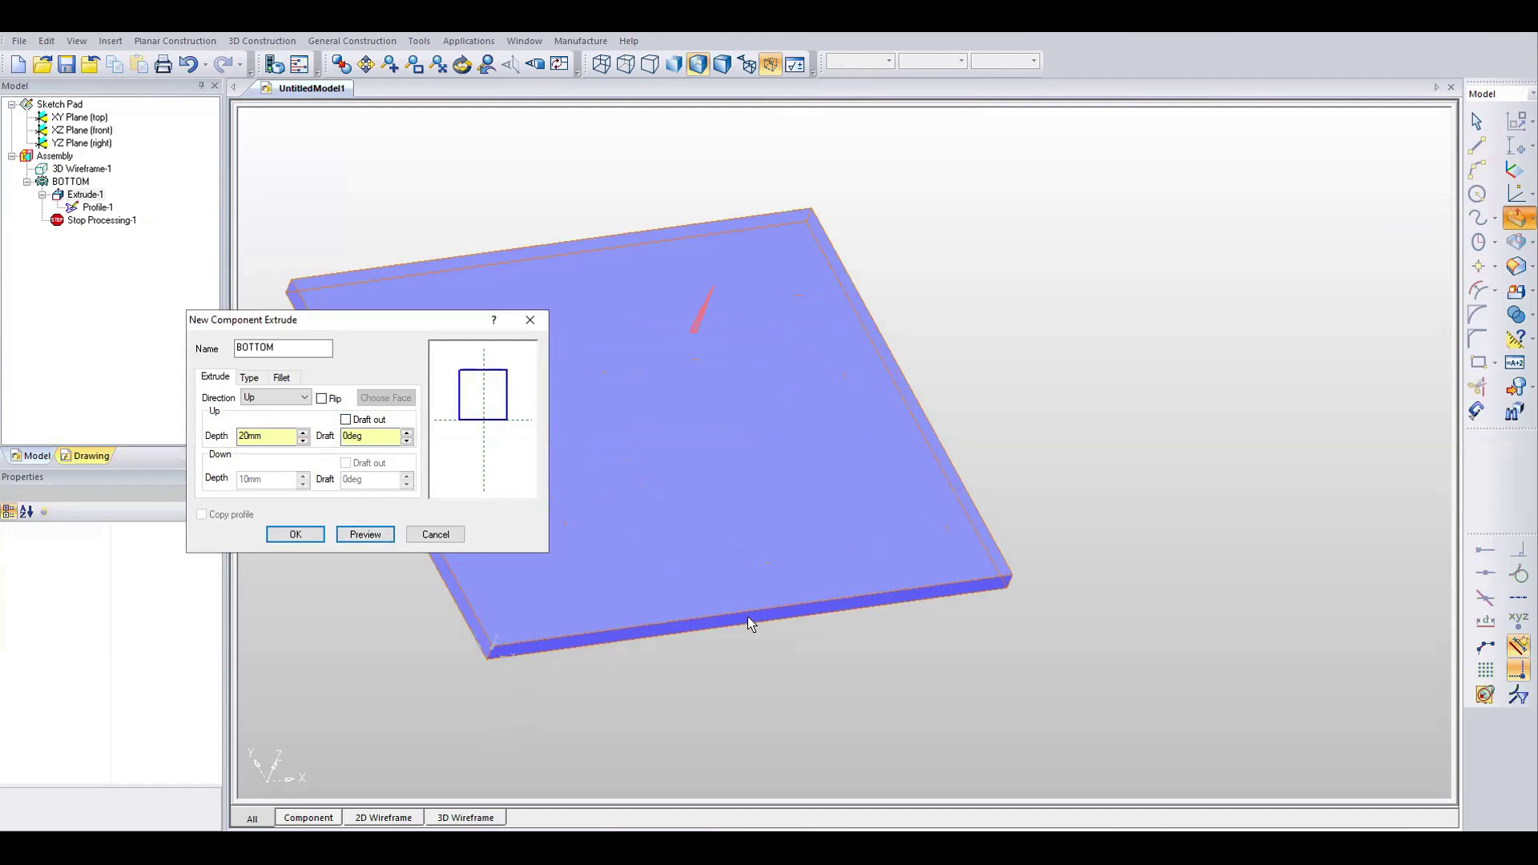
pyautogui.scroll(-3, 837, 567)
pyautogui.scroll(2, 588, 531)
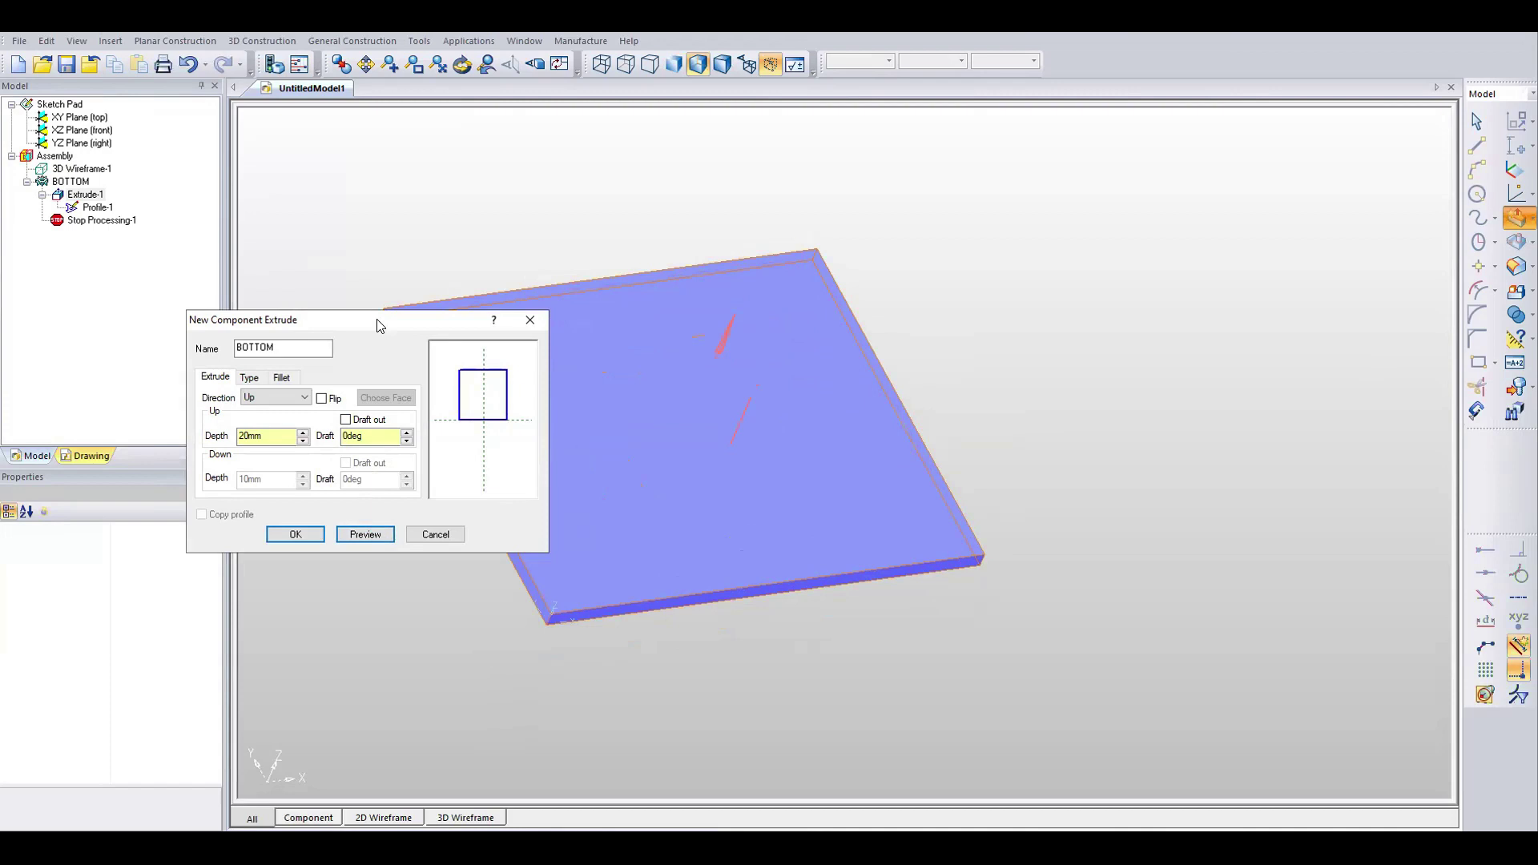
pyautogui.moveTo(379, 326); pyautogui.dragTo(250, 394)
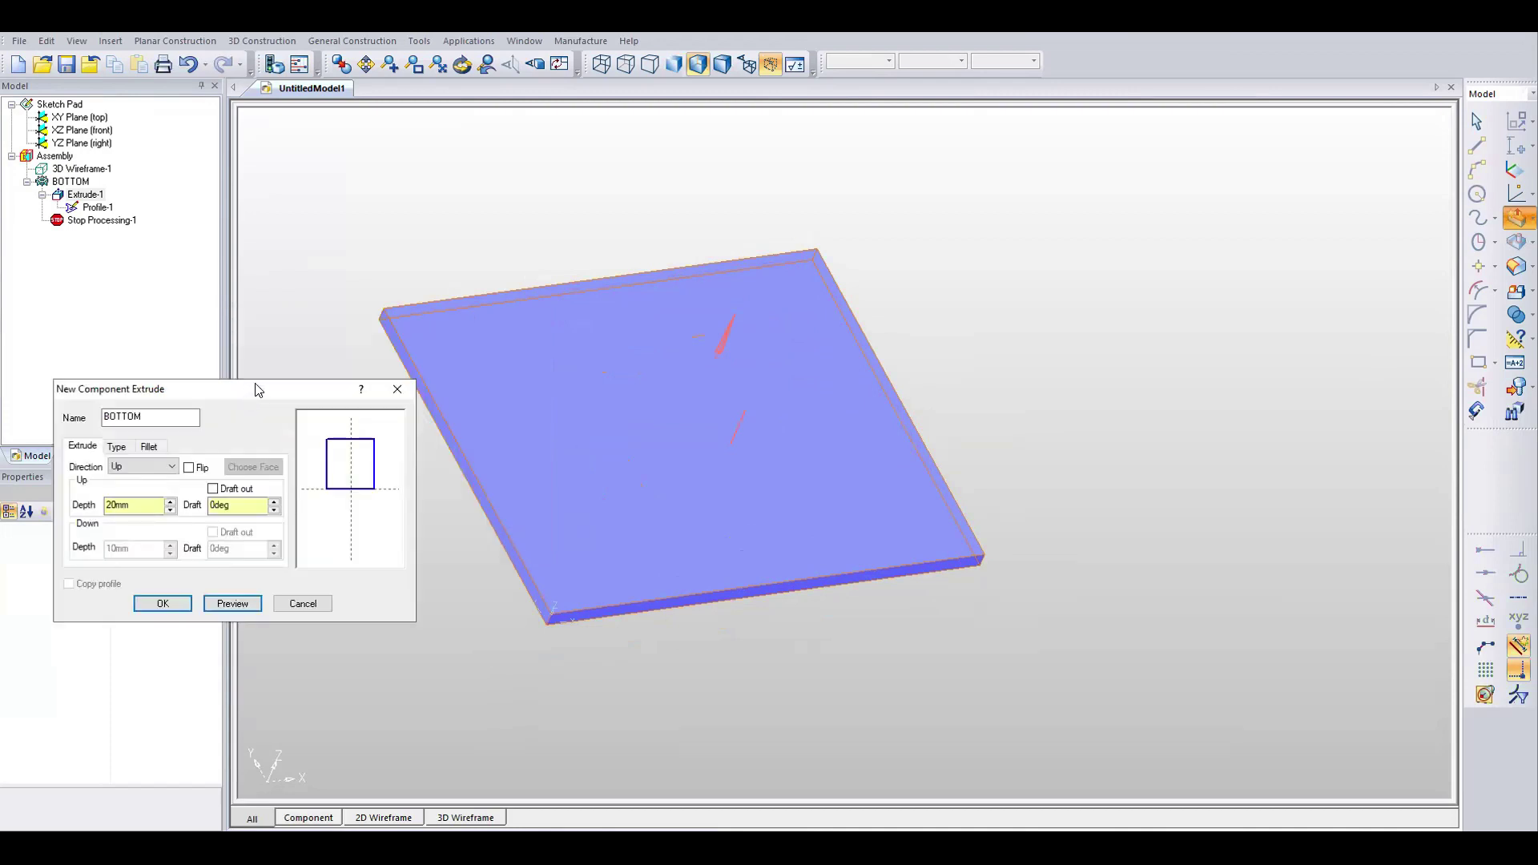
pyautogui.moveTo(258, 390); pyautogui.dragTo(362, 369)
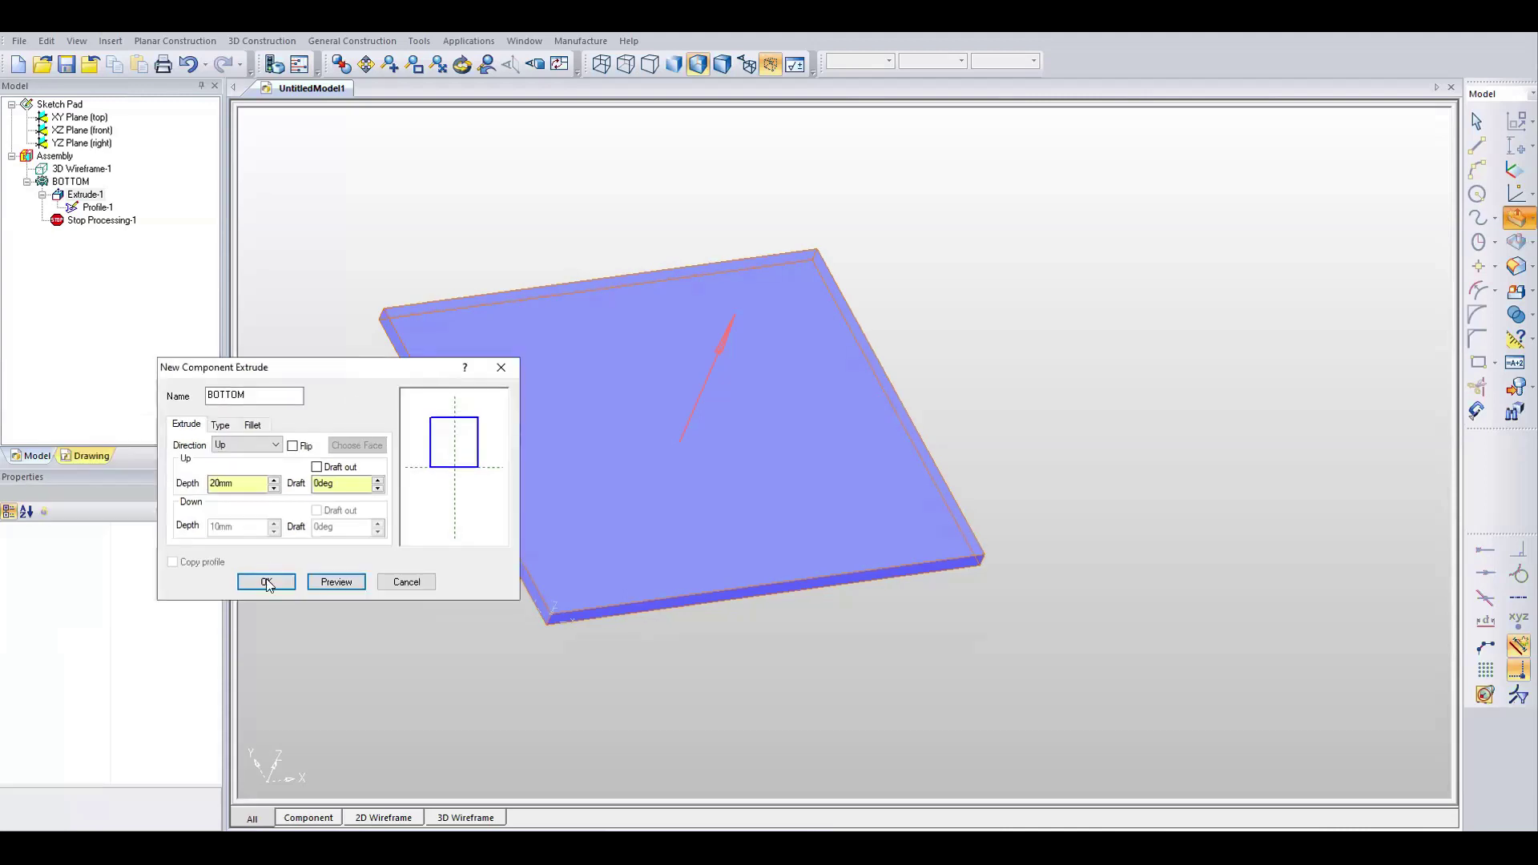
pyautogui.click(272, 582)
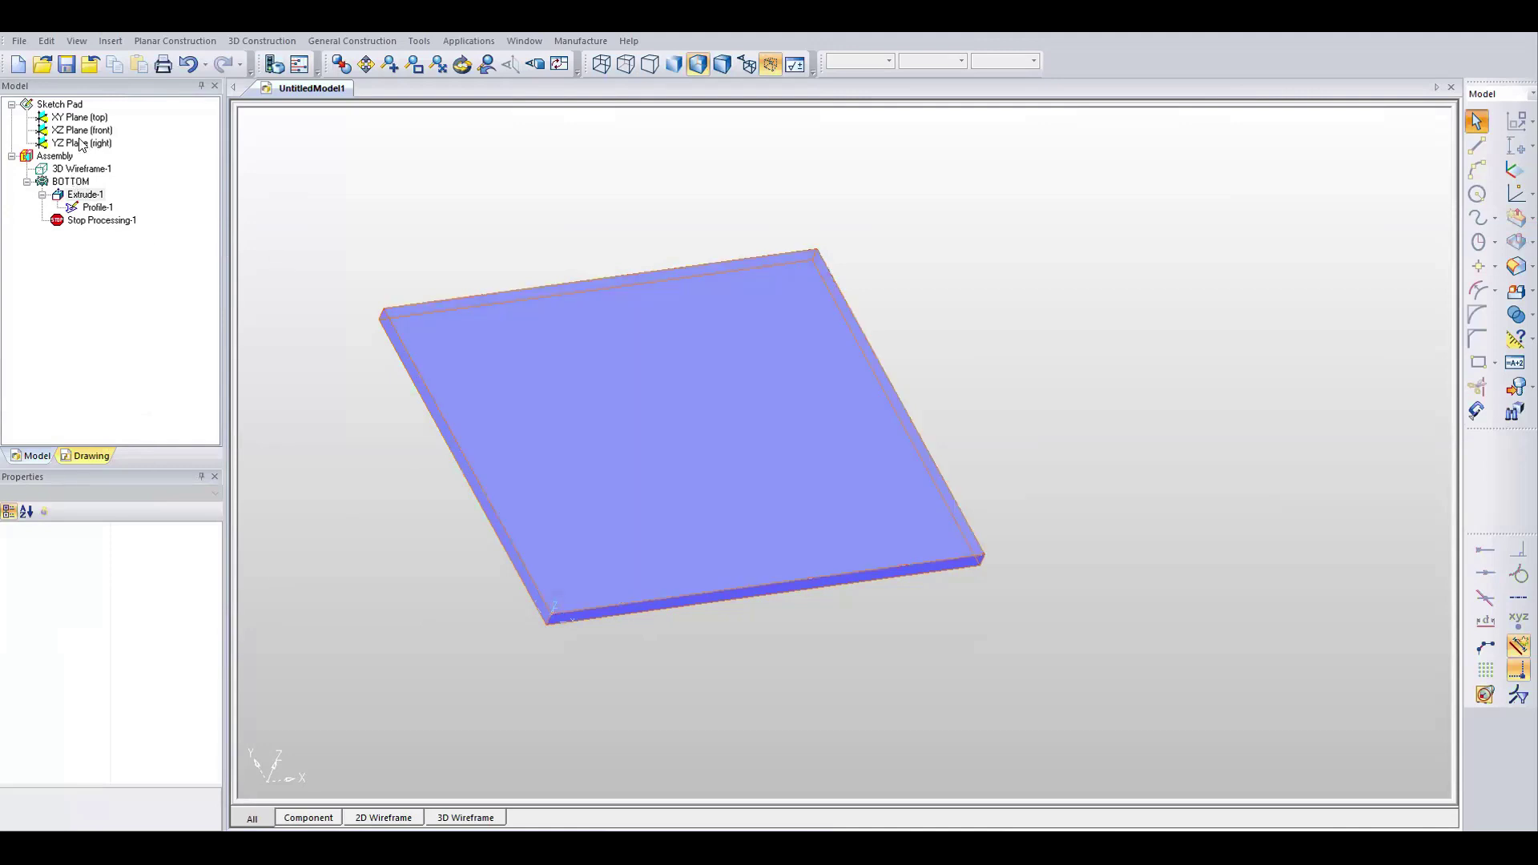
# Examine the model tree's Sketch Pad and XY plane, and the BOTTOM component with its extrusion under Assembly.
pyautogui.click(64, 105)
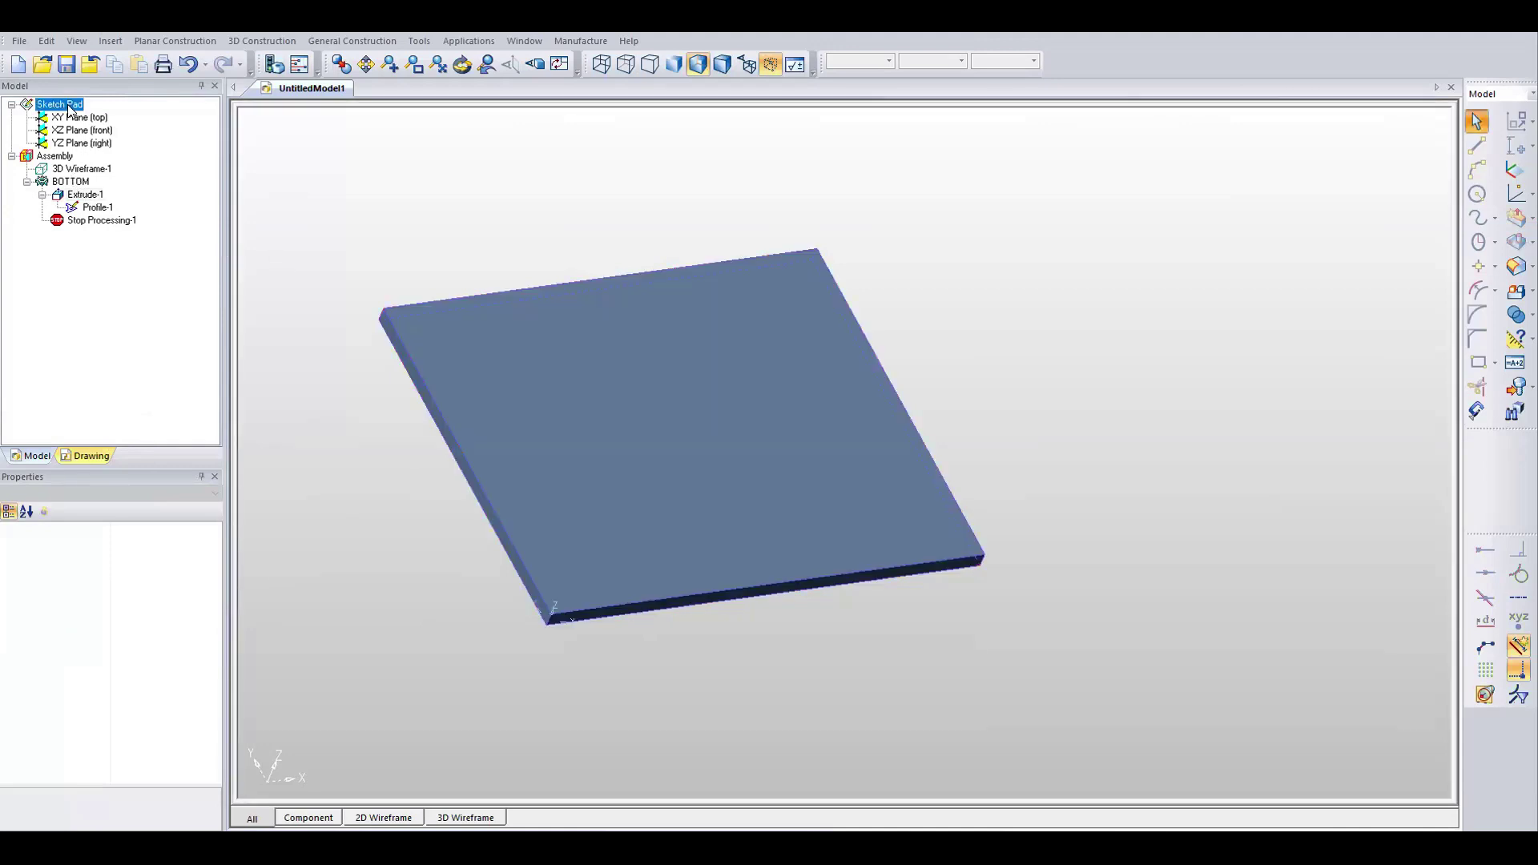
pyautogui.click(74, 119)
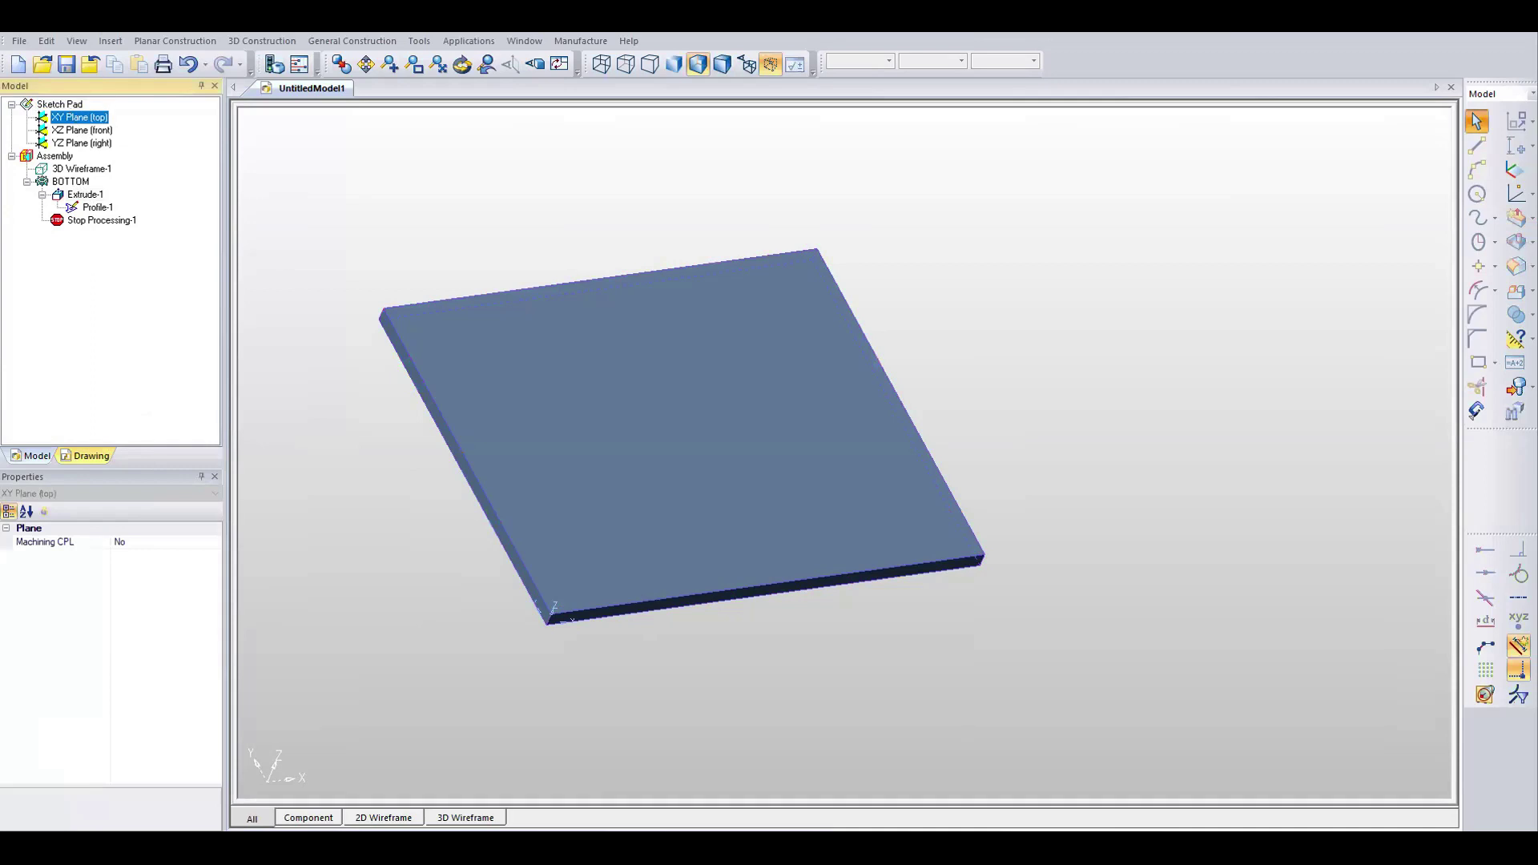
pyautogui.click(97, 118)
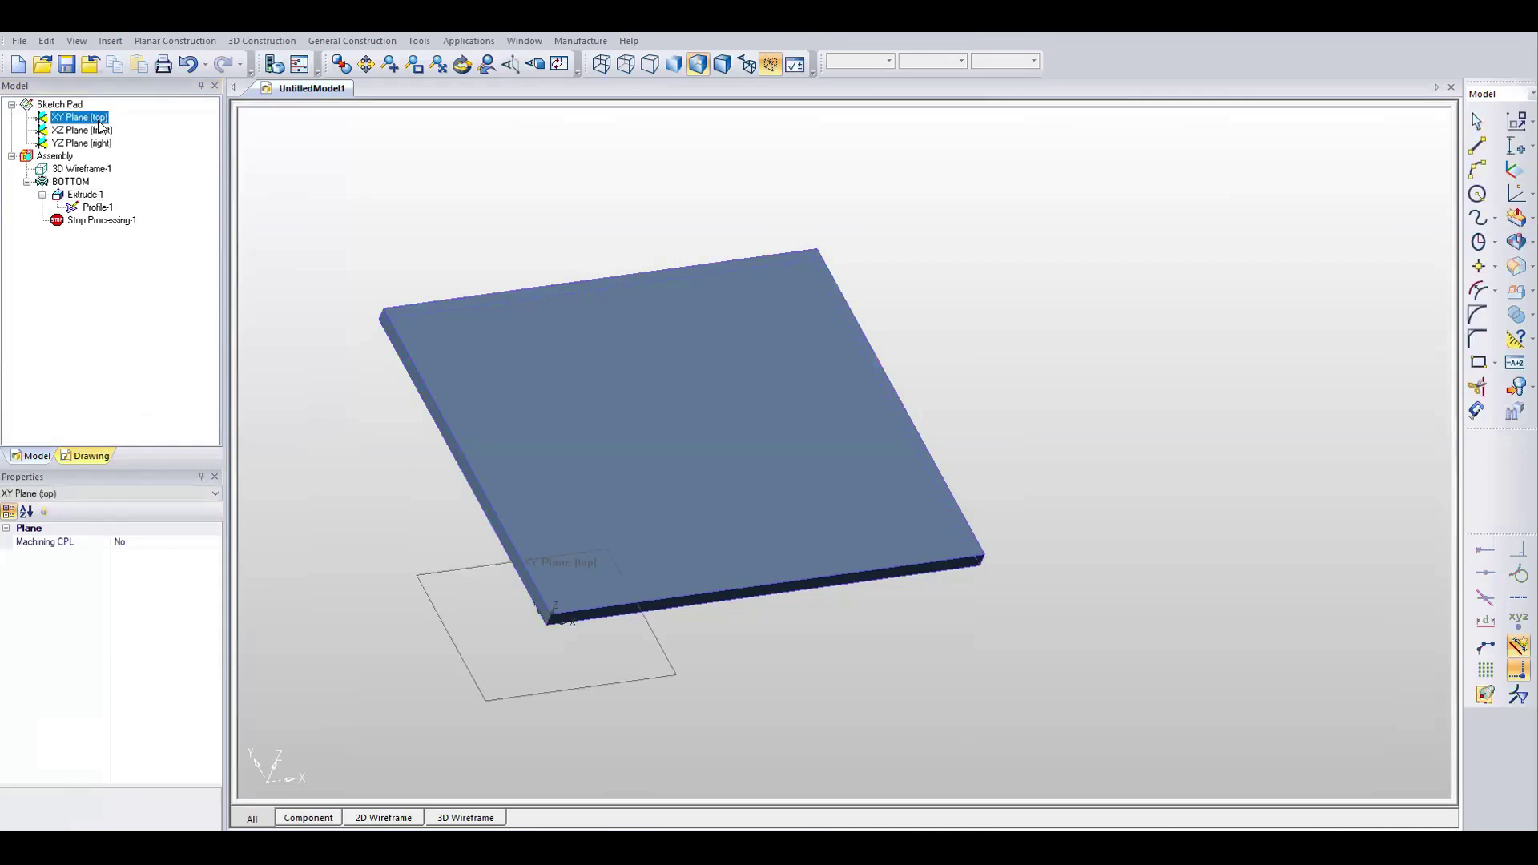
pyautogui.click(130, 142)
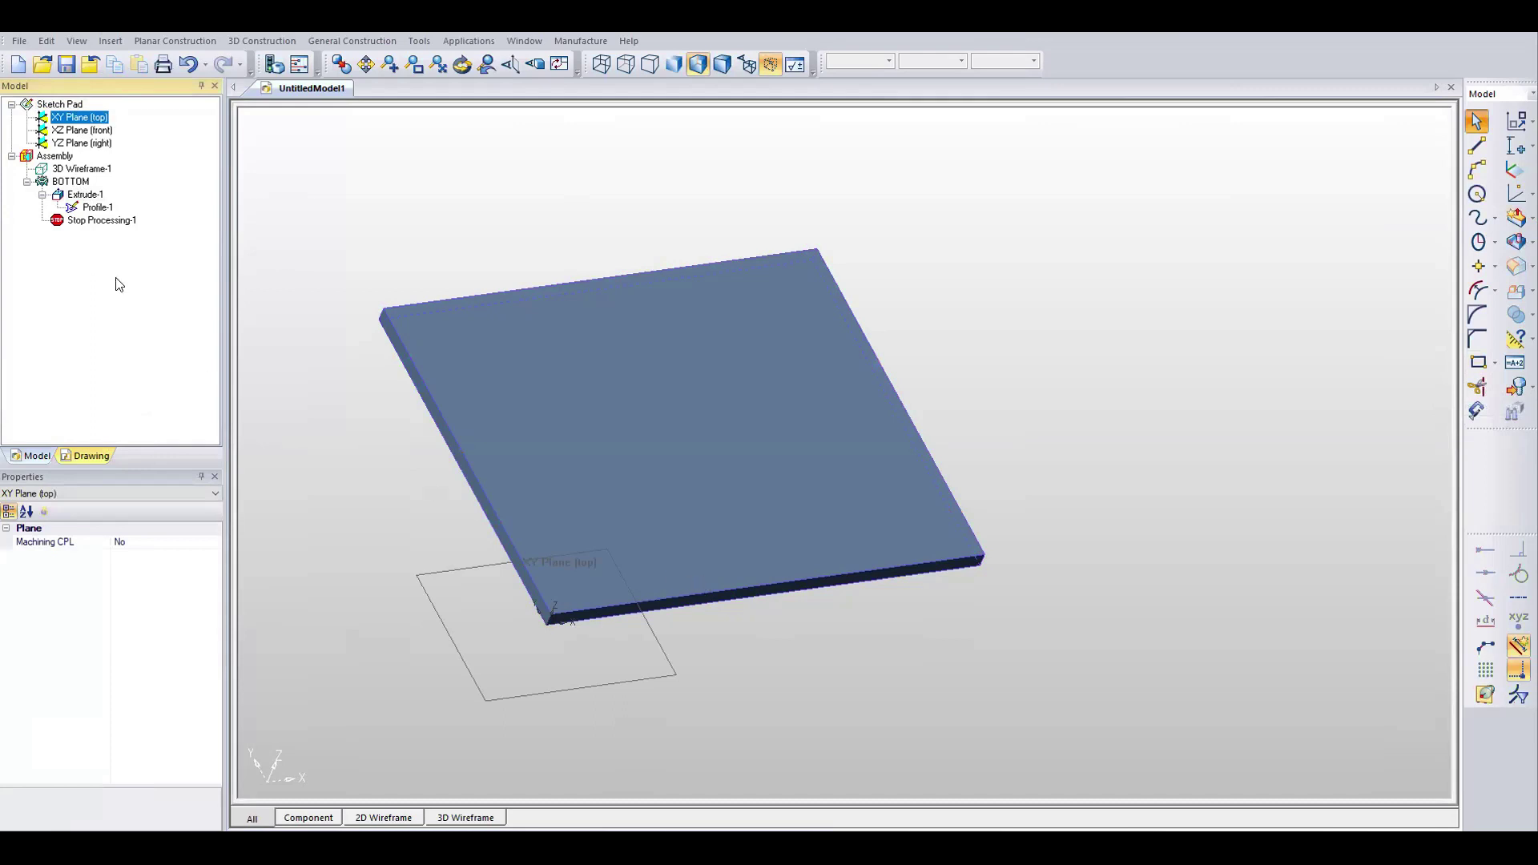
pyautogui.click(55, 156)
pyautogui.click(59, 182)
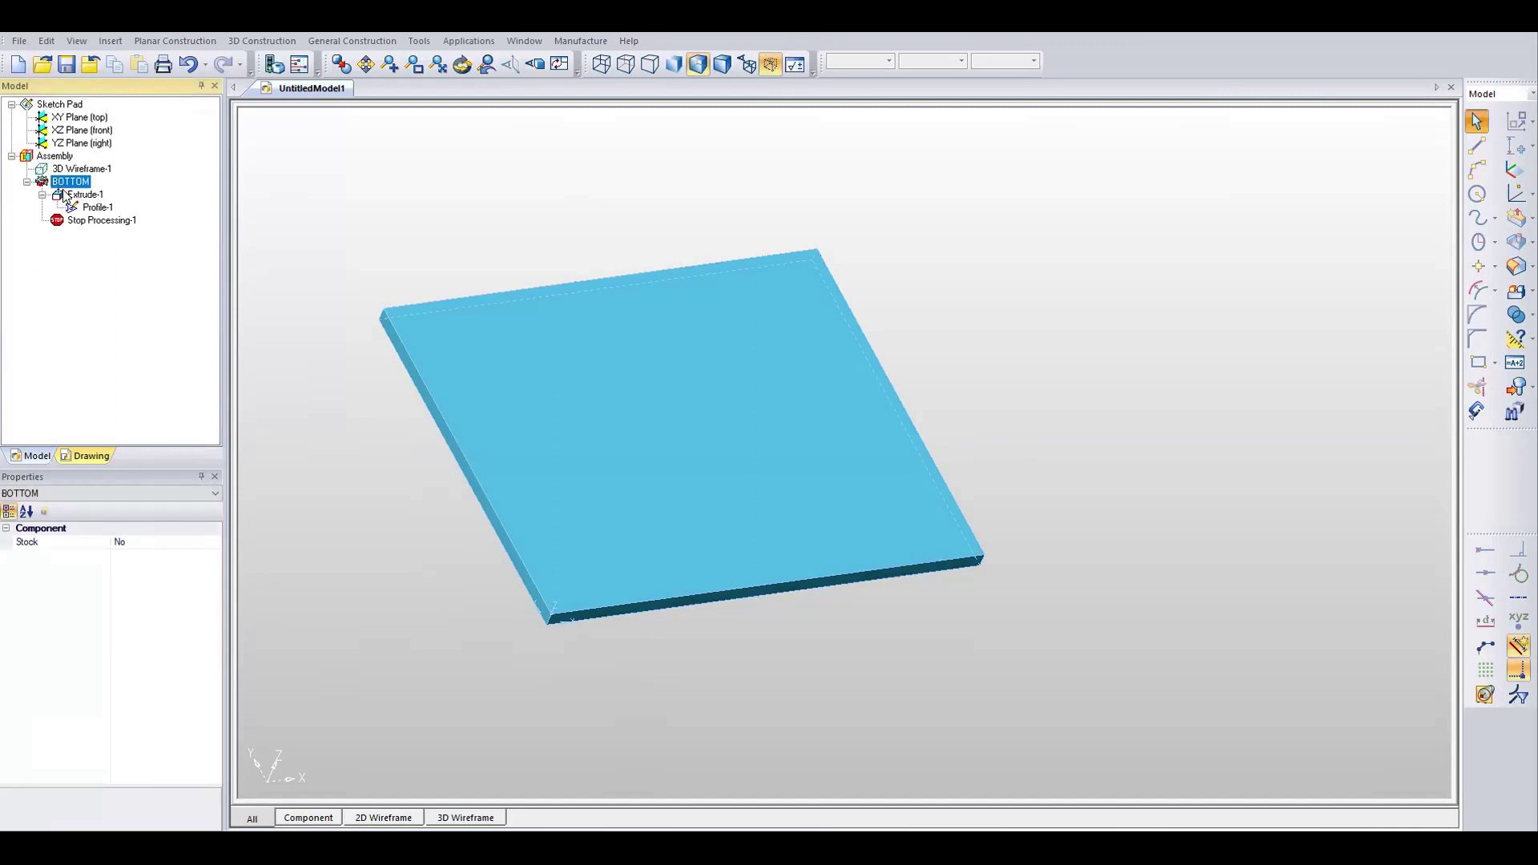
pyautogui.click(66, 186)
pyautogui.click(76, 195)
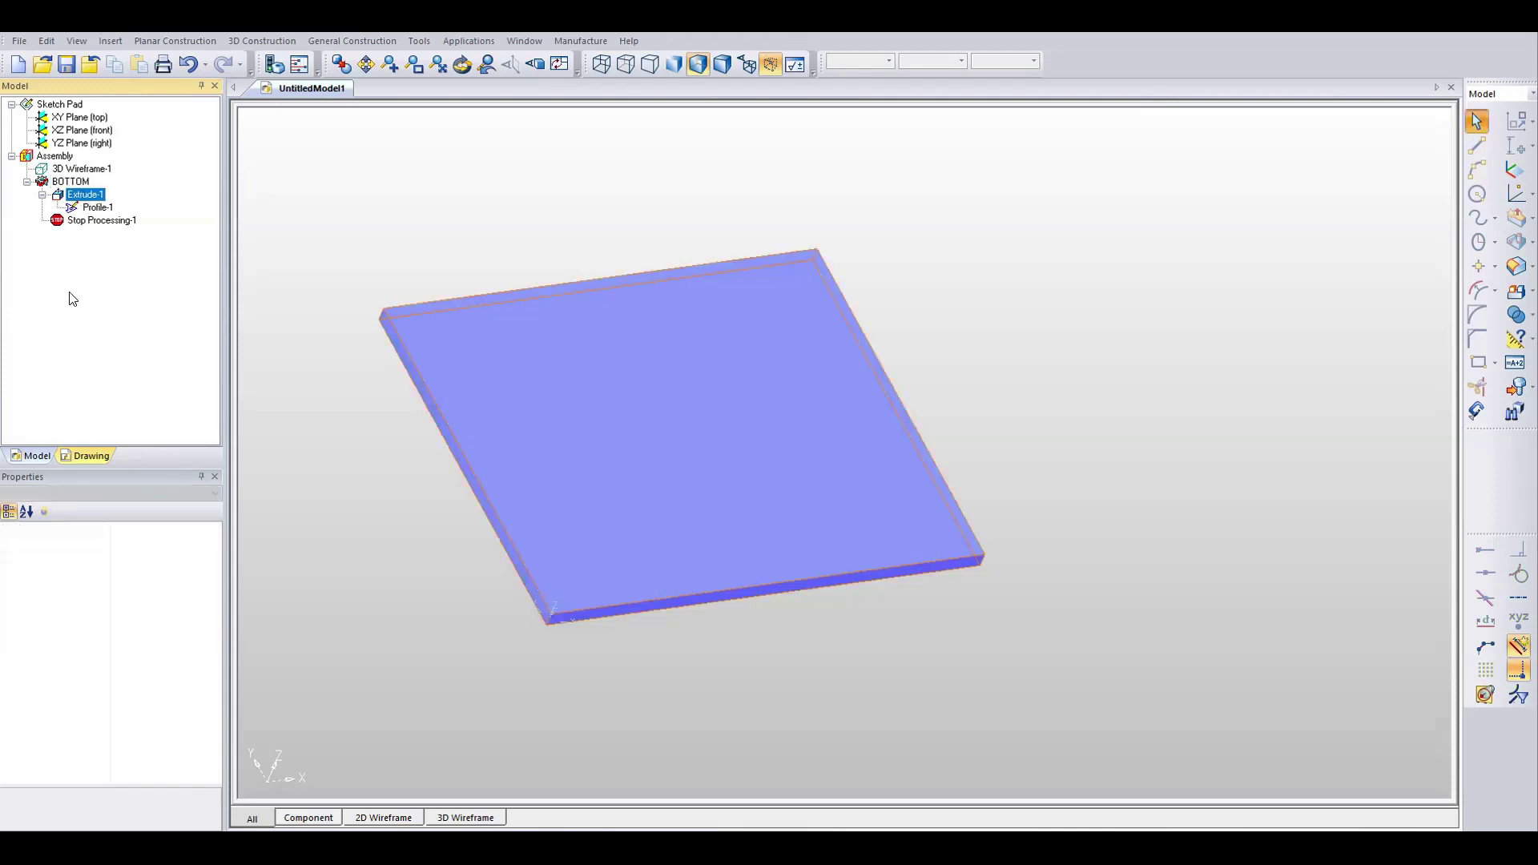
# Set the length dimension along the front edge of the BOTTOM component's profile to 500 mm.
pyautogui.click(98, 207)
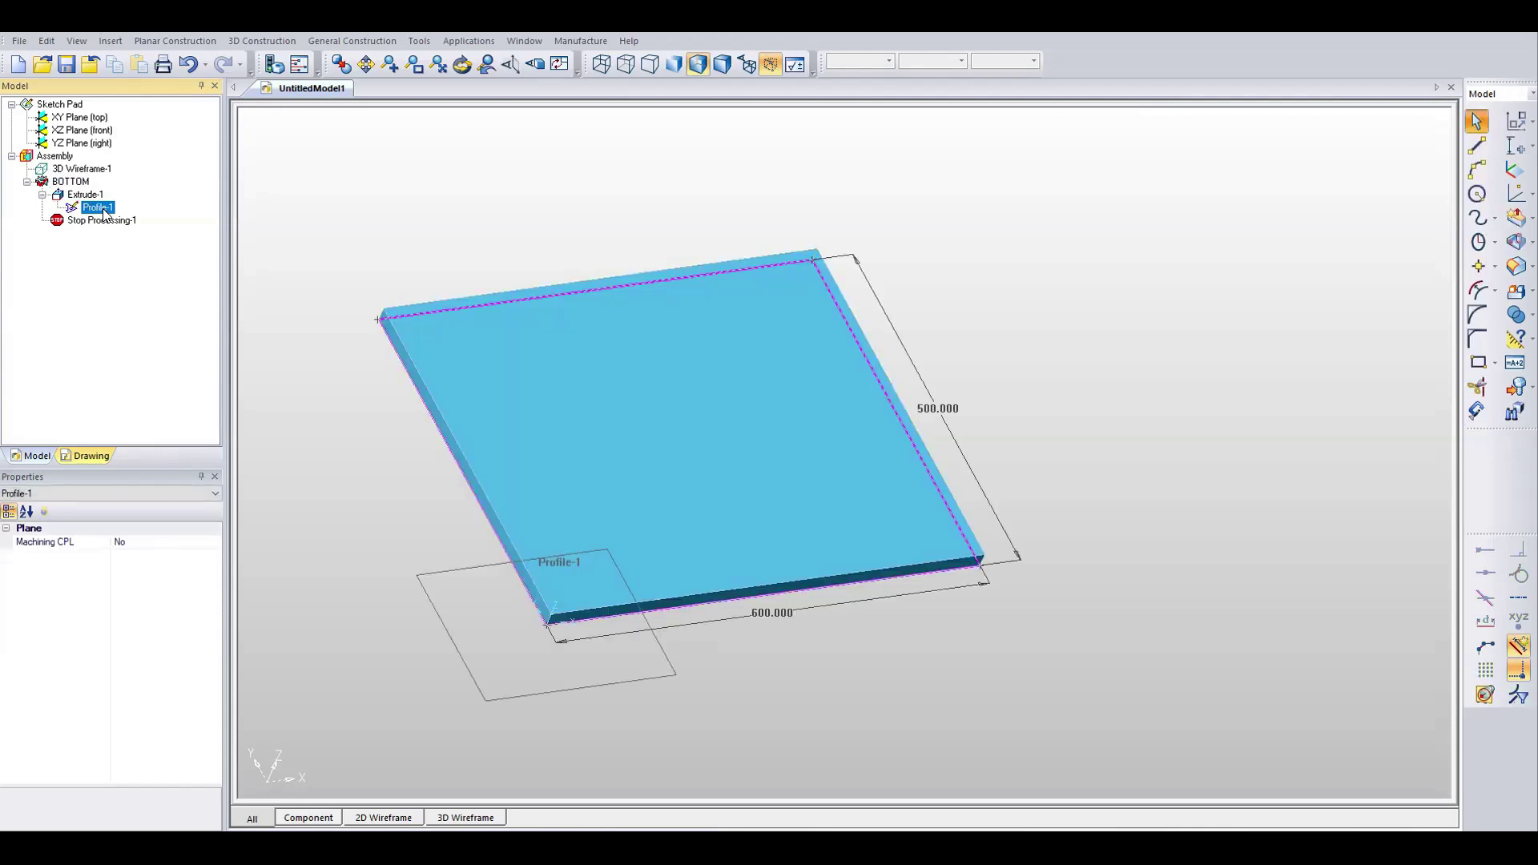
pyautogui.doubleClick(848, 623)
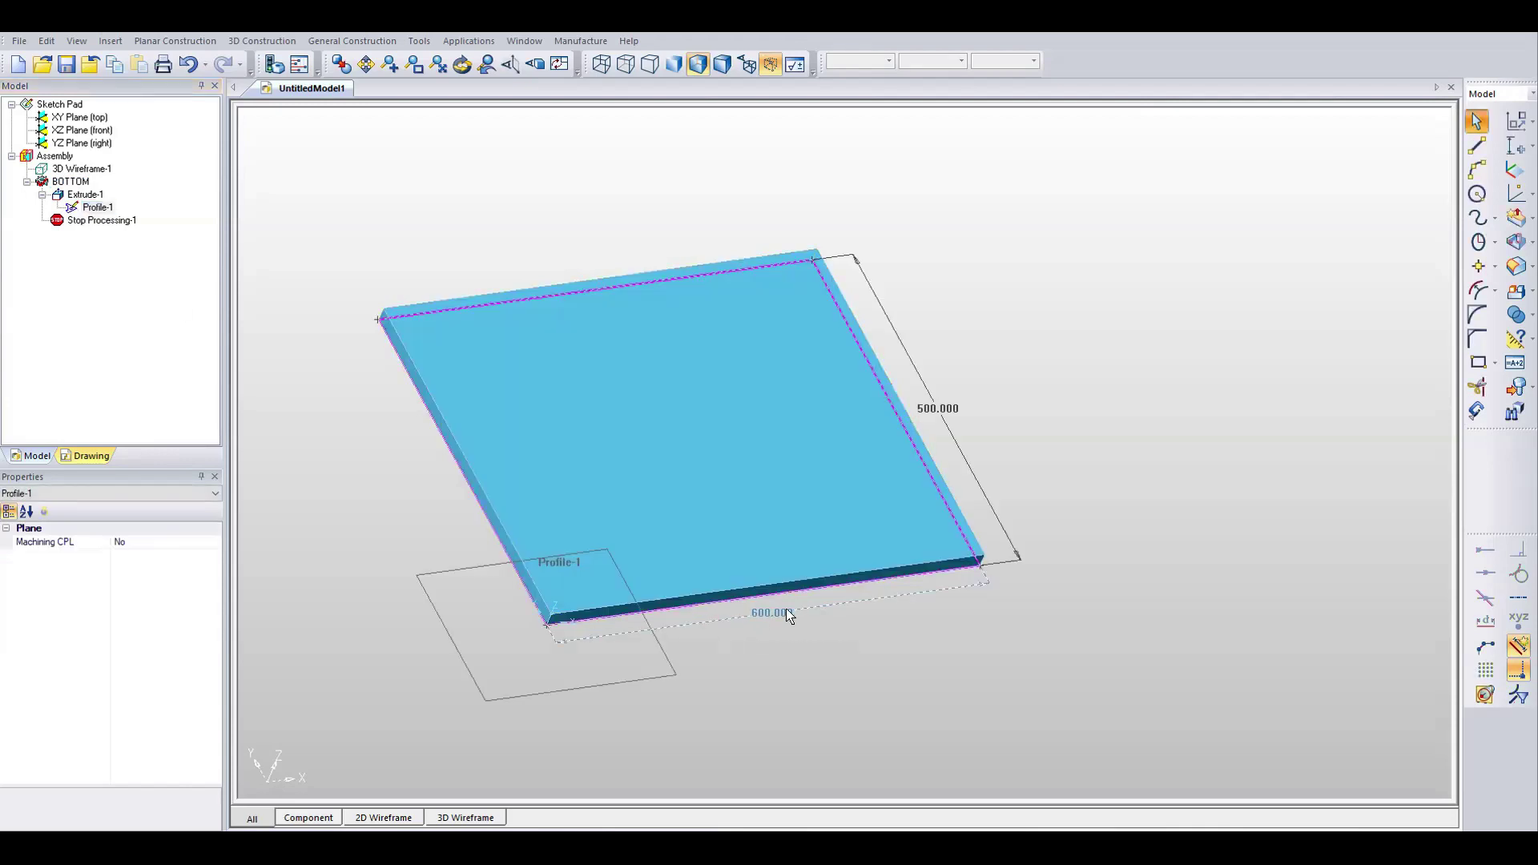
pyautogui.write('500')
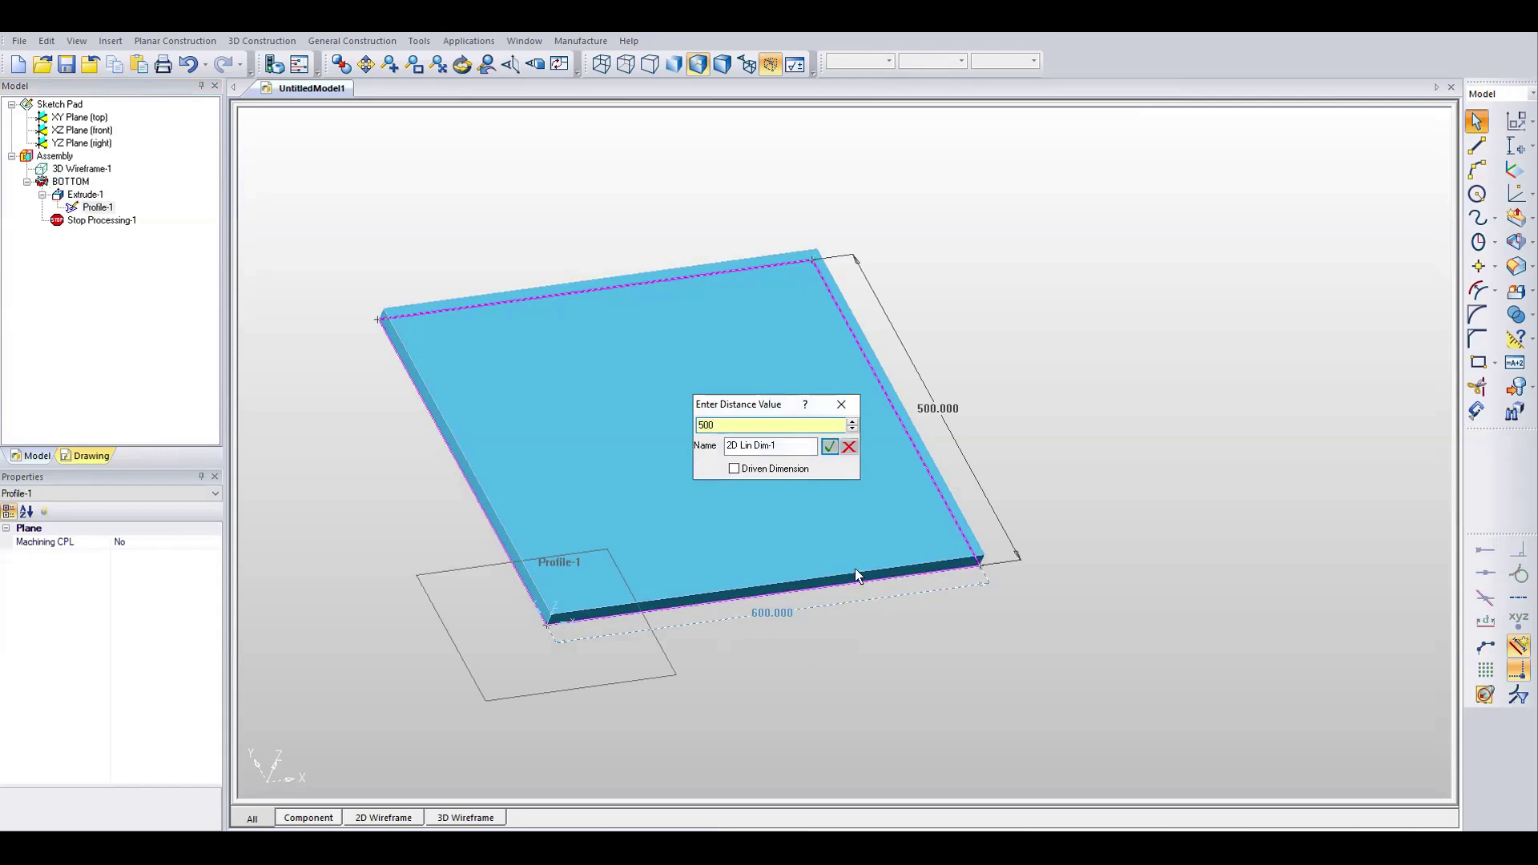
pyautogui.click(837, 445)
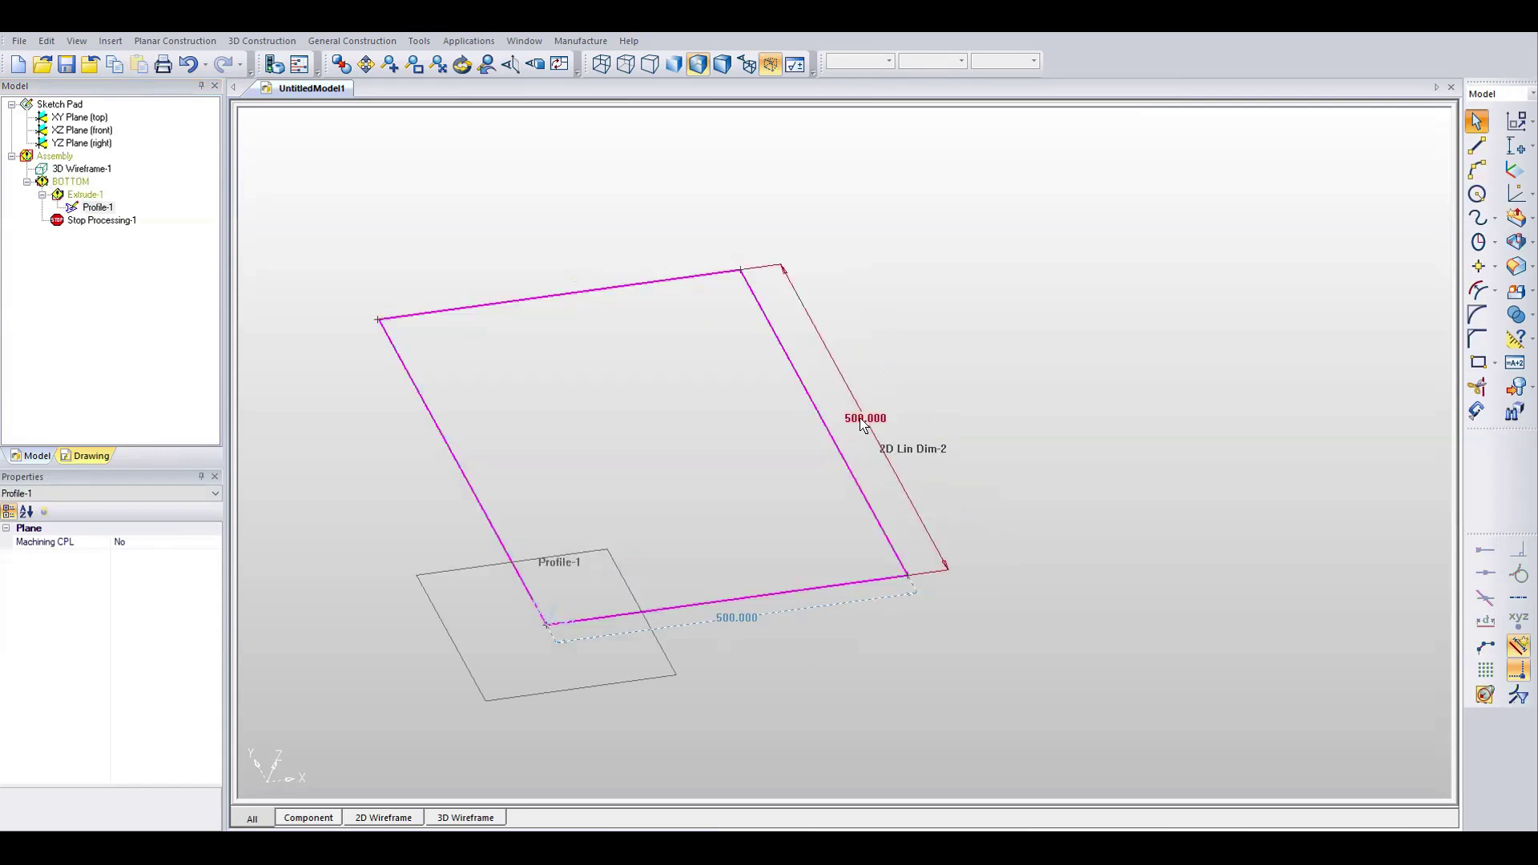
# Set the BOTTOM profile's side dimension to 400 mm and rebuild the model.
pyautogui.doubleClick(858, 418)
pyautogui.write('400')
pyautogui.press('Return')
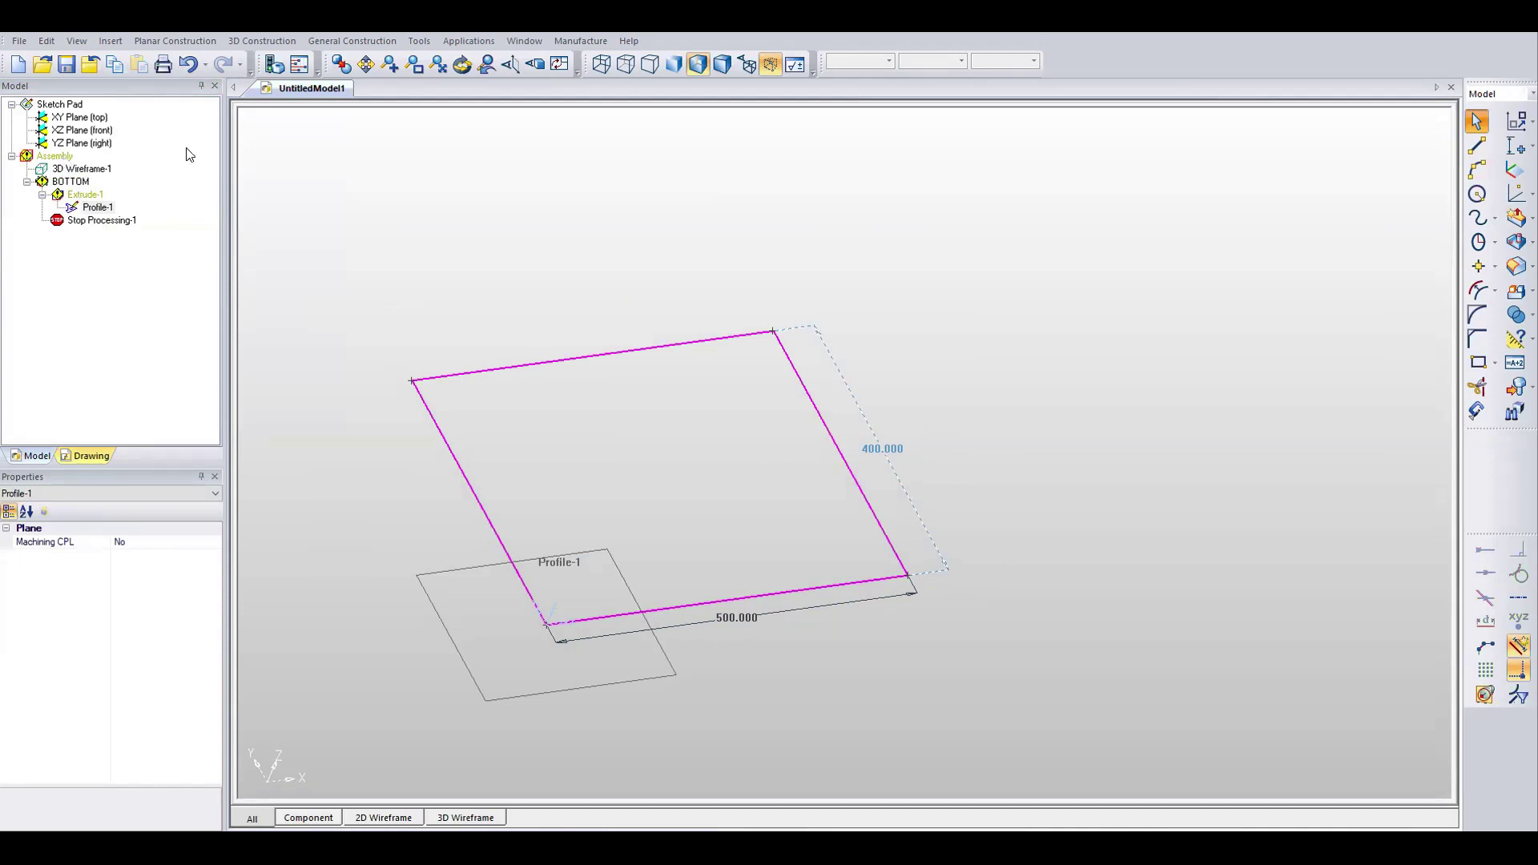
pyautogui.click(276, 67)
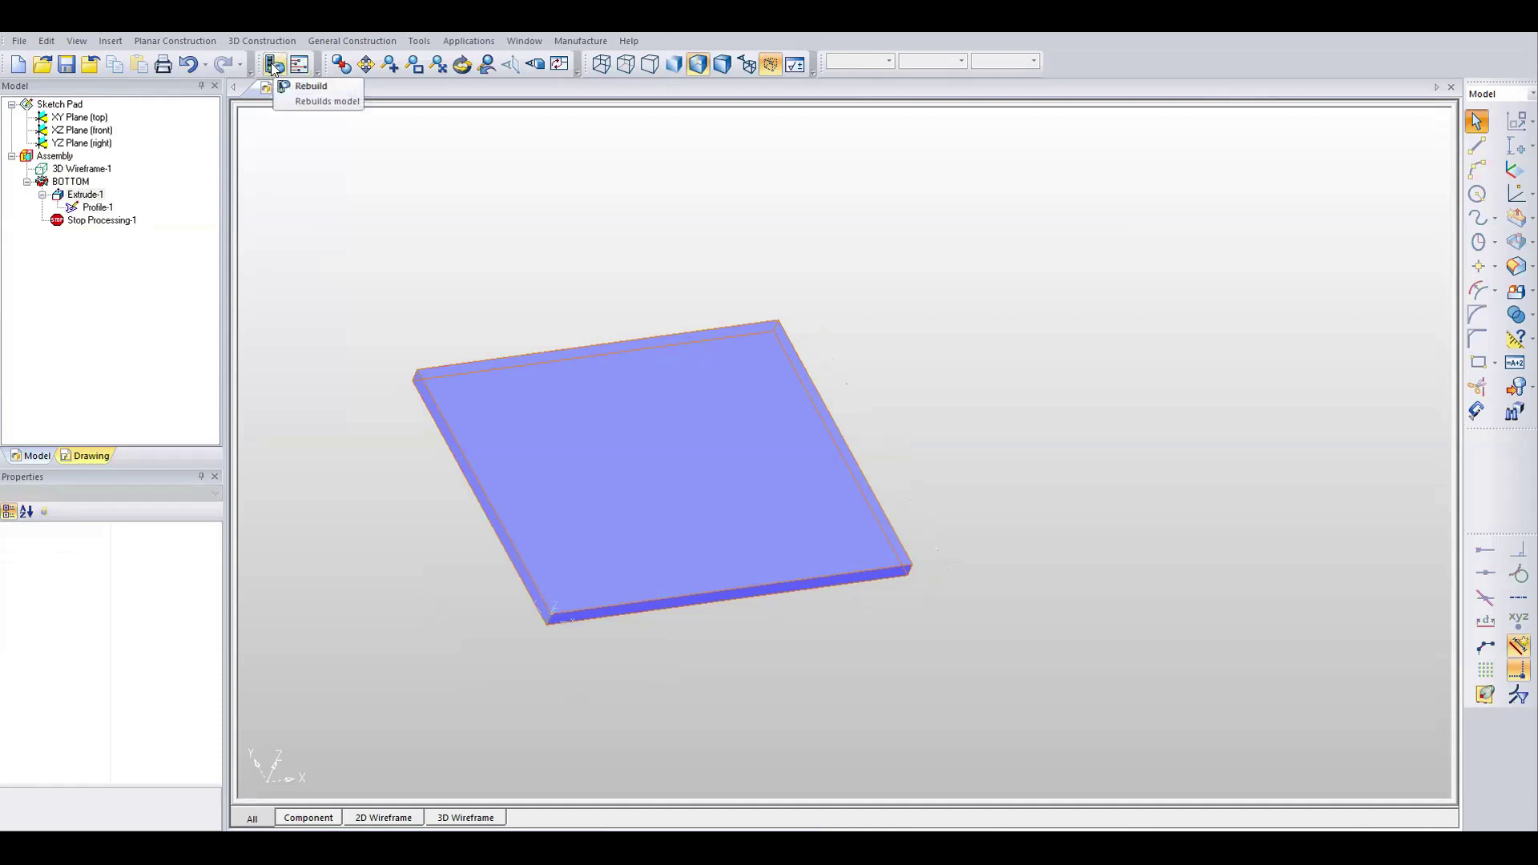
pyautogui.click(274, 64)
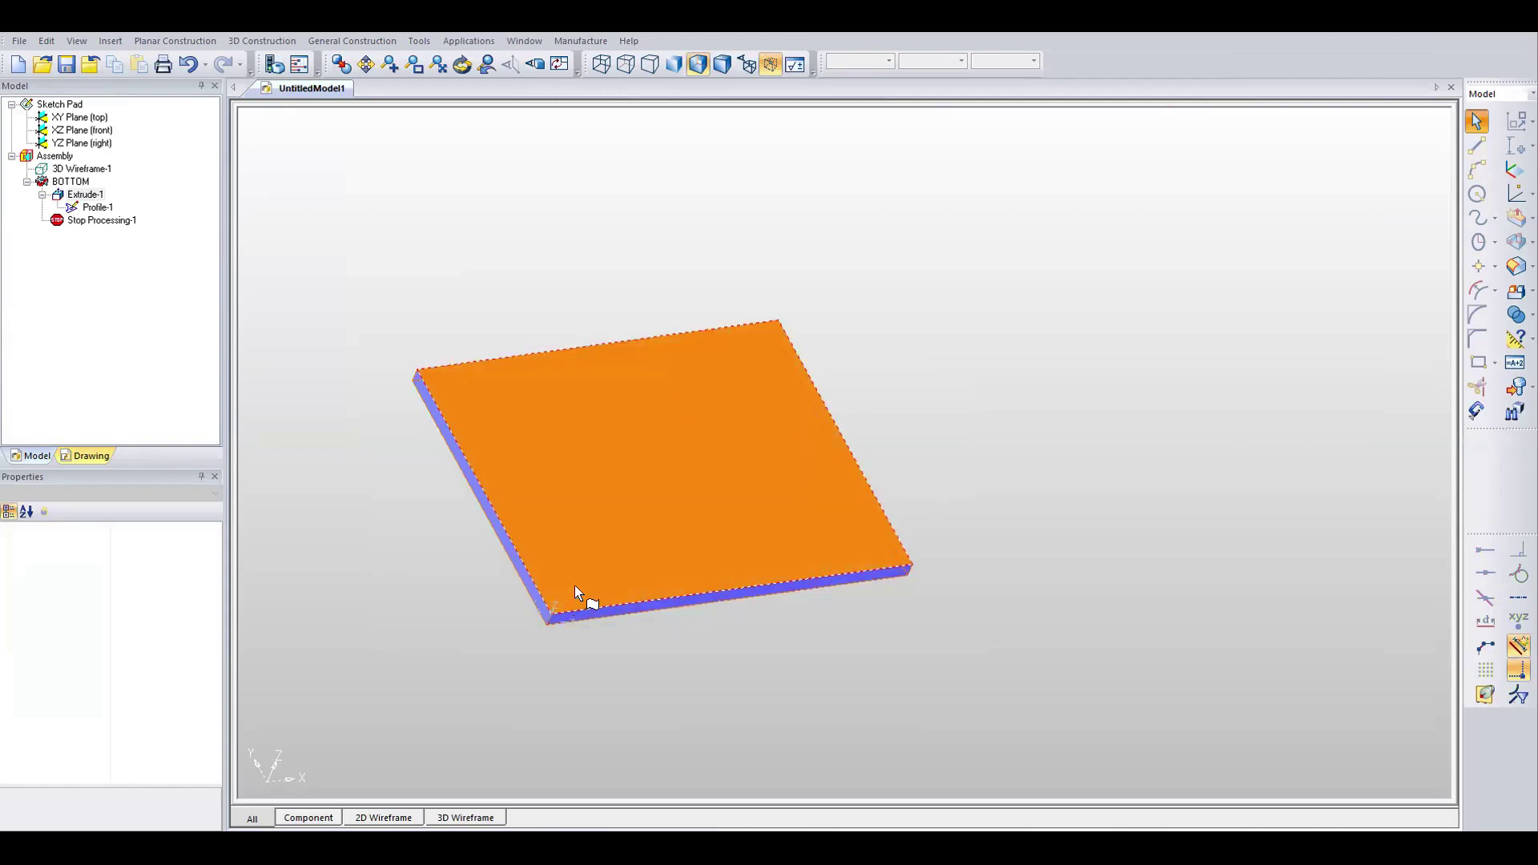
pyautogui.click(697, 597)
pyautogui.moveTo(662, 598)
pyautogui.mouseDown()
pyautogui.moveTo(673, 573)
pyautogui.moveTo(769, 559)
pyautogui.moveTo(776, 587)
pyautogui.mouseUp()
pyautogui.moveTo(776, 587); pyautogui.dragTo(776, 593)
pyautogui.moveTo(661, 584); pyautogui.dragTo(659, 605)
pyautogui.moveTo(770, 566); pyautogui.dragTo(776, 587)
pyautogui.moveTo(663, 584); pyautogui.dragTo(771, 573)
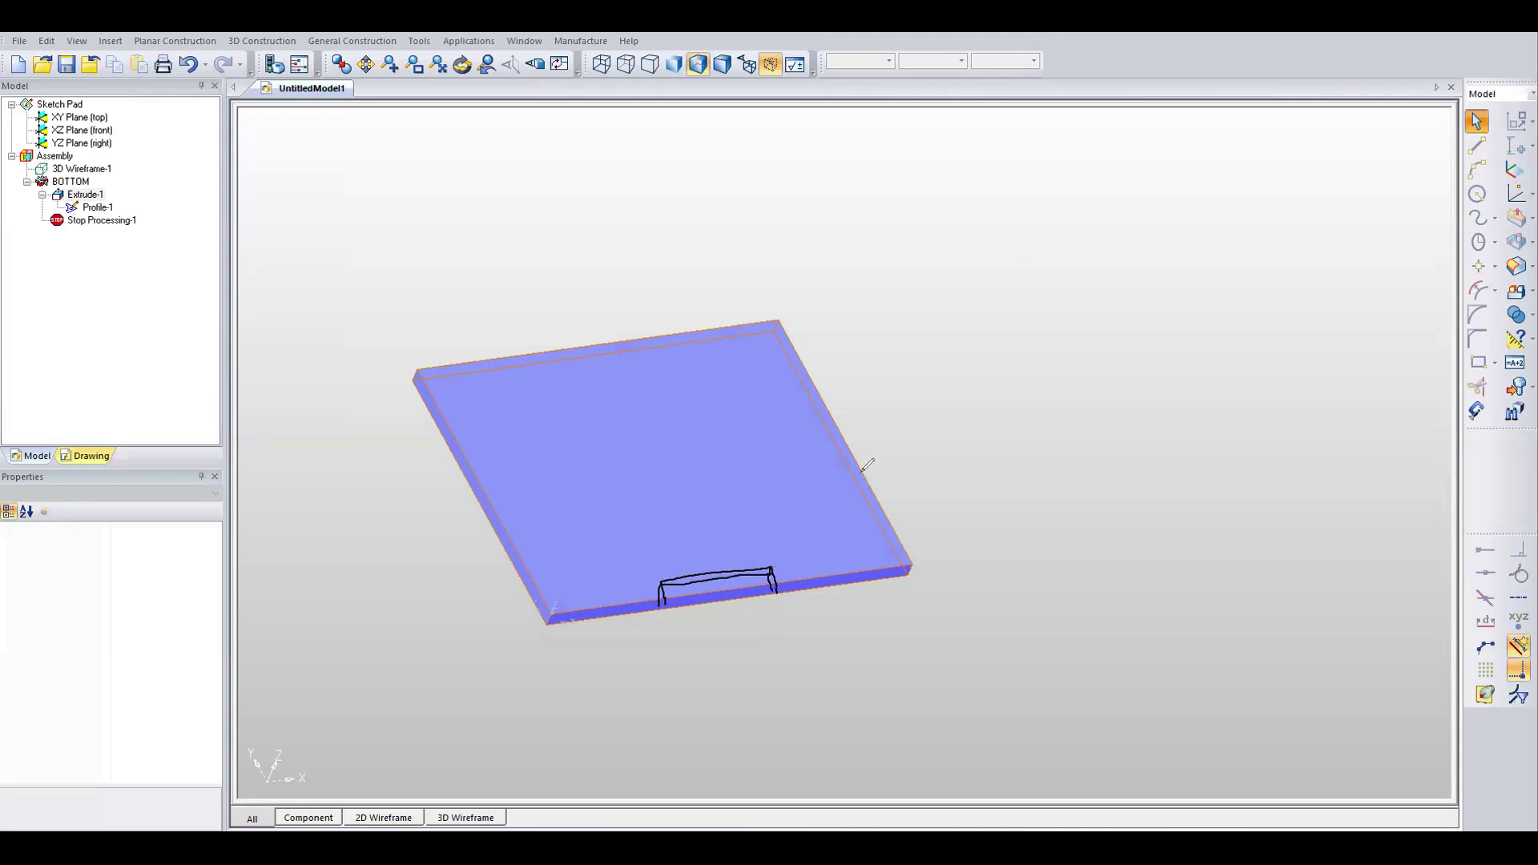
pyautogui.moveTo(705, 439)
pyautogui.mouseDown()
pyautogui.moveTo(707, 485)
pyautogui.moveTo(717, 478)
pyautogui.mouseUp()
pyautogui.moveTo(660, 529); pyautogui.dragTo(686, 550)
pyautogui.moveTo(687, 529)
pyautogui.mouseDown()
pyautogui.moveTo(661, 553)
pyautogui.moveTo(708, 530)
pyautogui.mouseUp()
pyautogui.moveTo(718, 517); pyautogui.dragTo(706, 543)
pyautogui.press('Escape')
pyautogui.moveTo(635, 460); pyautogui.dragTo(685, 400, button='middle')
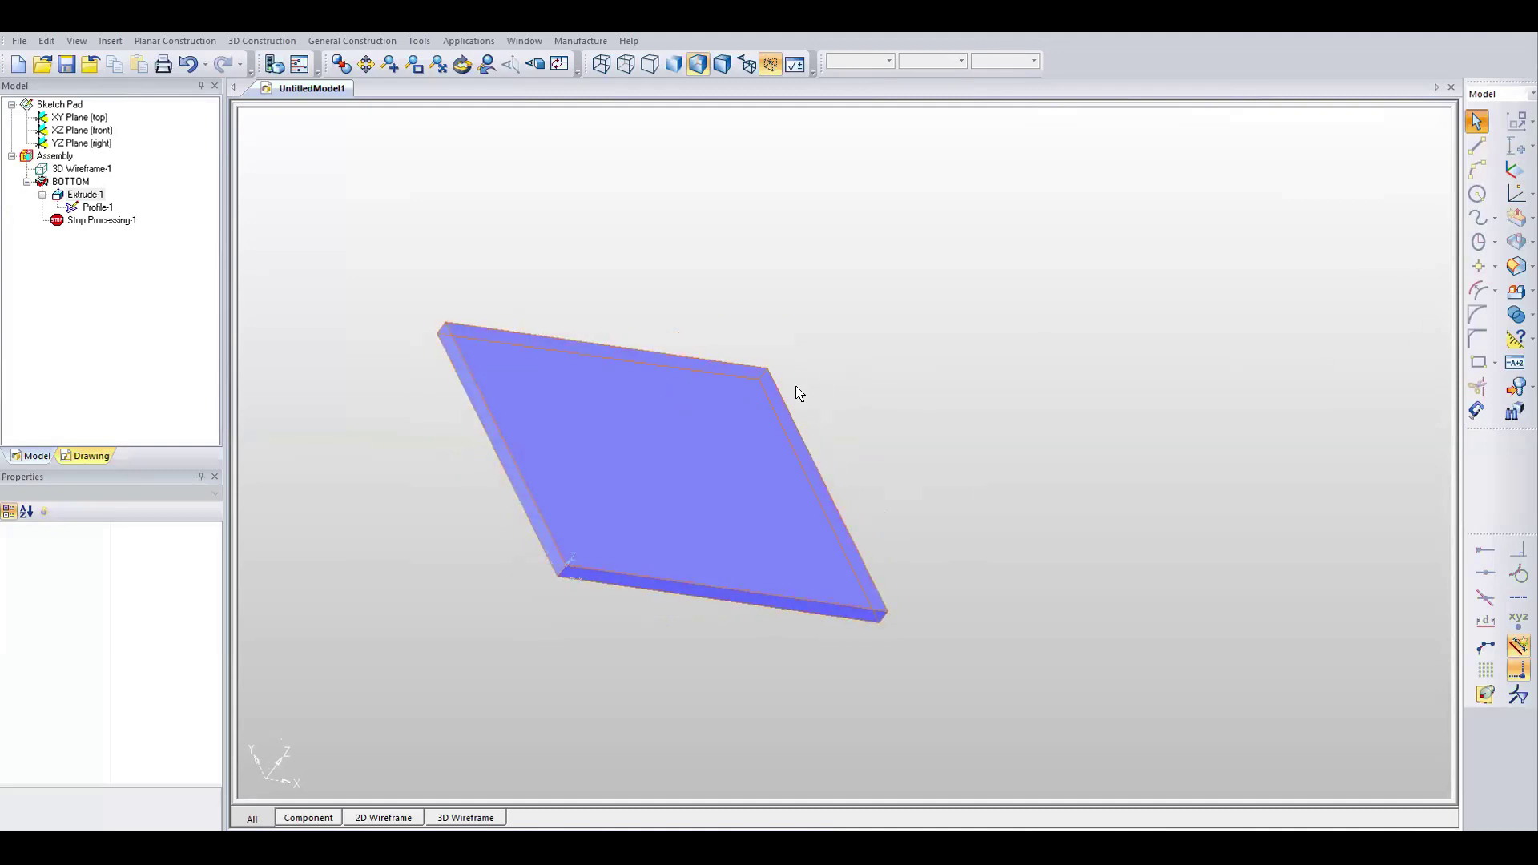
pyautogui.click(88, 194)
pyautogui.click(88, 195)
pyautogui.press('Escape')
# Sketch a circle beside the rectangle within the BOTTOM component's profile and rebuild the model.
pyautogui.click(98, 210)
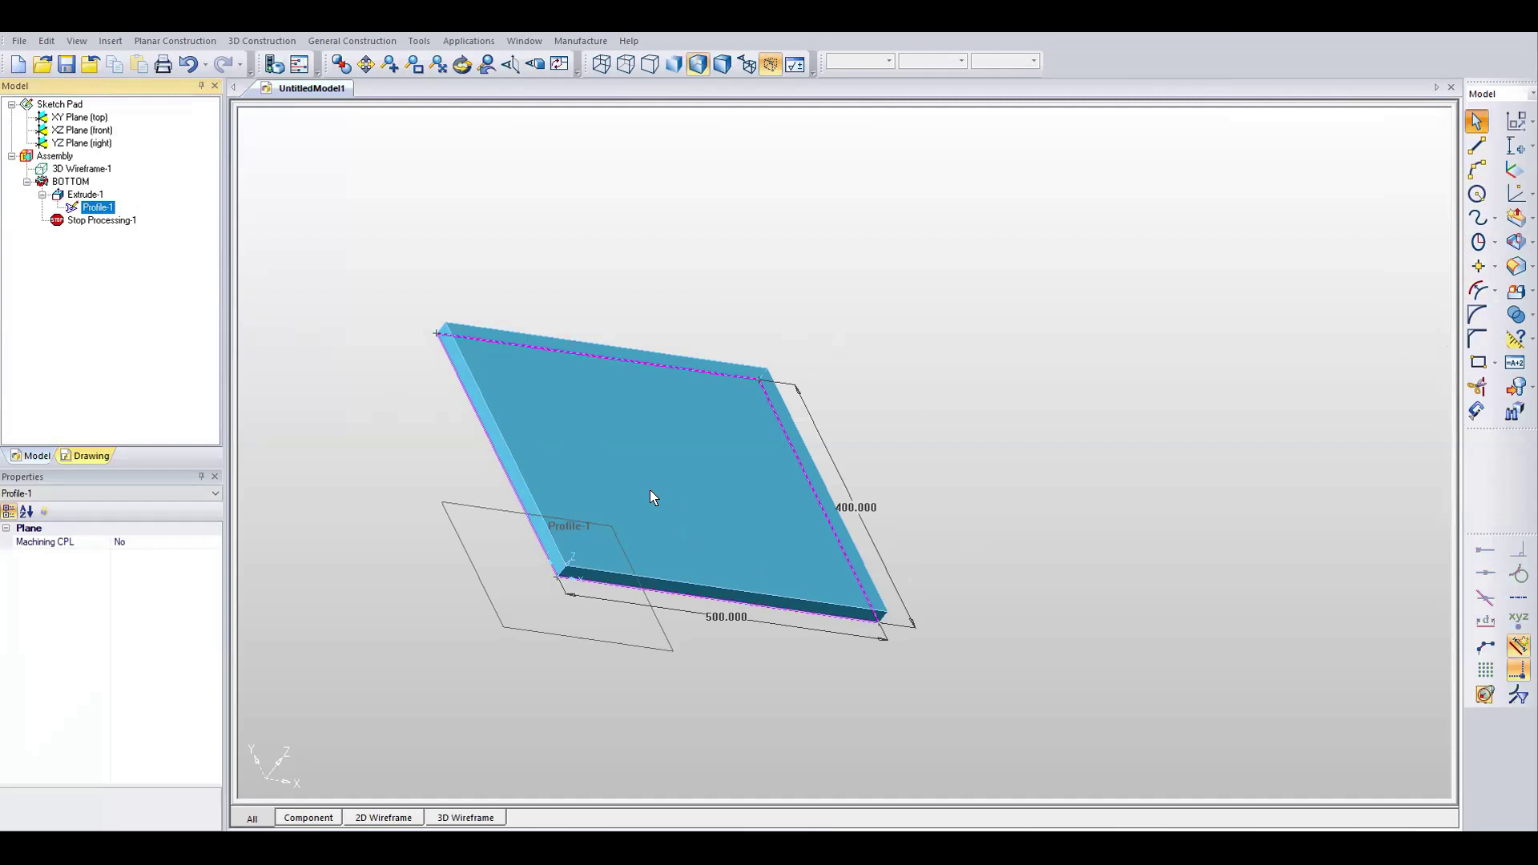
pyautogui.click(1478, 362)
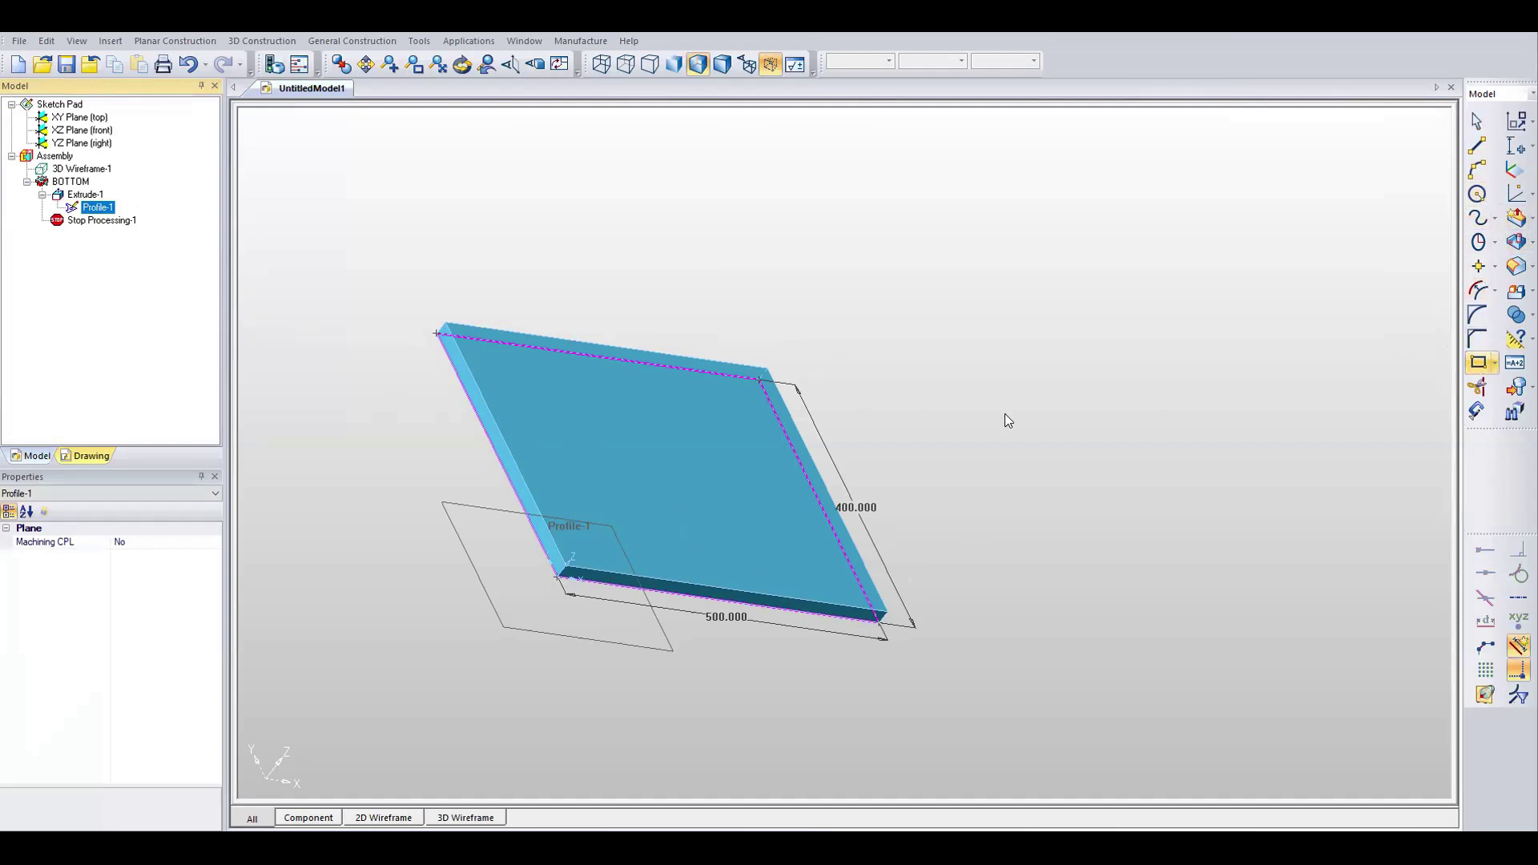
pyautogui.click(1478, 194)
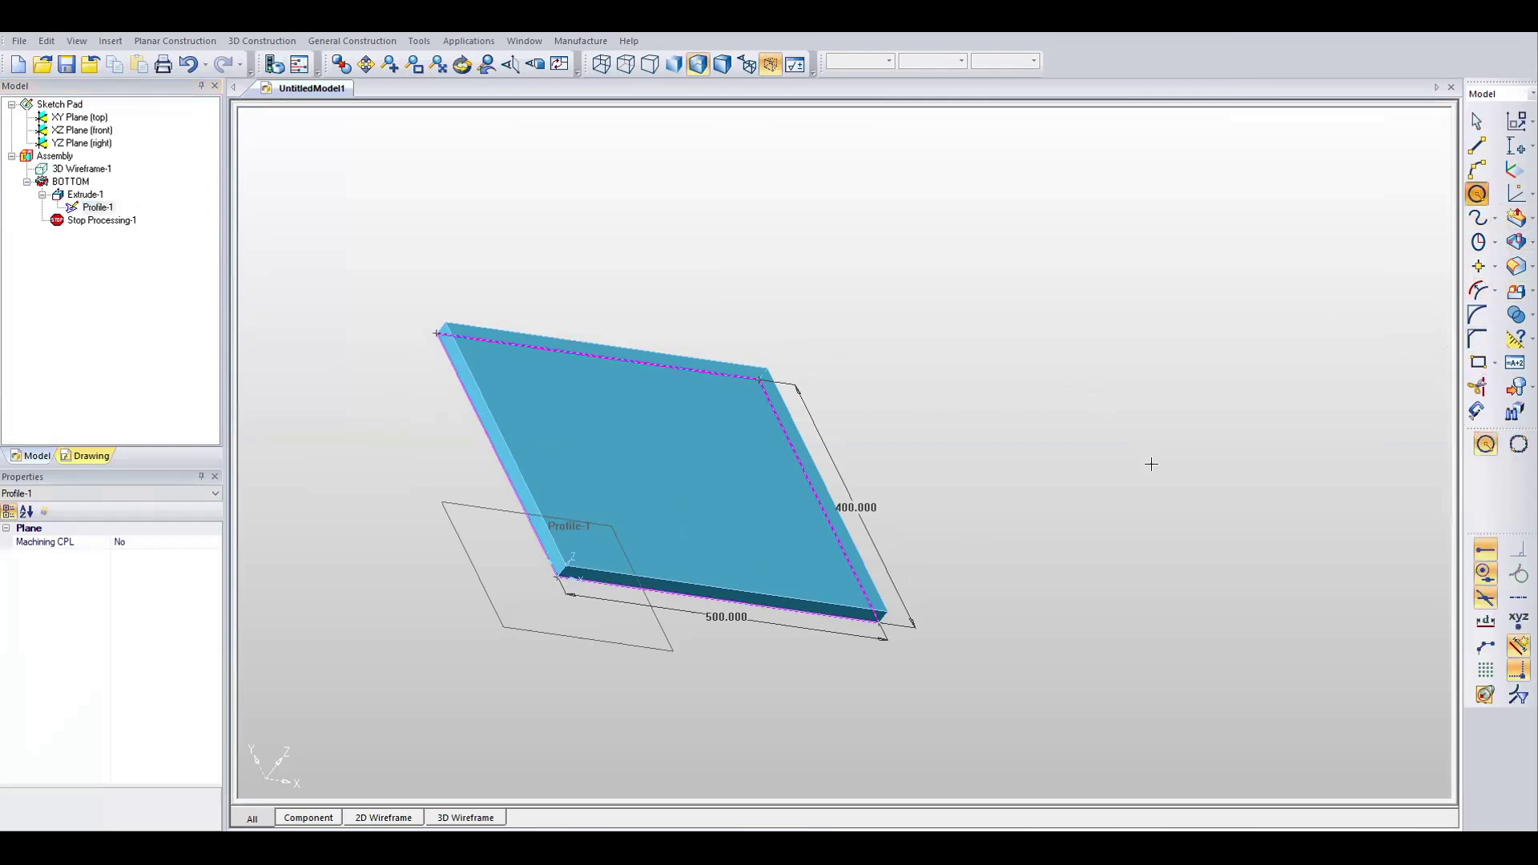
pyautogui.click(1093, 401)
pyautogui.click(1185, 521)
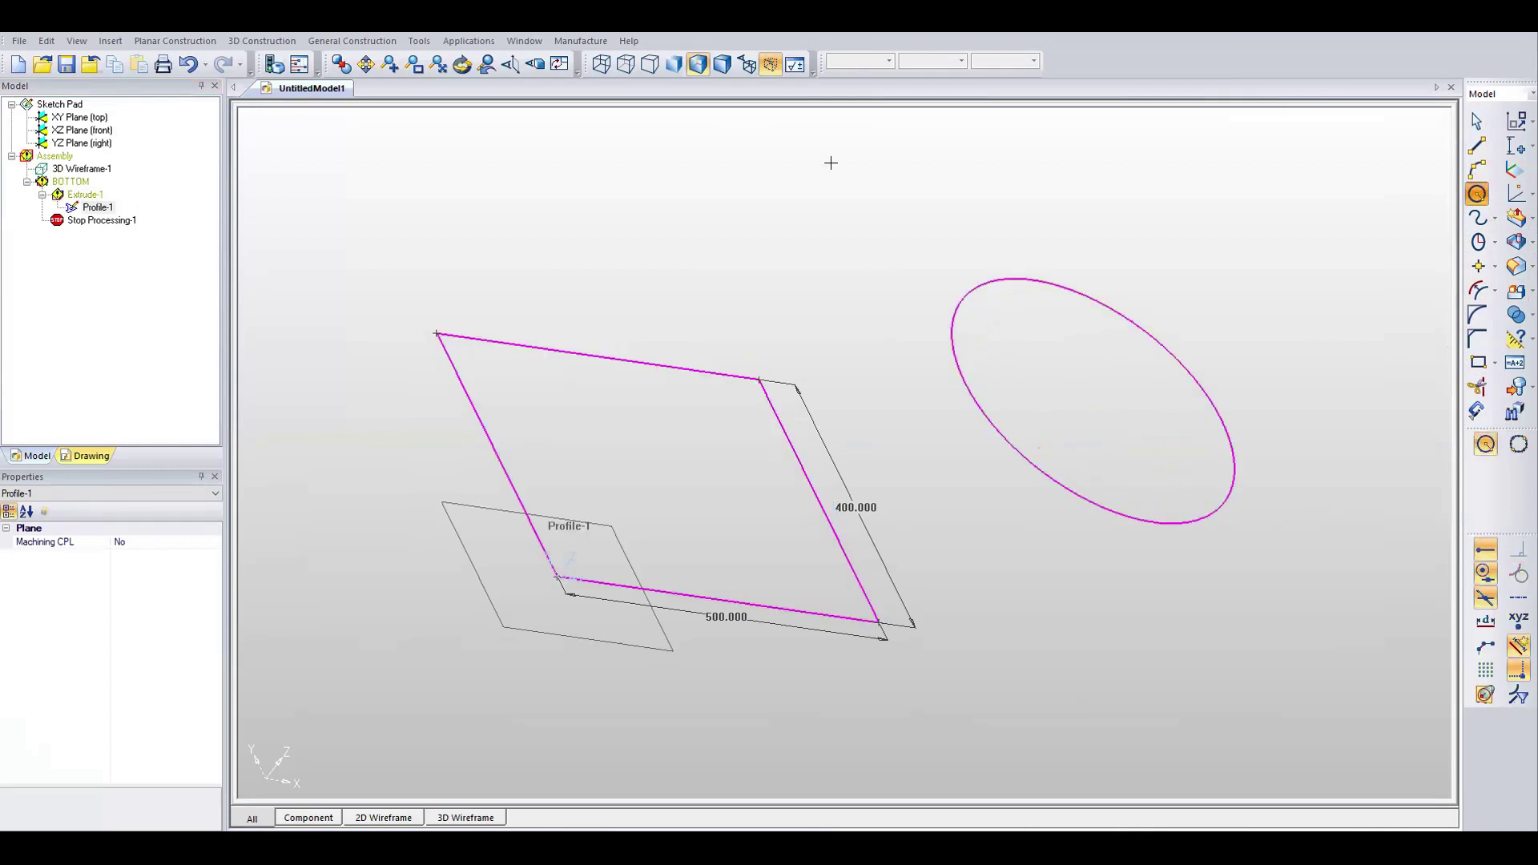
pyautogui.click(275, 64)
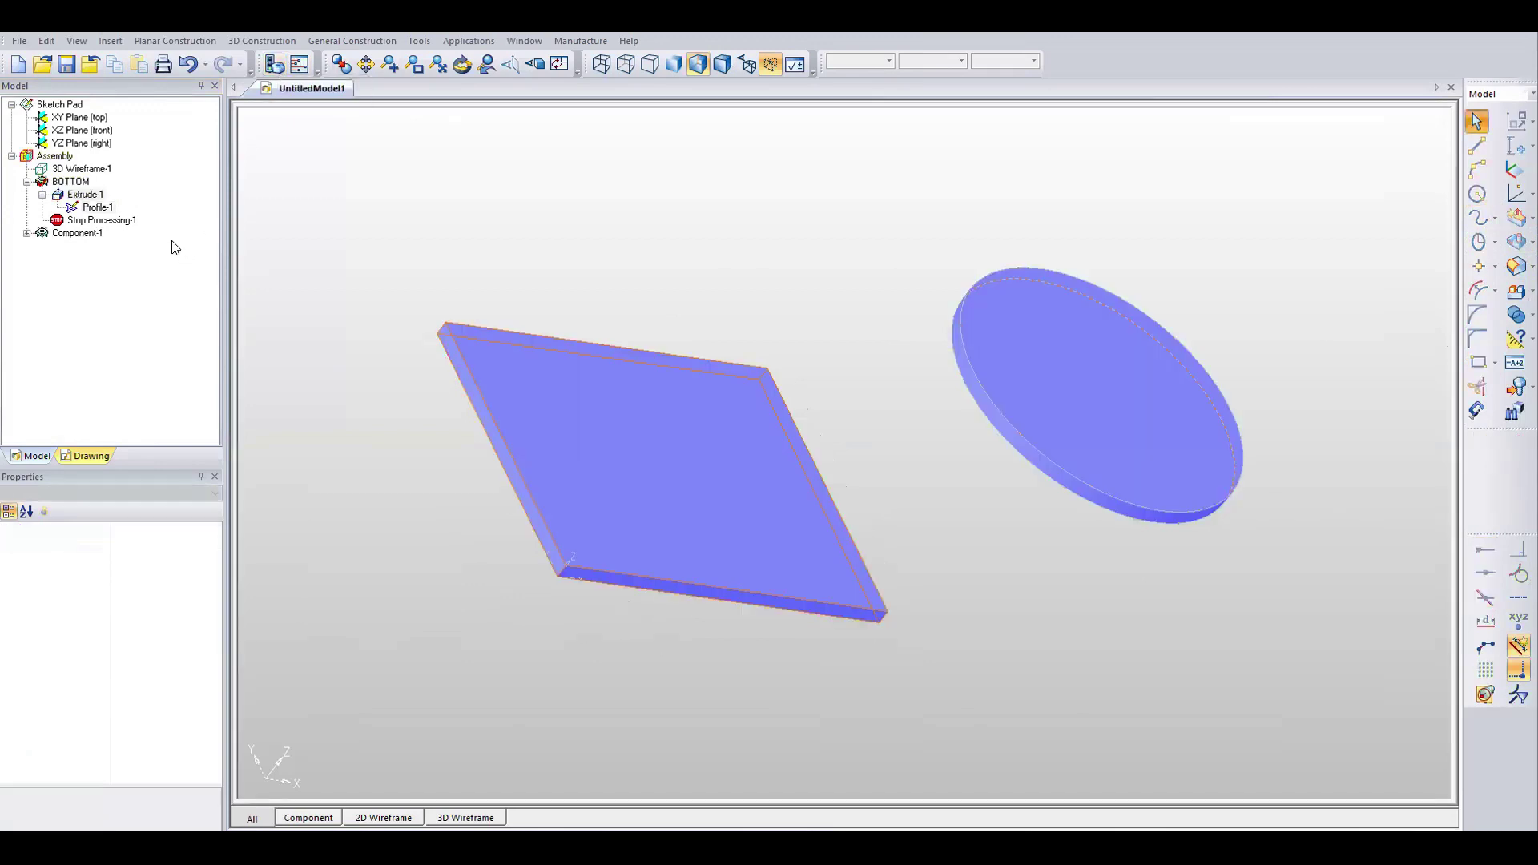
# Examine the plate and the disc, and expand the disc component's branch in the model tree.
pyautogui.click(85, 195)
pyautogui.click(462, 64)
pyautogui.moveTo(906, 436)
pyautogui.mouseDown()
pyautogui.moveTo(886, 350)
pyautogui.moveTo(882, 454)
pyautogui.moveTo(848, 532)
pyautogui.moveTo(849, 480)
pyautogui.mouseUp()
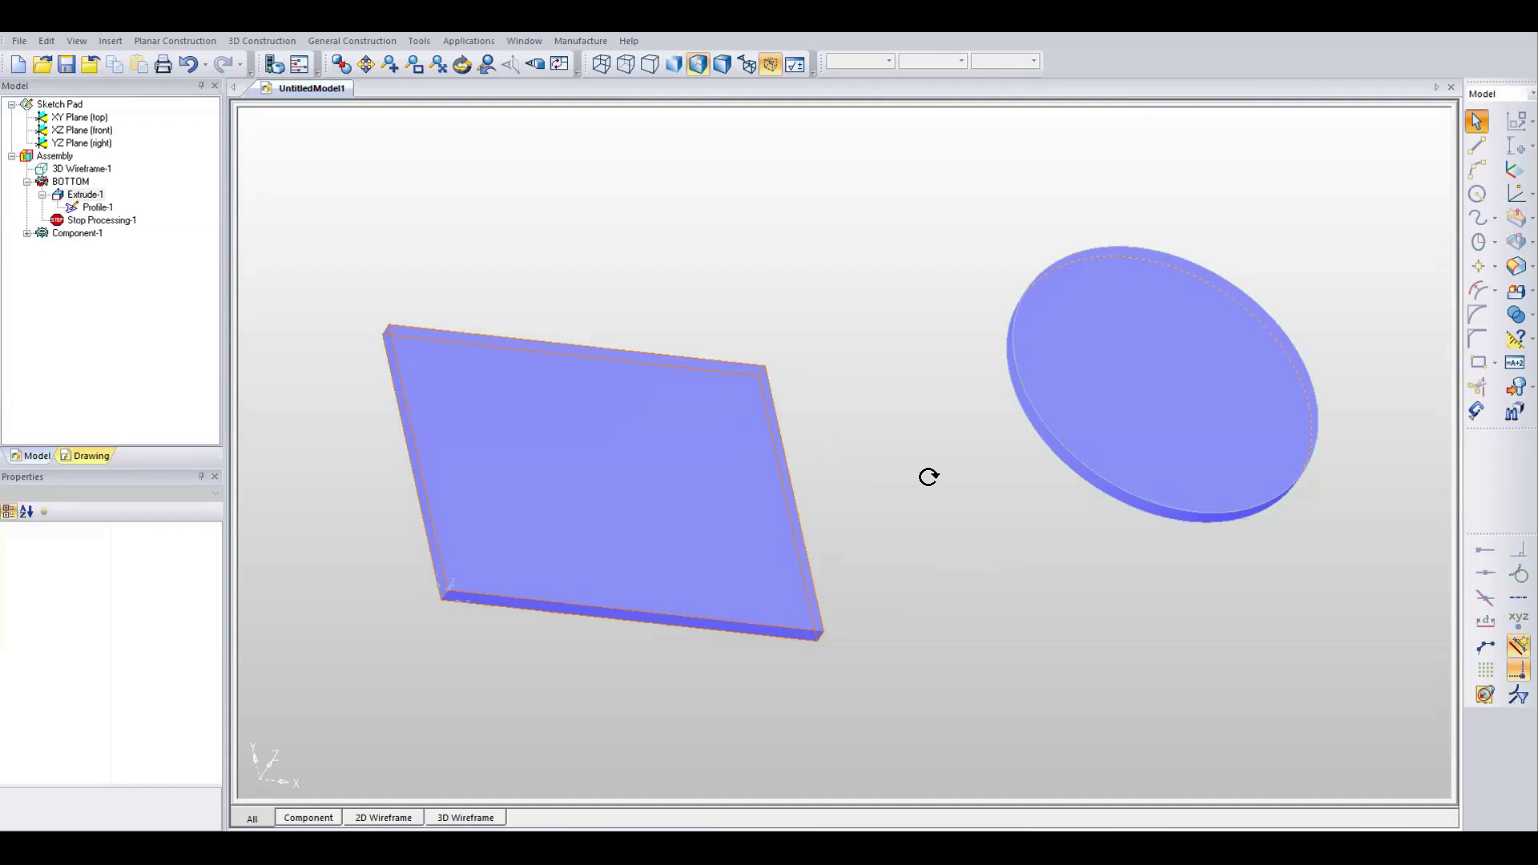
pyautogui.click(1117, 410)
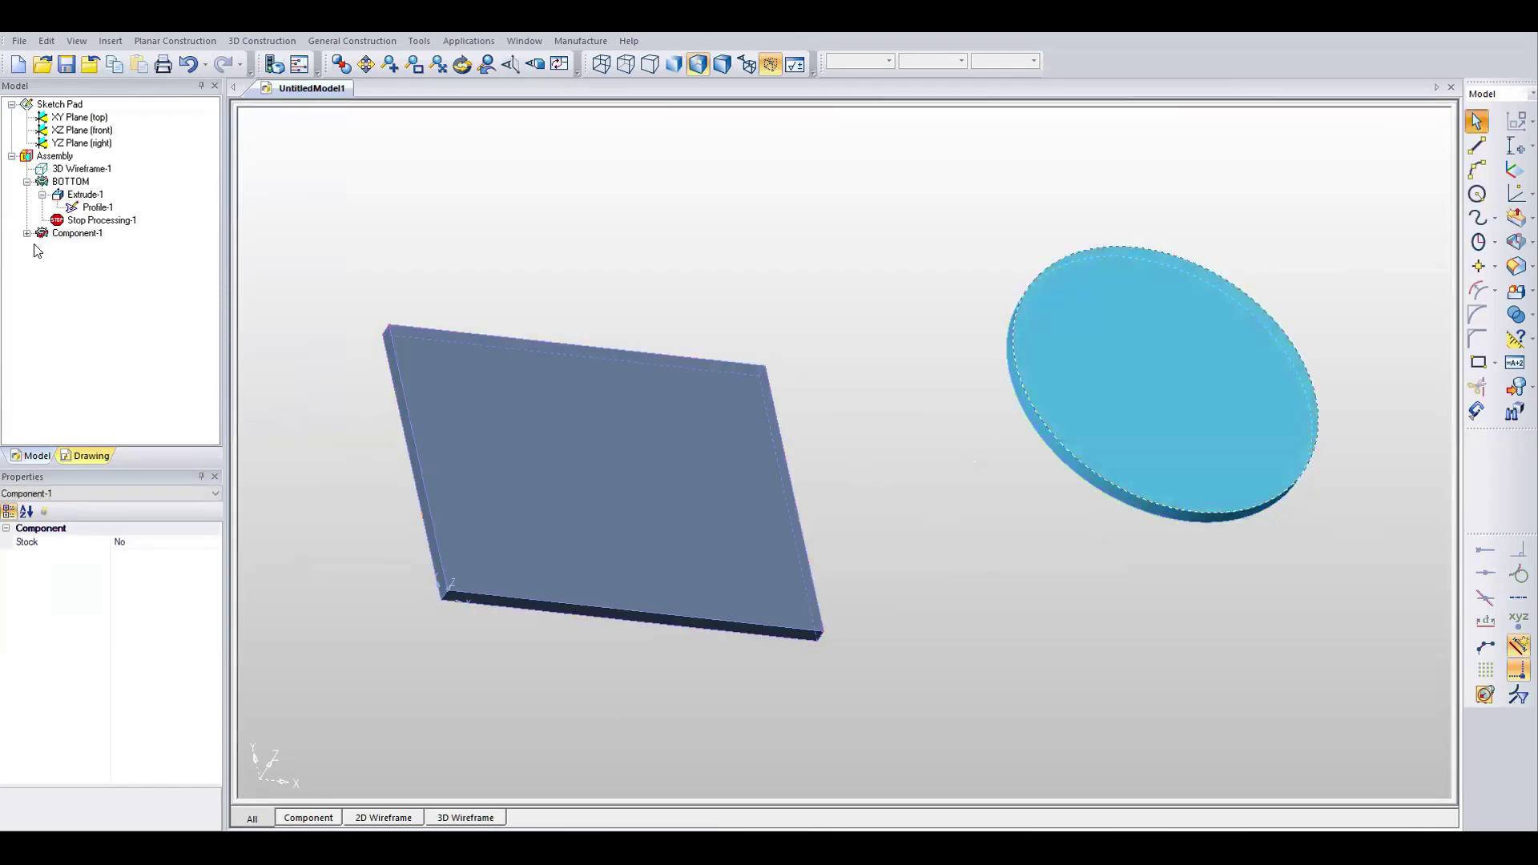
pyautogui.click(26, 234)
# Try to delete the disc component that is linked to the BOTTOM profile.
pyautogui.click(1119, 412)
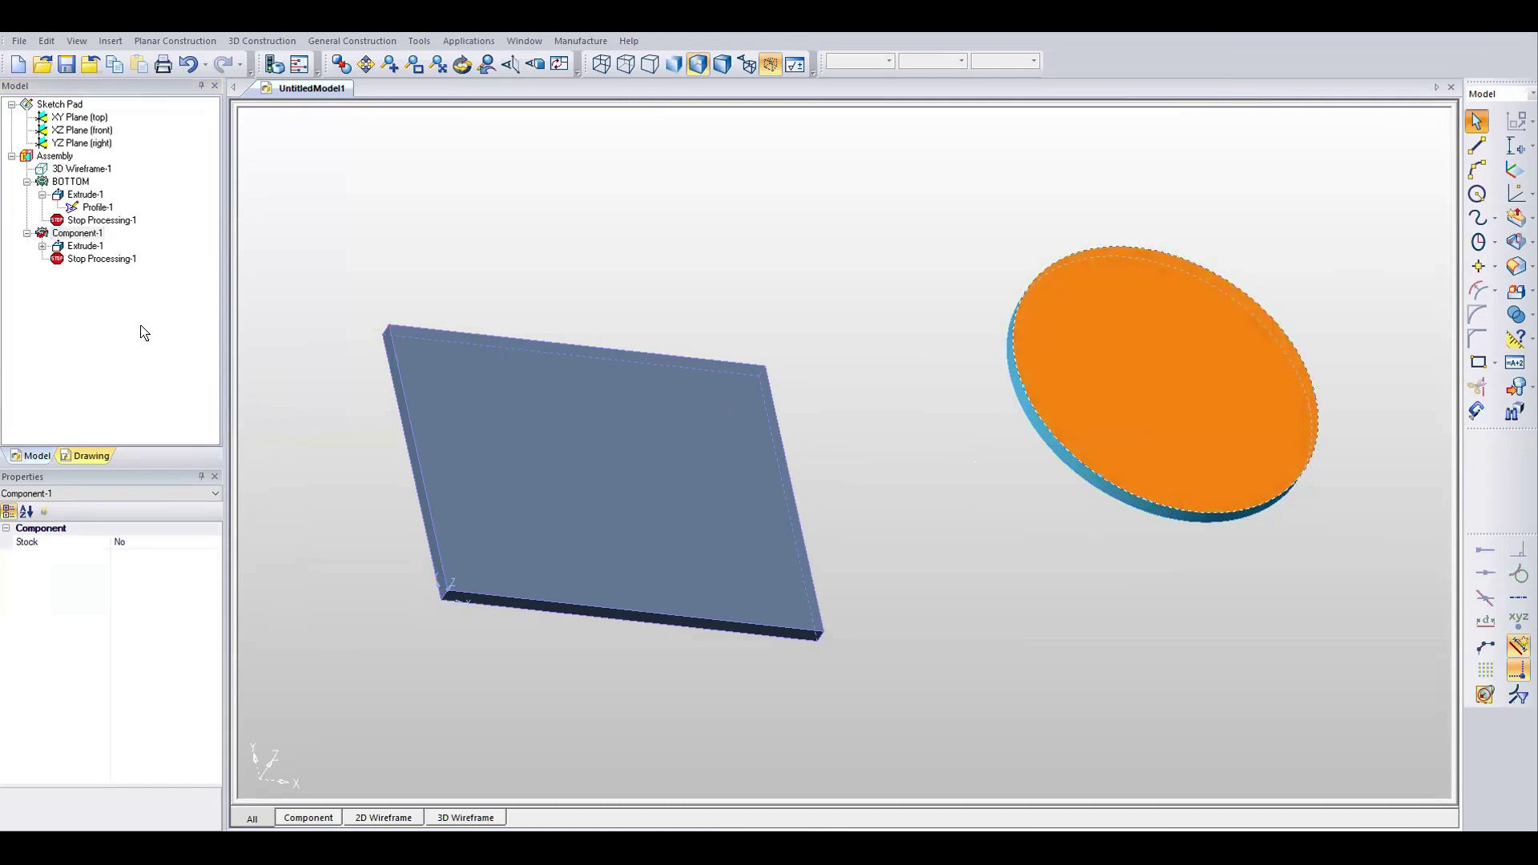
pyautogui.press('Delete')
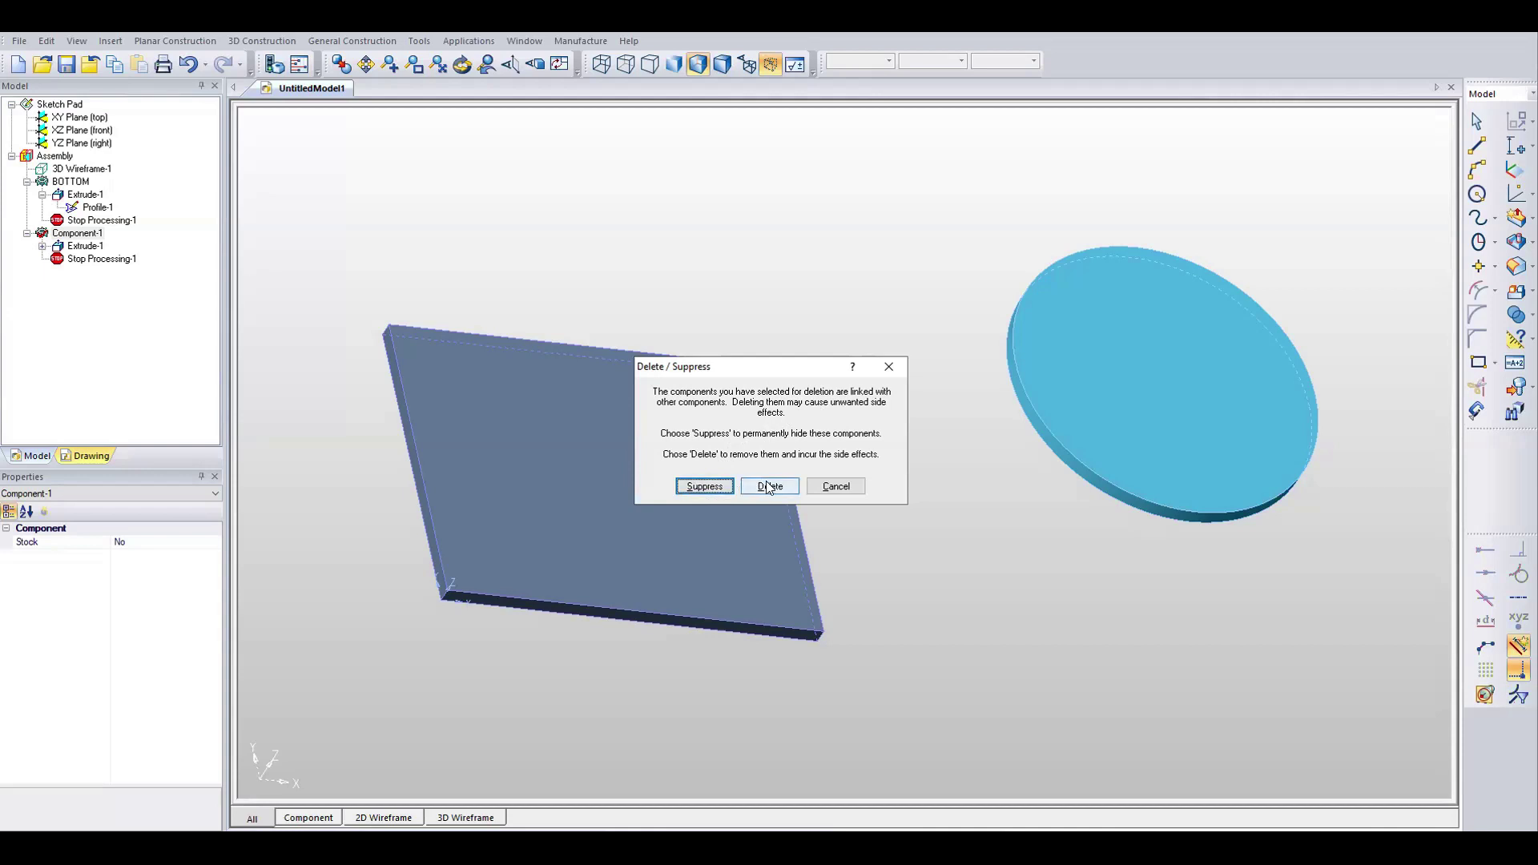
pyautogui.click(898, 368)
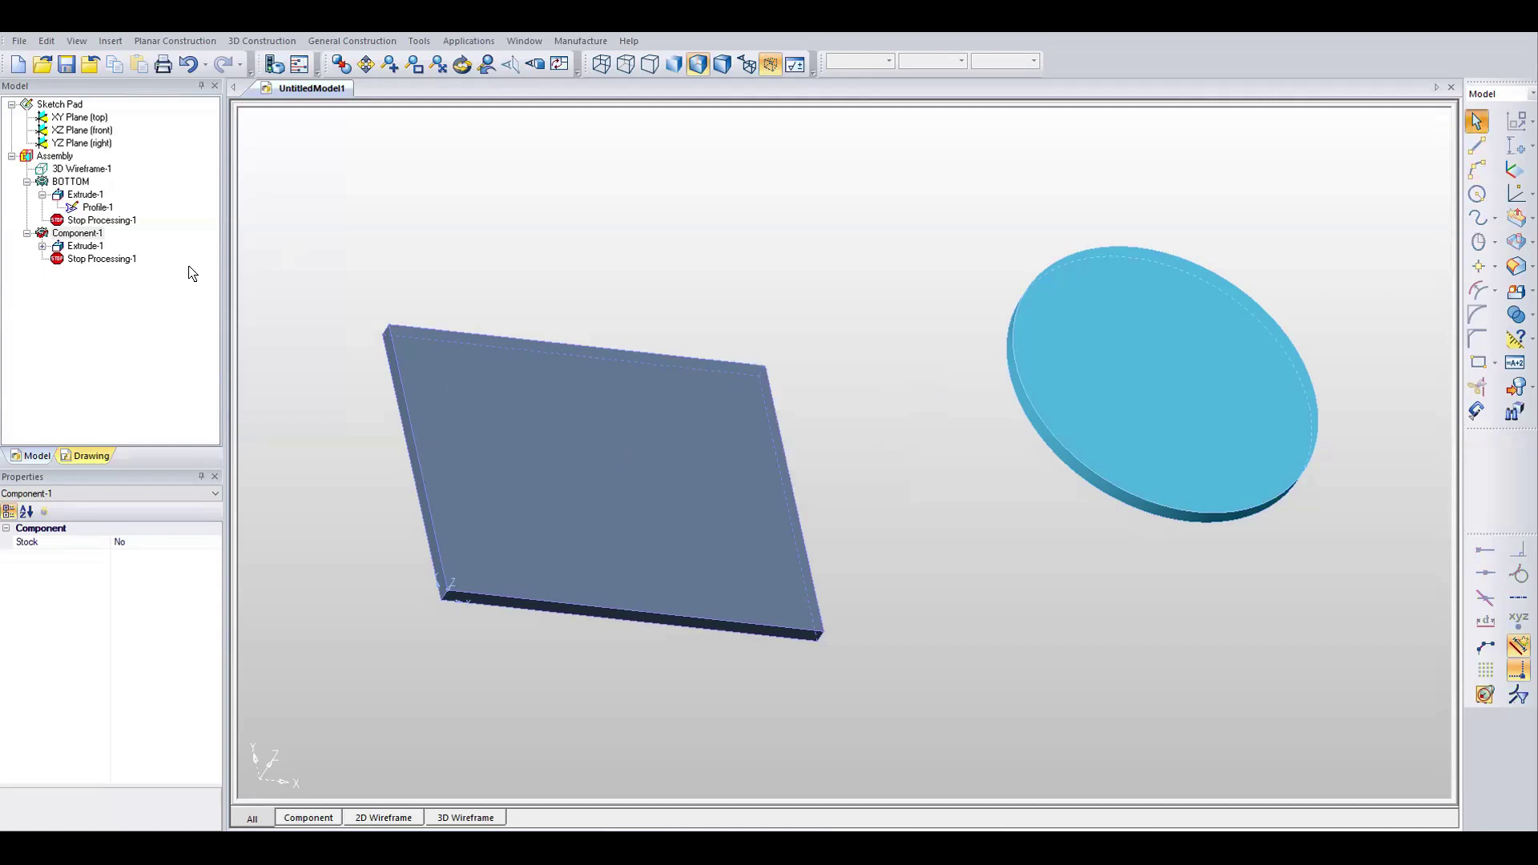
# Delete the circle from the BOTTOM component's profile and rebuild the model.
pyautogui.click(42, 246)
pyautogui.click(88, 208)
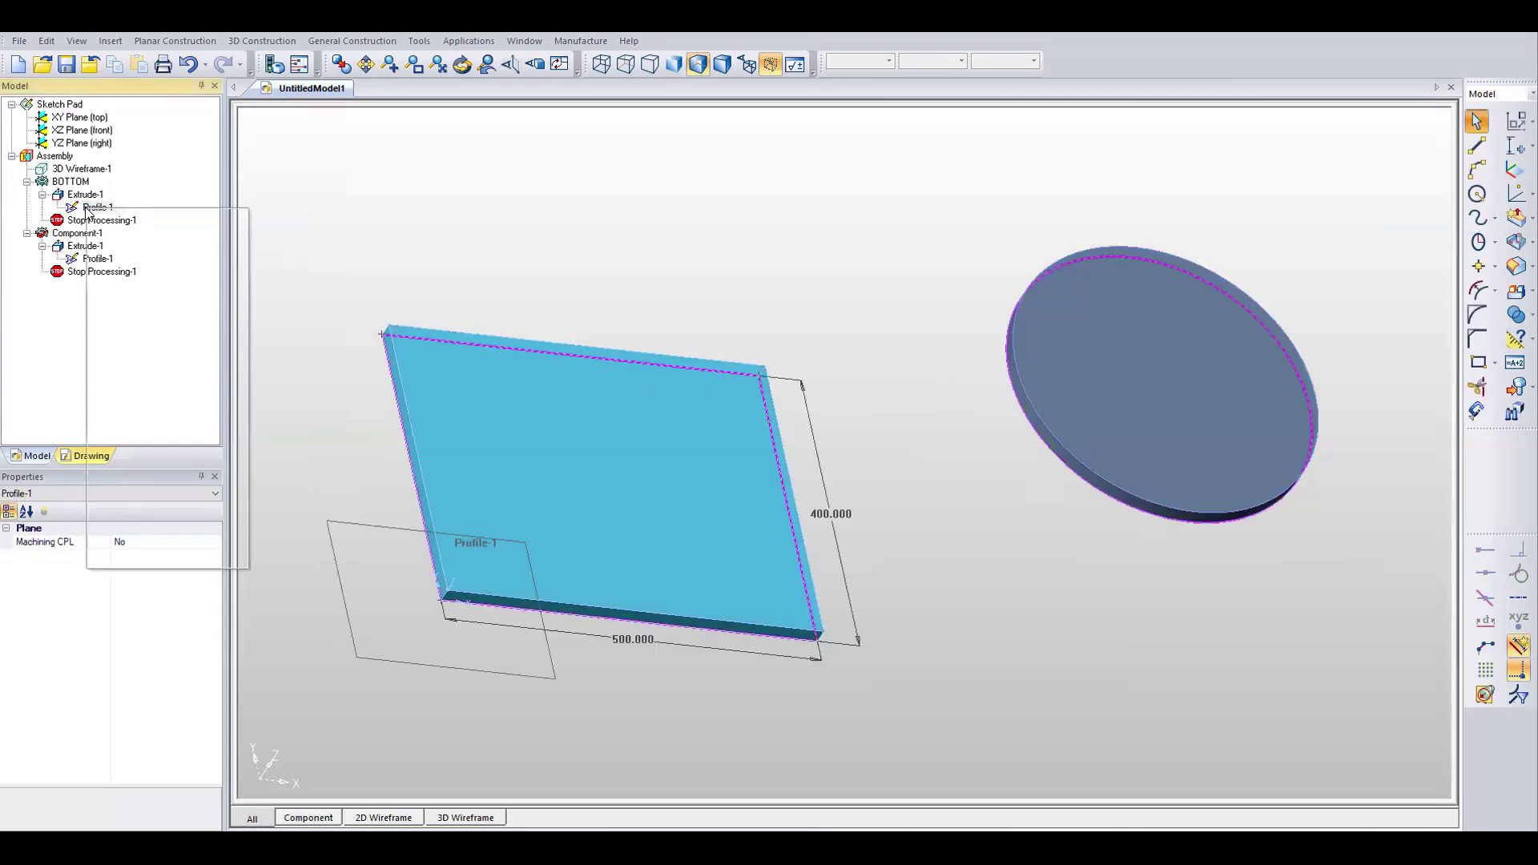
pyautogui.rightClick(85, 211)
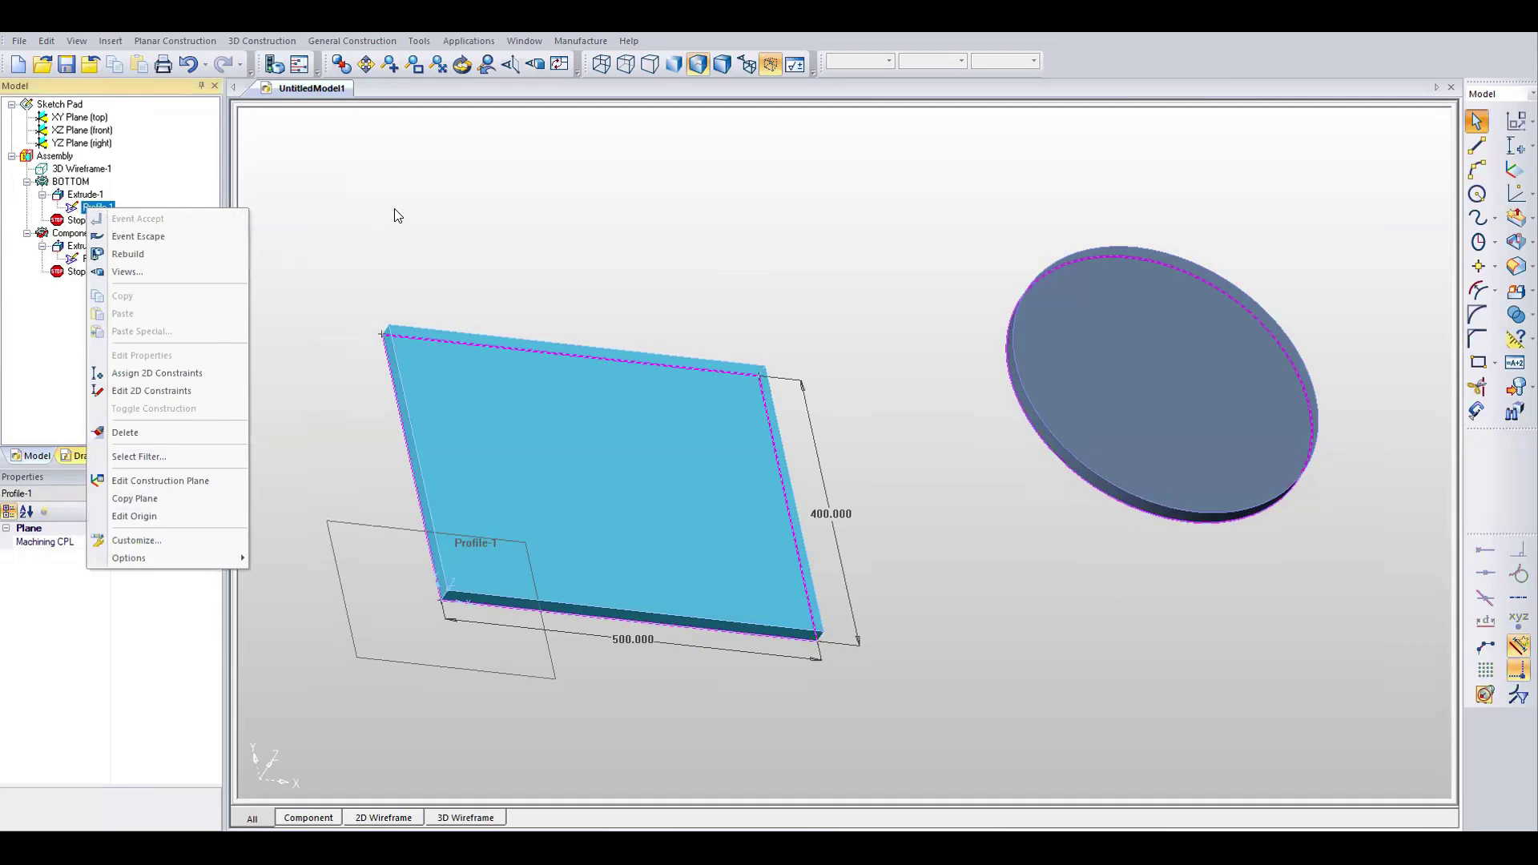
pyautogui.click(91, 212)
pyautogui.moveTo(951, 199); pyautogui.dragTo(1367, 619)
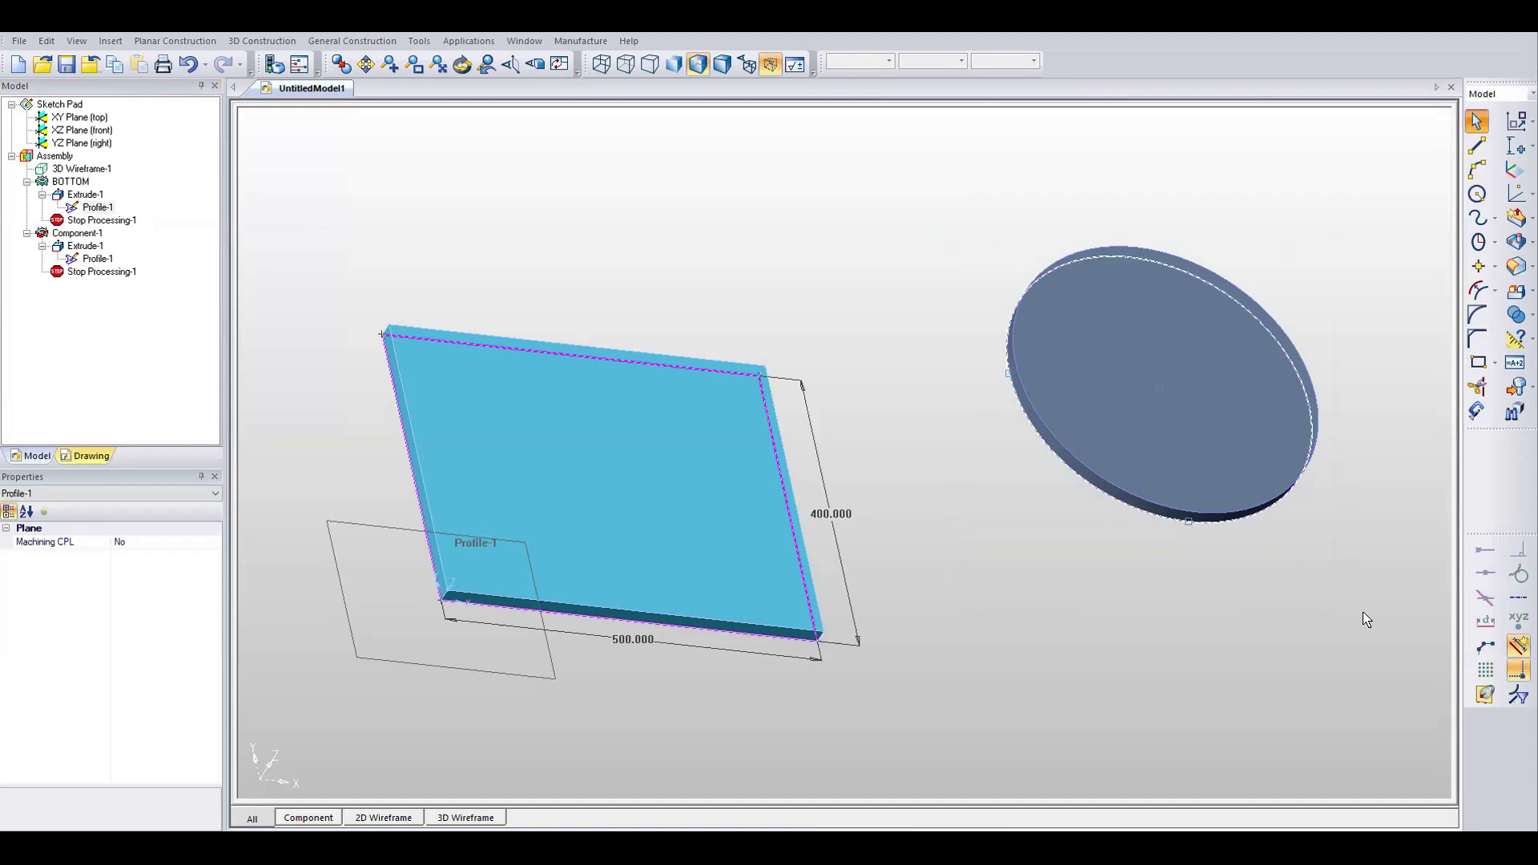
pyautogui.press('Delete')
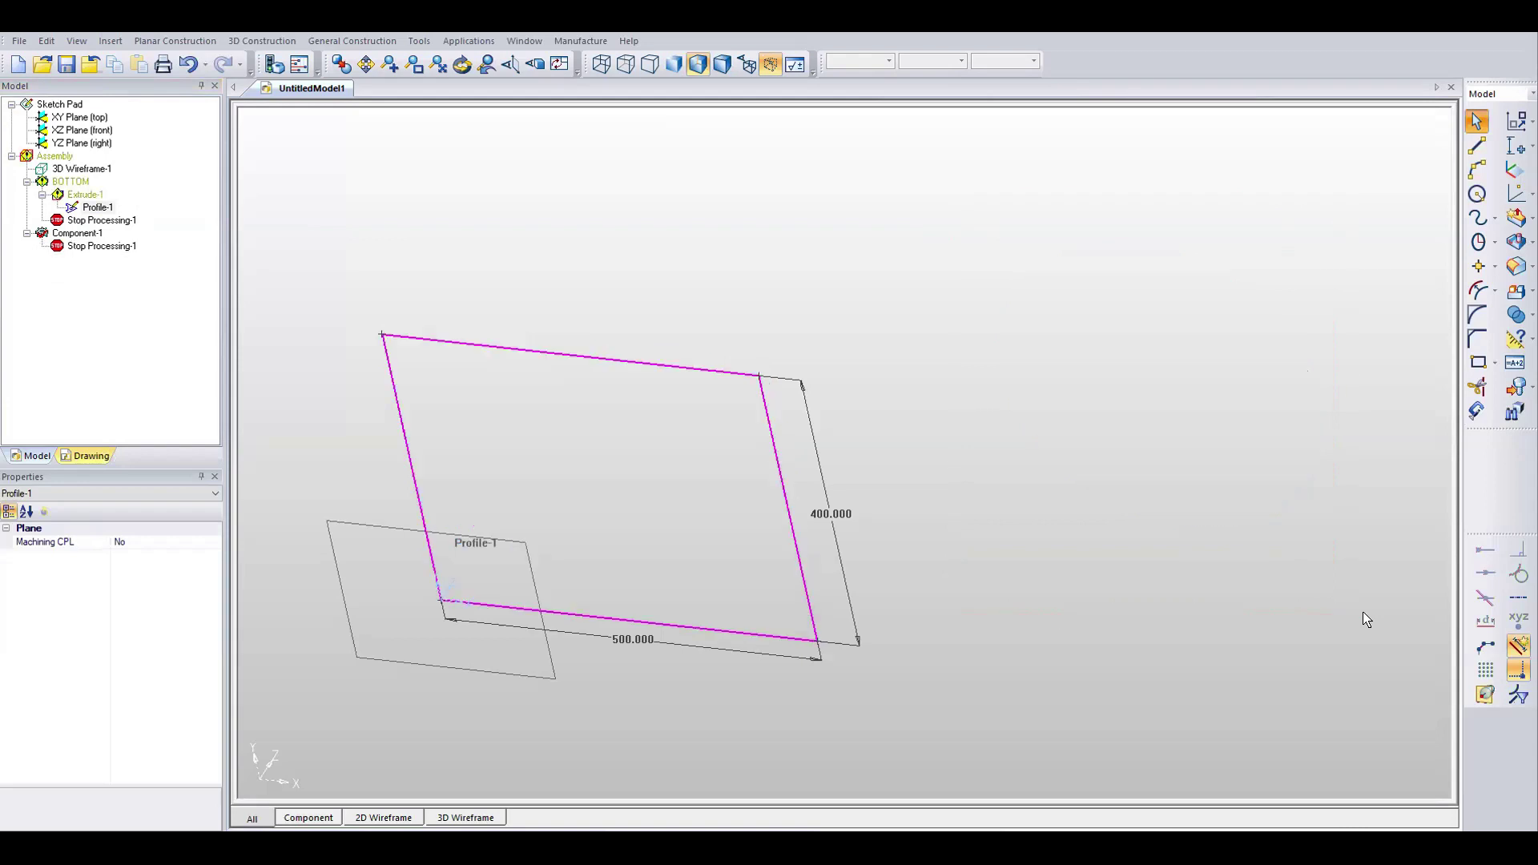
pyautogui.click(271, 66)
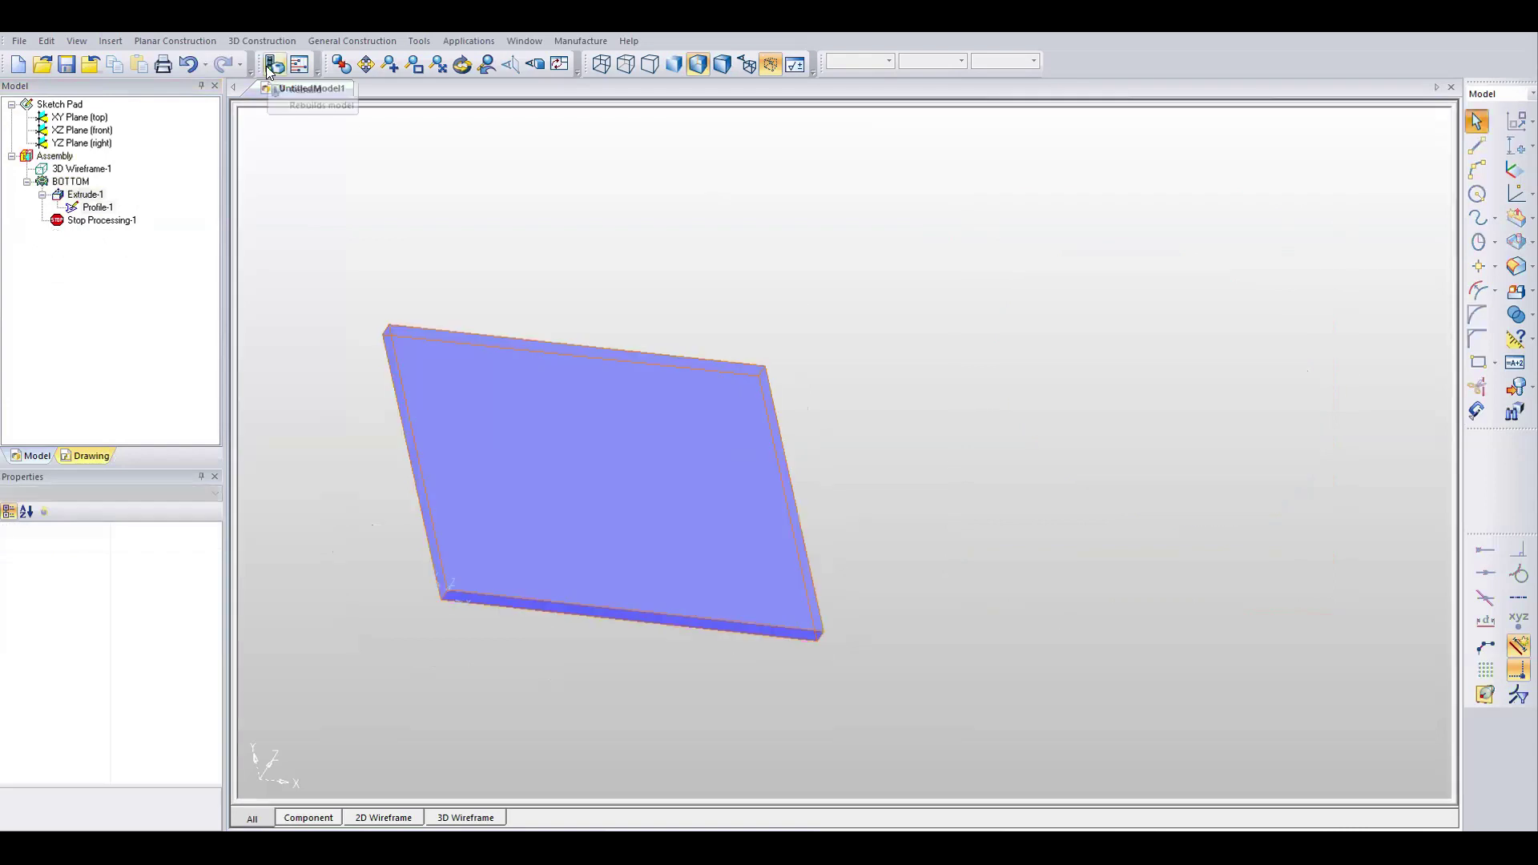
# Sketch a circle with a radius of about 210 mm beside the plate on the XY plane.
pyautogui.click(504, 487)
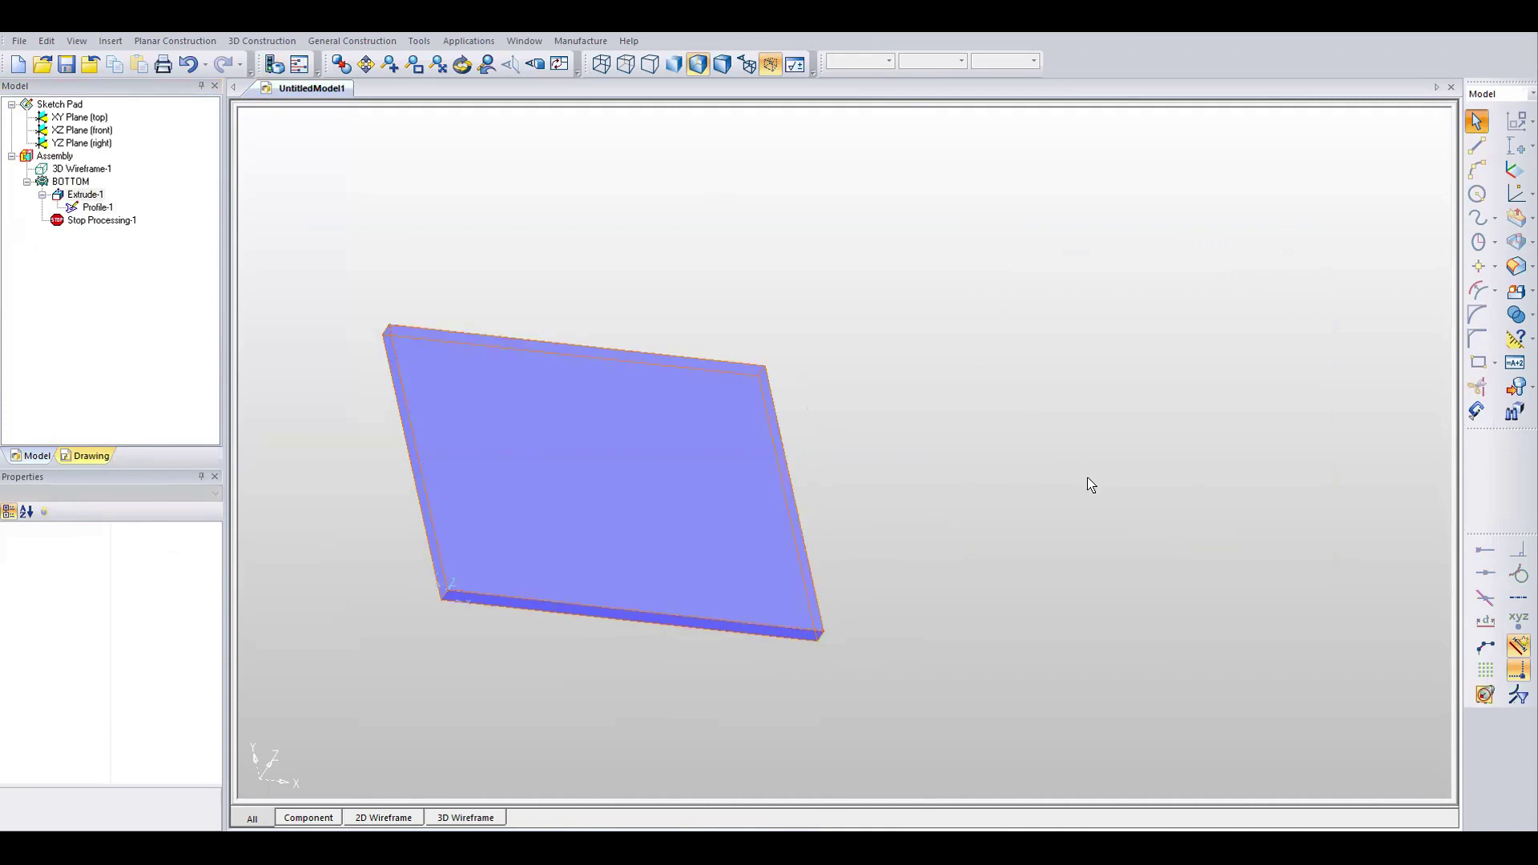
pyautogui.click(91, 119)
pyautogui.click(1477, 193)
pyautogui.click(970, 405)
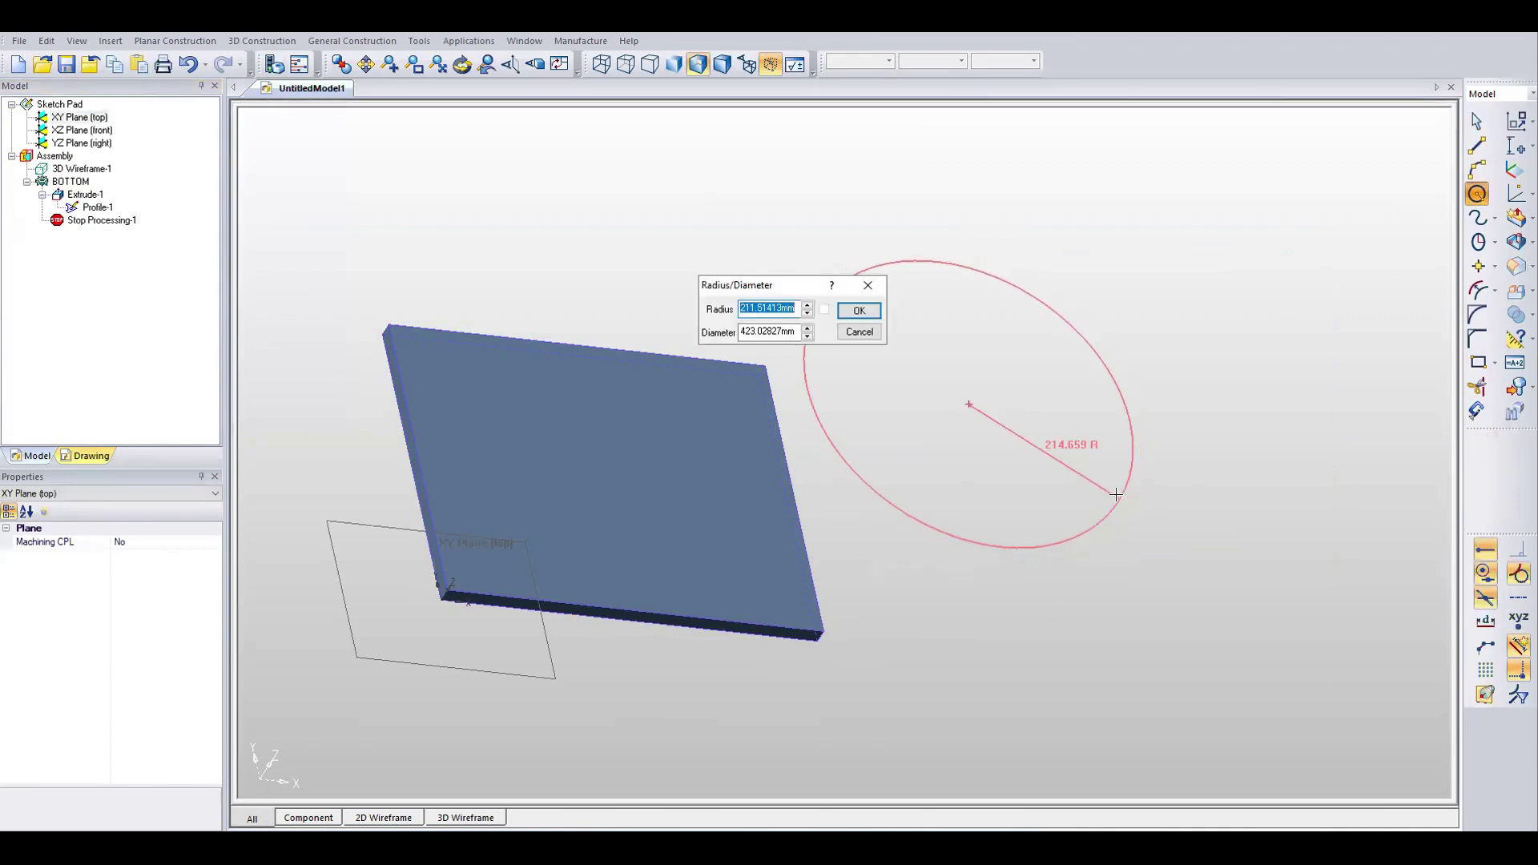
pyautogui.click(1116, 495)
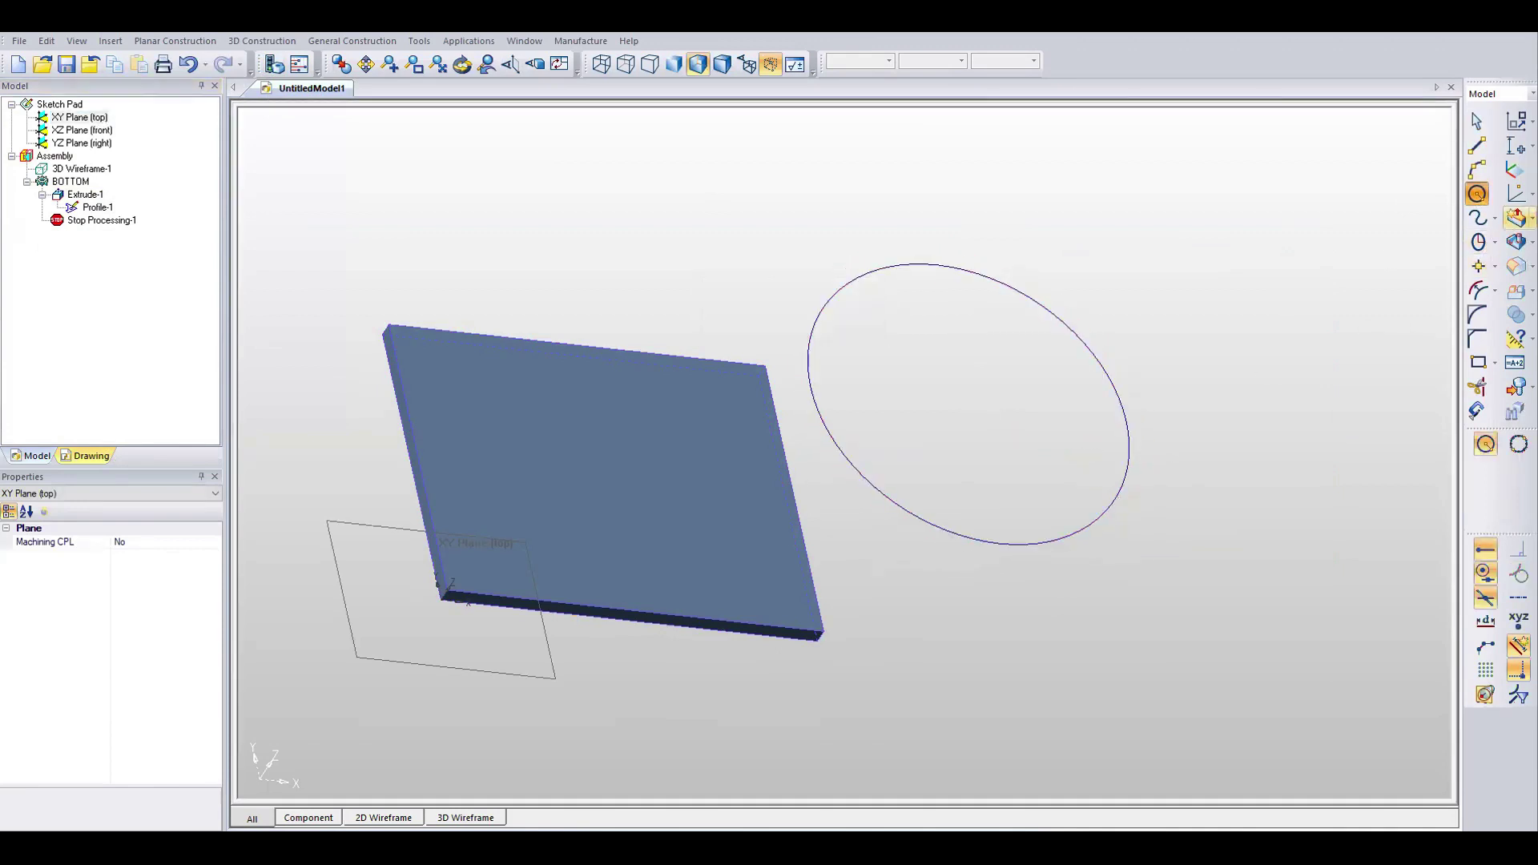
# Extrude the circle 10 mm up as a new component with no draft.
pyautogui.click(1515, 217)
pyautogui.click(931, 279)
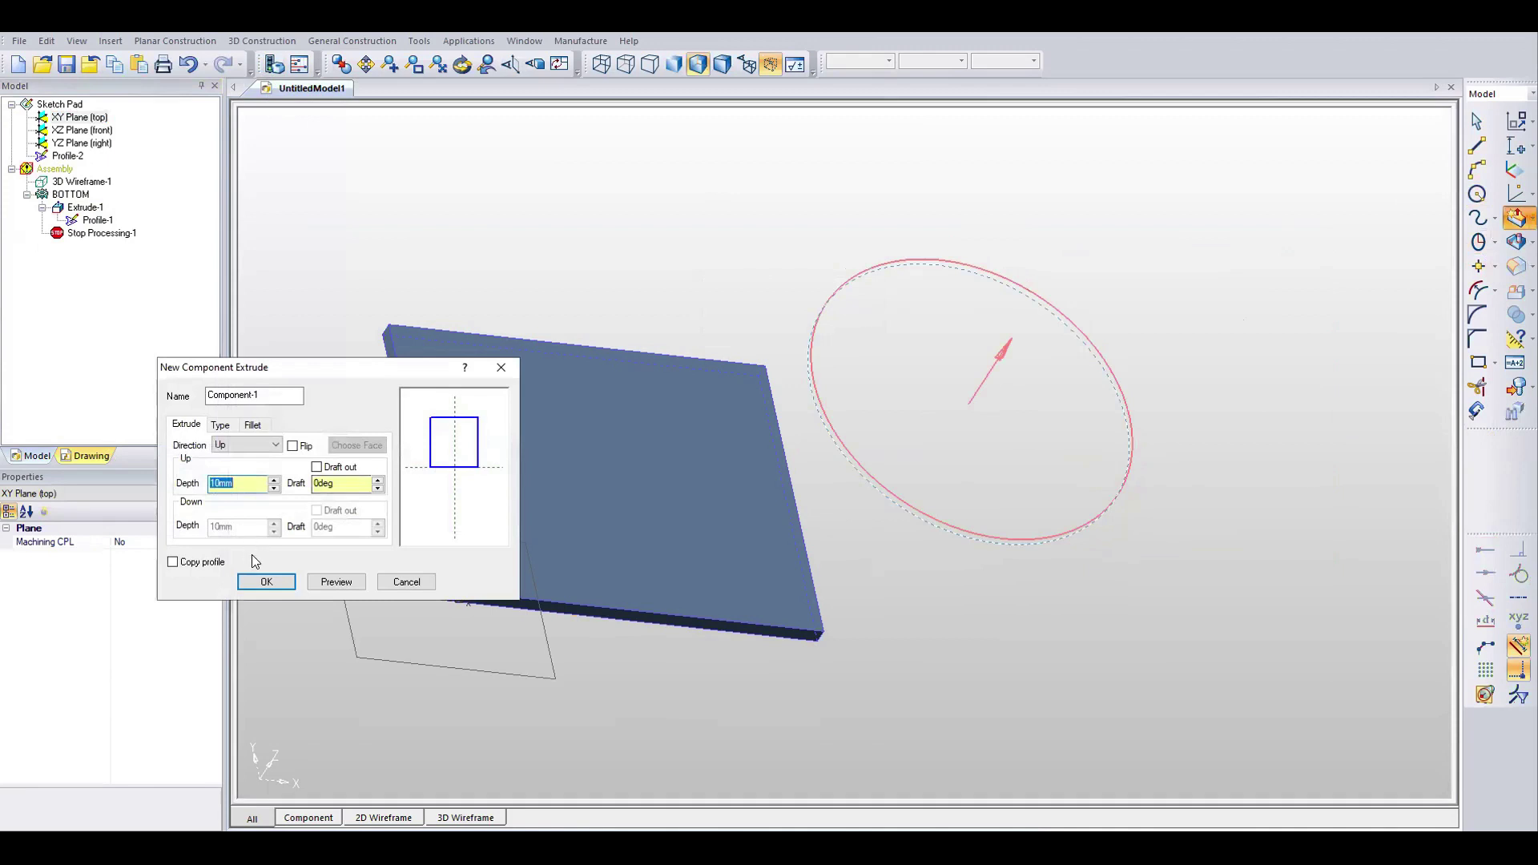
pyautogui.click(272, 582)
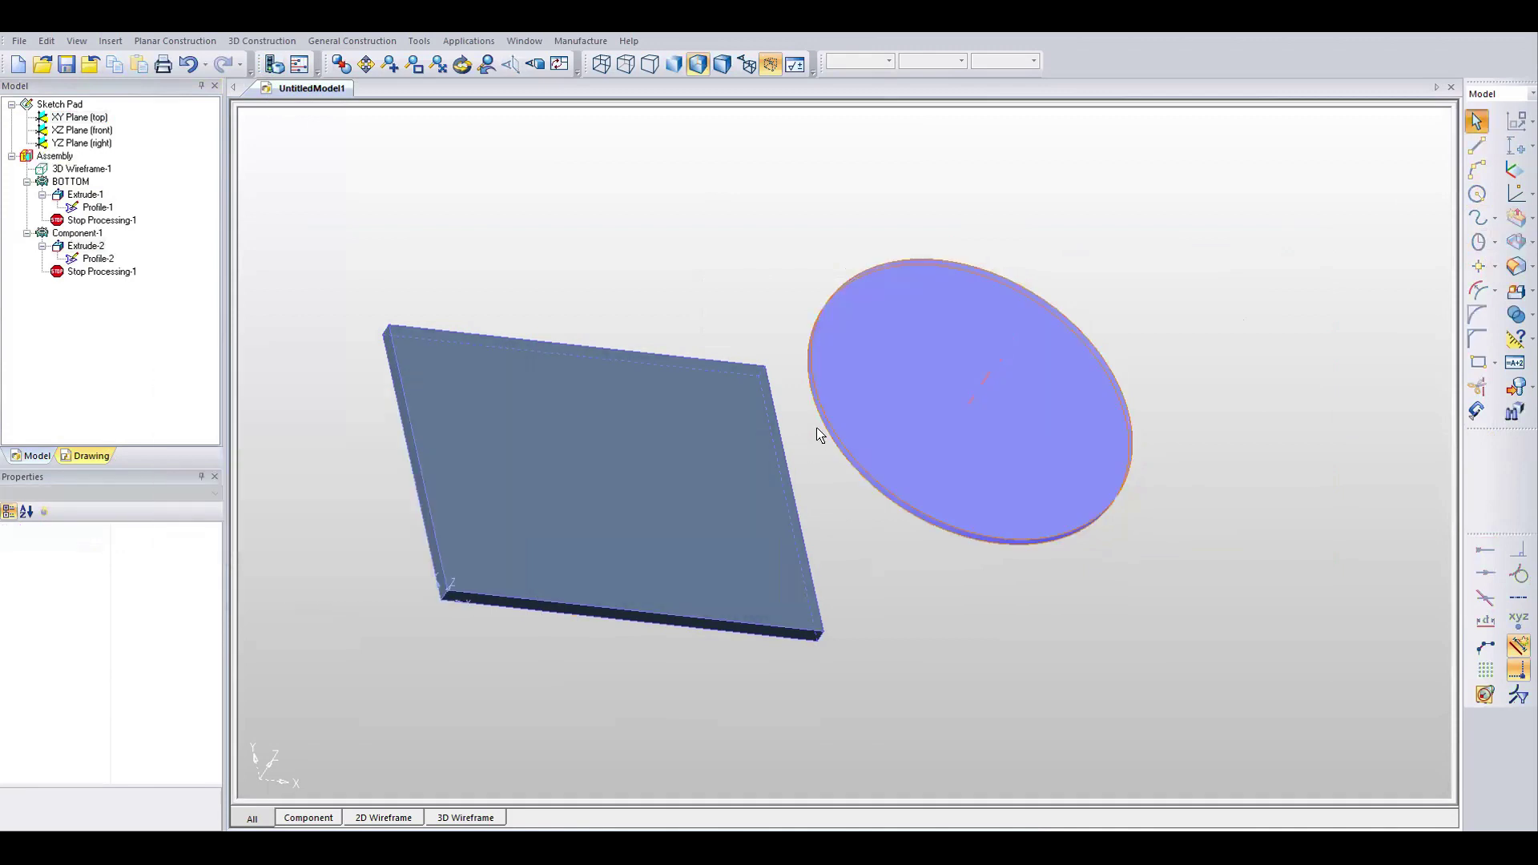
# Edit the disc component's extrusion procedure to make the disc thicker.
pyautogui.click(895, 431)
pyautogui.rightClick(907, 403)
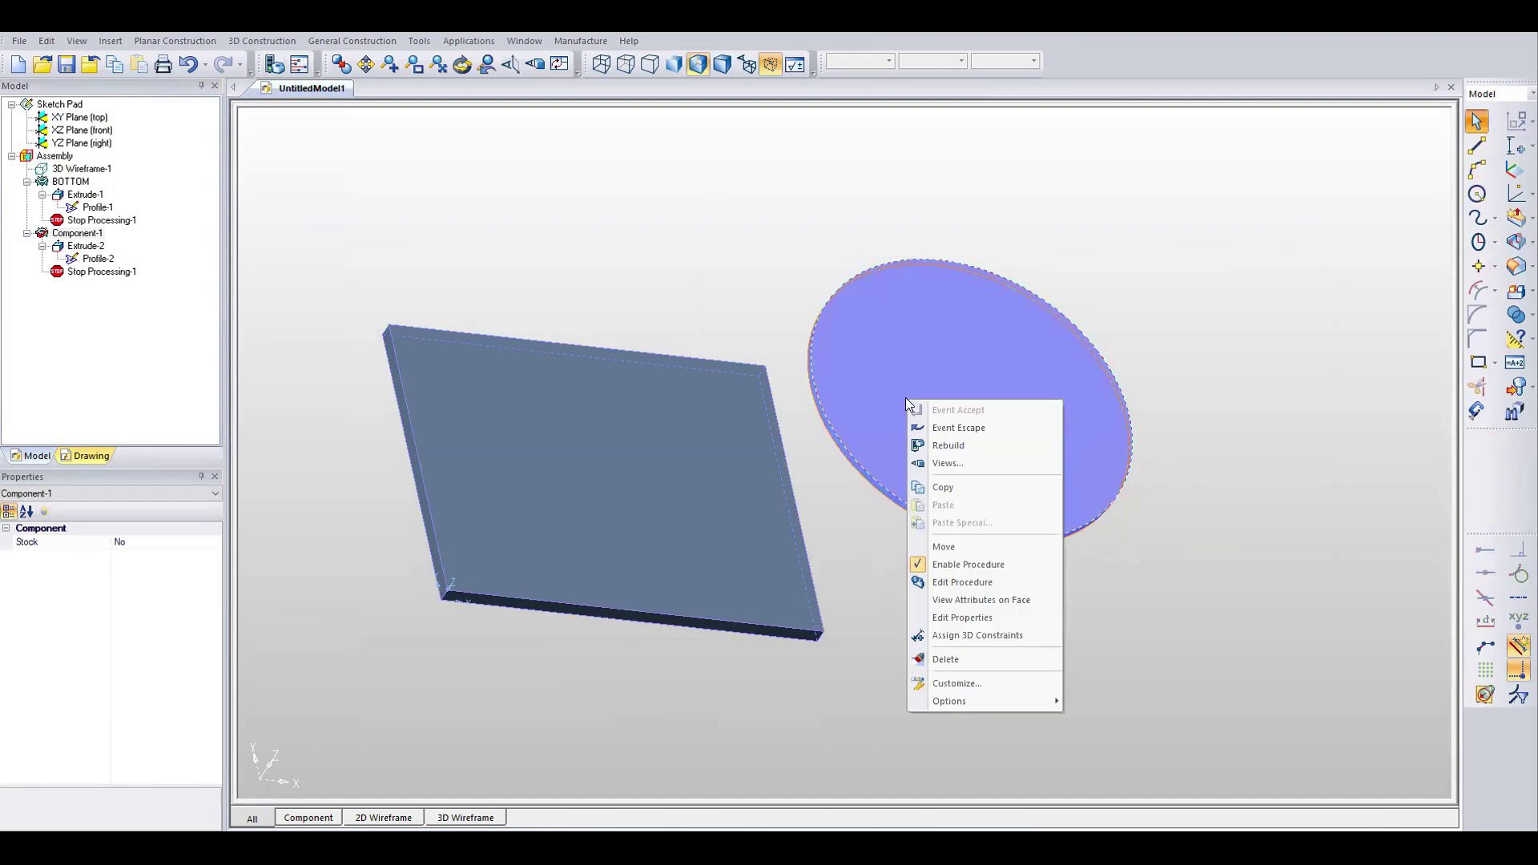
pyautogui.click(955, 581)
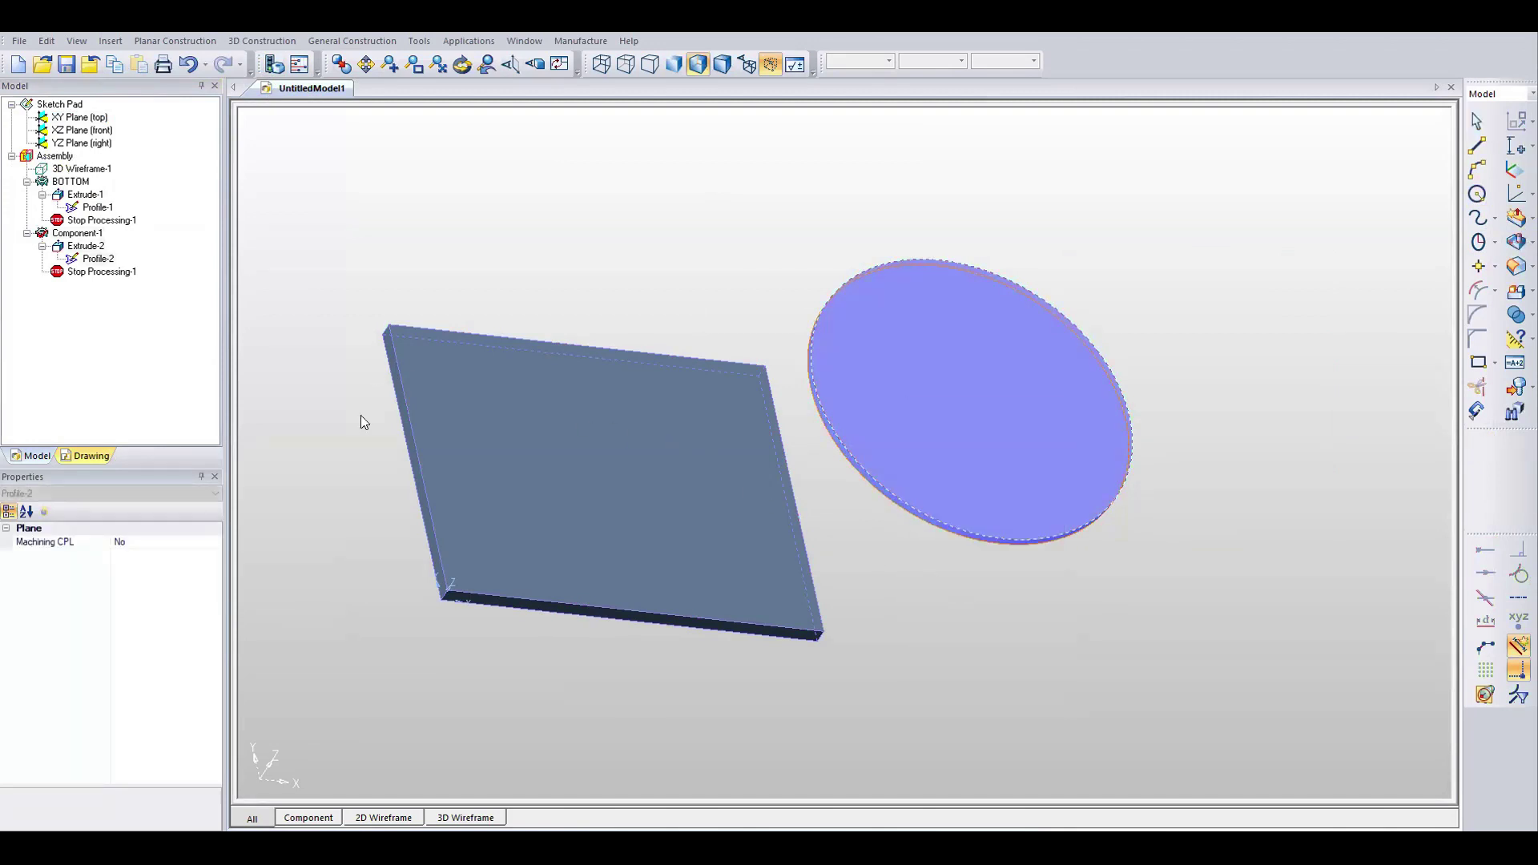
pyautogui.press('Return')
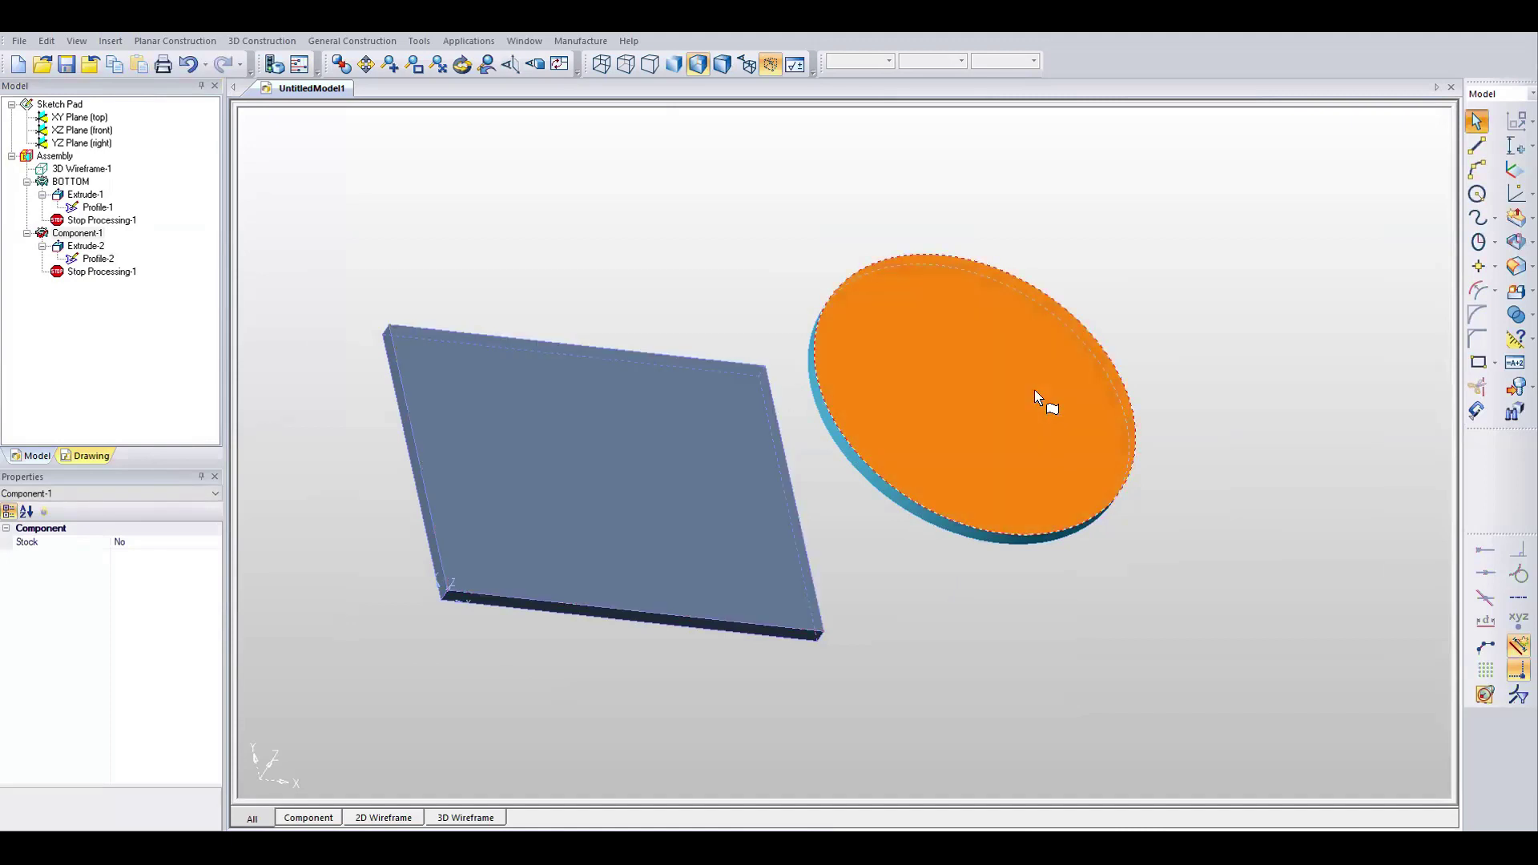
# Delete the disc component and make BOTTOM the active component.
pyautogui.press('Delete')
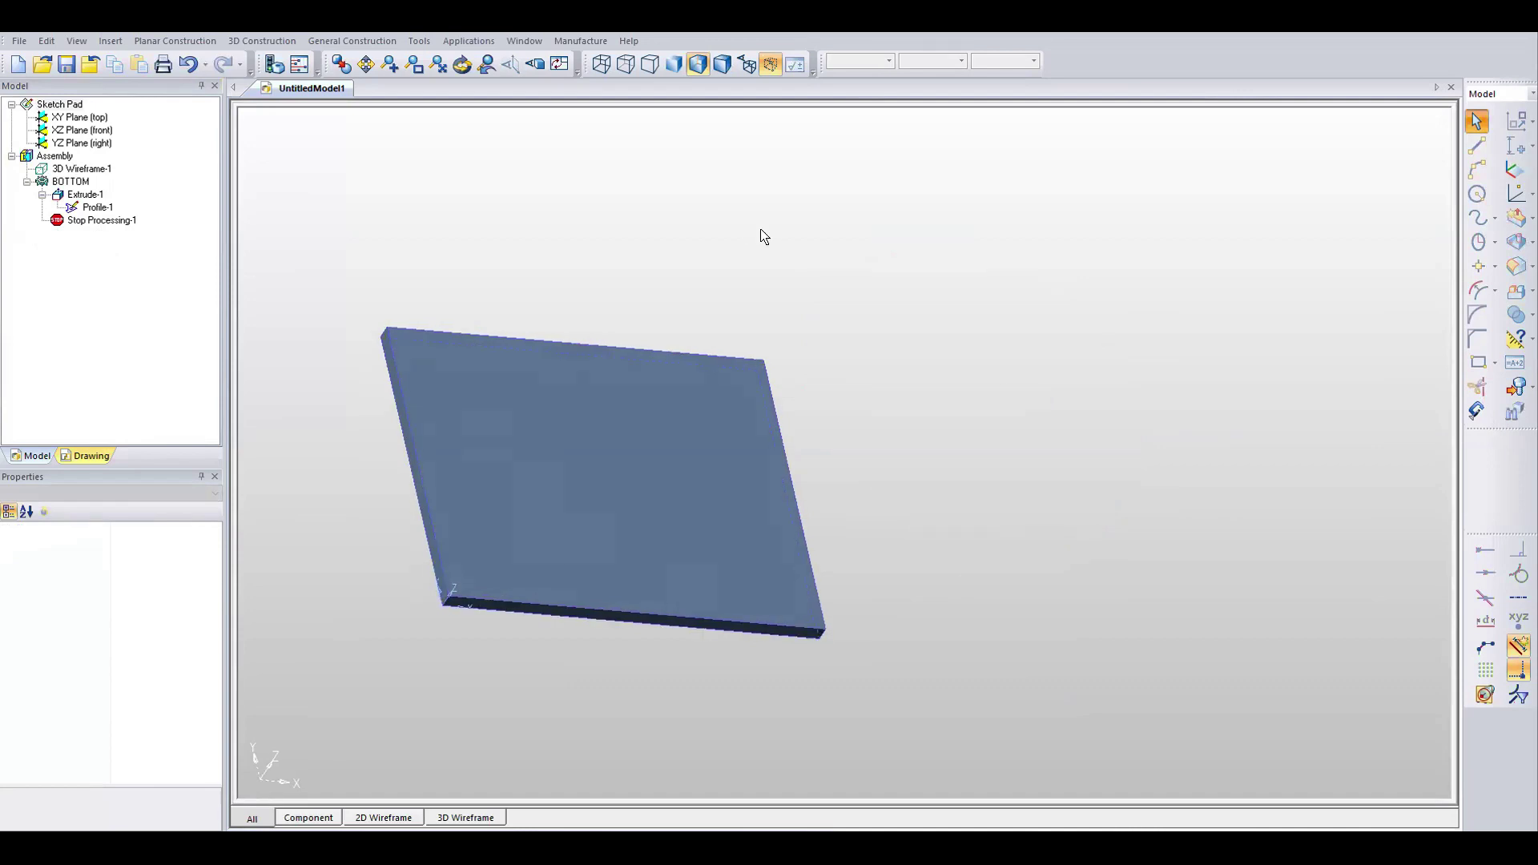
pyautogui.click(70, 181)
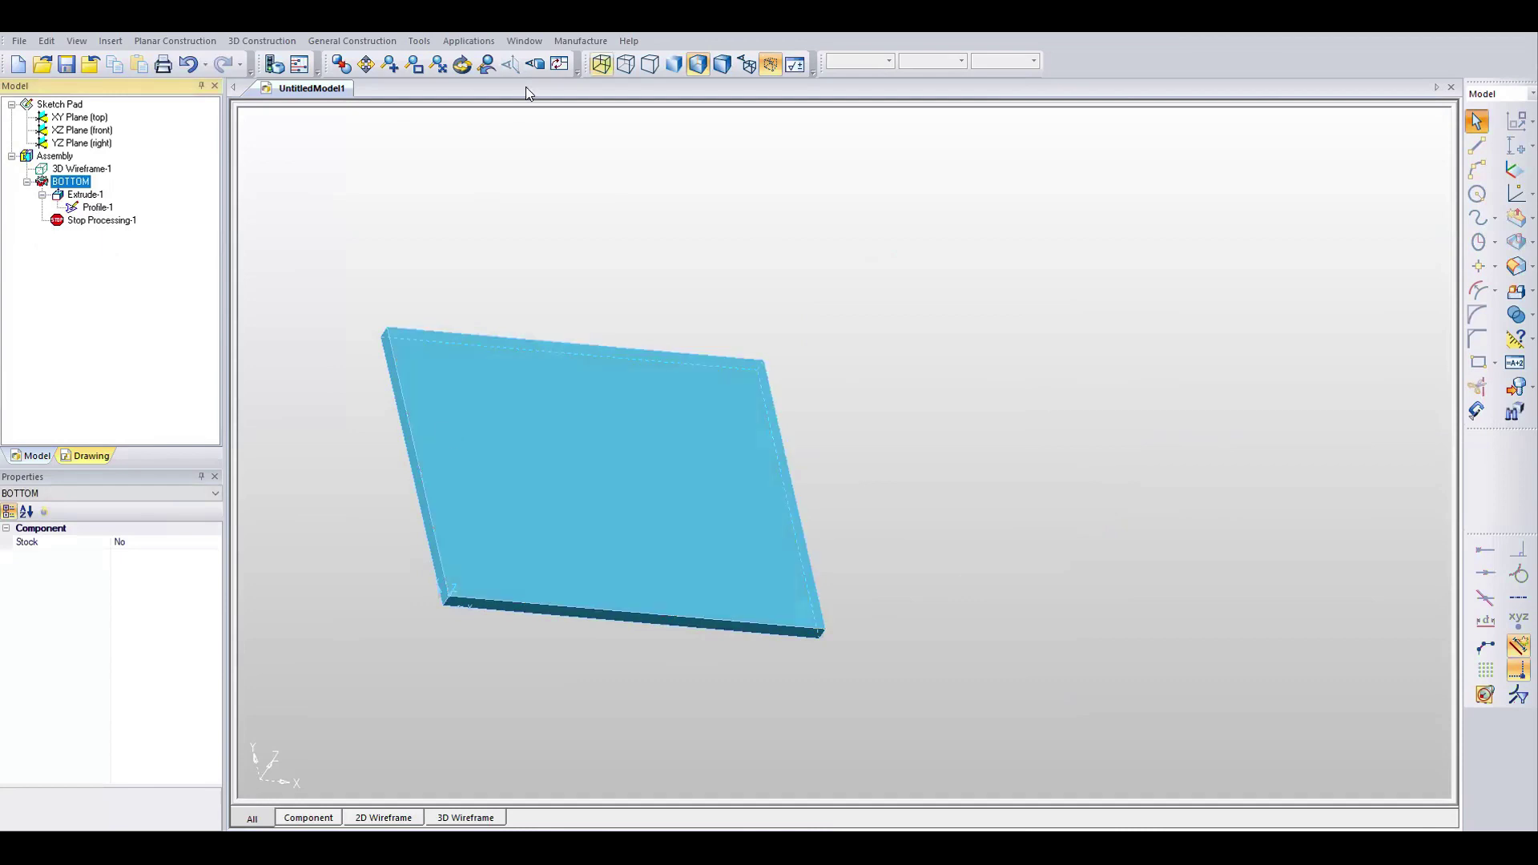
pyautogui.click(413, 66)
pyautogui.moveTo(320, 322); pyautogui.dragTo(858, 628)
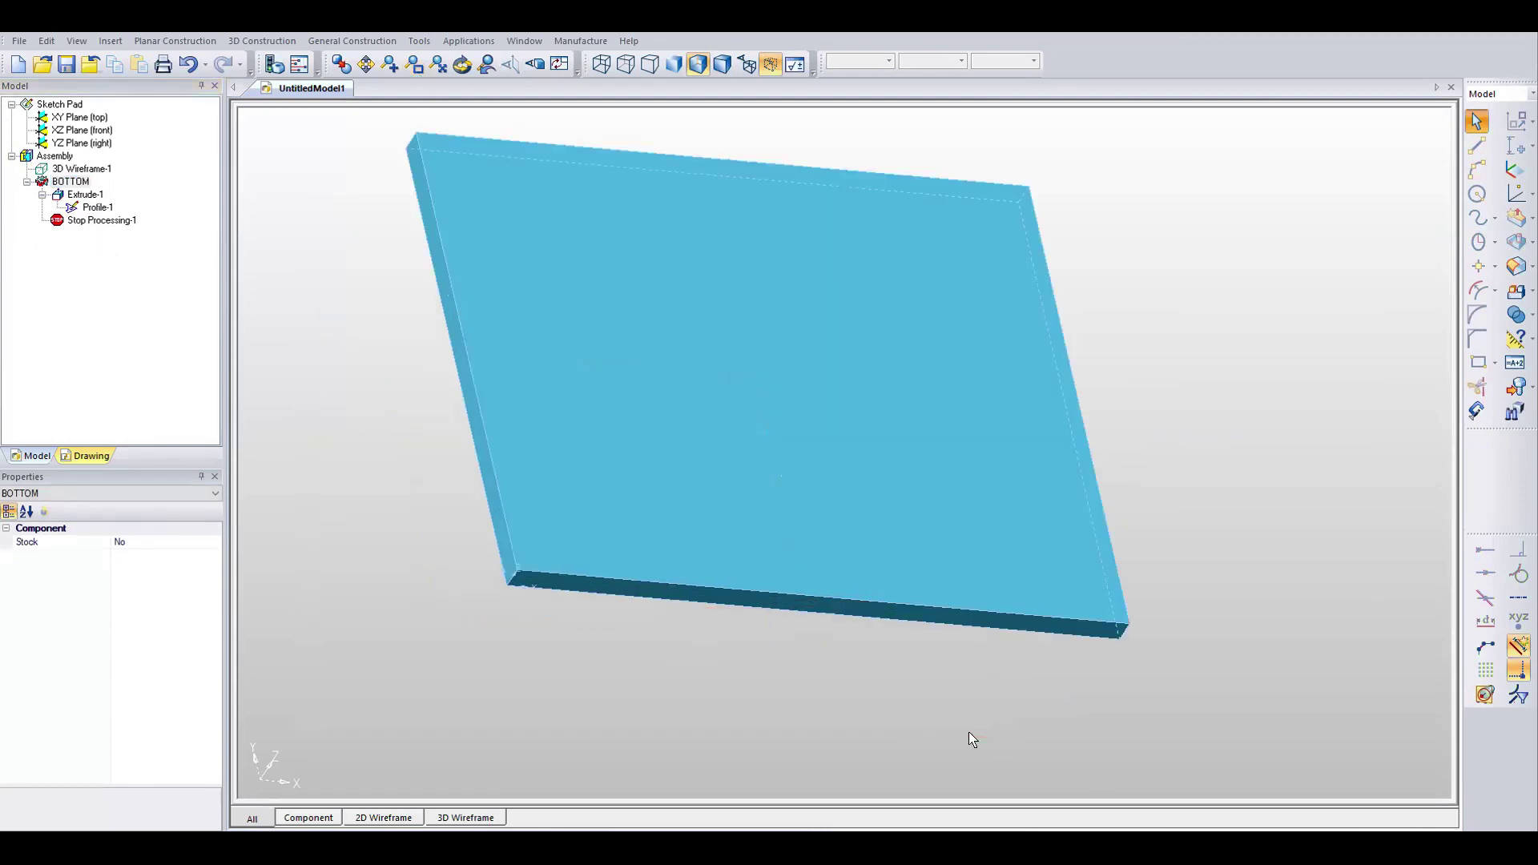
# Create a single associative construction plane parallel to the BOTTOM plate's top face, offset above it.
pyautogui.scroll(-2, 801, 480)
pyautogui.scroll(1, 958, 529)
pyautogui.moveTo(958, 528); pyautogui.dragTo(769, 550, button='middle')
pyautogui.moveTo(934, 567); pyautogui.dragTo(725, 532, button='middle')
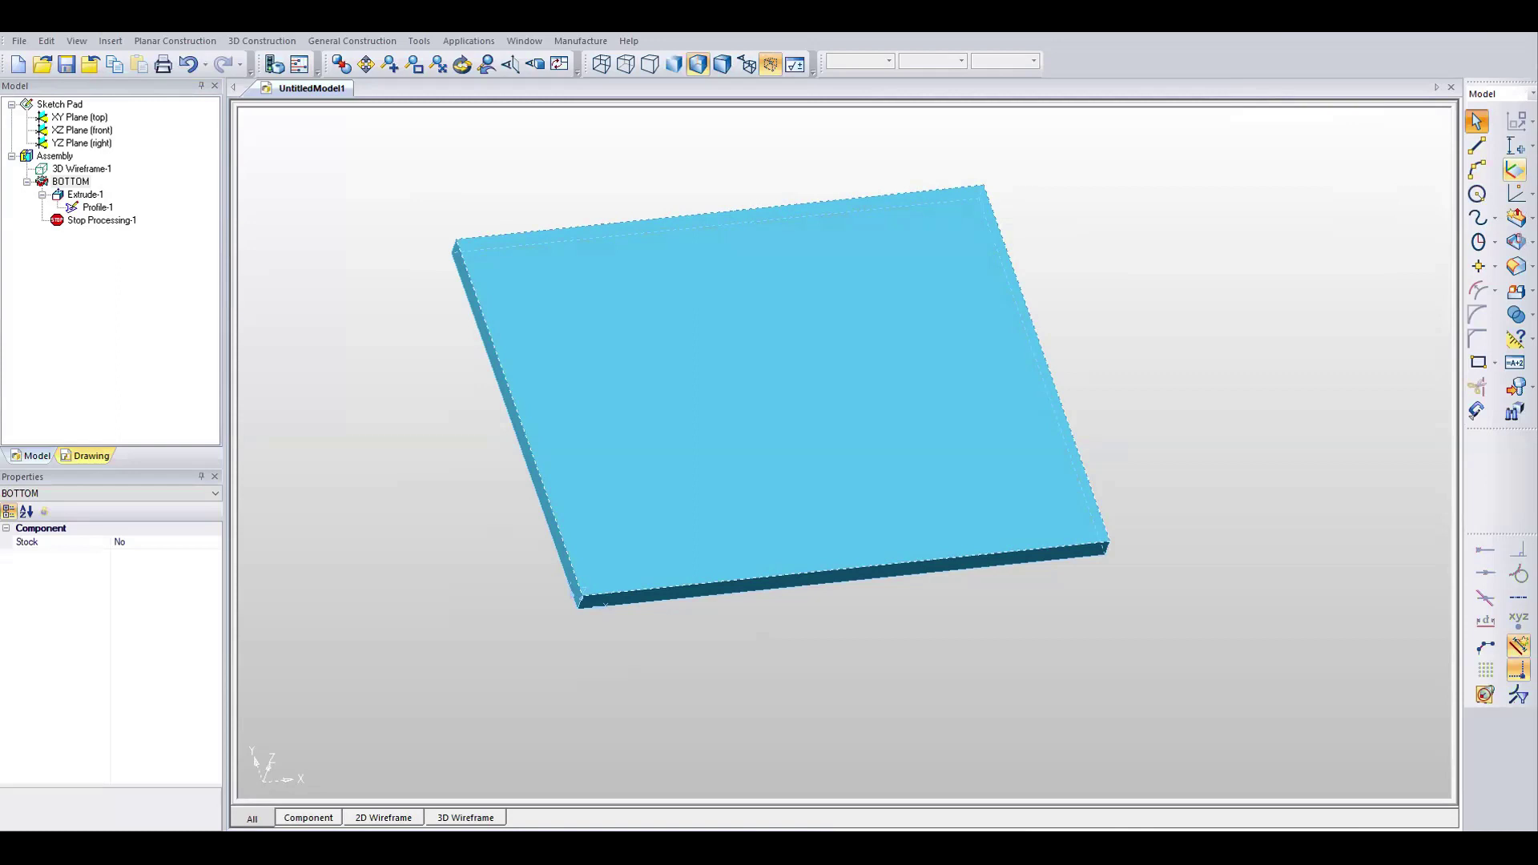
pyautogui.click(1514, 169)
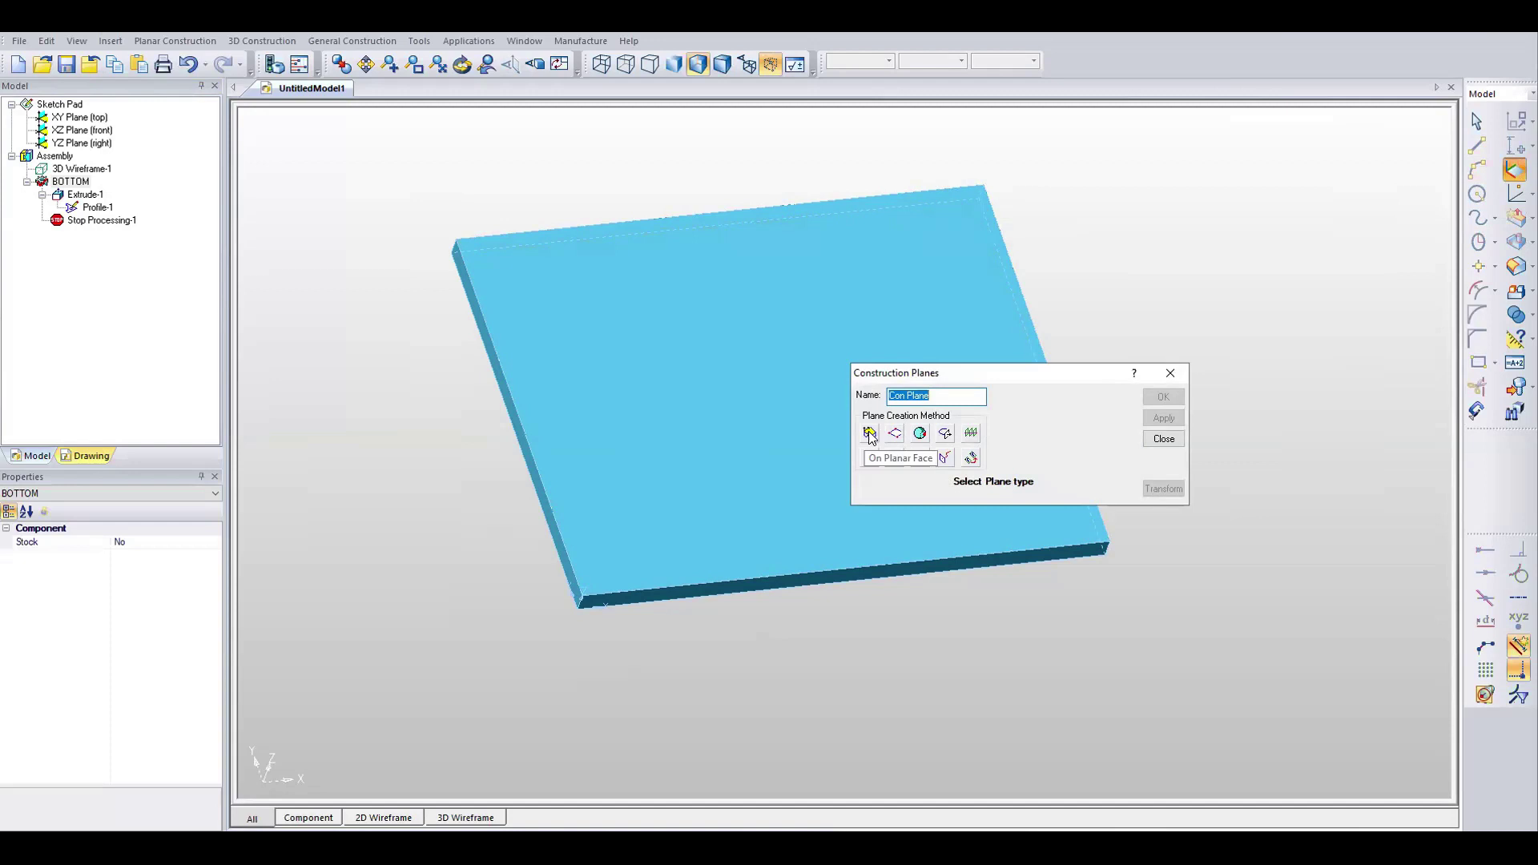
pyautogui.click(870, 433)
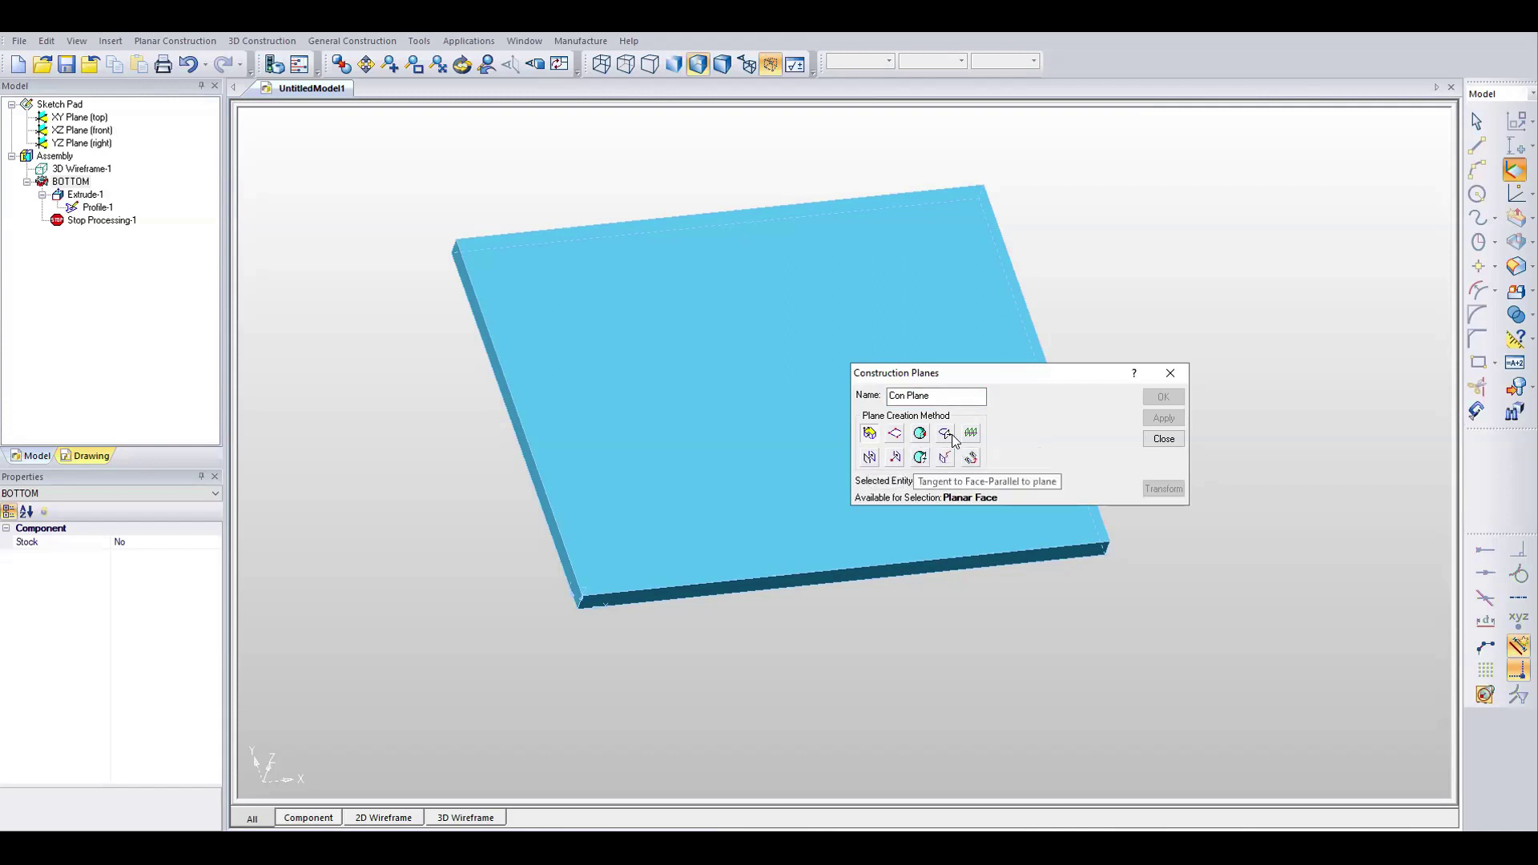
pyautogui.click(869, 458)
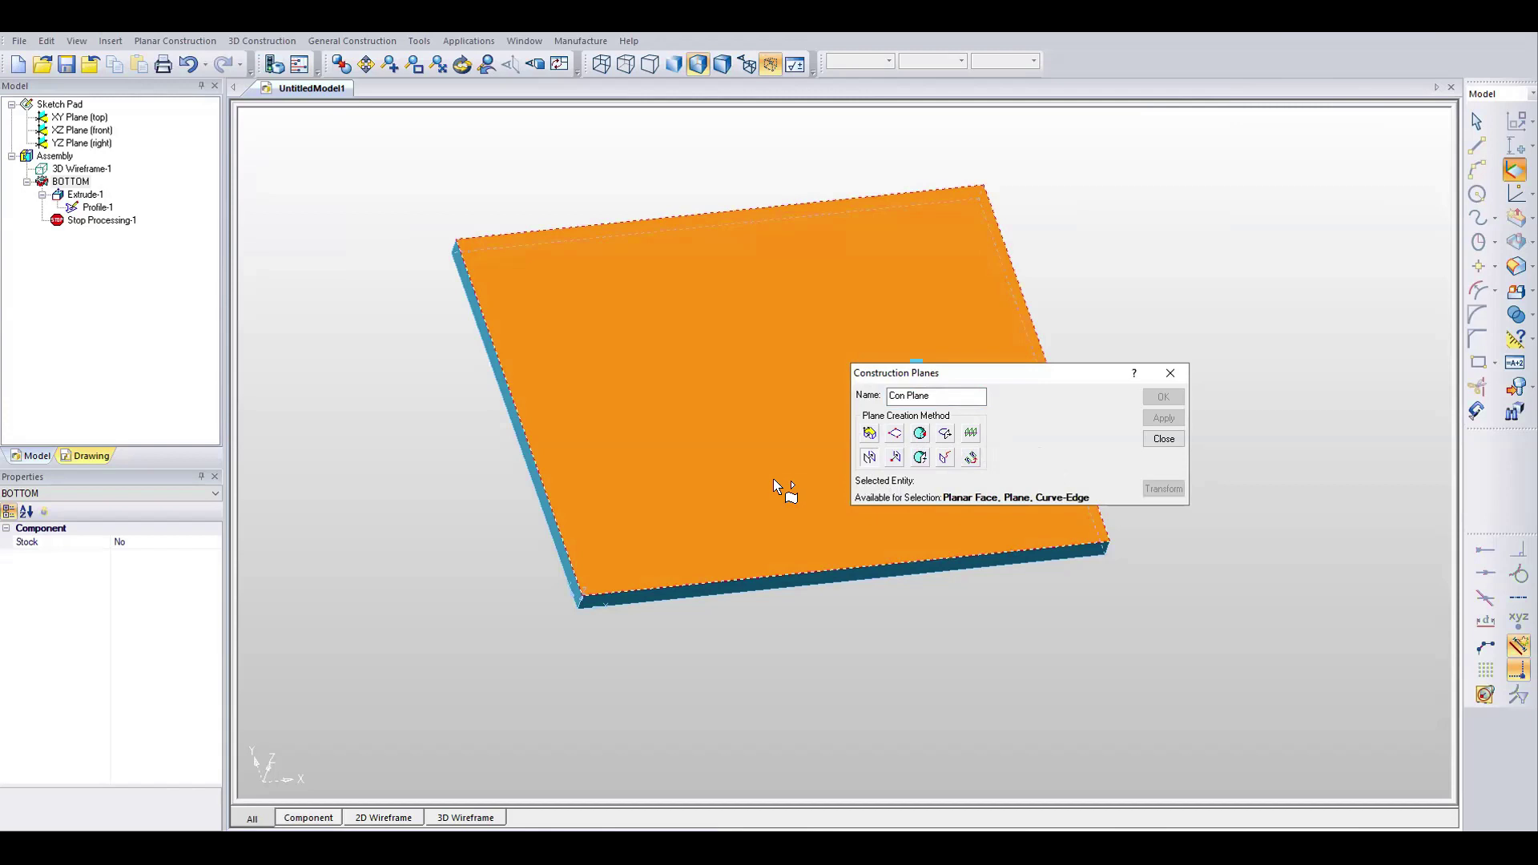
pyautogui.click(776, 486)
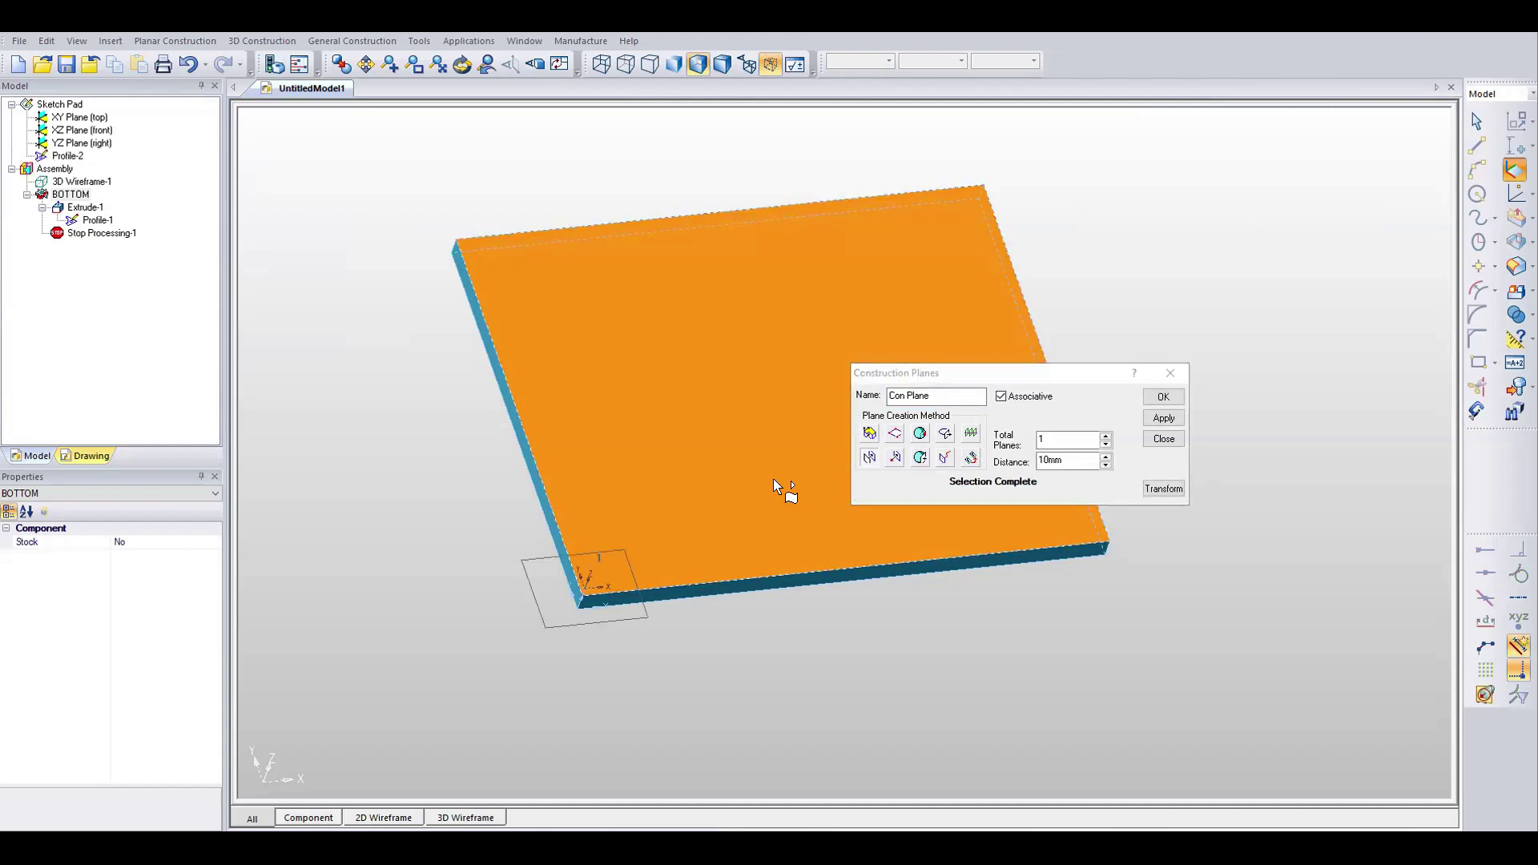
pyautogui.click(1106, 454)
pyautogui.click(1106, 455)
pyautogui.click(1105, 455)
pyautogui.click(1105, 455)
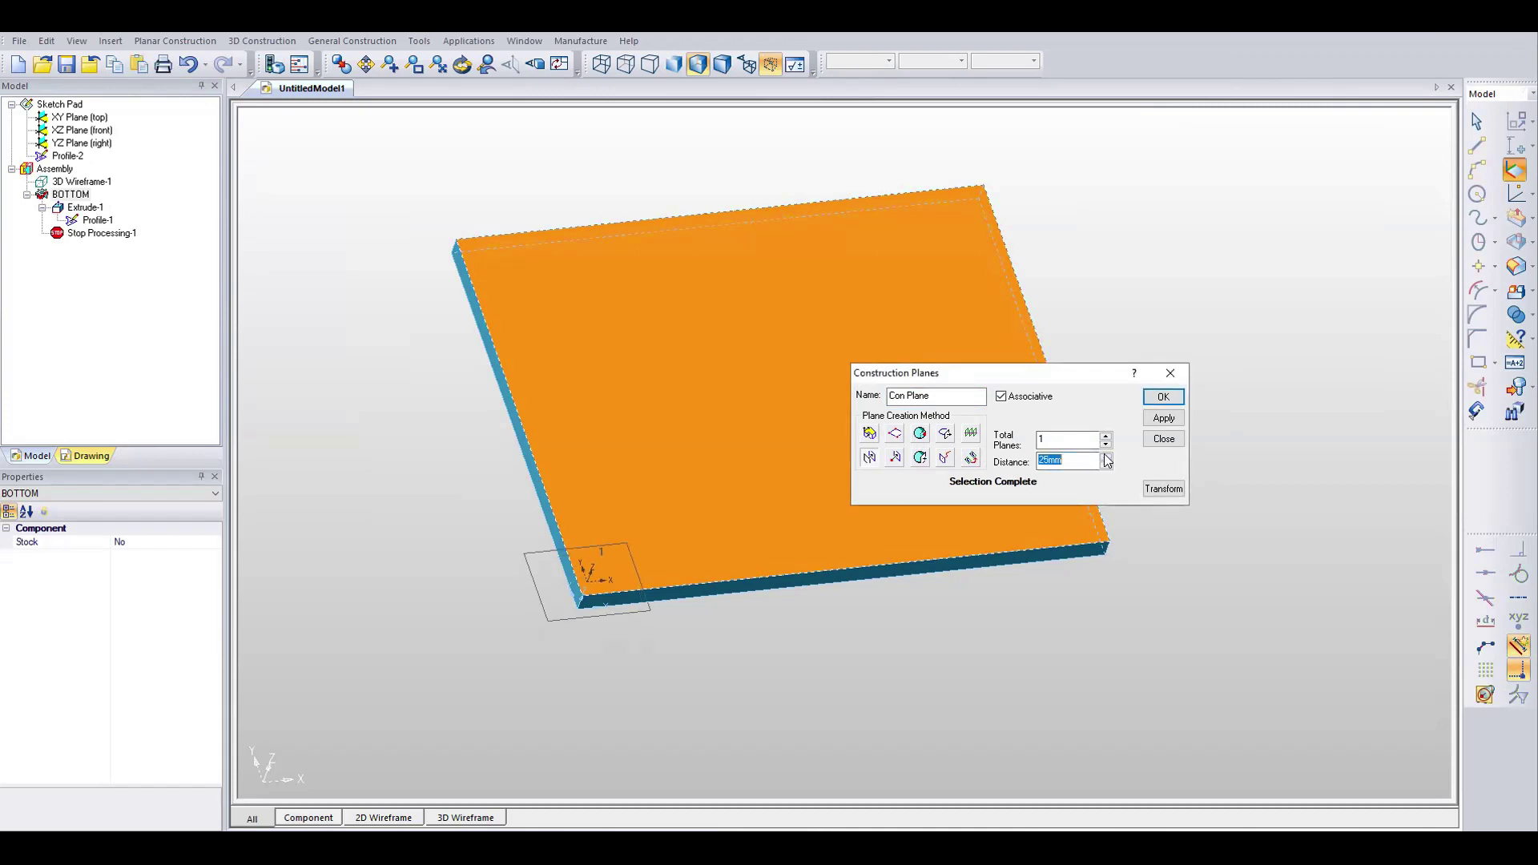
pyautogui.click(1164, 418)
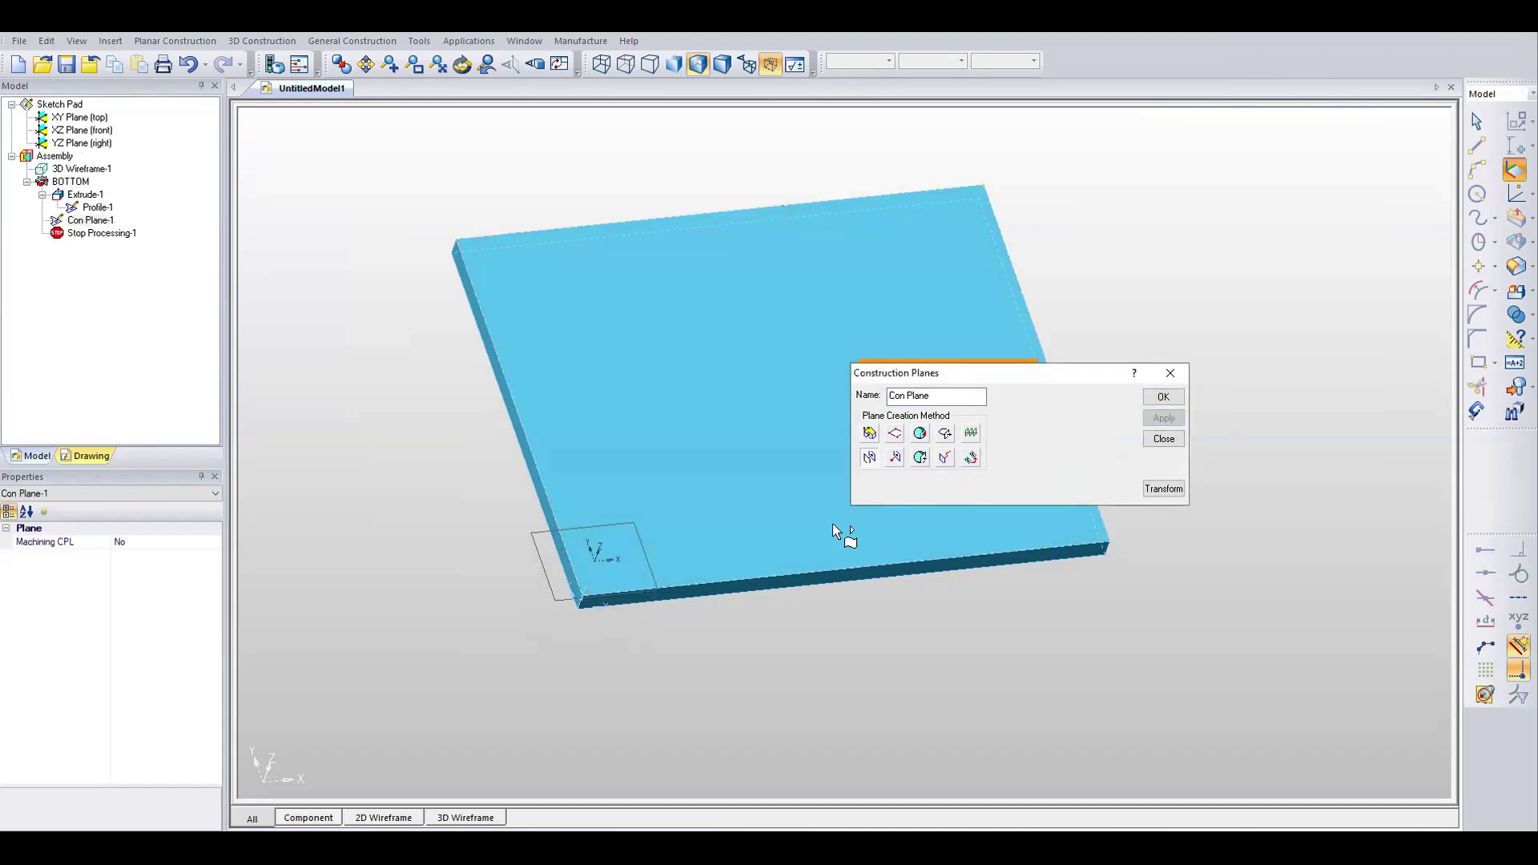
pyautogui.moveTo(763, 508); pyautogui.dragTo(713, 541, button='middle')
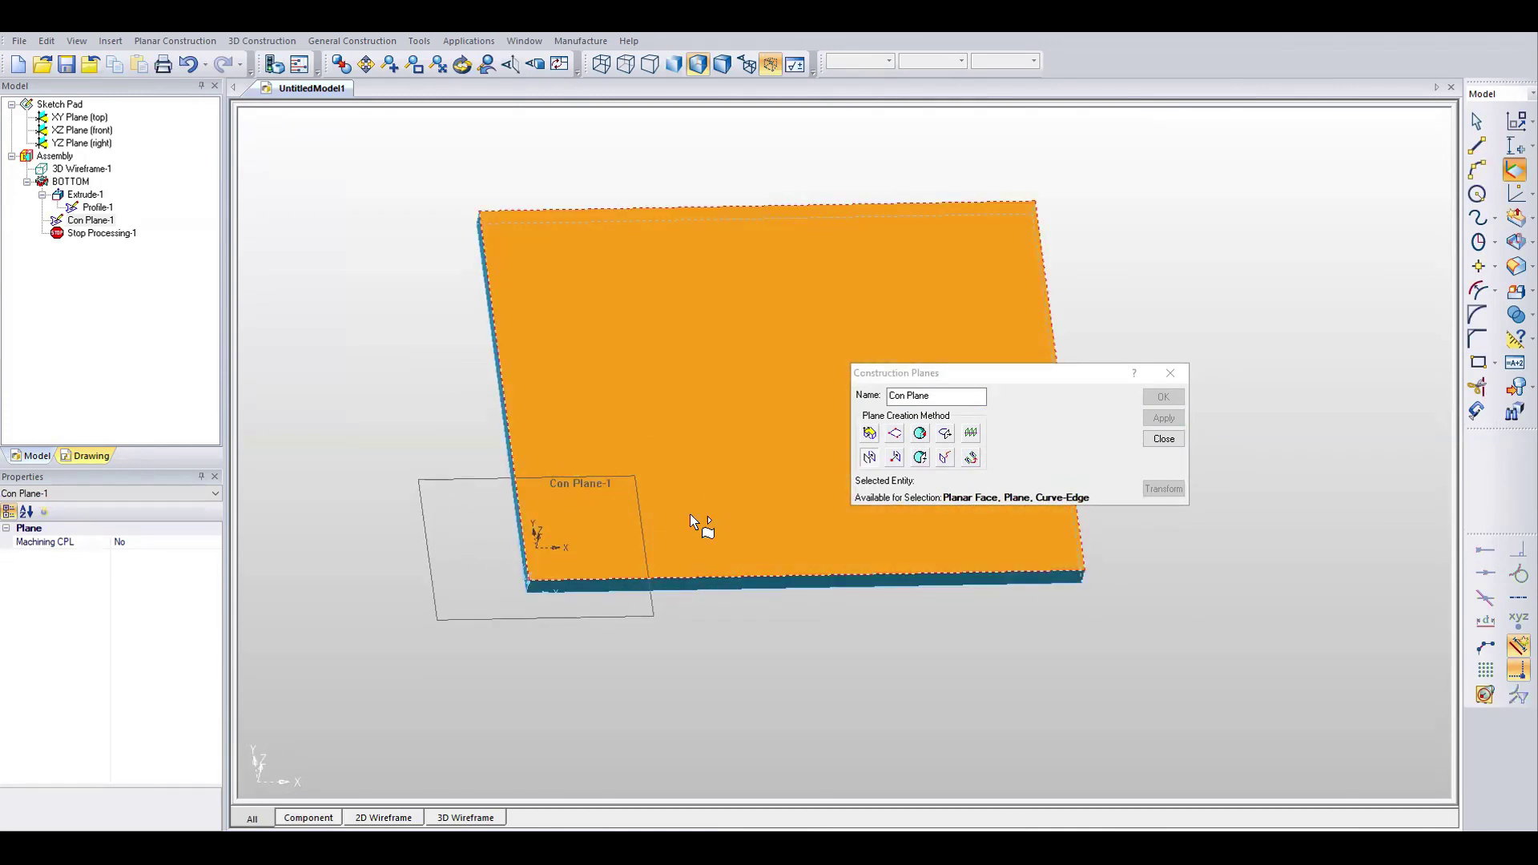
pyautogui.moveTo(742, 597); pyautogui.dragTo(628, 580, button='middle')
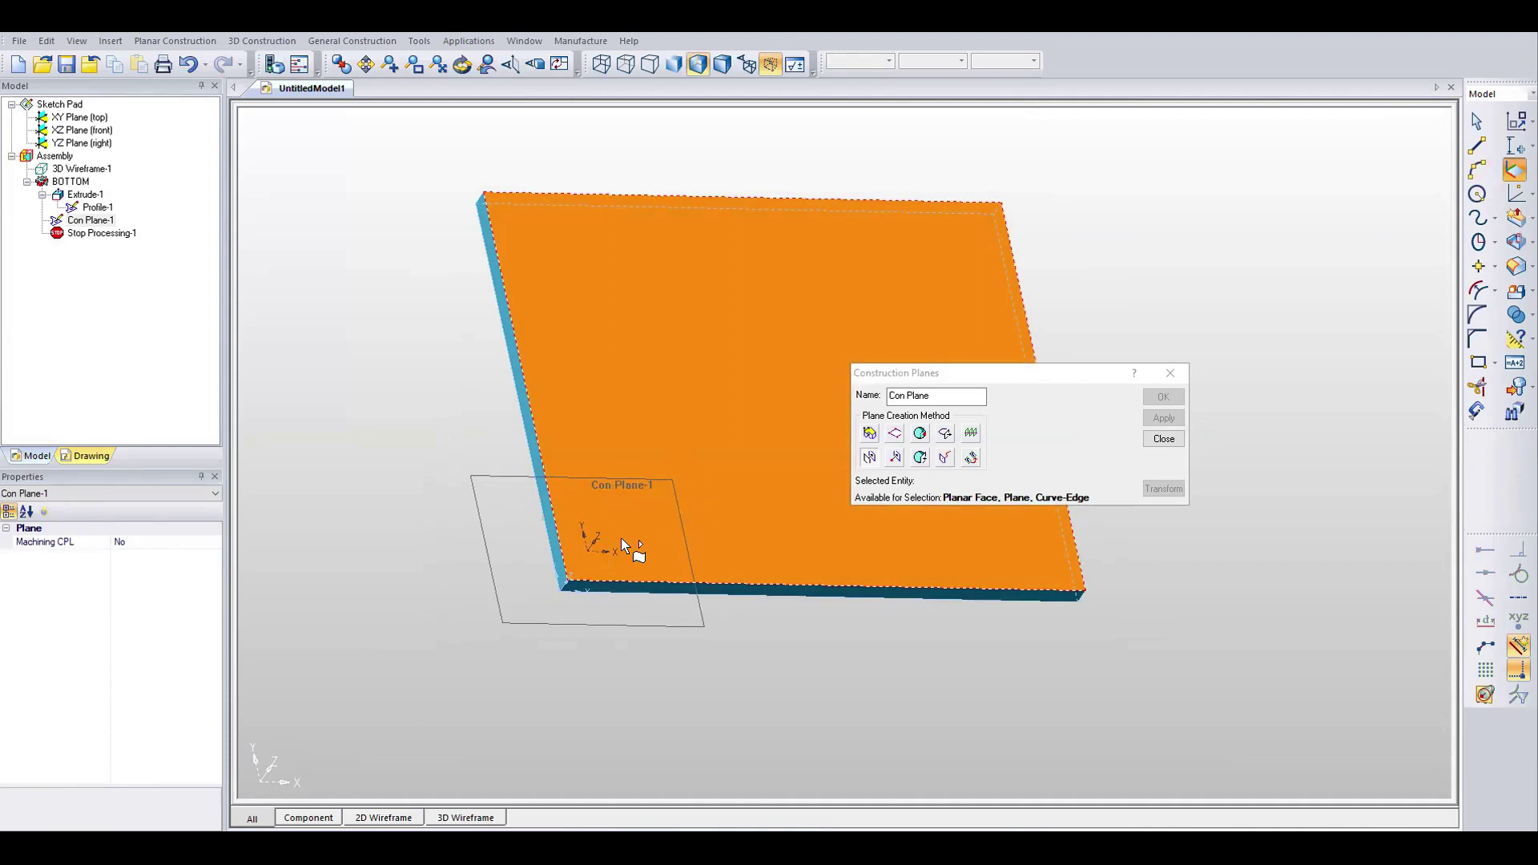
pyautogui.click(1163, 439)
# Sketch a freehand rectangle on the offset construction plane, over the middle of the plate.
pyautogui.moveTo(800, 491); pyautogui.dragTo(1125, 454, button='middle')
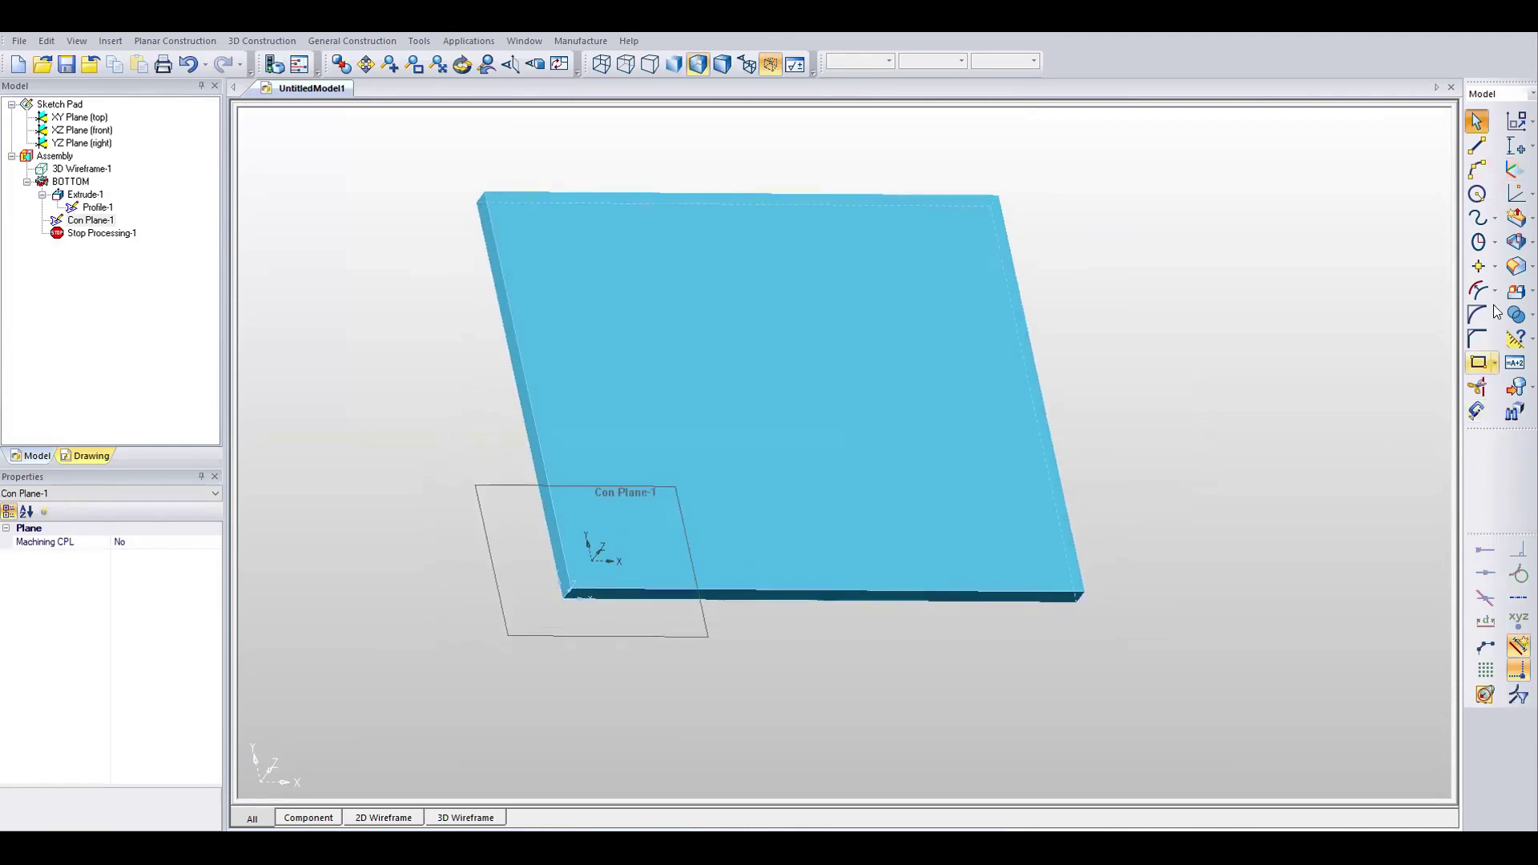
pyautogui.click(1478, 362)
pyautogui.click(624, 525)
pyautogui.click(940, 329)
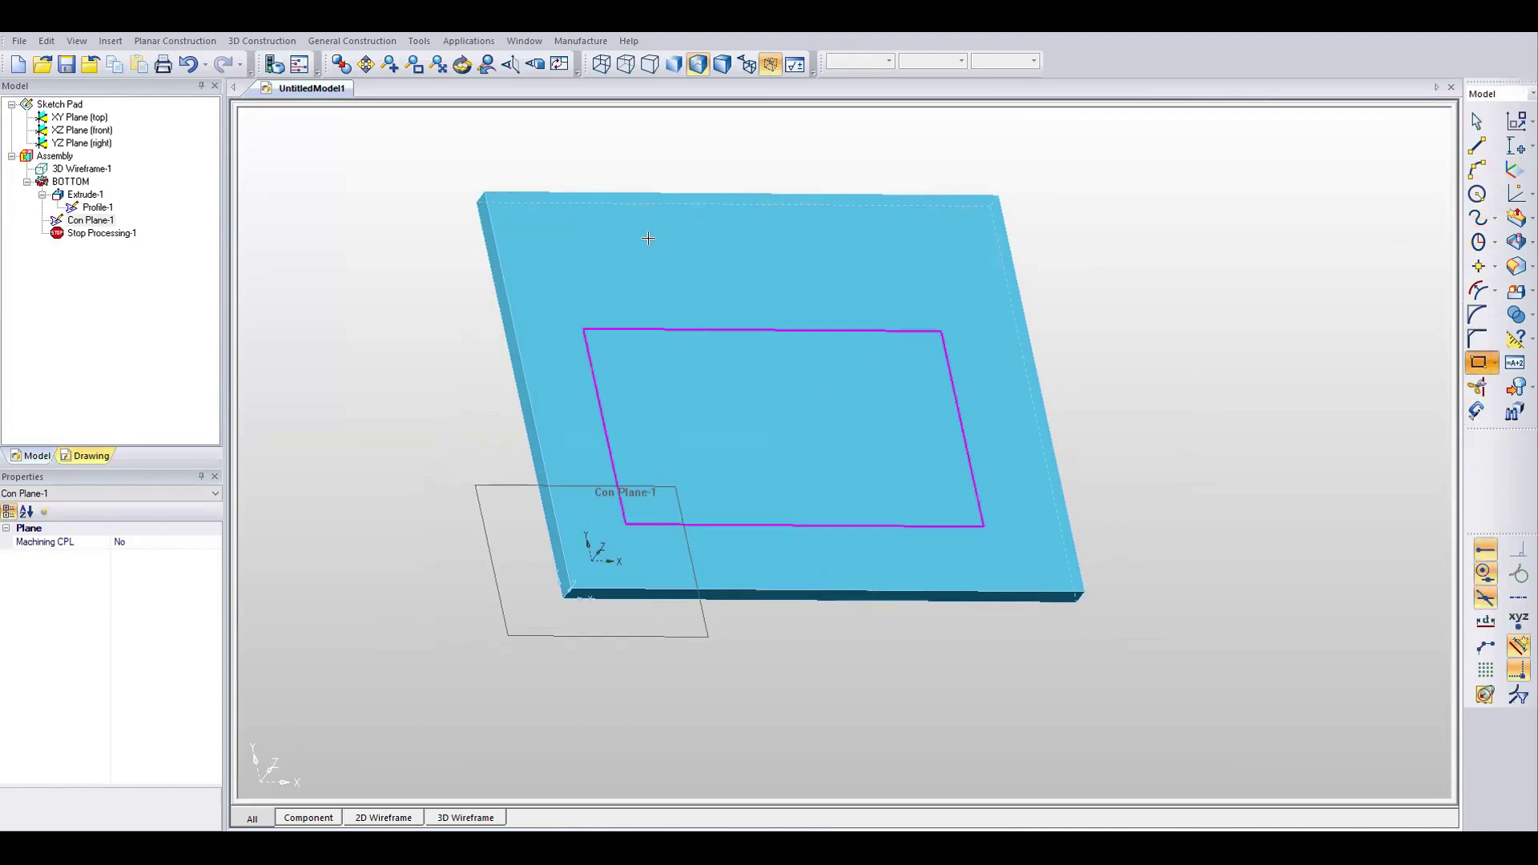
pyautogui.click(1476, 120)
pyautogui.moveTo(1020, 439); pyautogui.dragTo(937, 529, button='middle')
# Extrude the rectangle on the offset plane as a new component.
pyautogui.click(1516, 217)
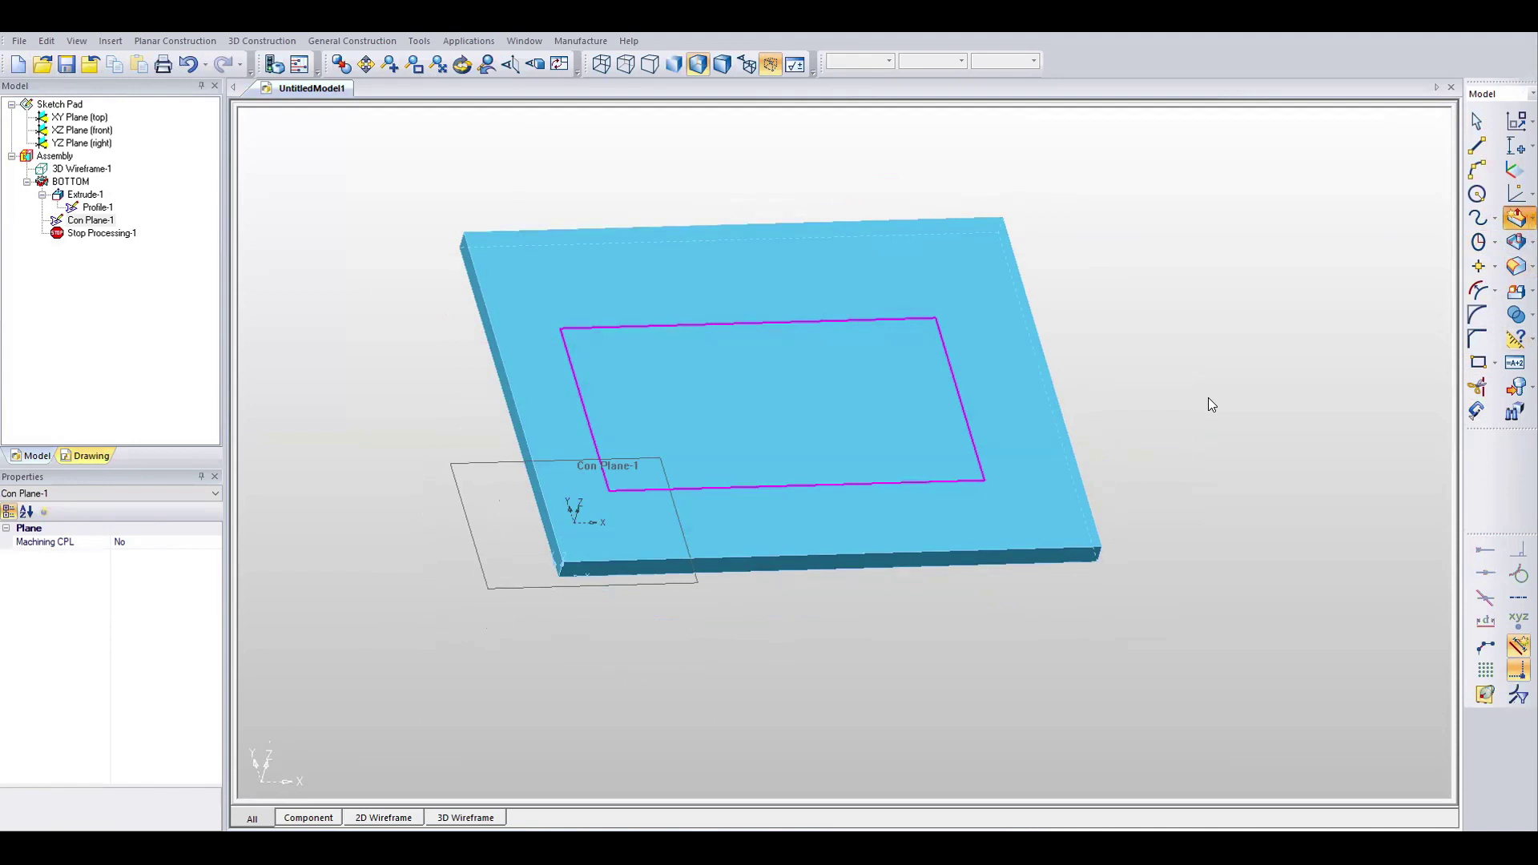
pyautogui.press('Return')
pyautogui.moveTo(815, 543); pyautogui.dragTo(790, 422, button='middle')
# Delete the rectangular component above the plate, accepting the side effects on linked components.
pyautogui.click(789, 422)
pyautogui.press('Delete')
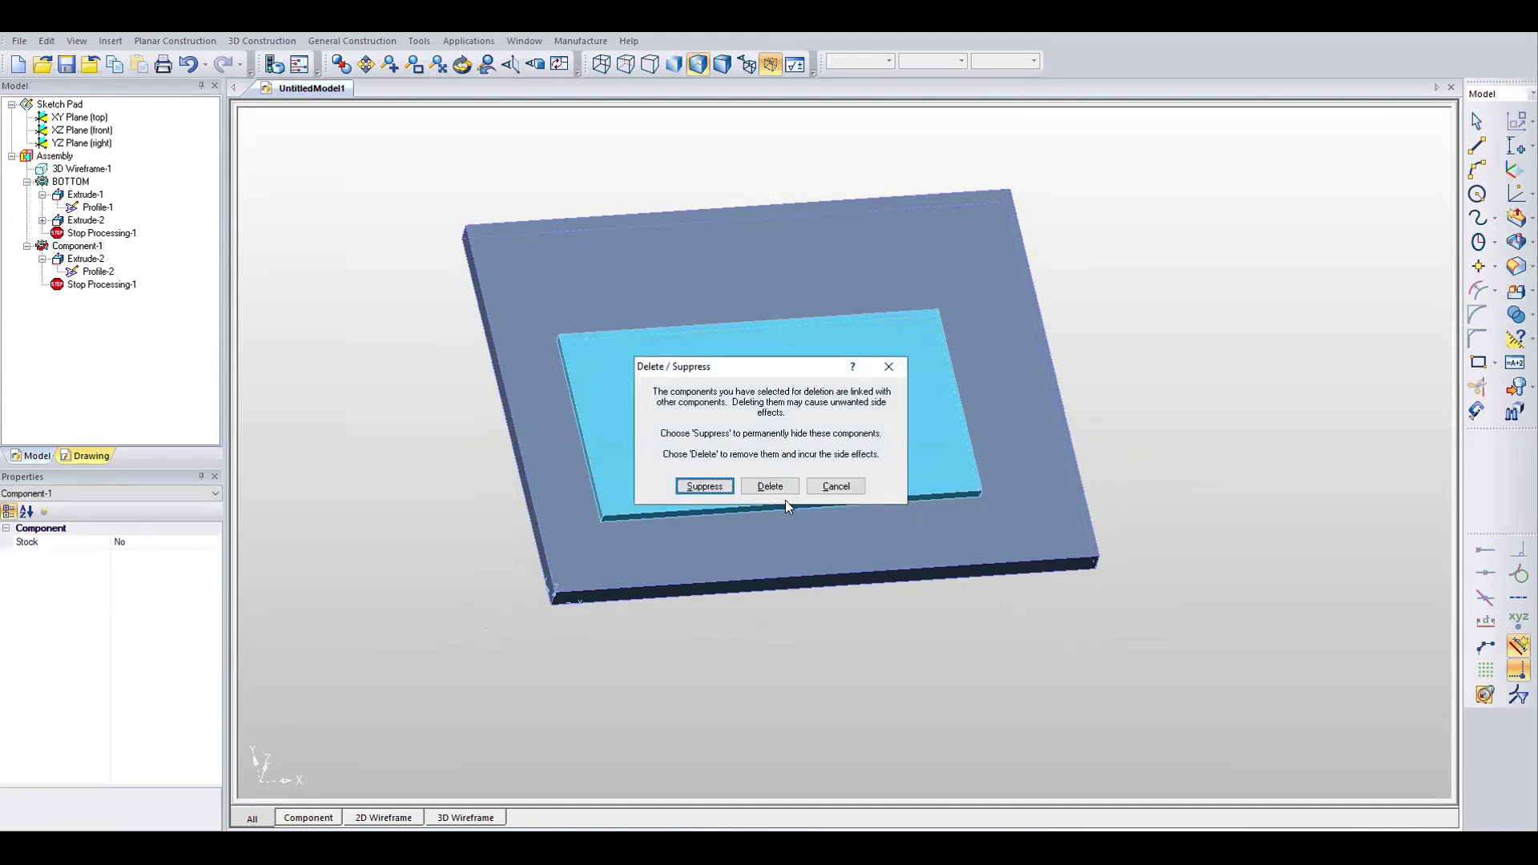
pyautogui.click(770, 484)
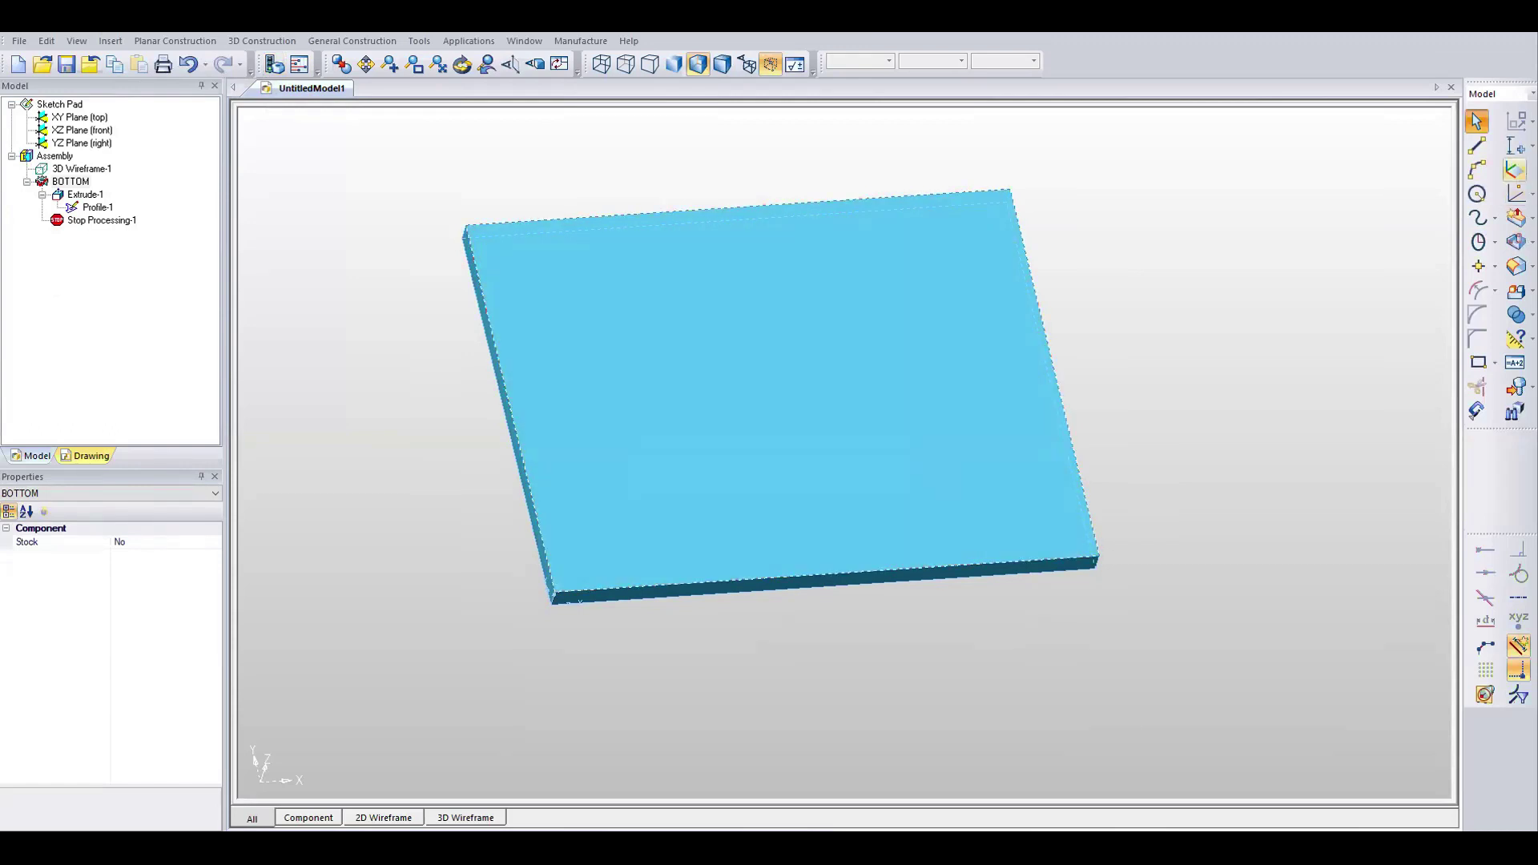
# Create an associative construction plane directly on the planar top face of the BOTTOM plate.
pyautogui.click(1514, 169)
pyautogui.click(869, 435)
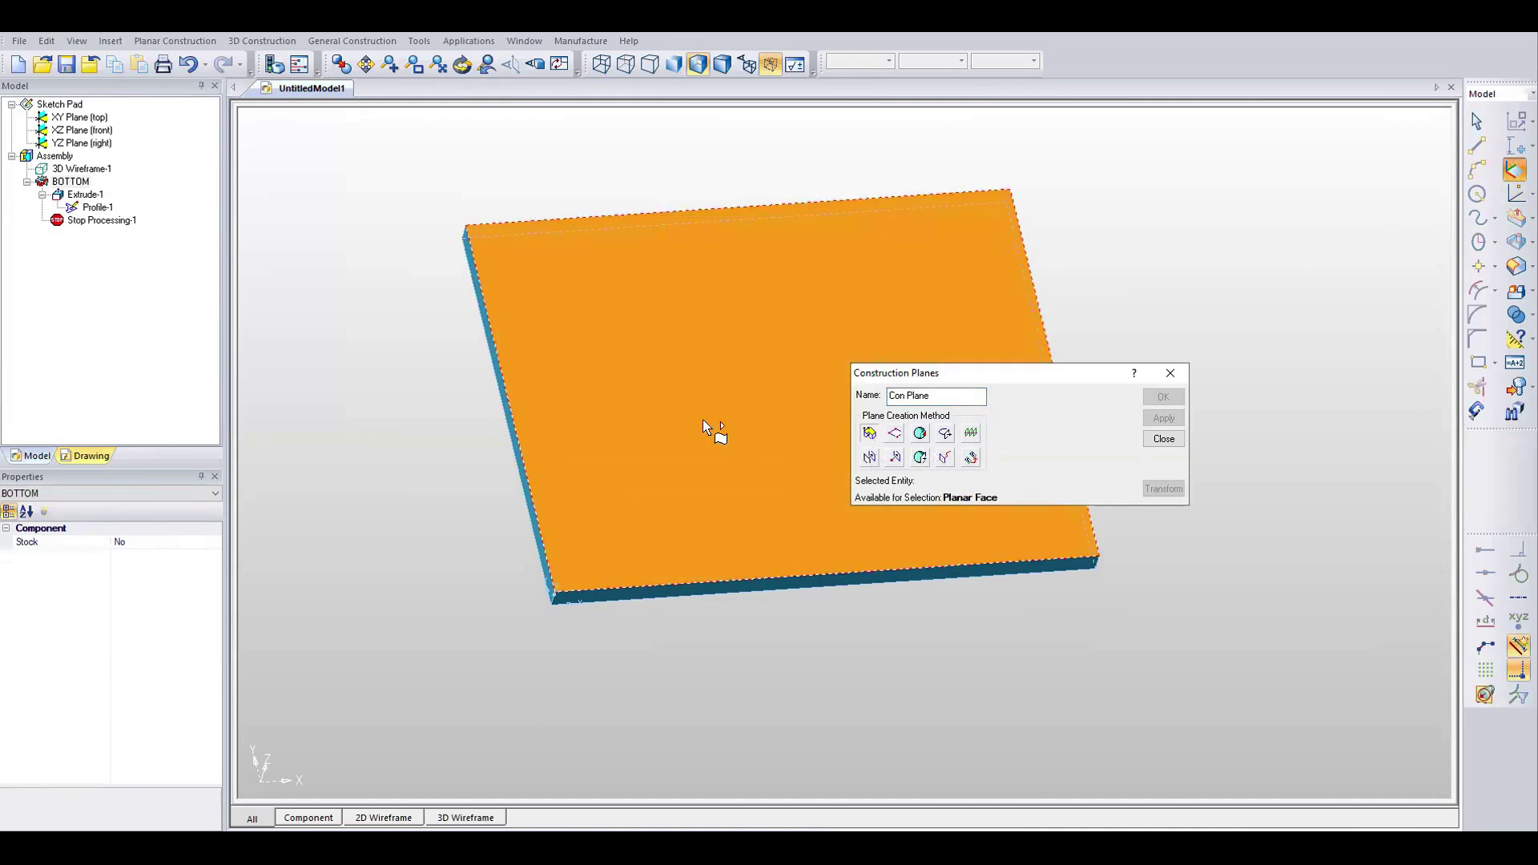
pyautogui.click(705, 427)
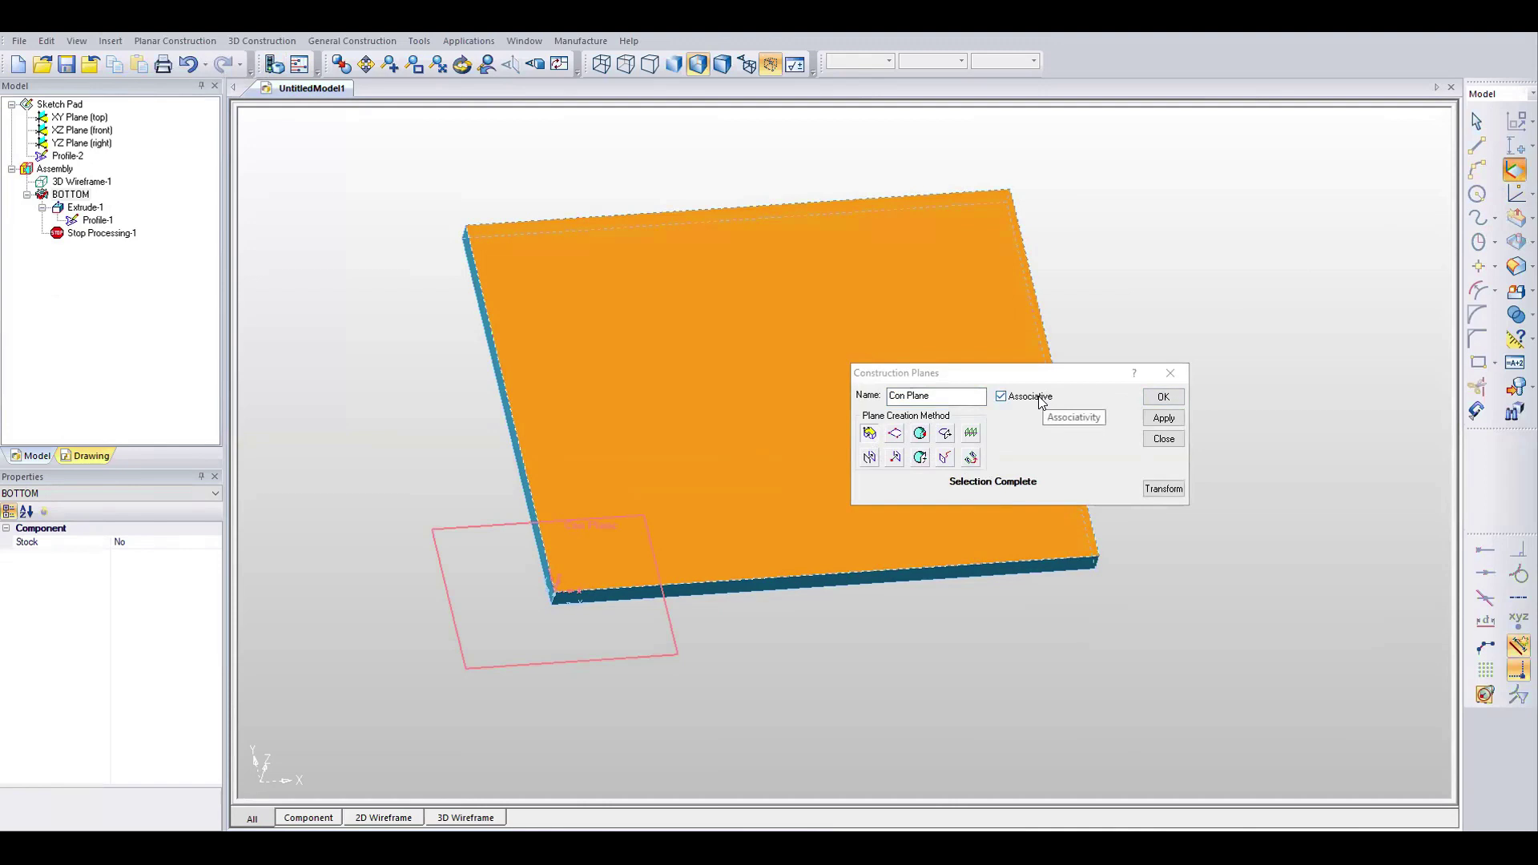
pyautogui.click(1157, 397)
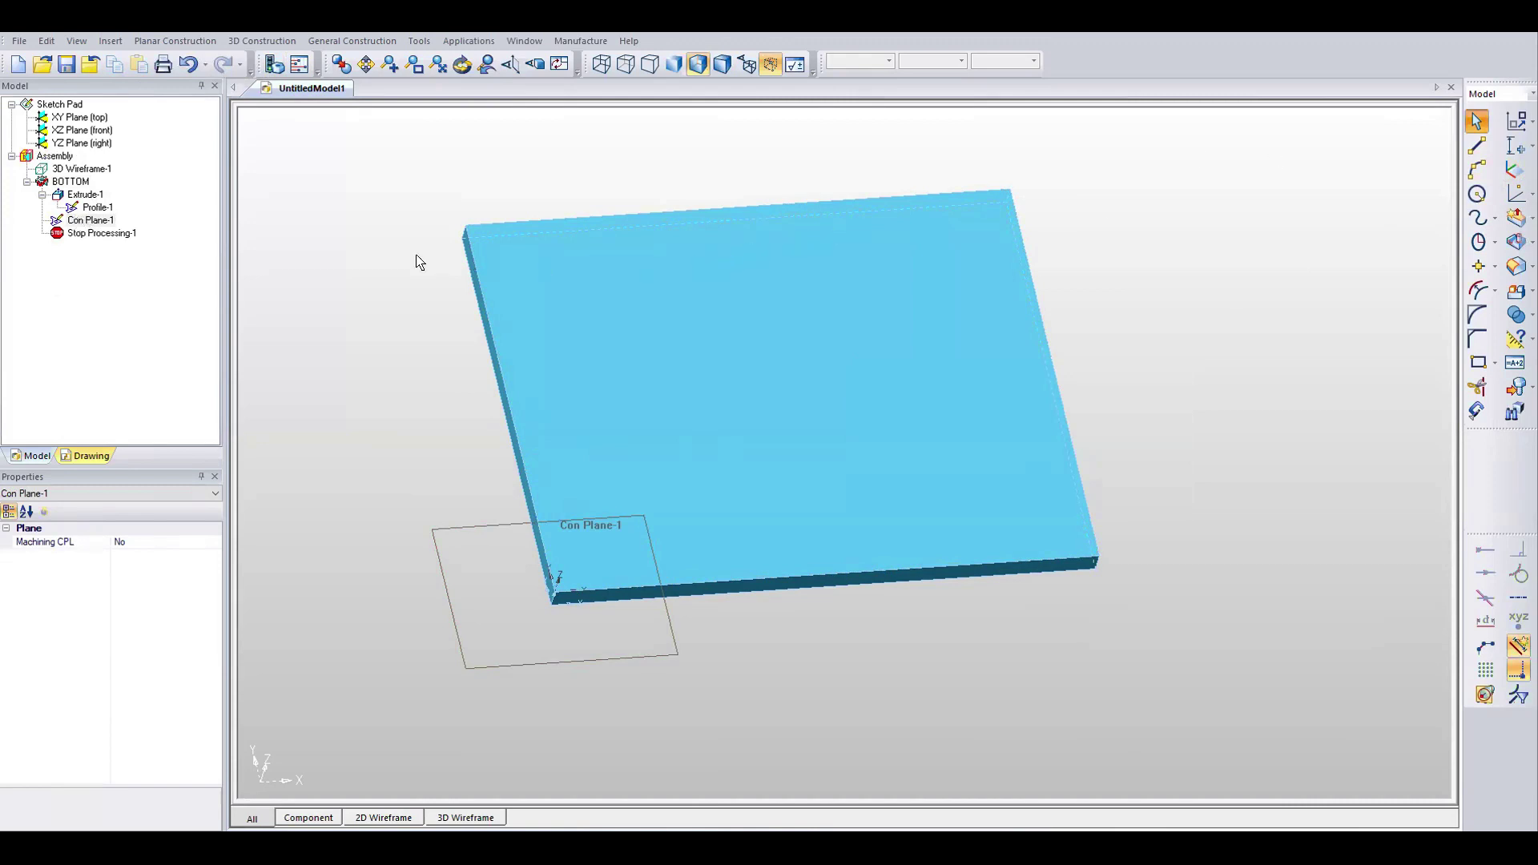
# Select the new construction plane in the model tree and examine how it sits on the plate's top face.
pyautogui.click(96, 220)
pyautogui.click(98, 218)
pyautogui.click(132, 264)
pyautogui.moveTo(621, 599); pyautogui.dragTo(652, 521, button='middle')
pyautogui.scroll(3, 508, 512)
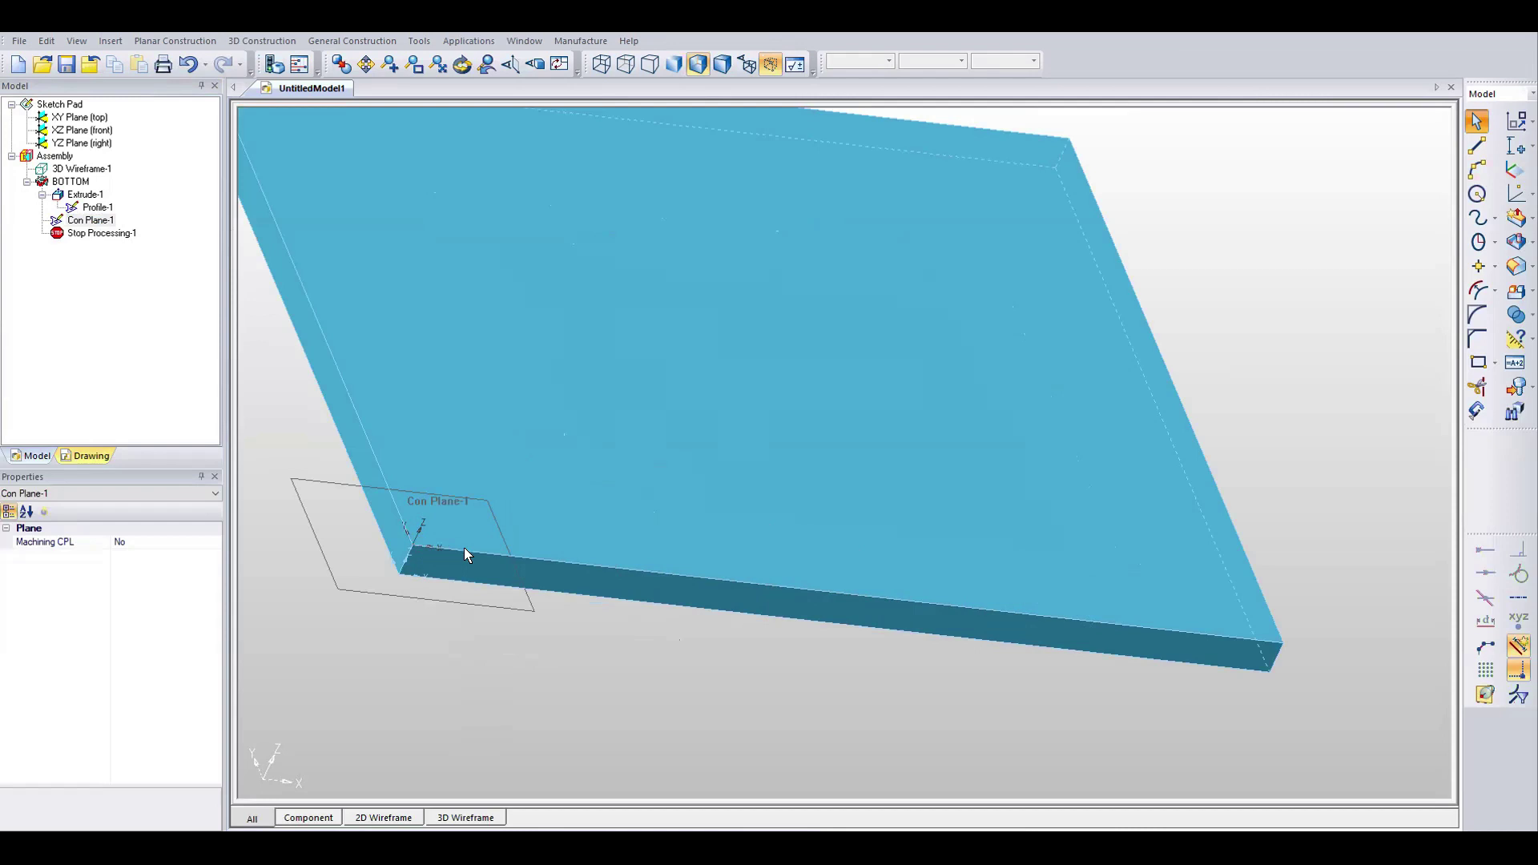
pyautogui.moveTo(464, 547); pyautogui.dragTo(870, 298, button='middle')
pyautogui.rightClick(869, 298)
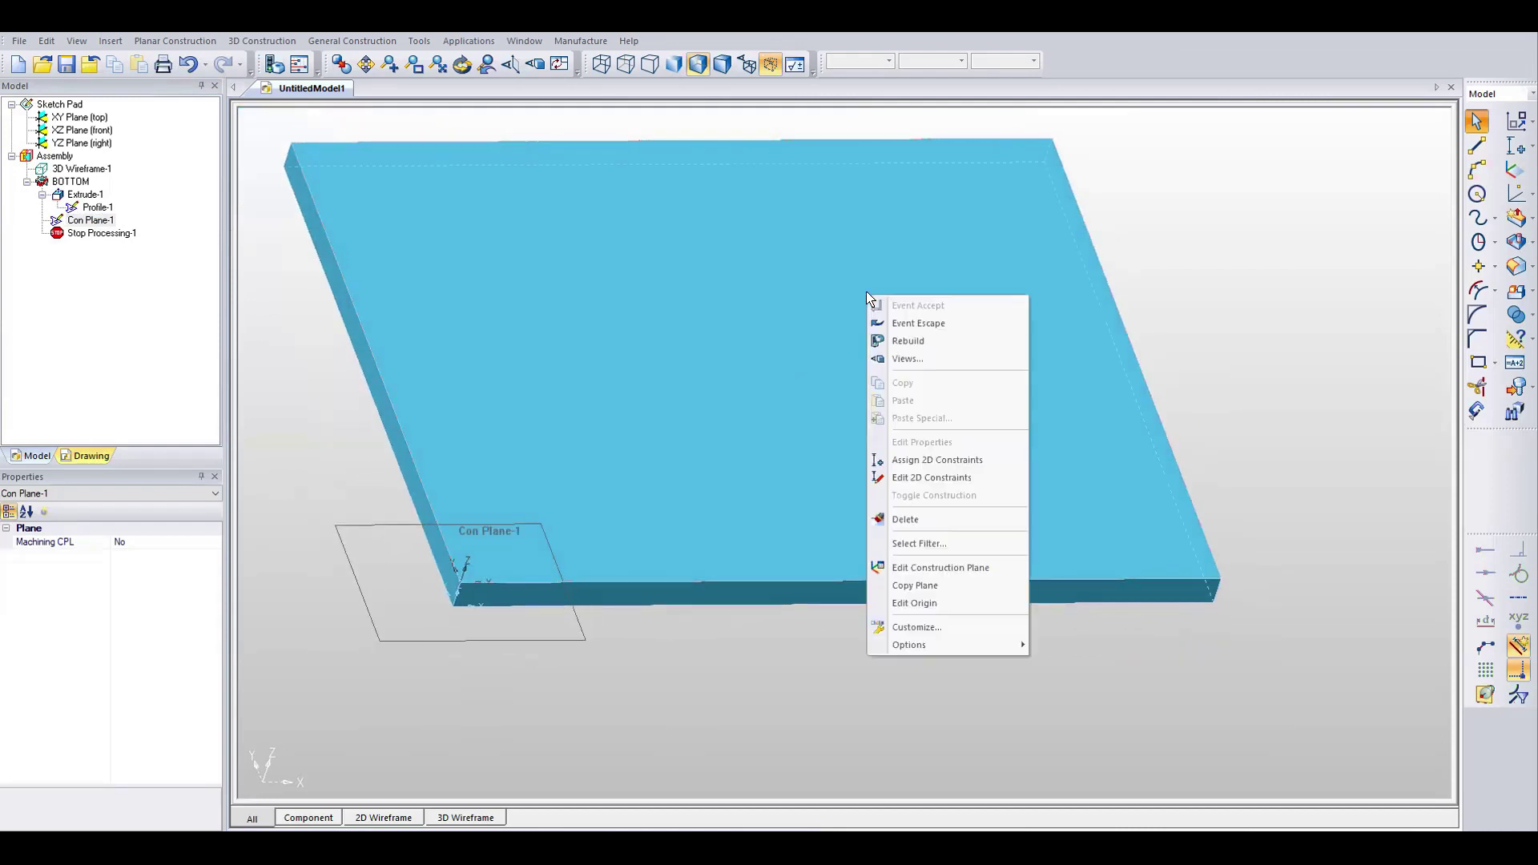
pyautogui.click(1249, 248)
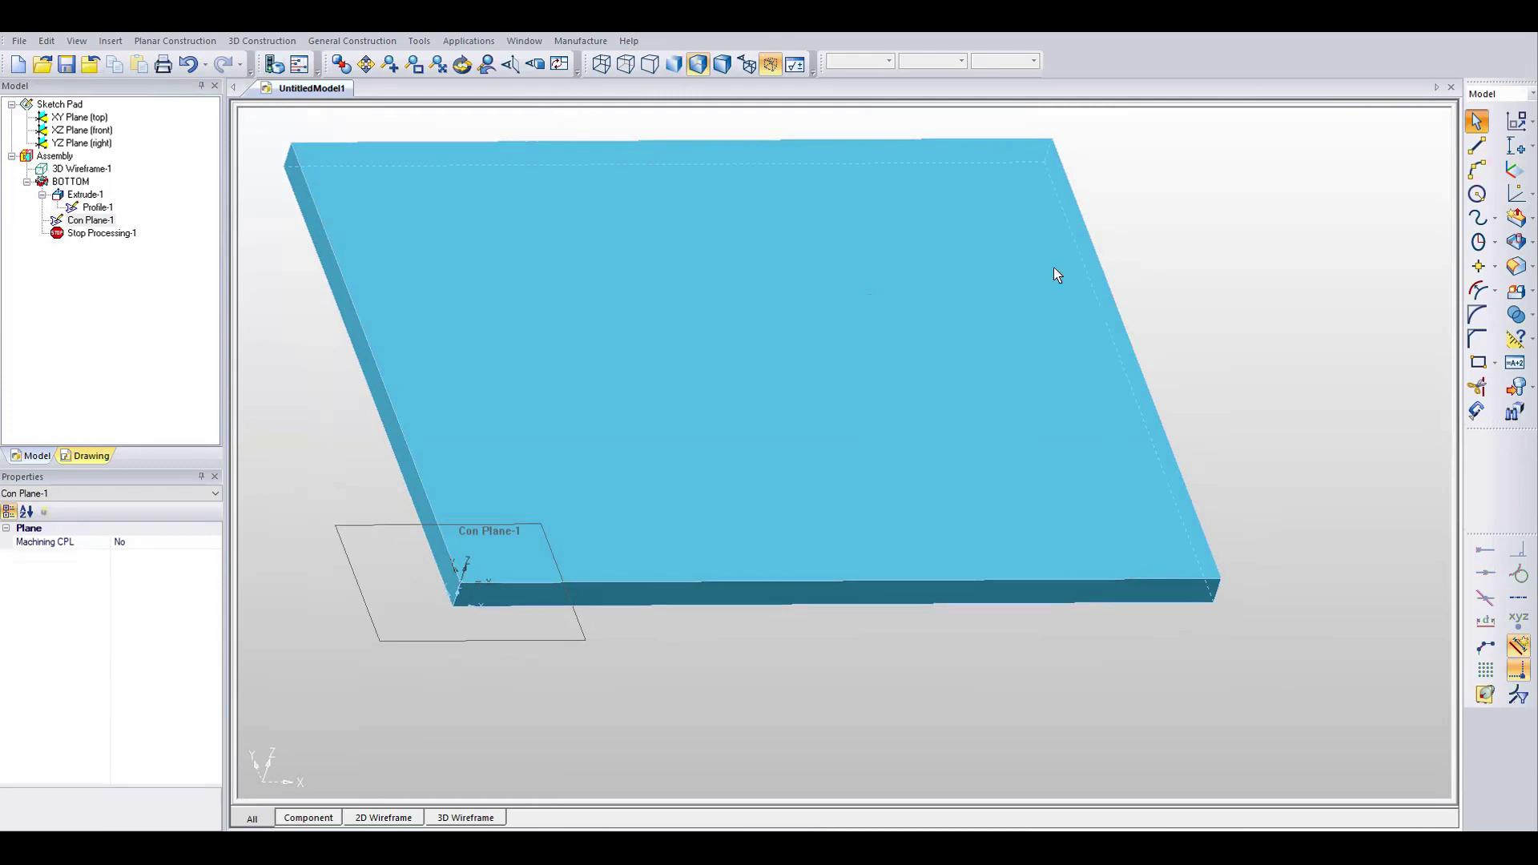
# Sketch a rectangle 100 mm wide and 20 mm high on the new plane, starting on the plate's front top edge.
pyautogui.click(1479, 362)
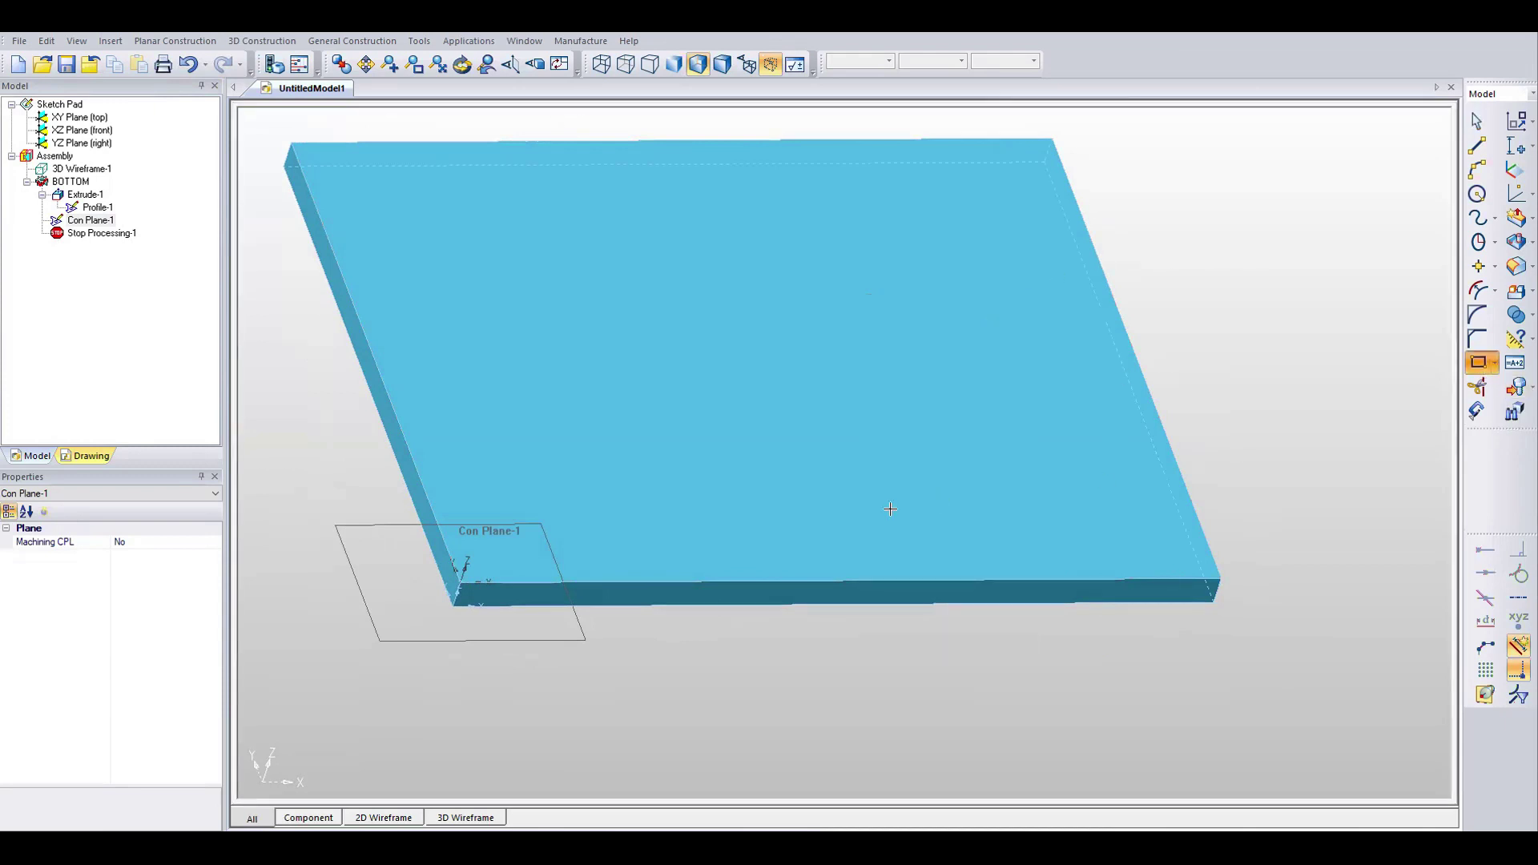
pyautogui.click(1477, 145)
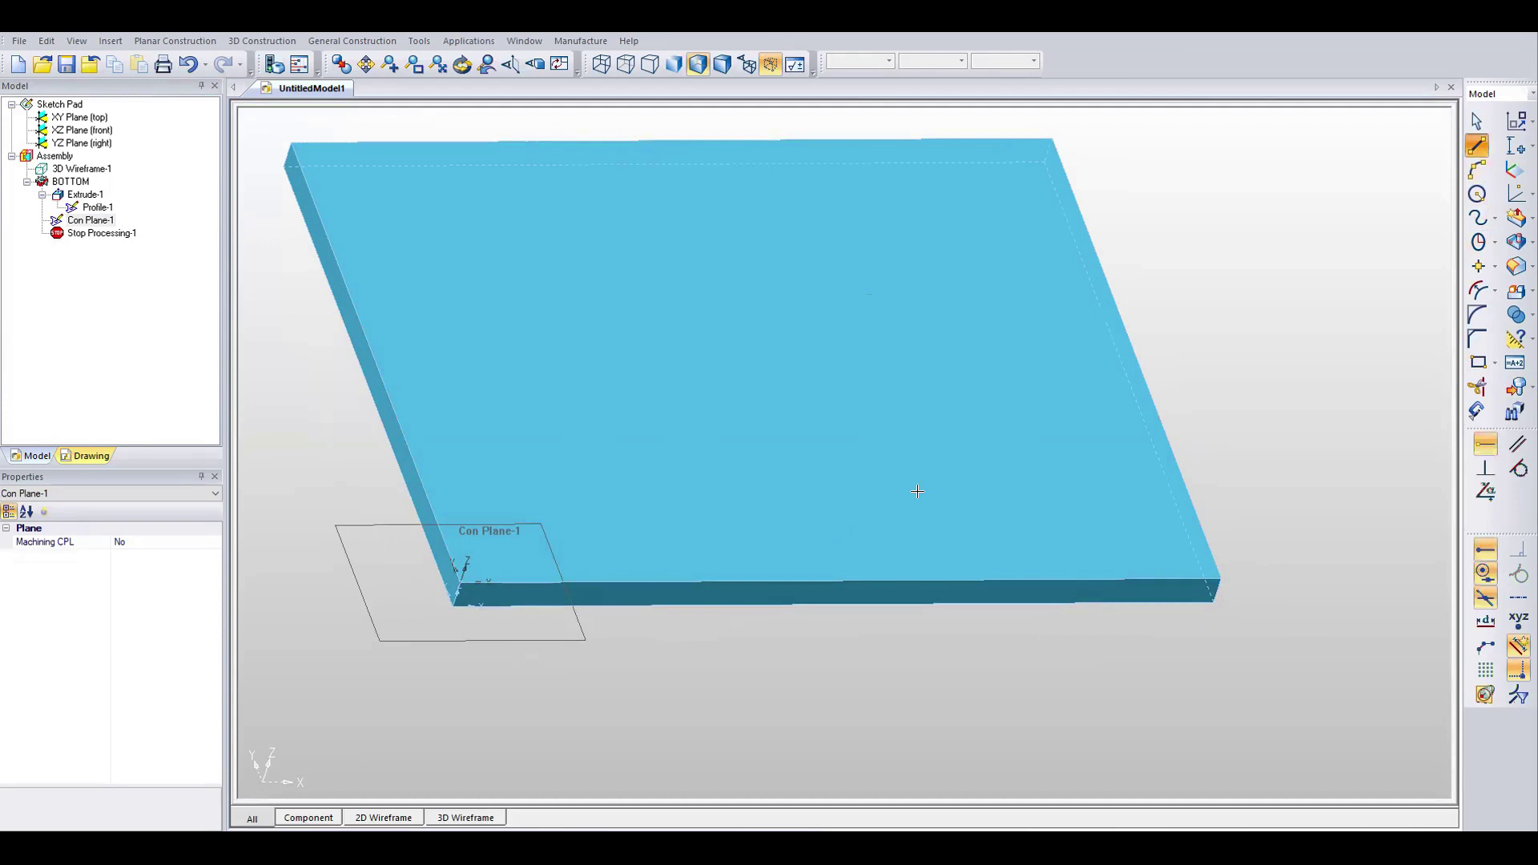
pyautogui.click(1479, 362)
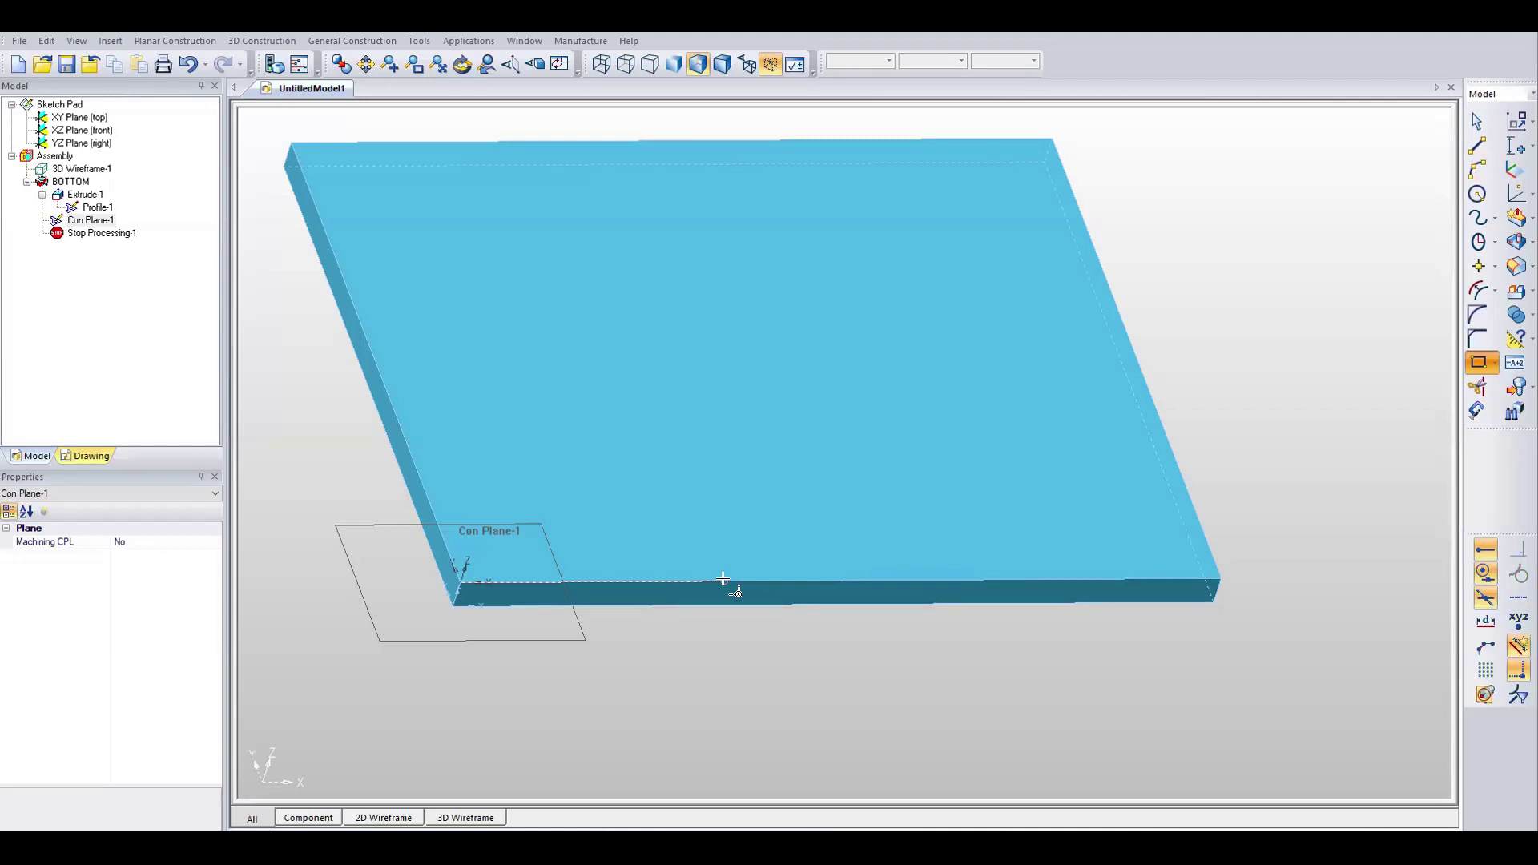
pyautogui.click(460, 580)
pyautogui.click(753, 580)
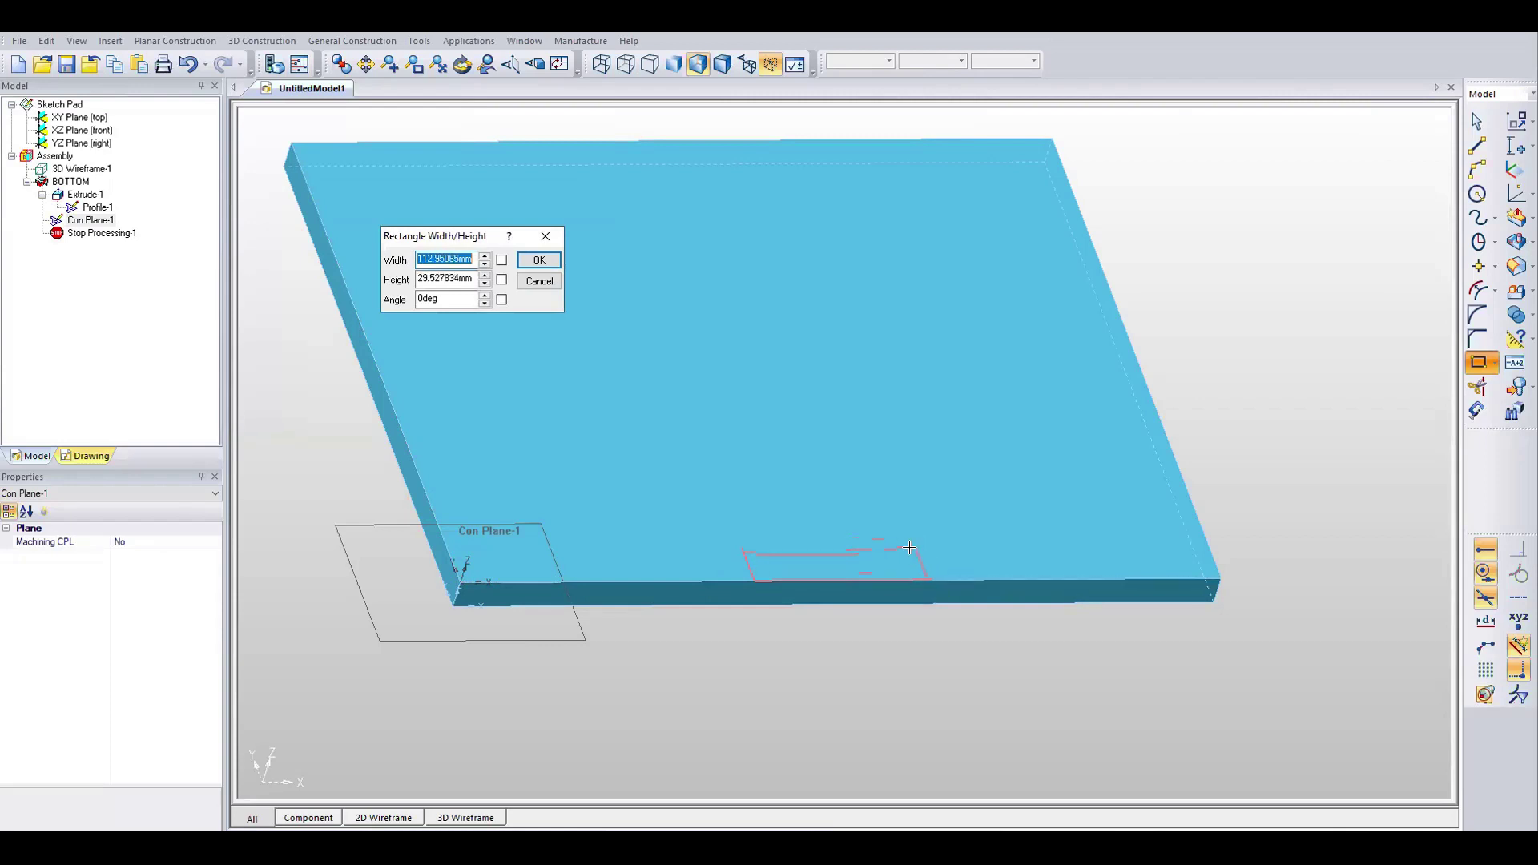
pyautogui.write('100')
pyautogui.press('Tab')
pyautogui.write('20')
pyautogui.press('Return')
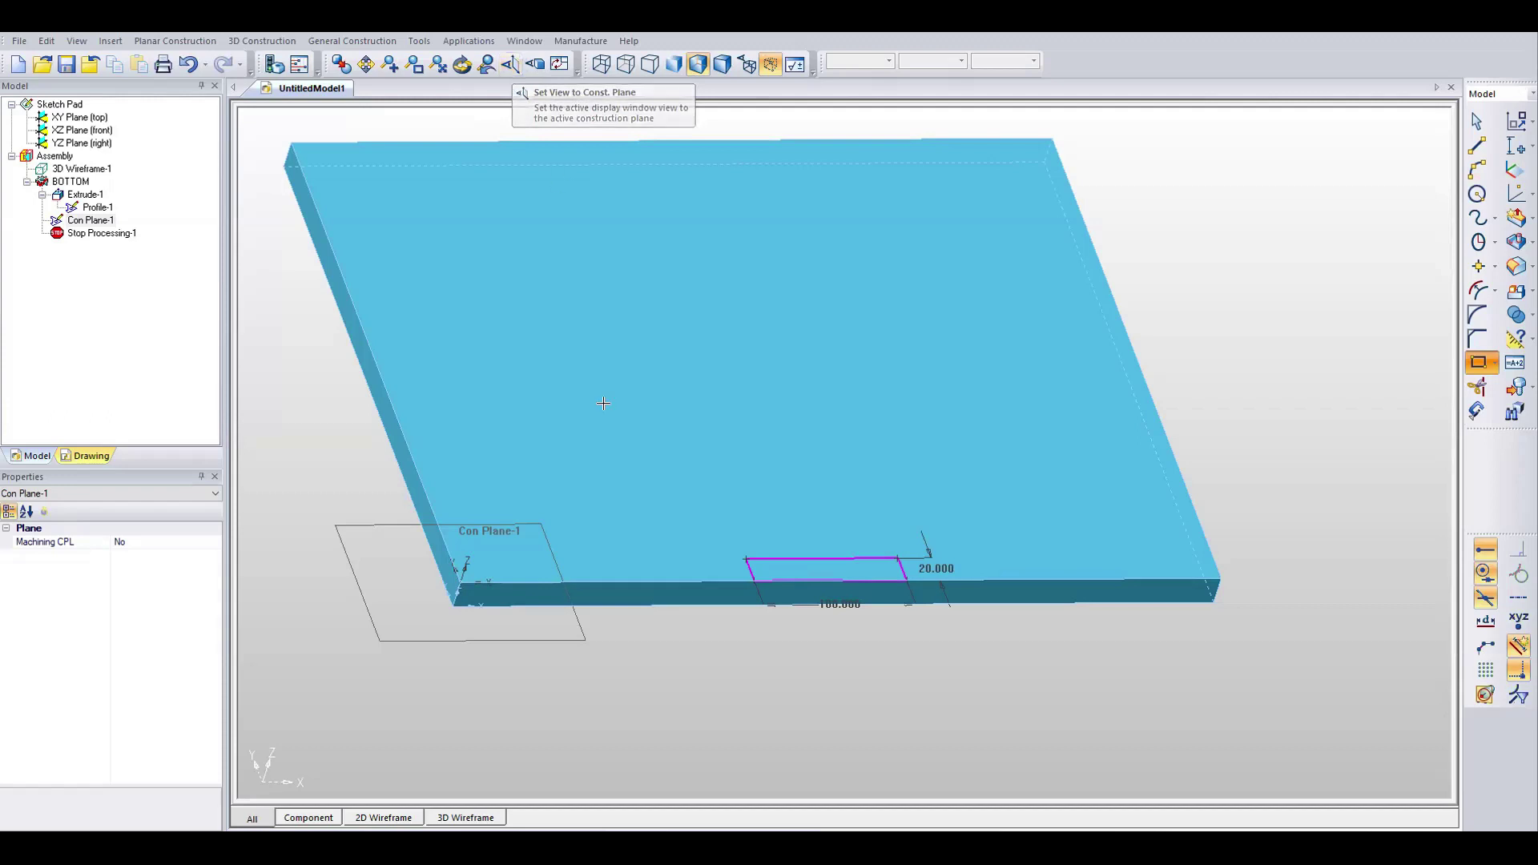
# View the sketch square to the active construction plane and examine the 100 by 20 mm rectangle close up.
pyautogui.click(510, 64)
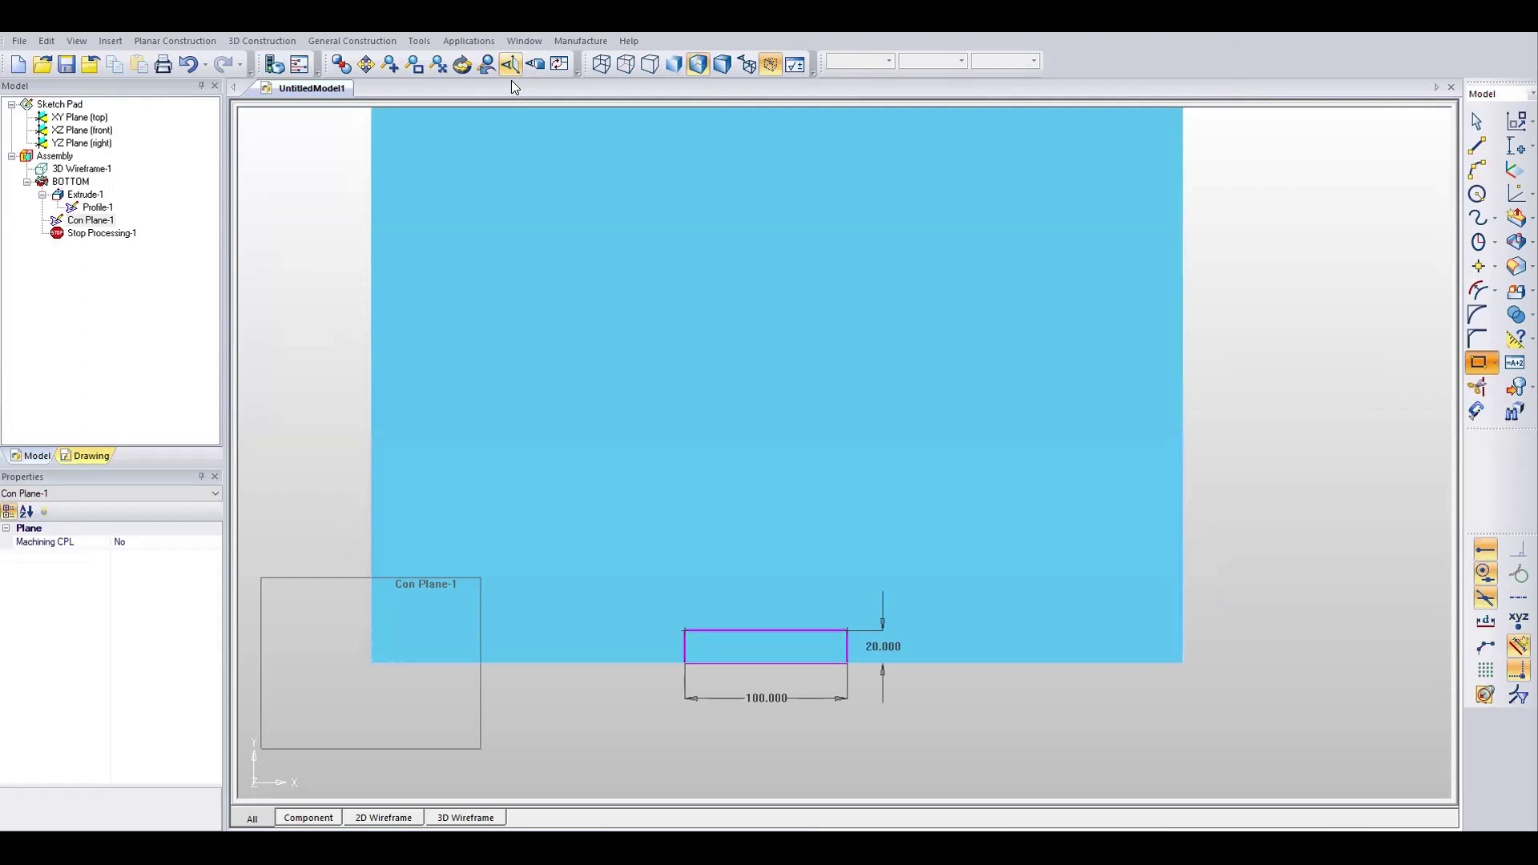
pyautogui.scroll(-3, 769, 480)
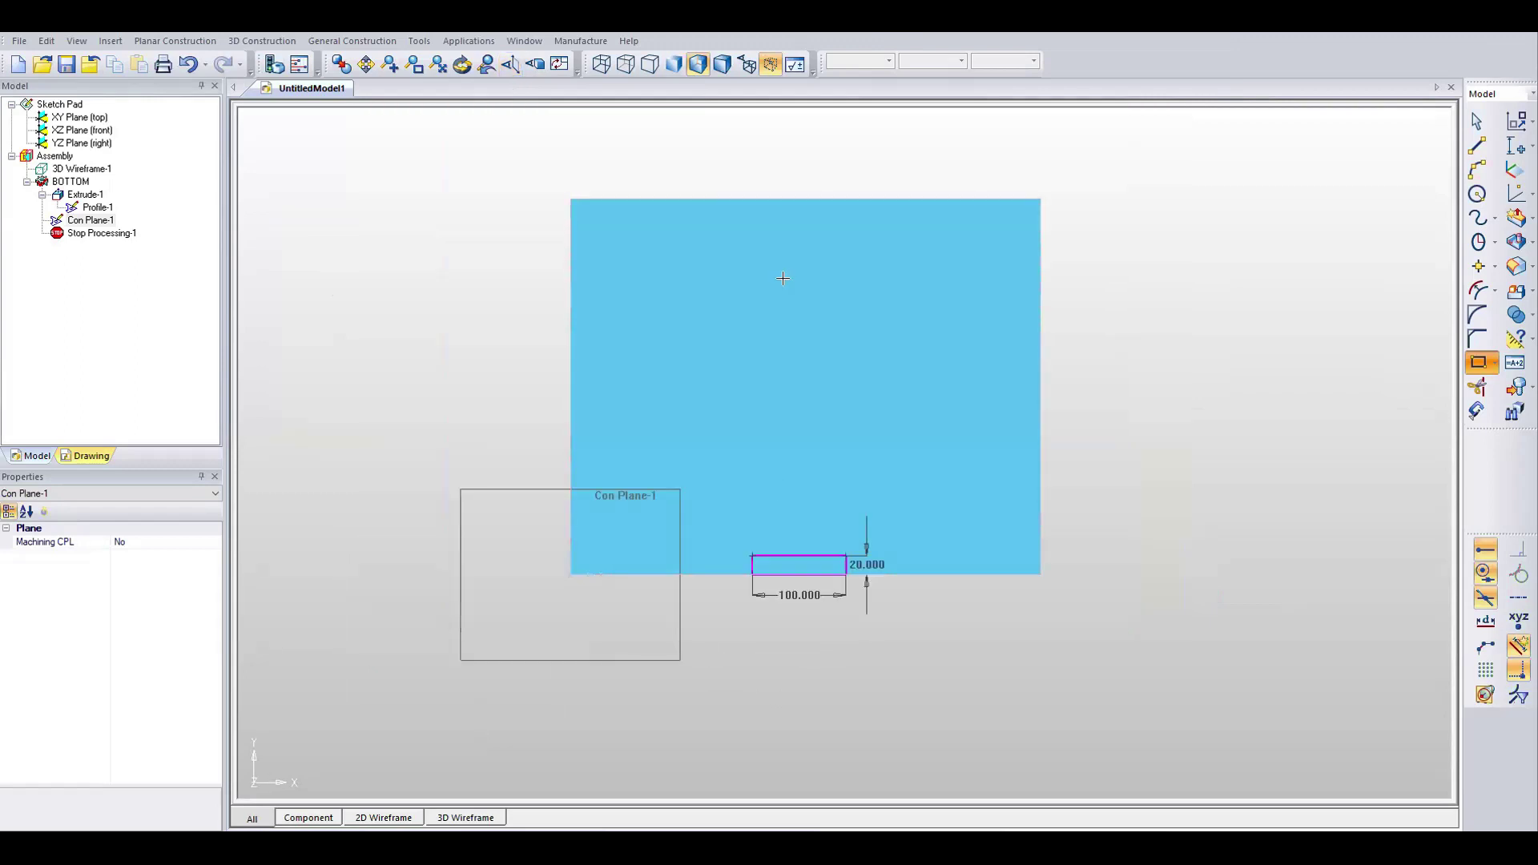
pyautogui.hotkey('ctrl', 'r')
pyautogui.moveTo(974, 444); pyautogui.dragTo(858, 519)
pyautogui.moveTo(1008, 444); pyautogui.dragTo(978, 436)
pyautogui.scroll(5, 985, 508)
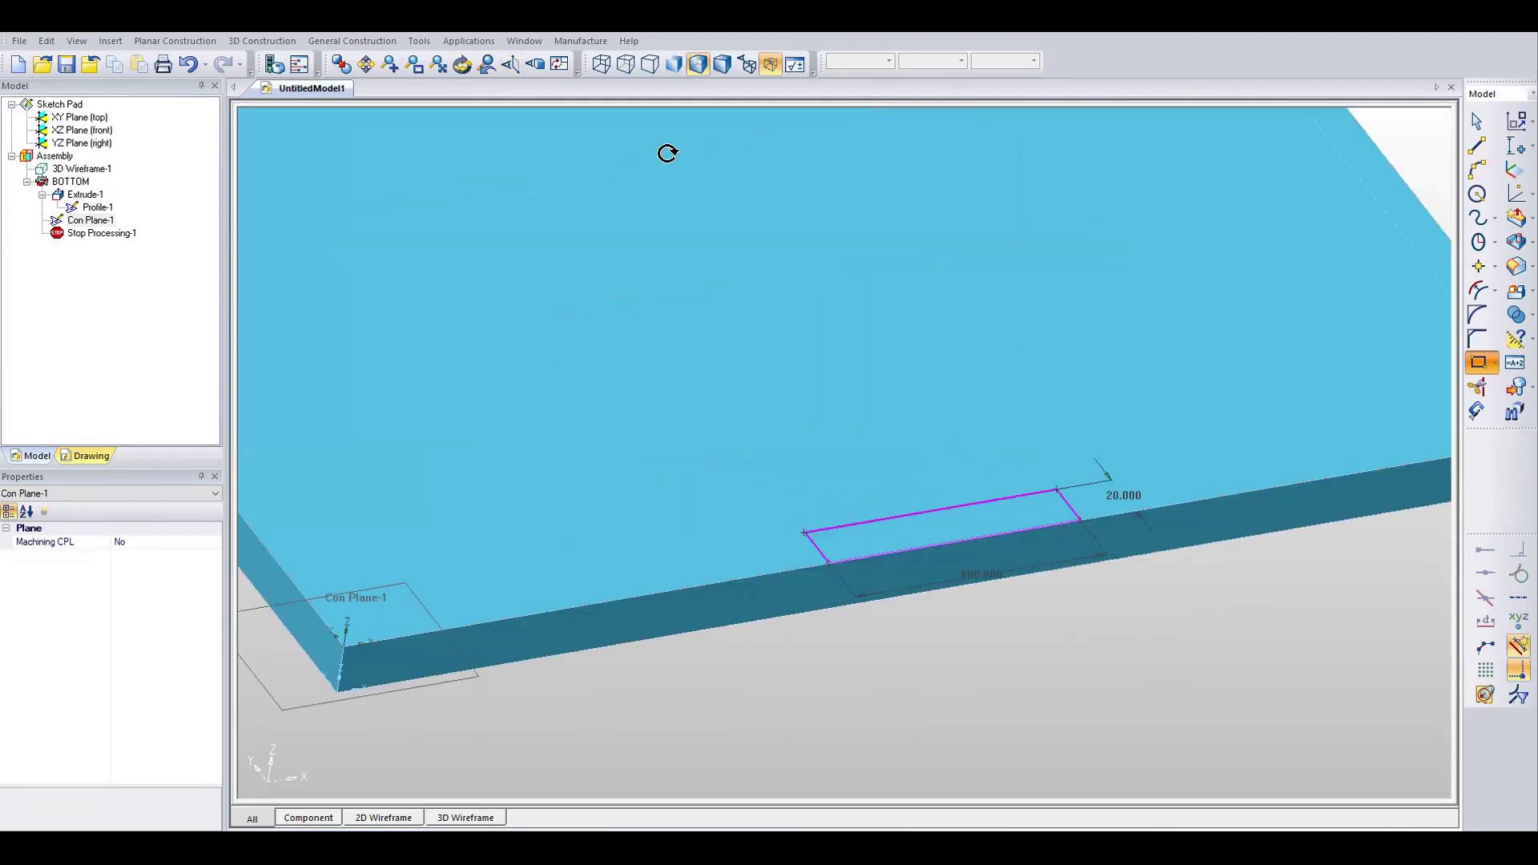
pyautogui.click(521, 75)
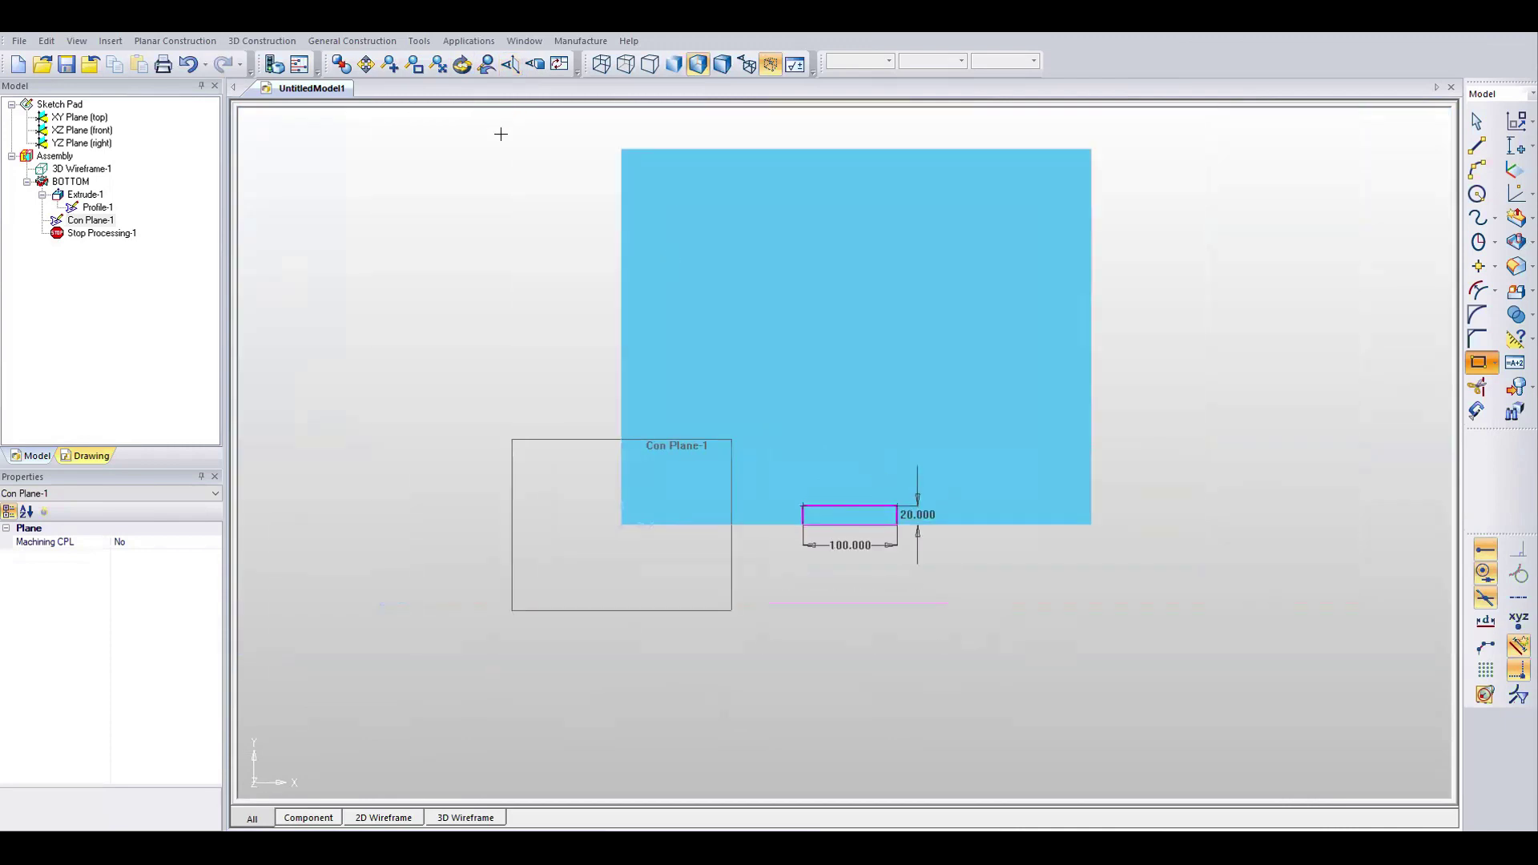
pyautogui.click(414, 64)
pyautogui.click(564, 401)
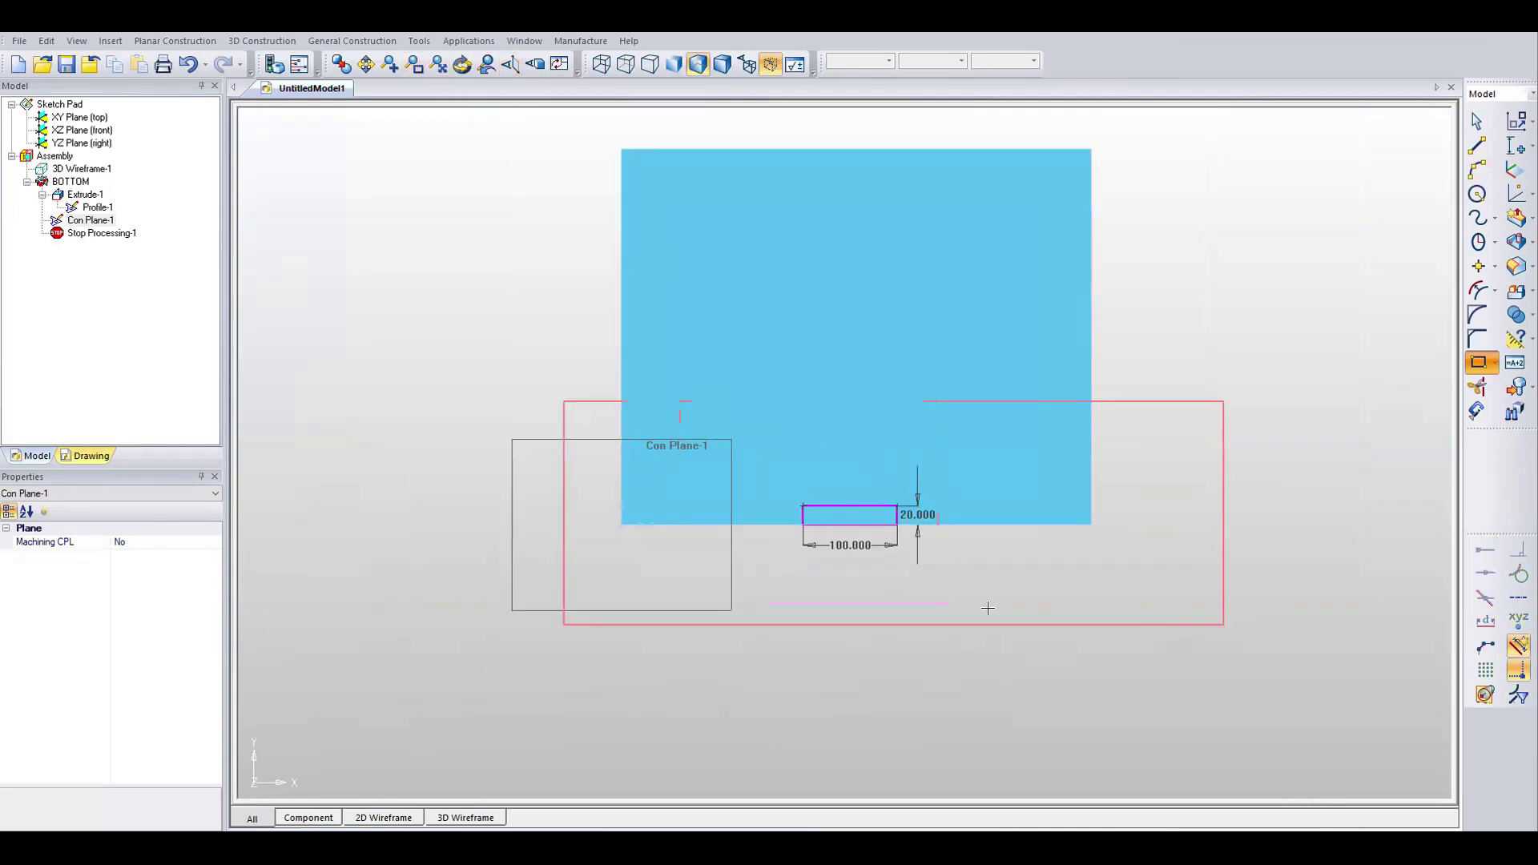
pyautogui.click(987, 608)
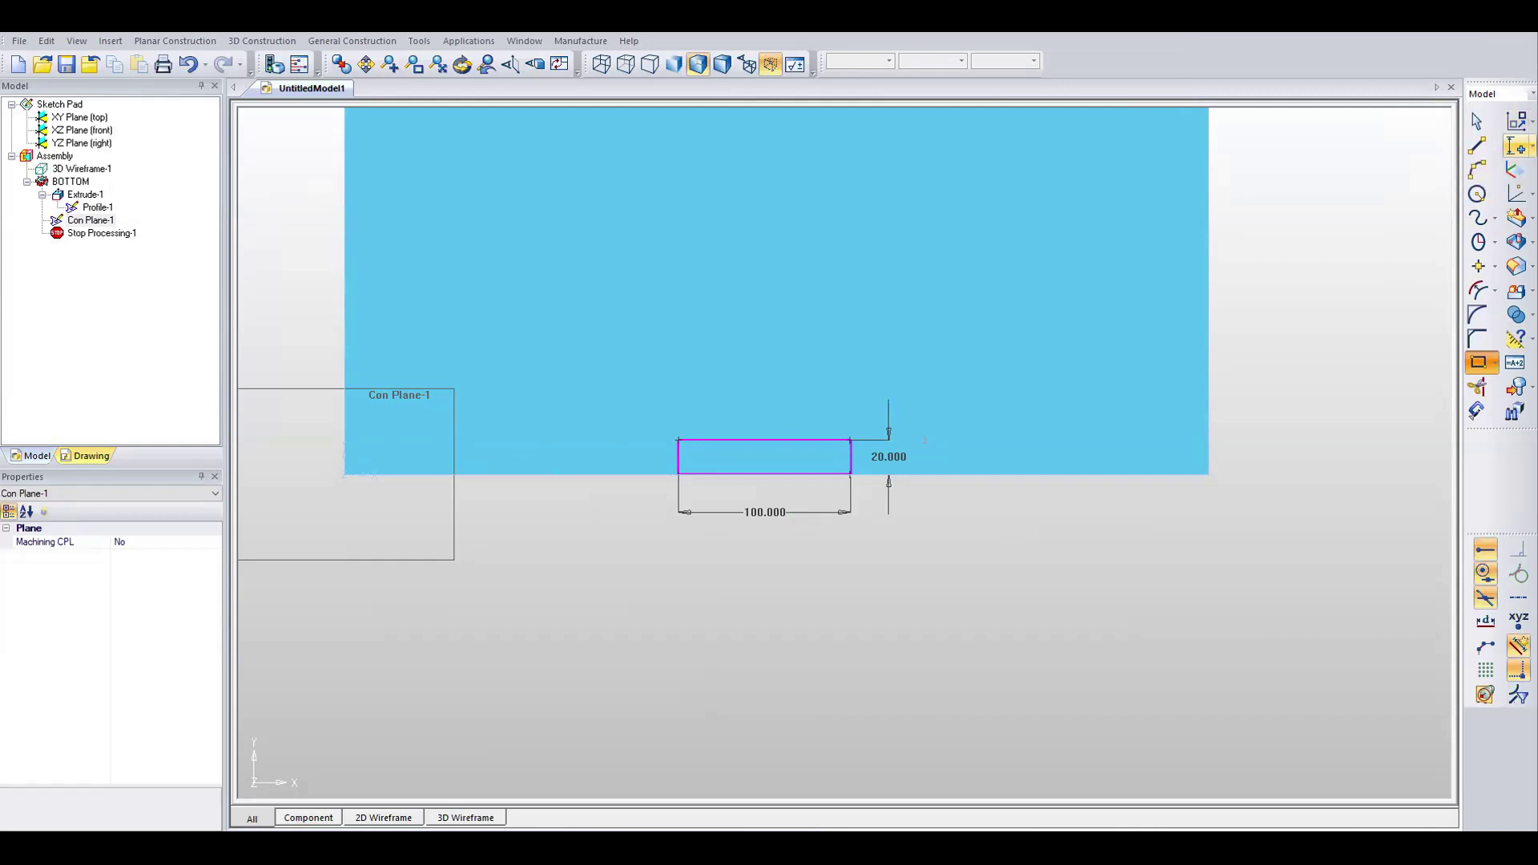
# Start assigning 2D constraints to the rectangle on the construction plane.
pyautogui.click(1517, 145)
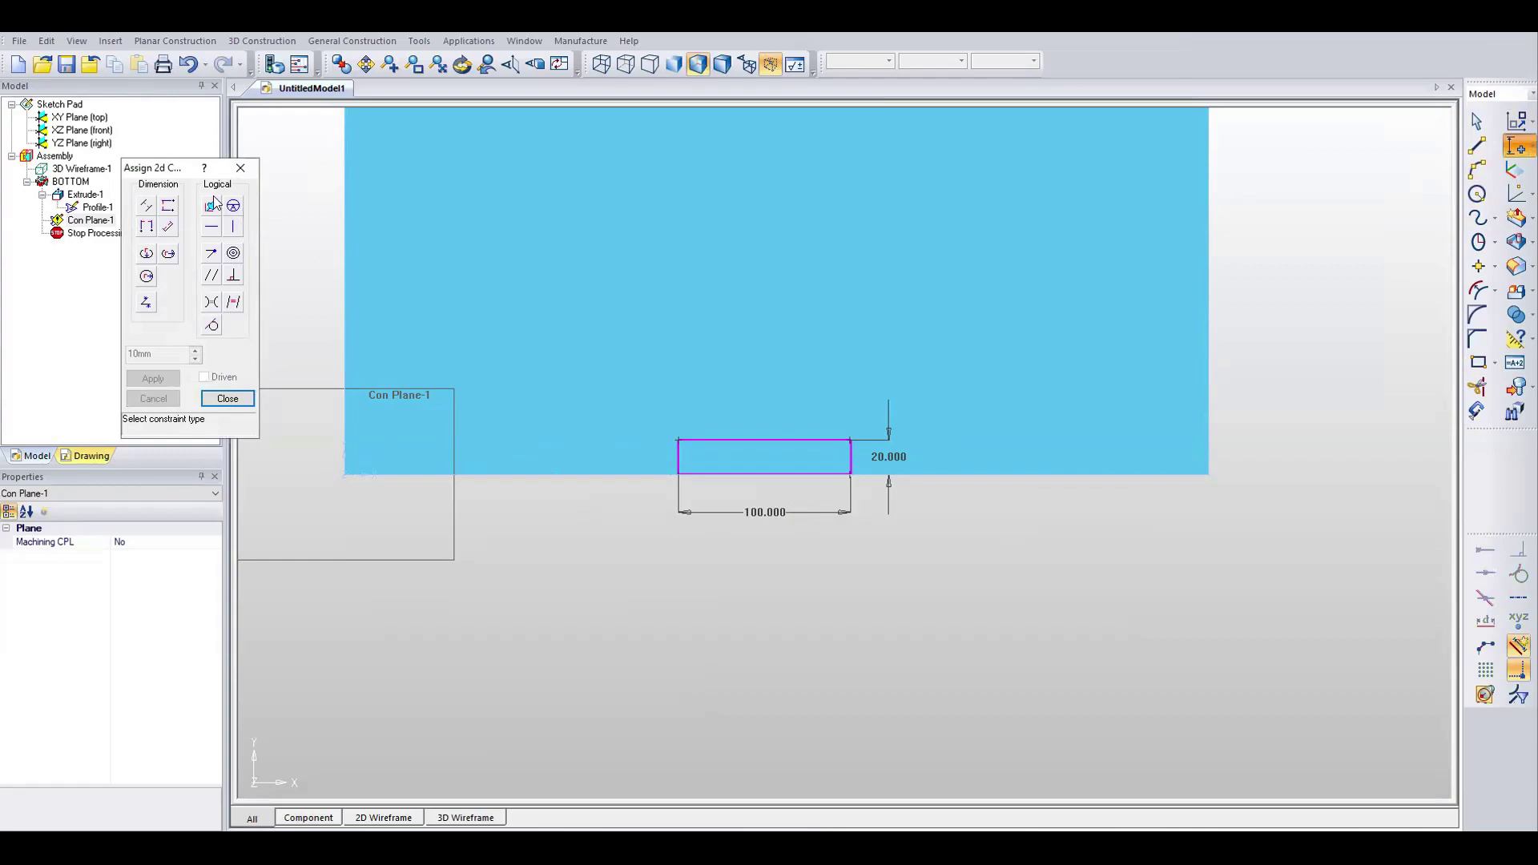